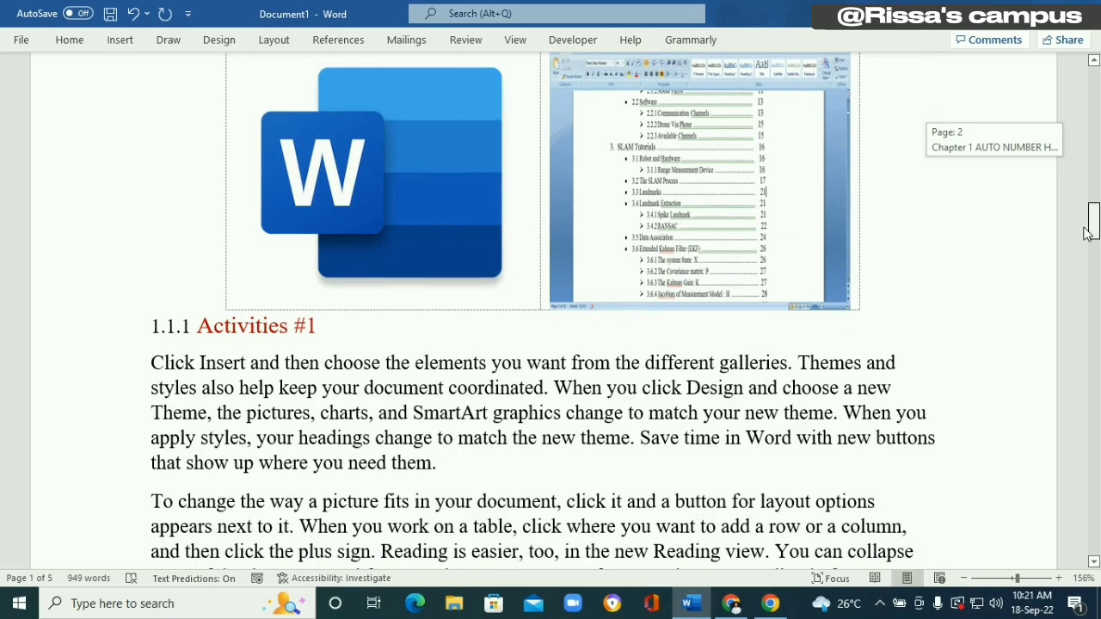
- Create a new blank document
drag(1085, 233, 1095, 403)
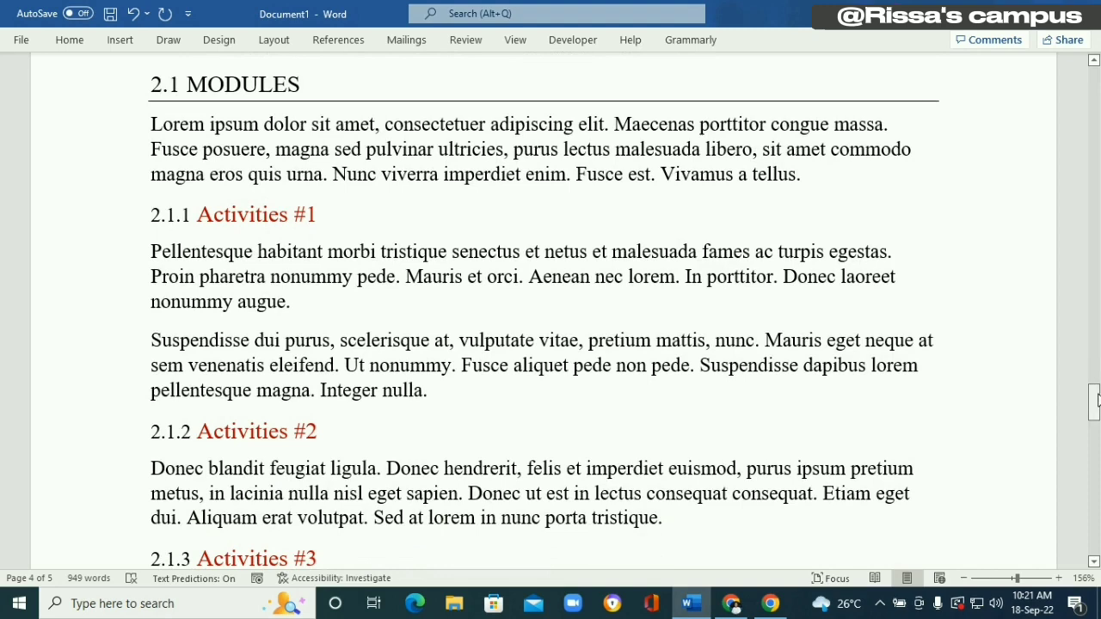
drag(1096, 397, 1092, 204)
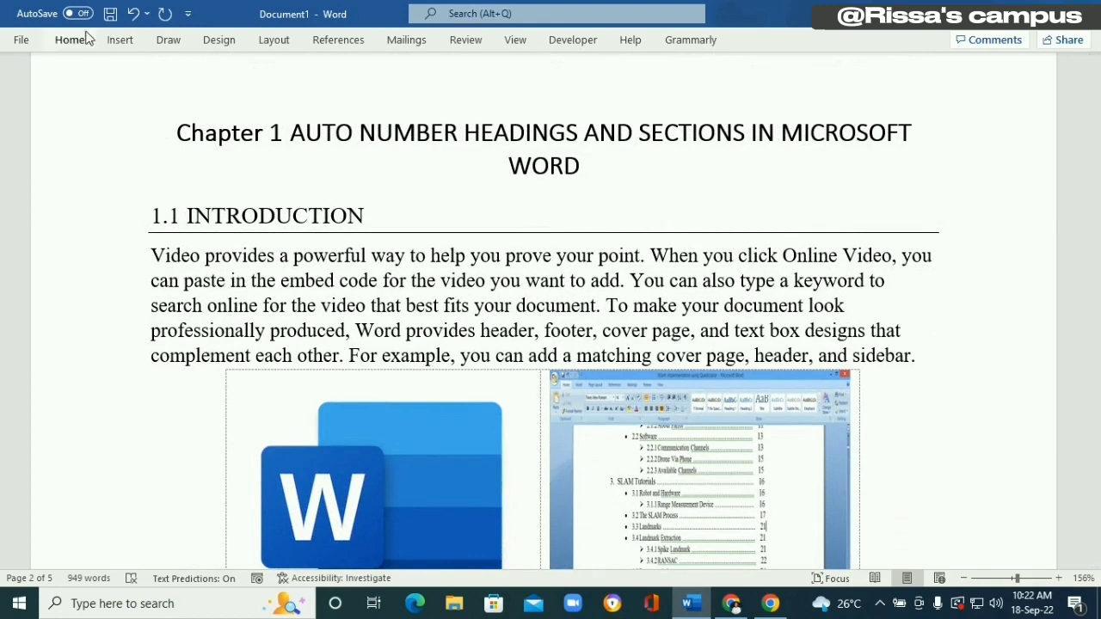
click(22, 43)
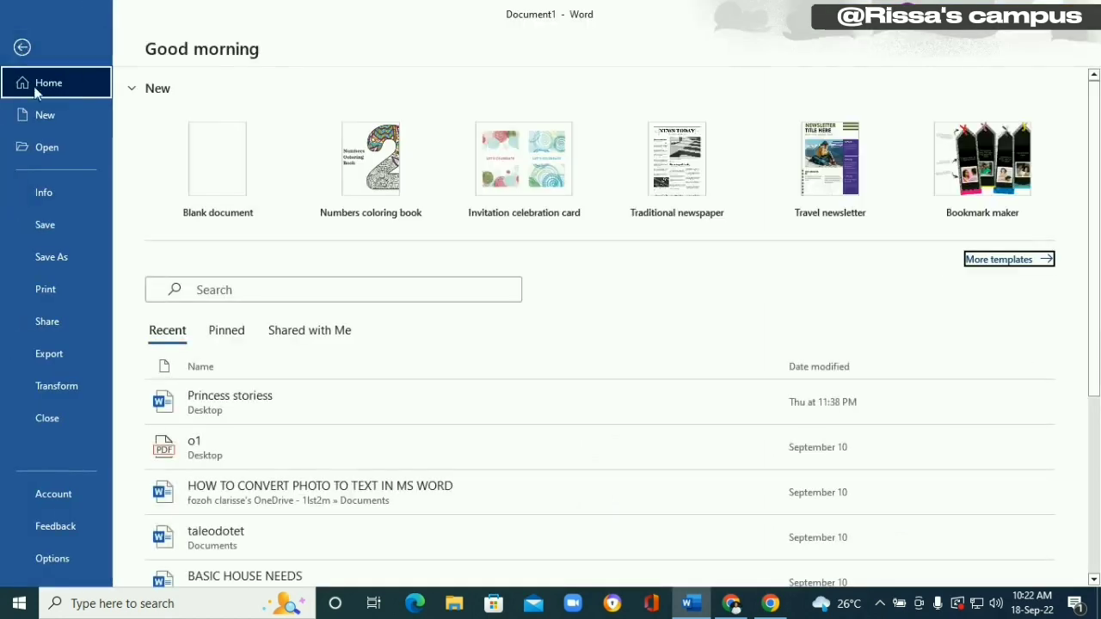
click(65, 115)
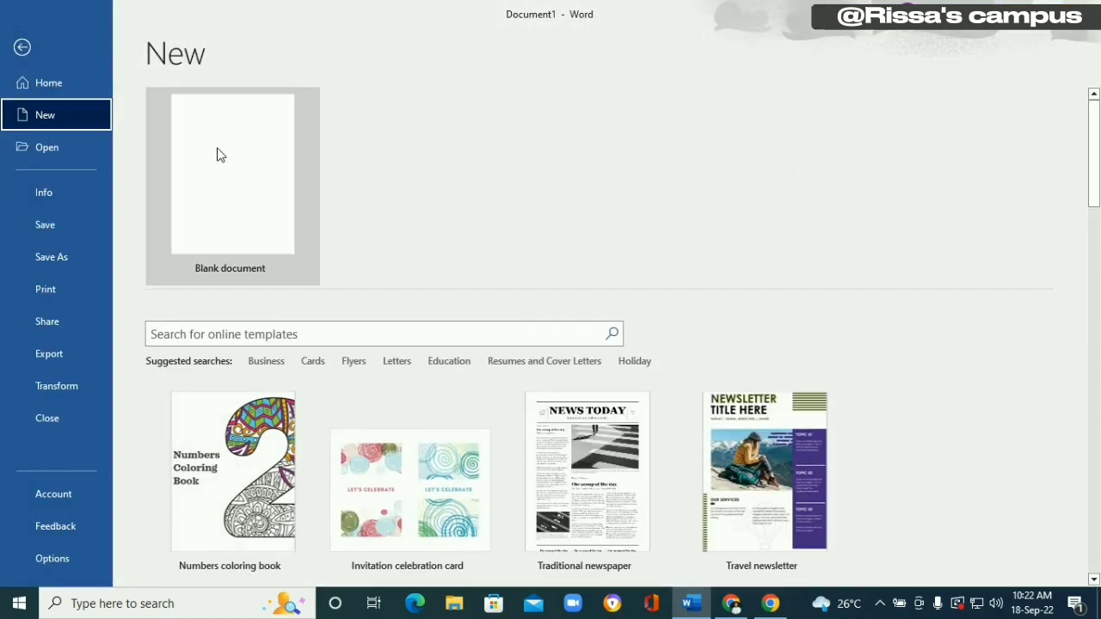
key(Escape)
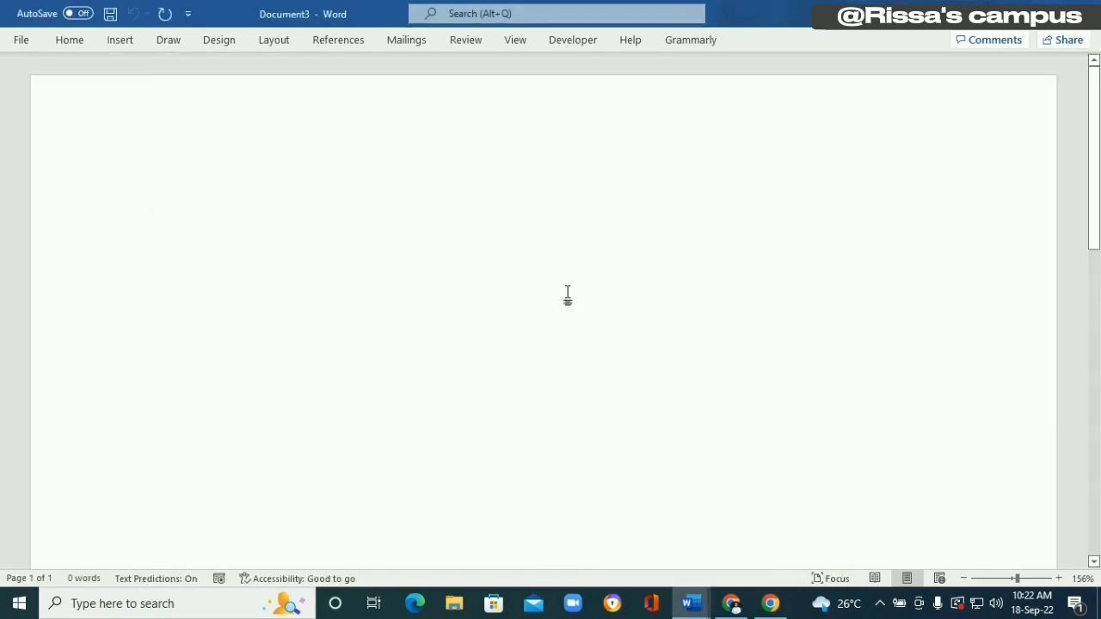
- Generate English sample text with =rand(6,5) at the start of the blank document
text(=ra)
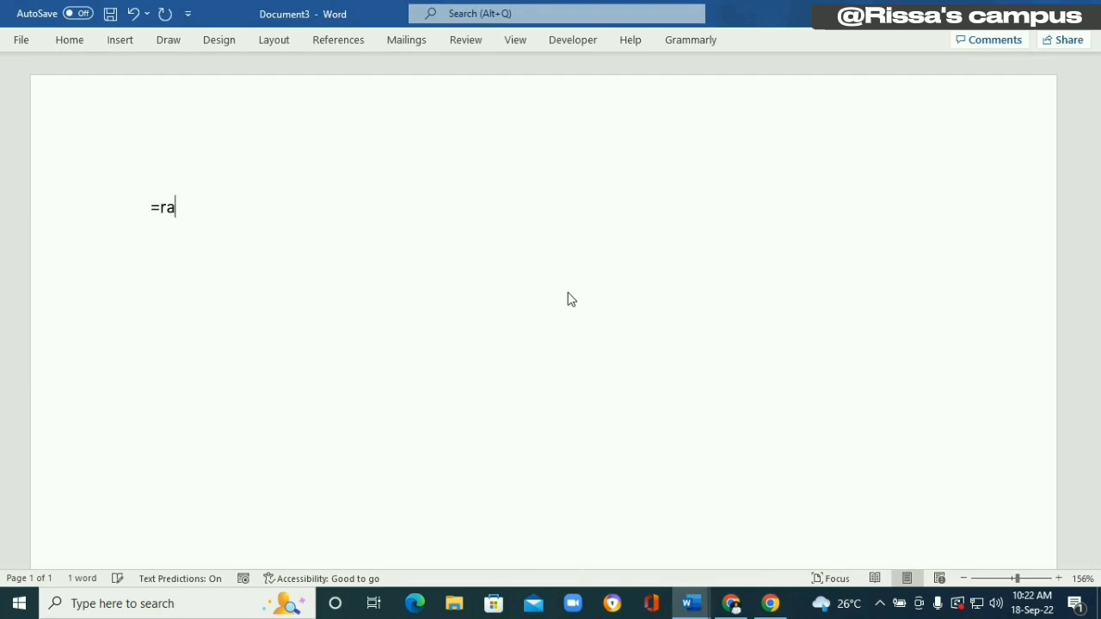
text(nd(6,5))
key(Return)
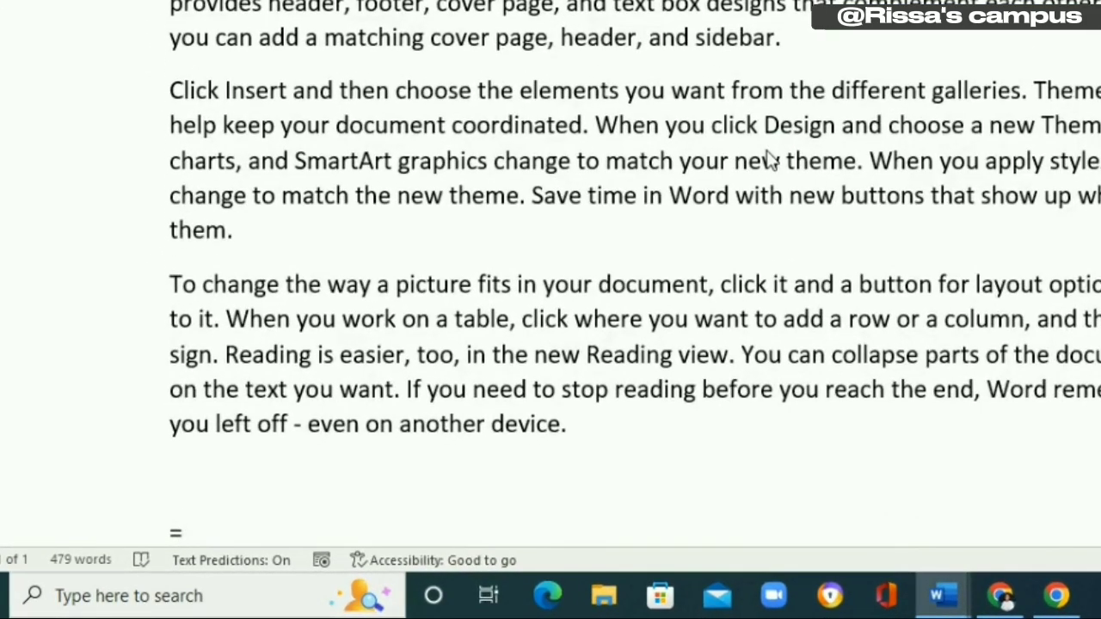
- Generate Latin placeholder text with =lorem(6,5) below the English sample text
text(orem()
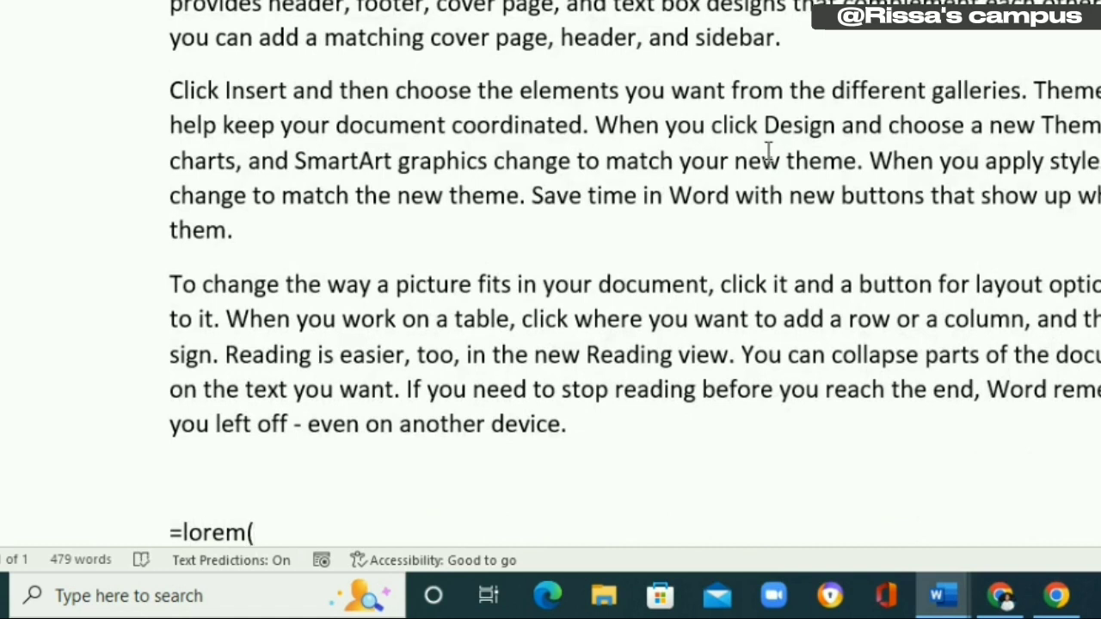
text(6,5))
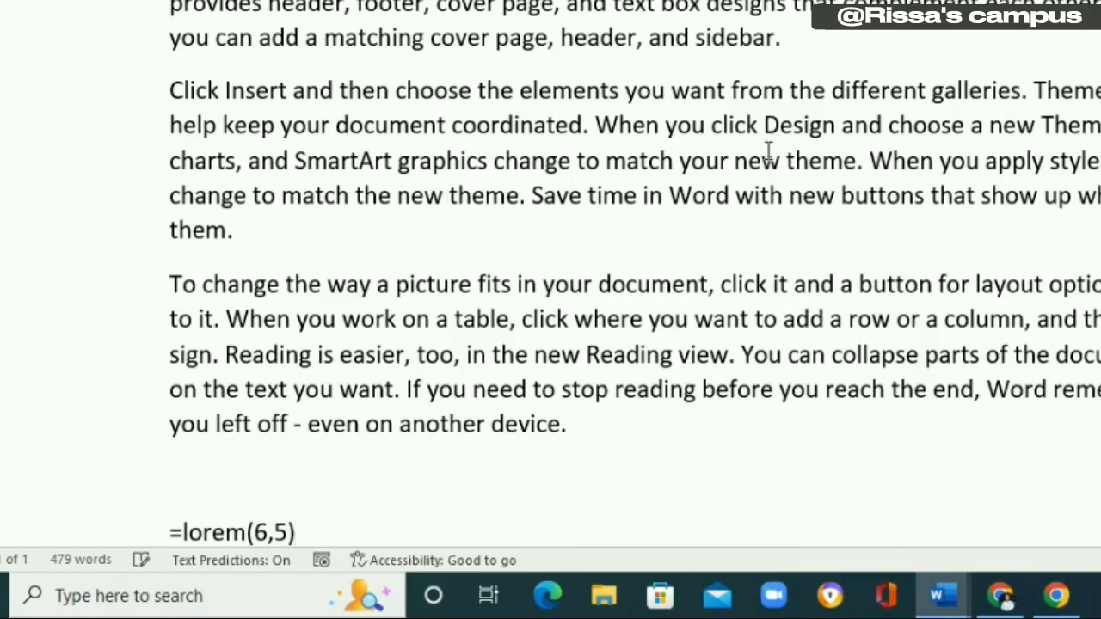
key(Return)
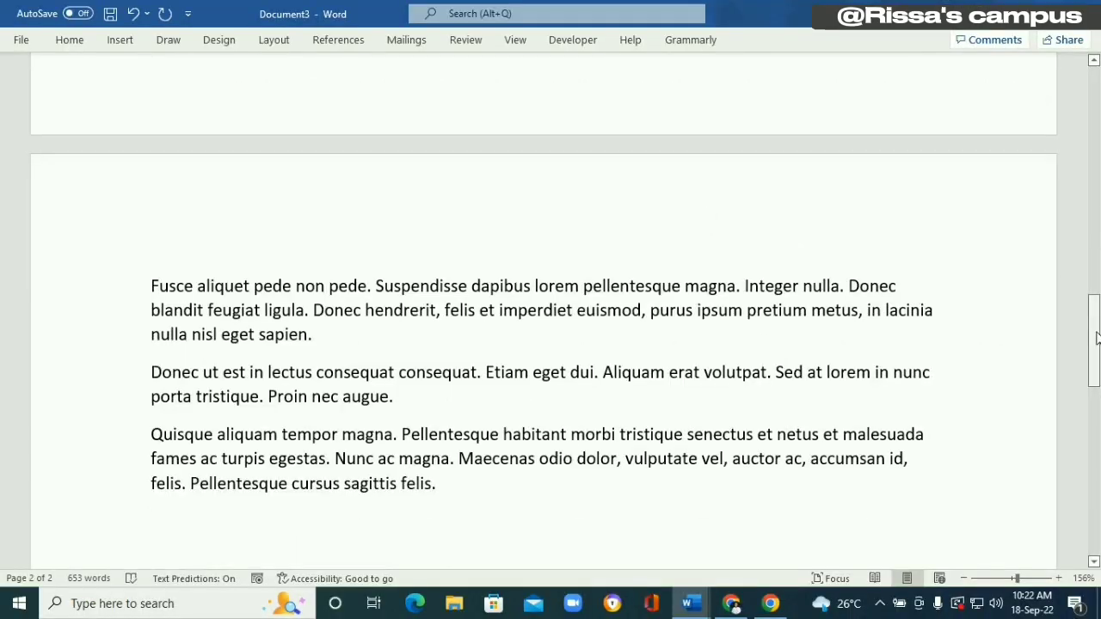
- Add the title "AUTO NUMBER HEADINGS SECTIONS AND SUBSECTIONS IN MS WORD" on its own line above the first paragraph
drag(1094, 338, 1093, 75)
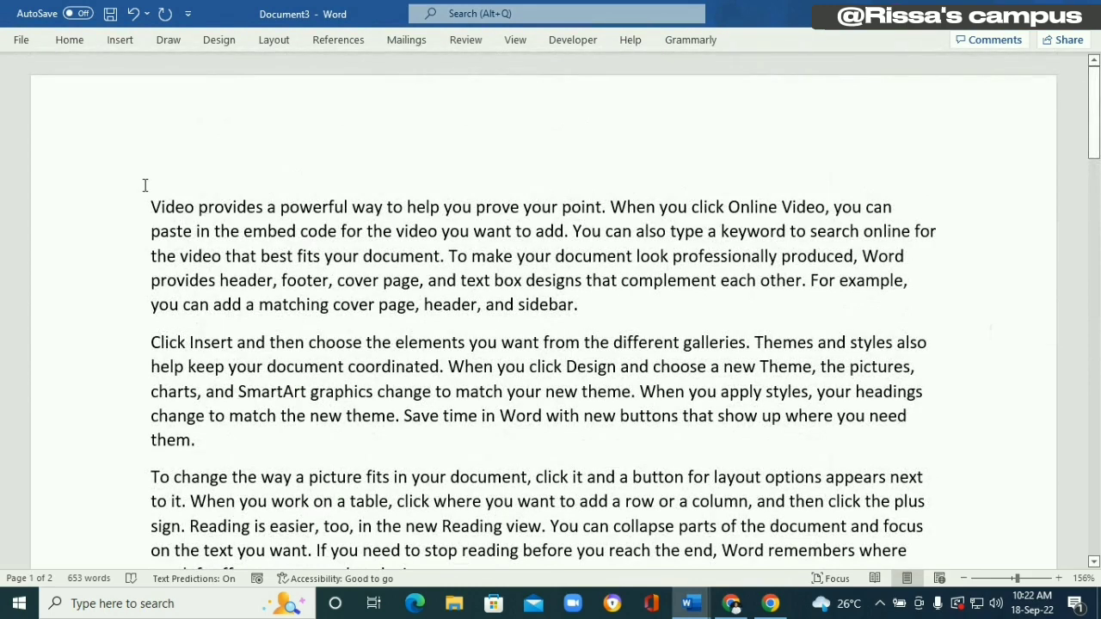
click(145, 200)
key(Return)
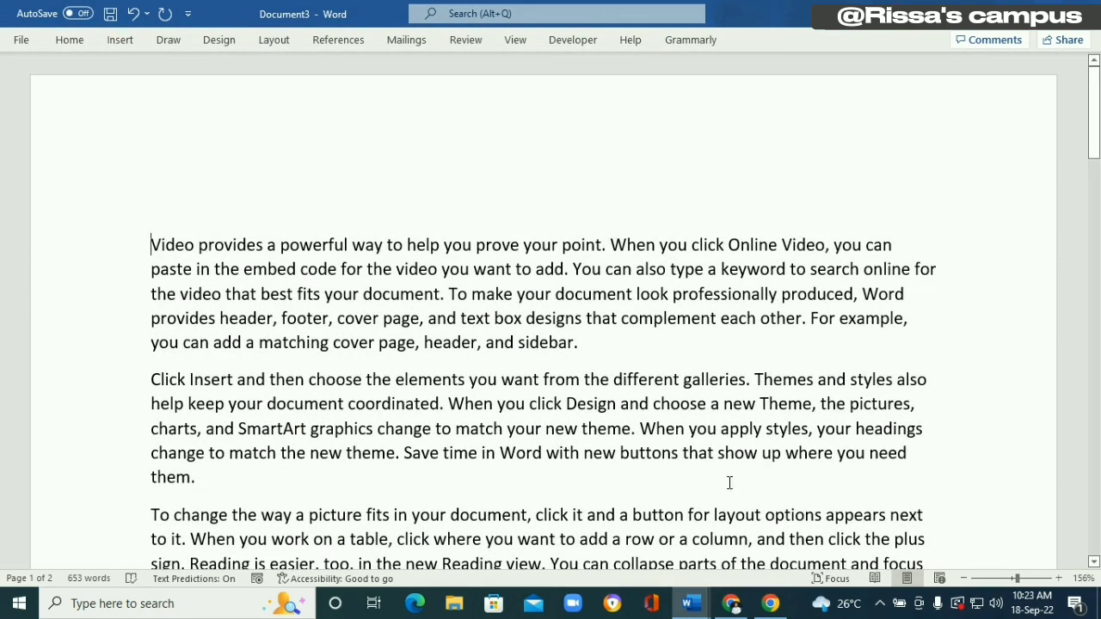
click(156, 209)
text(AUTO NUMBER HEADINGS A)
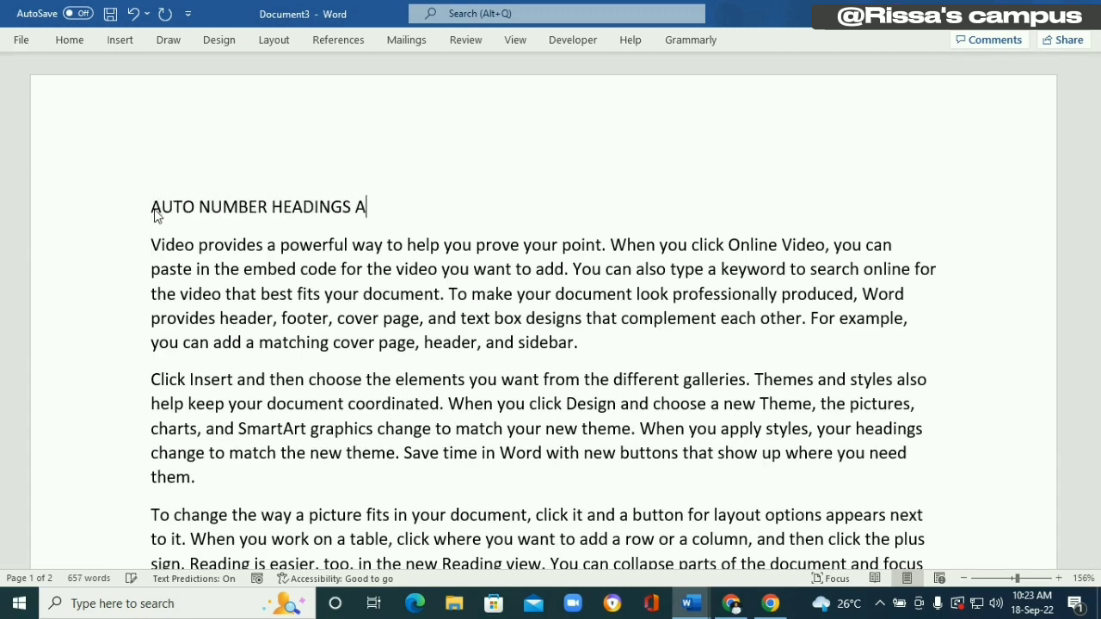
key(BackSpace)
text(SUCTIONS)
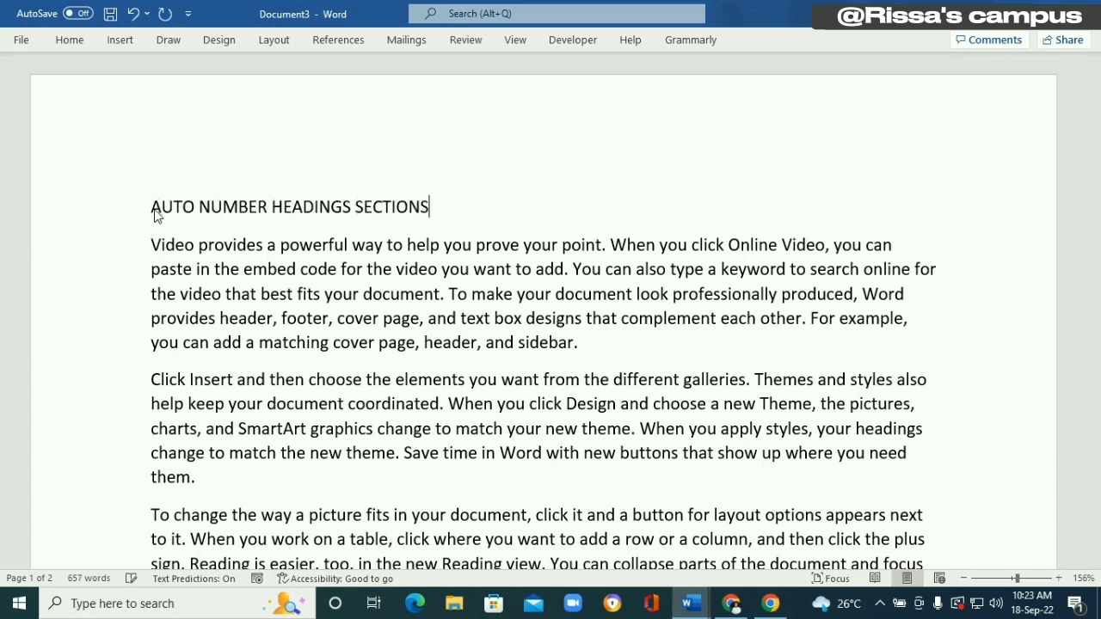
text( AND SUBSECTIONS IN MS WORD)
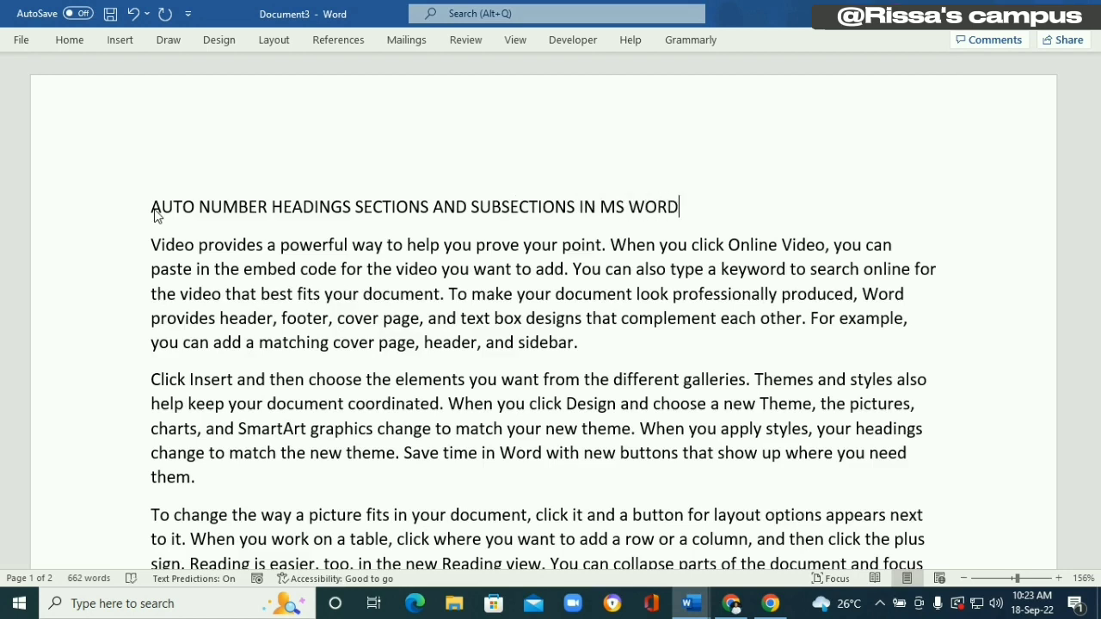
- Add the heading "INTRODUCTION" below the title and the heading "Activities #1" after the introductory paragraph
key(Return)
text(INTRODUCTION)
click(606, 379)
key(Return)
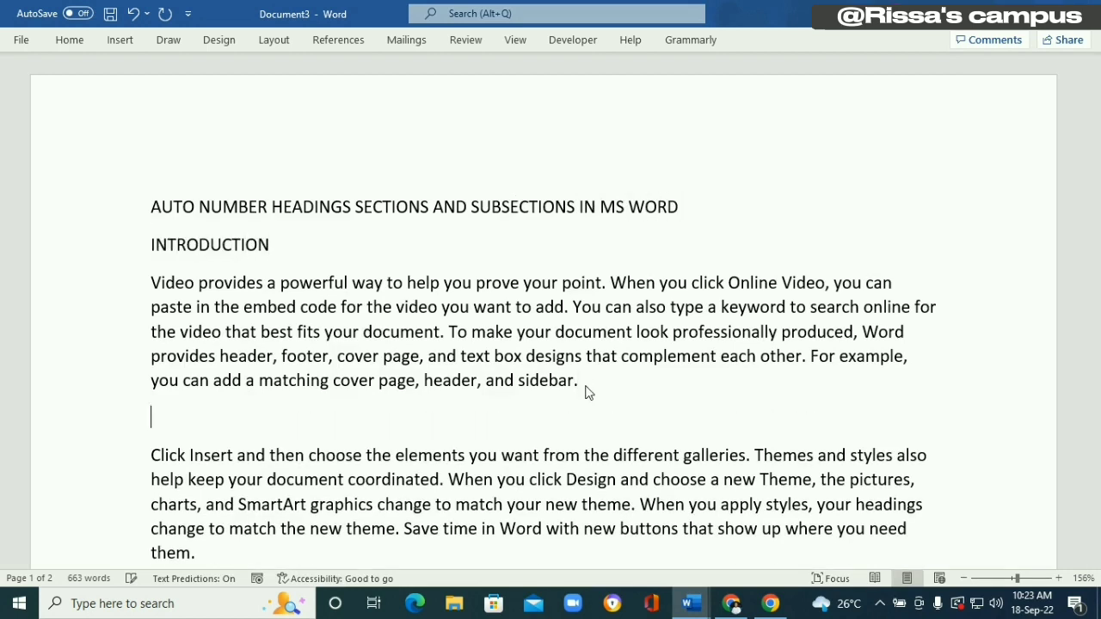
text(Activities #1)
- Add the heading "Activities #2" on a new line after the Activities #1 paragraph
scroll(231, 322, down, 3)
click(208, 370)
key(Return)
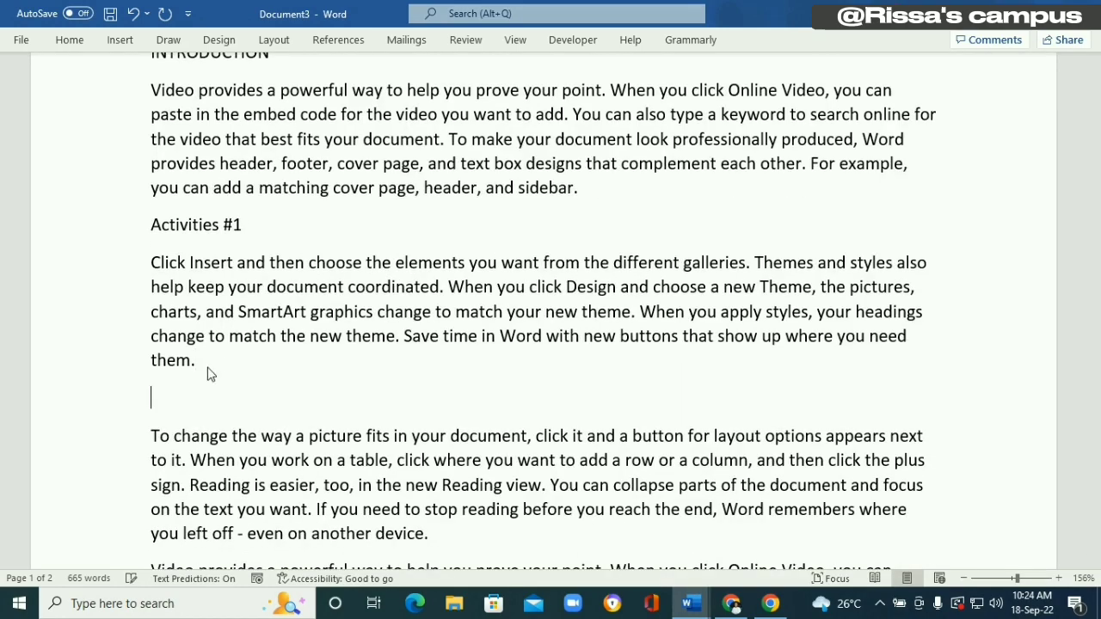
text(Activities 3)
key(BackSpace)
text(#2)
- Add the heading "Activities #3" on a new line after the Activities #2 paragraph
scroll(209, 373, down, 5)
click(440, 245)
key(Return)
text(Activi)
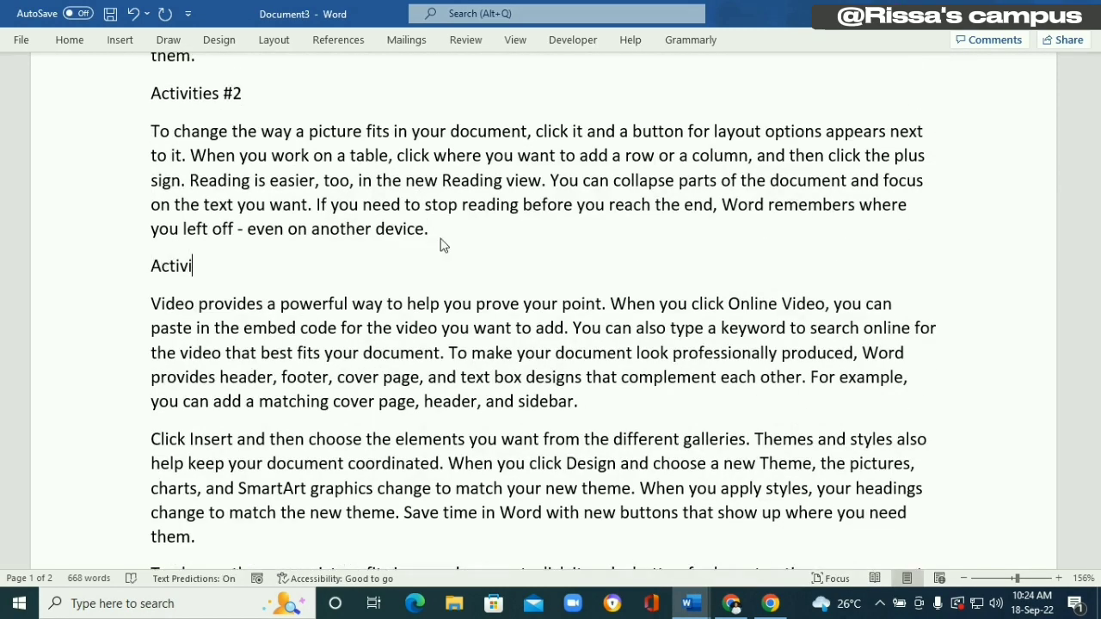
text(ties #3)
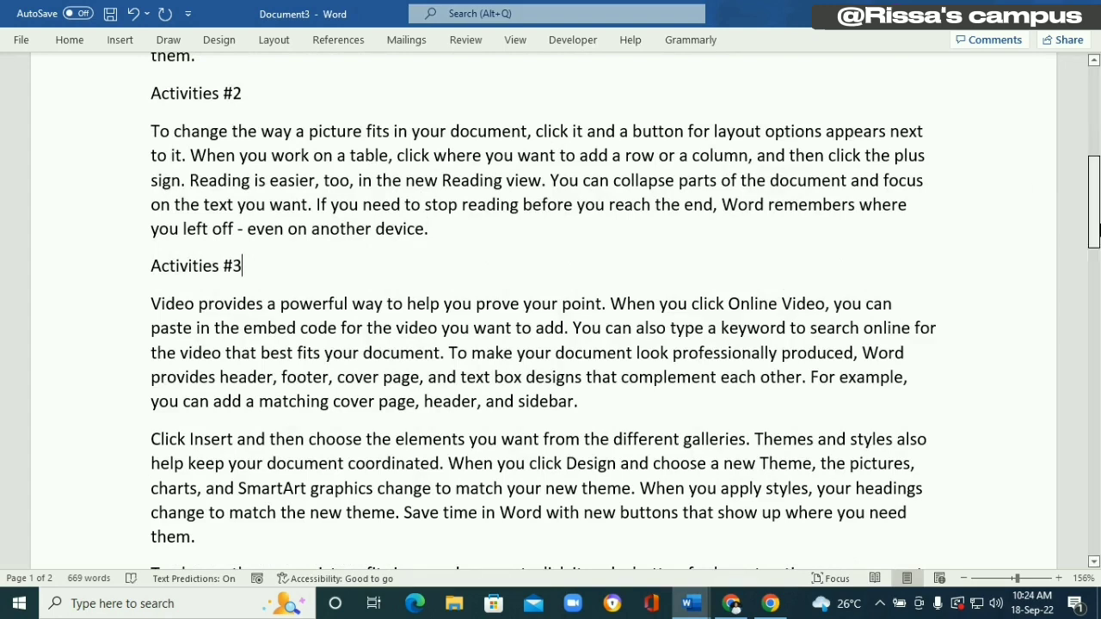
- Add the subheading "AC#3Table" after the Activities #3 paragraph, leaving no empty line beneath it
scroll(587, 258, down, 3)
click(587, 256)
key(Return)
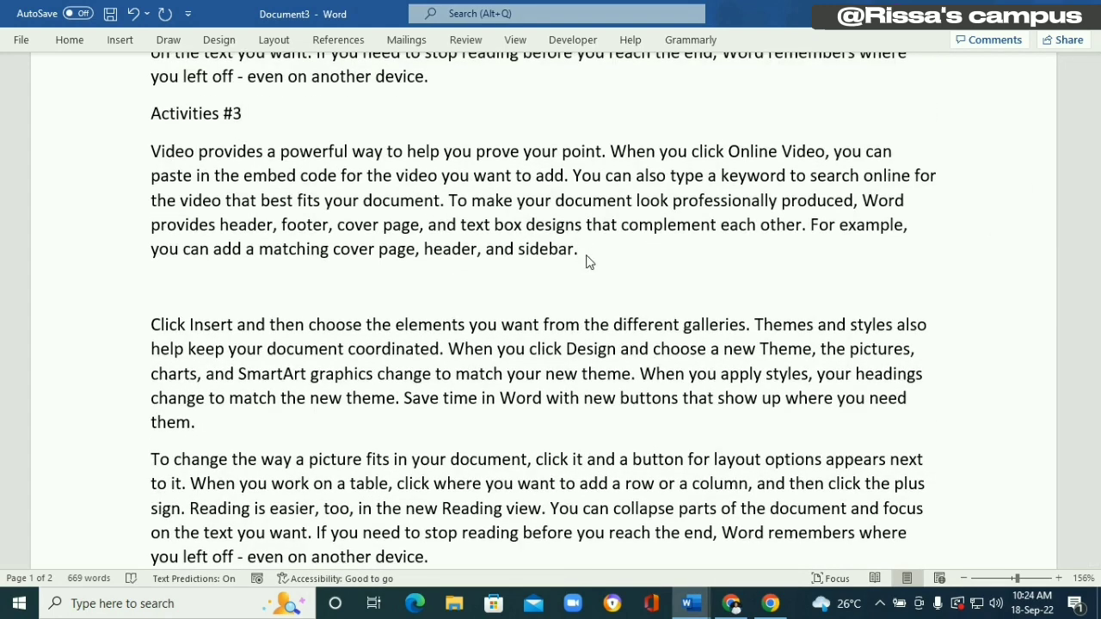
text(Table)
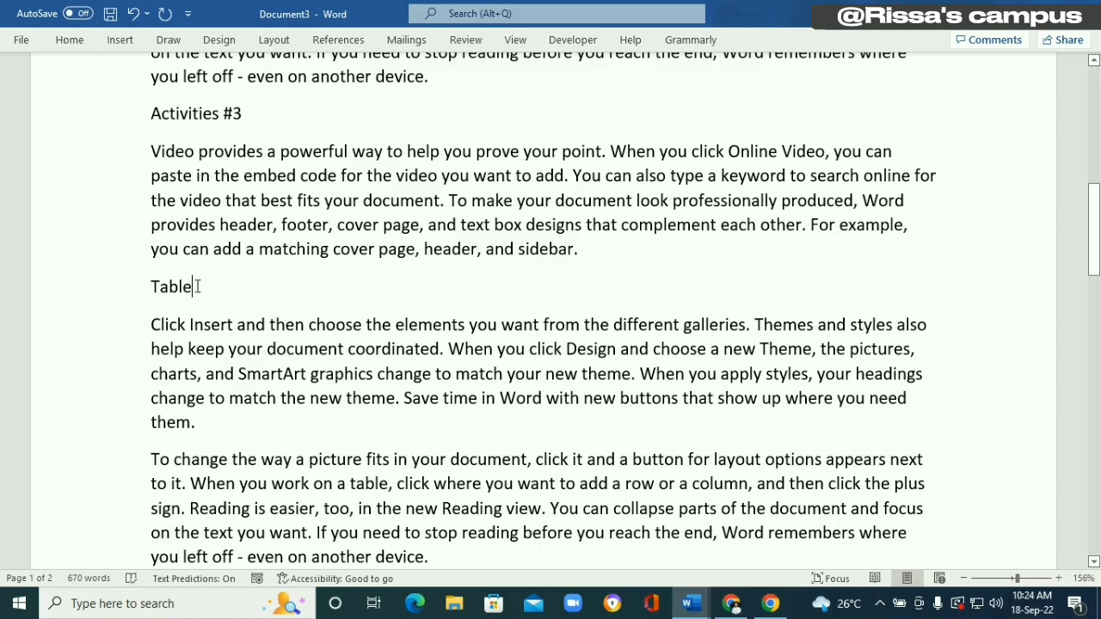
key(Return)
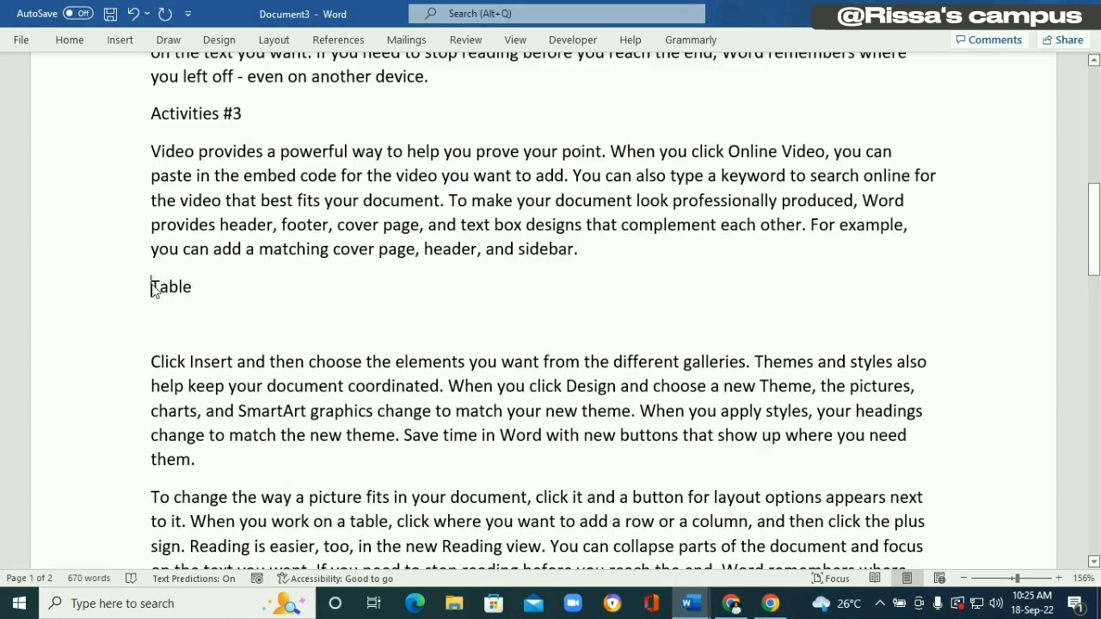
click(153, 290)
text(AC3)
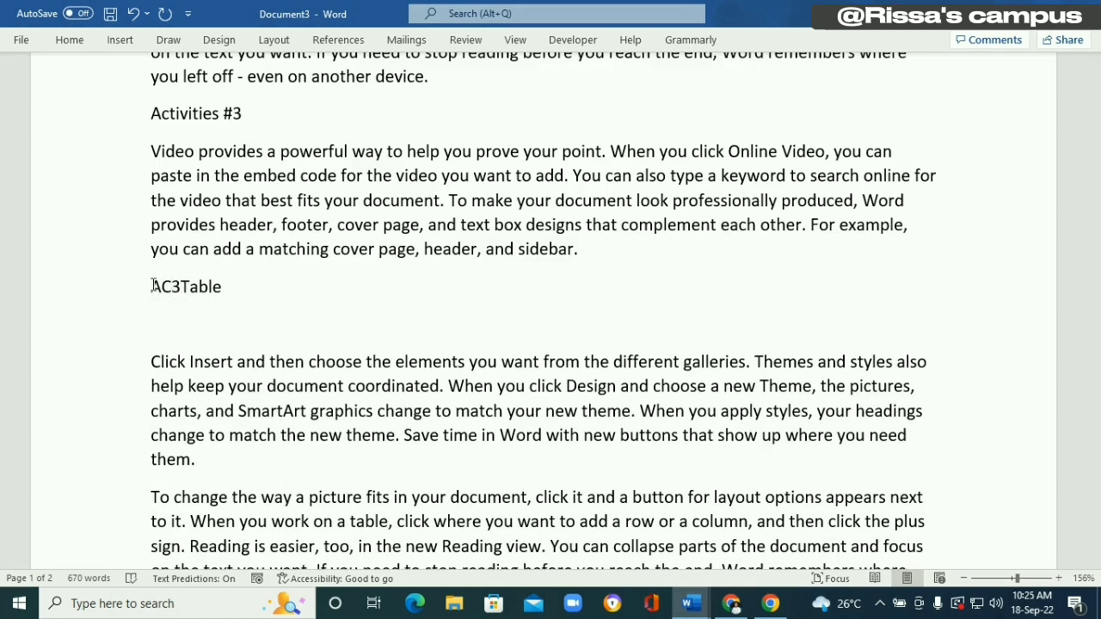
key(Left)
text(#)
click(151, 338)
key(BackSpace)
- Add the subheading "AC#3 Fonts" after the AC#3Table paragraph, and start a new line after a paragraph further down
click(201, 424)
key(Return)
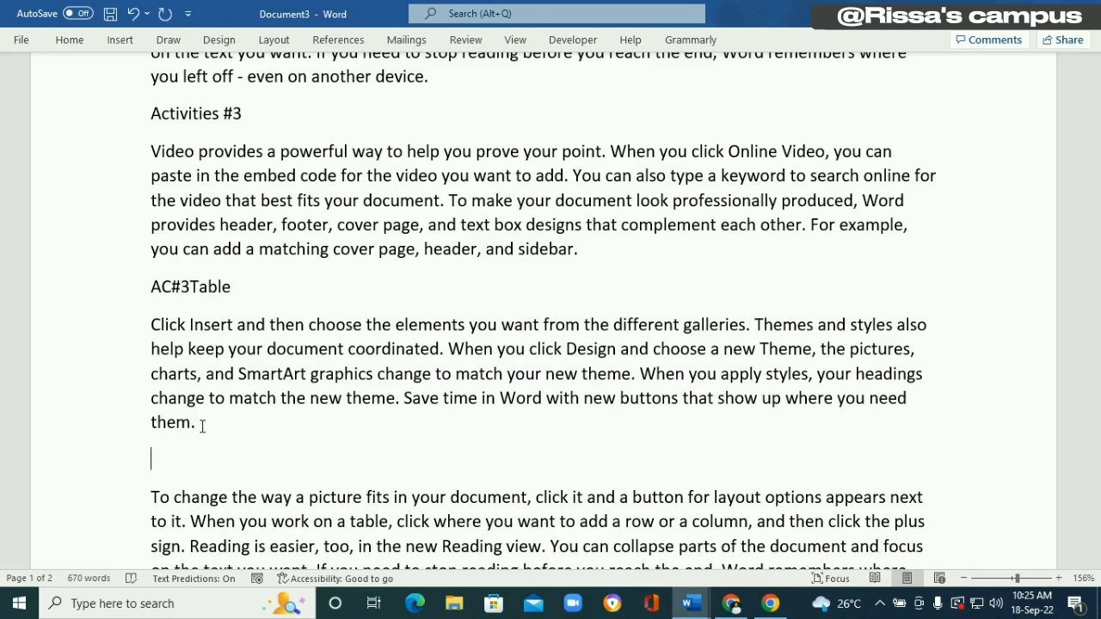
text(AC#3 Fonts)
drag(1095, 249, 1097, 362)
click(440, 447)
key(Return)
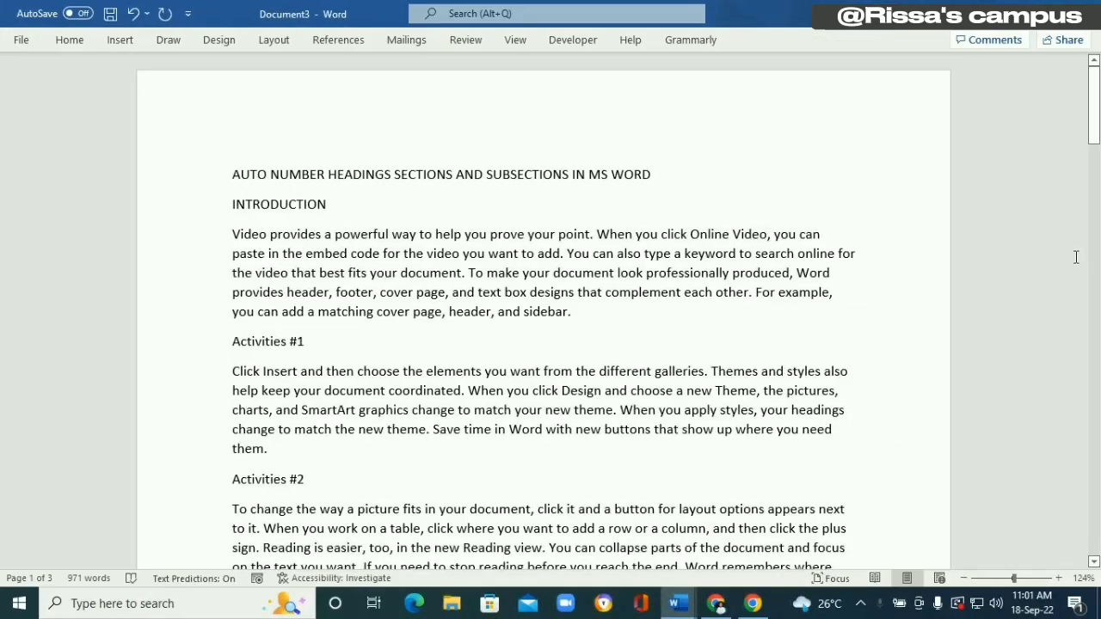
- Examine the built-in styles offered in the full Styles gallery
drag(1097, 68, 1098, 101)
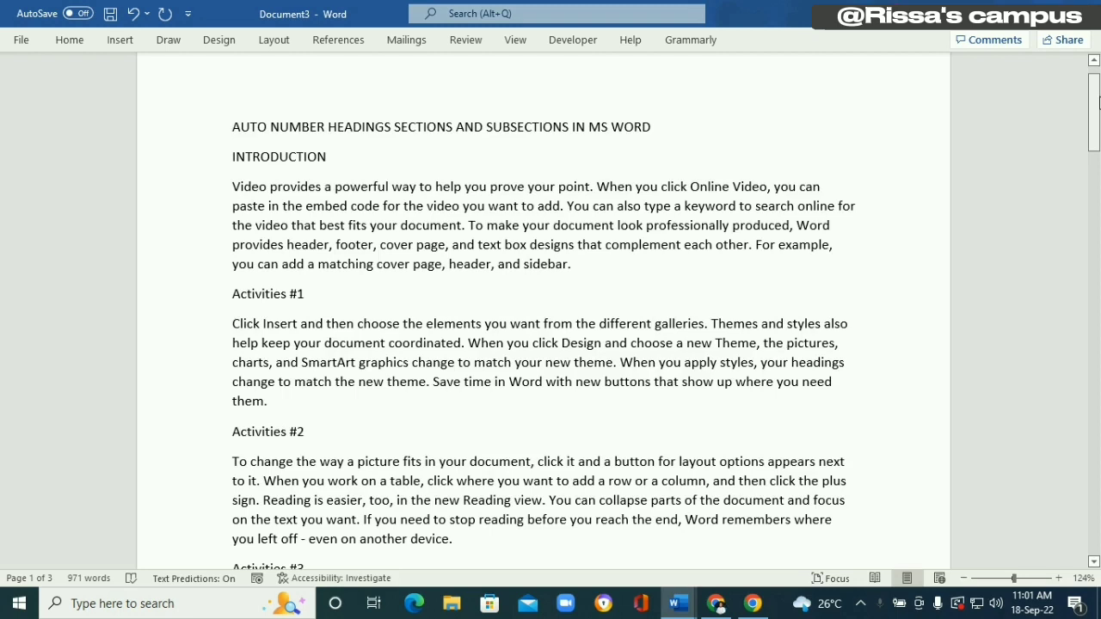
click(72, 41)
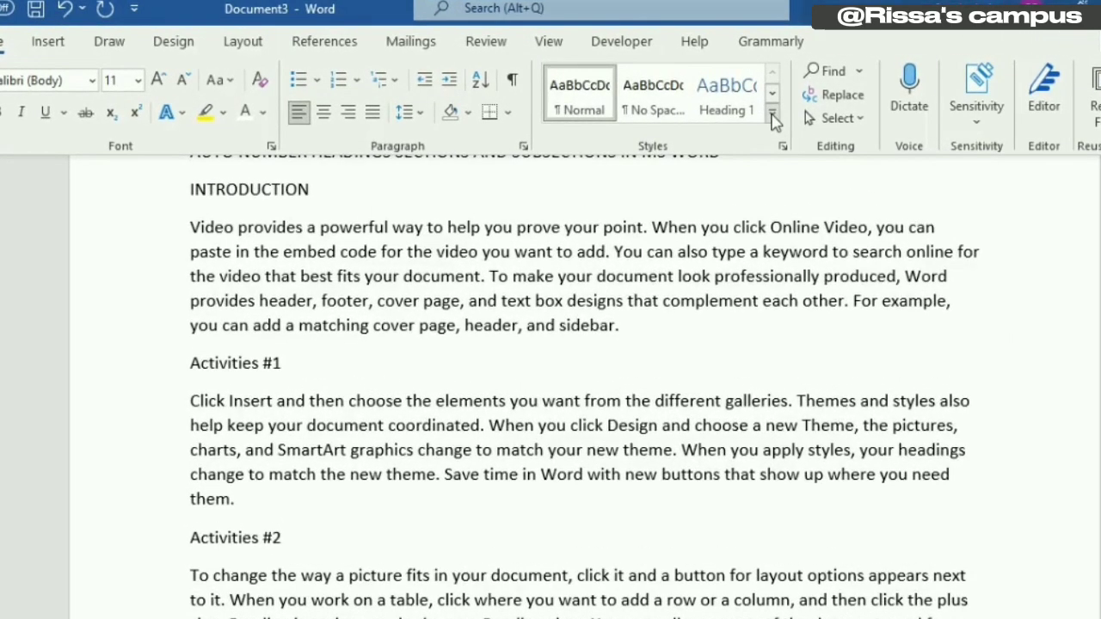
click(772, 117)
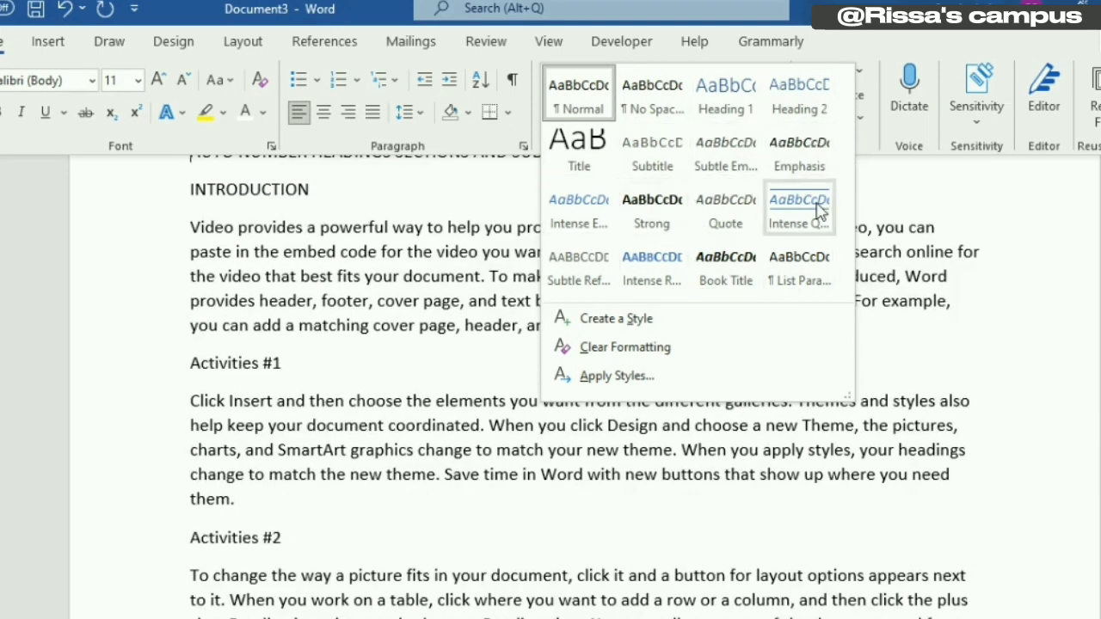
click(967, 163)
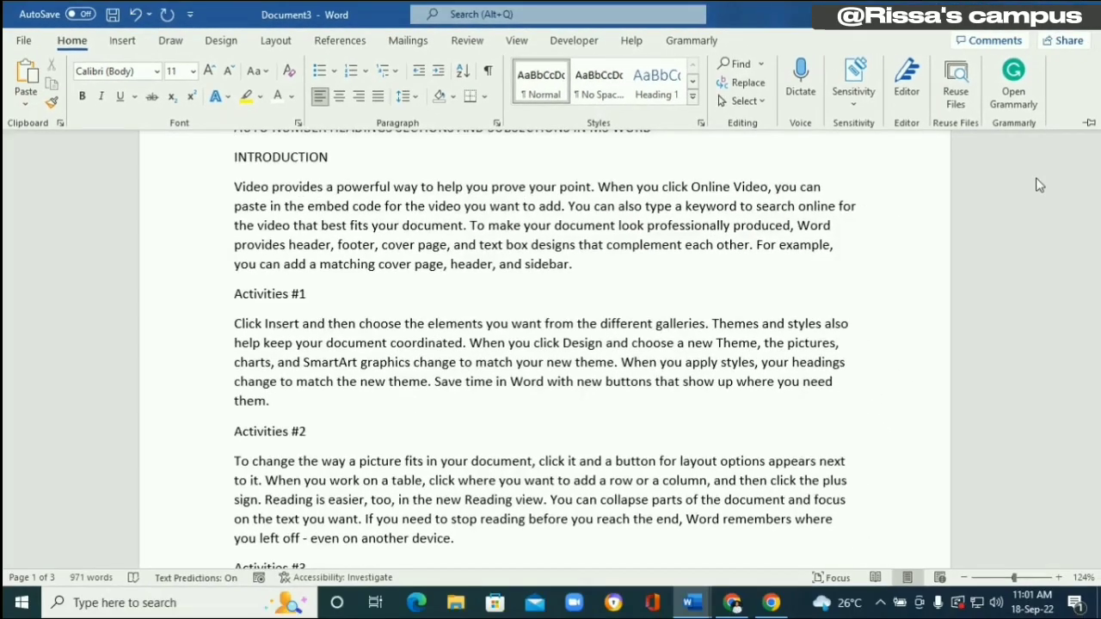
click(1091, 123)
drag(1095, 134, 1096, 130)
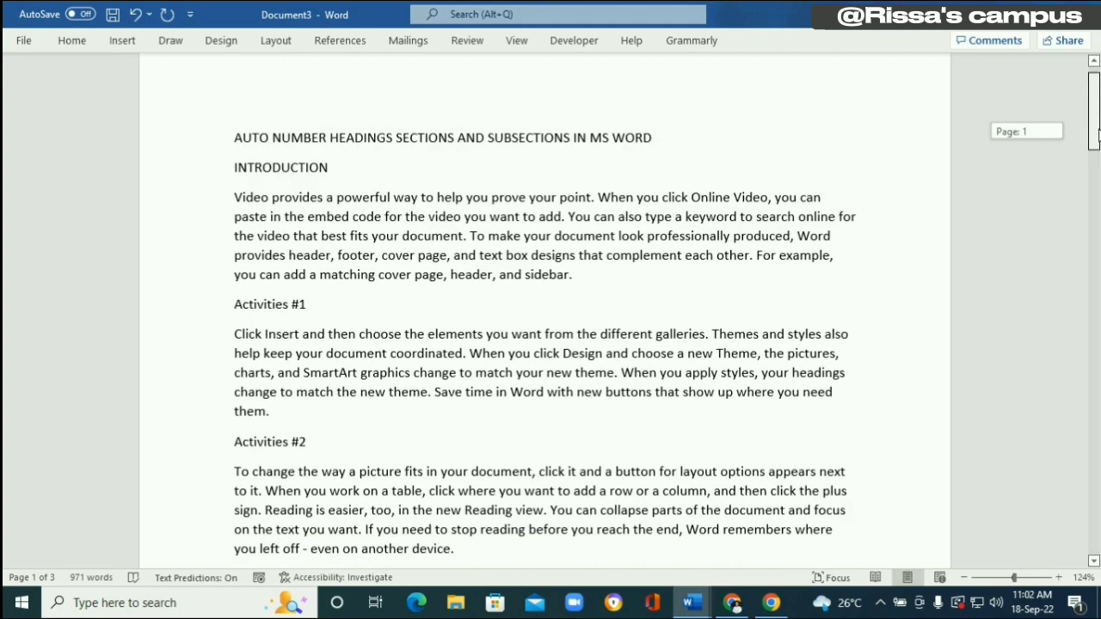
drag(1096, 131, 1096, 125)
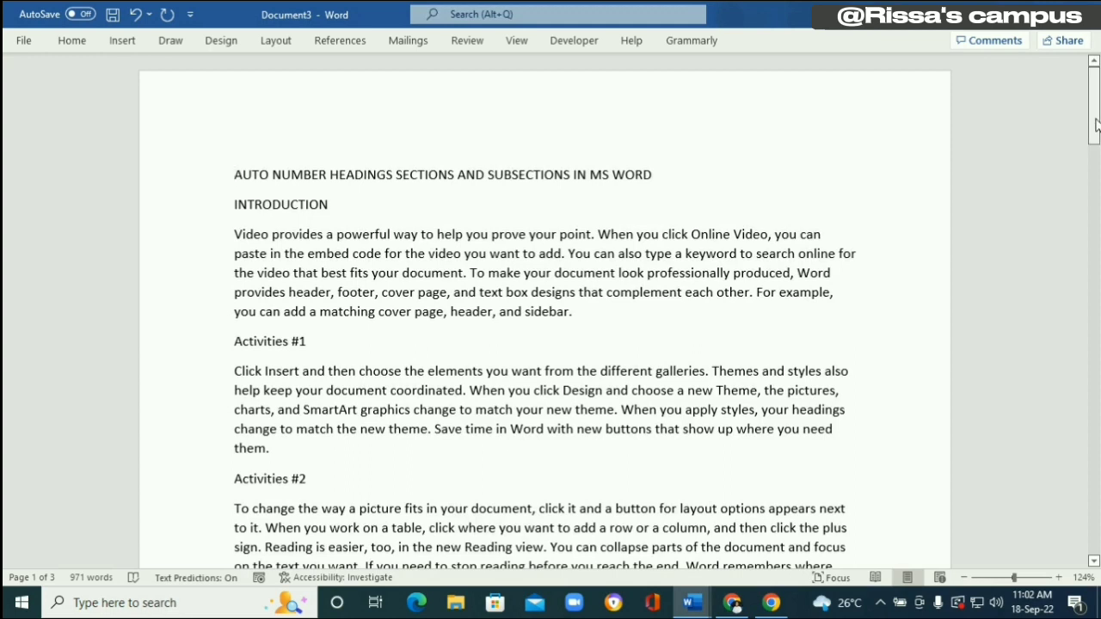
- In the style manager's recommended list, set Heading 2 to show instead of being hidden until used
click(70, 40)
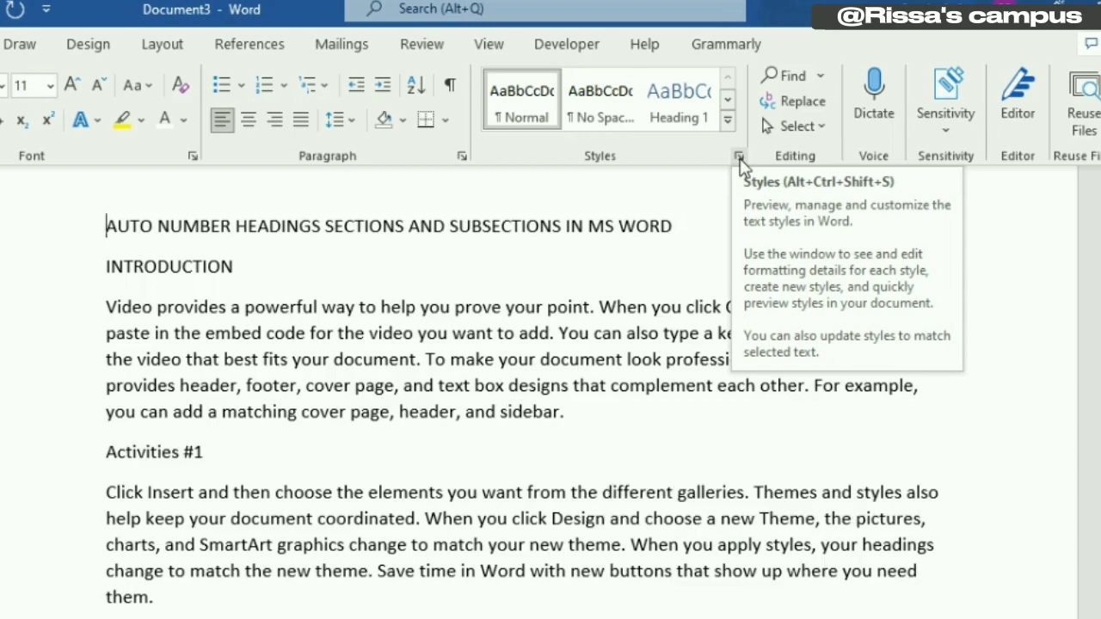
click(738, 157)
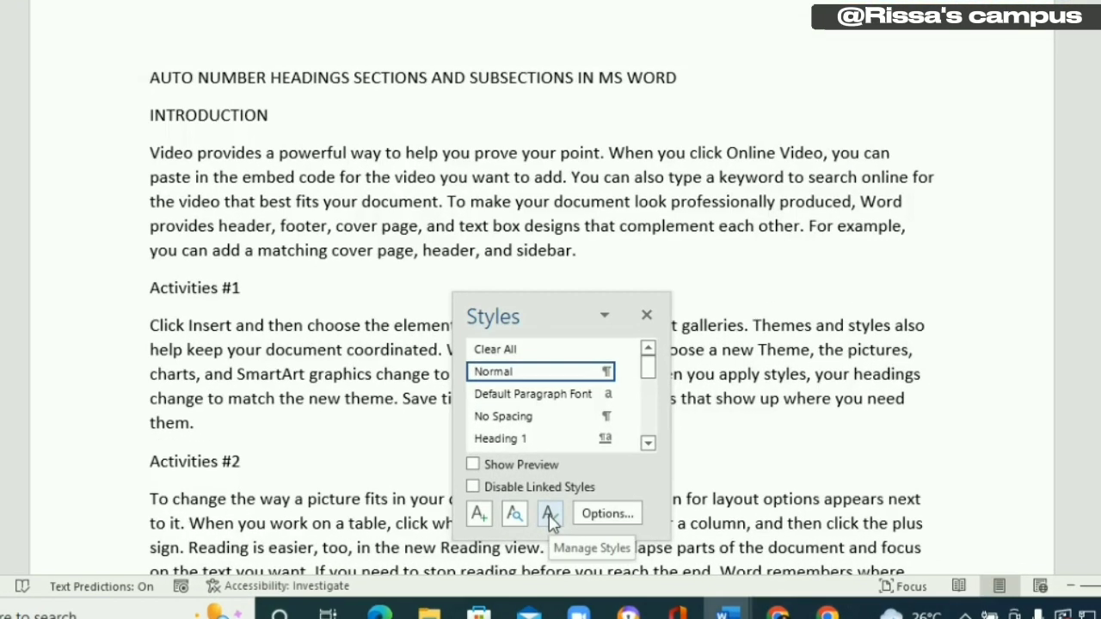
click(550, 516)
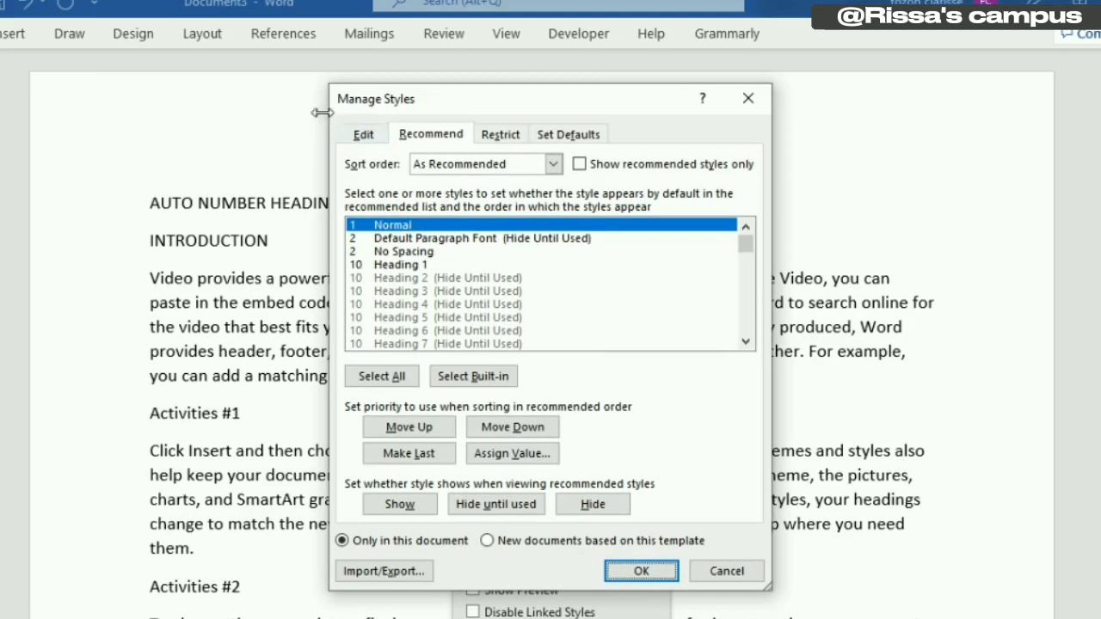
click(366, 137)
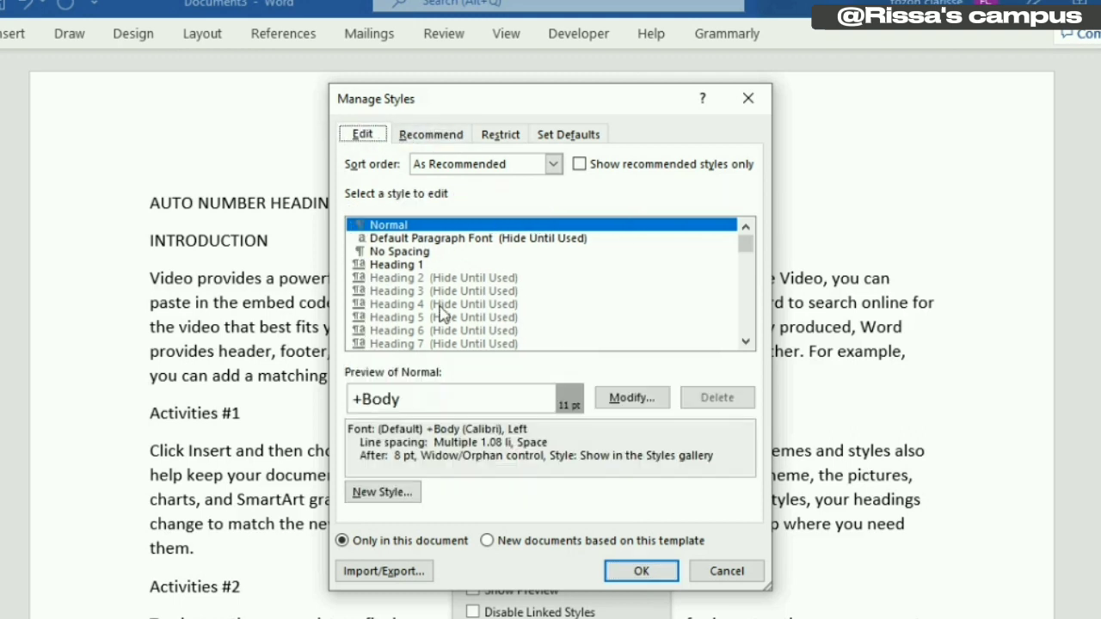
click(434, 138)
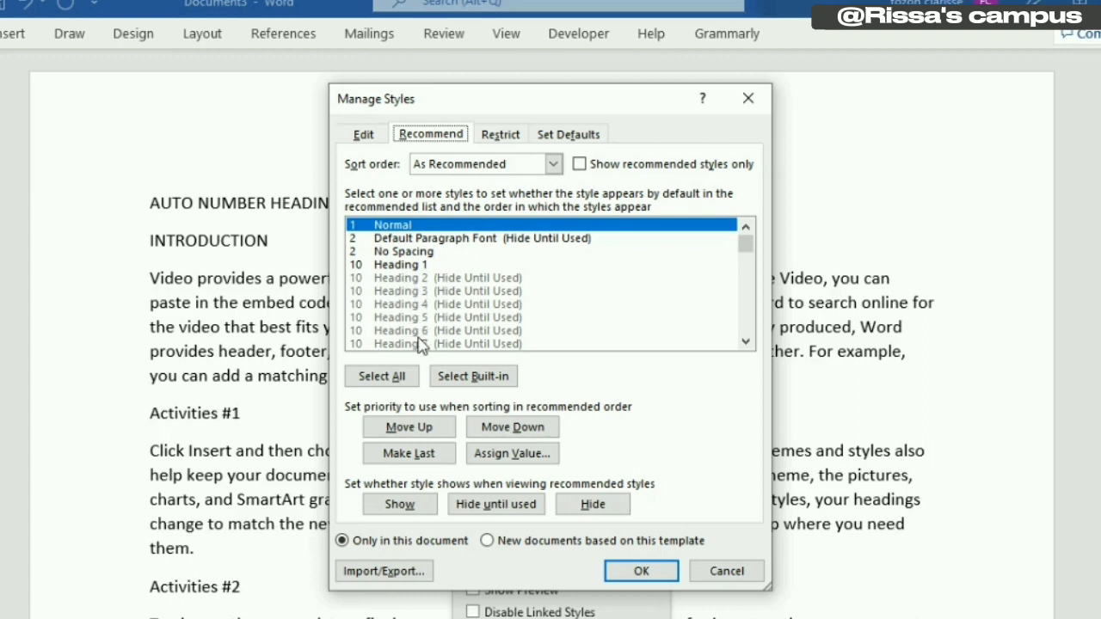
click(384, 278)
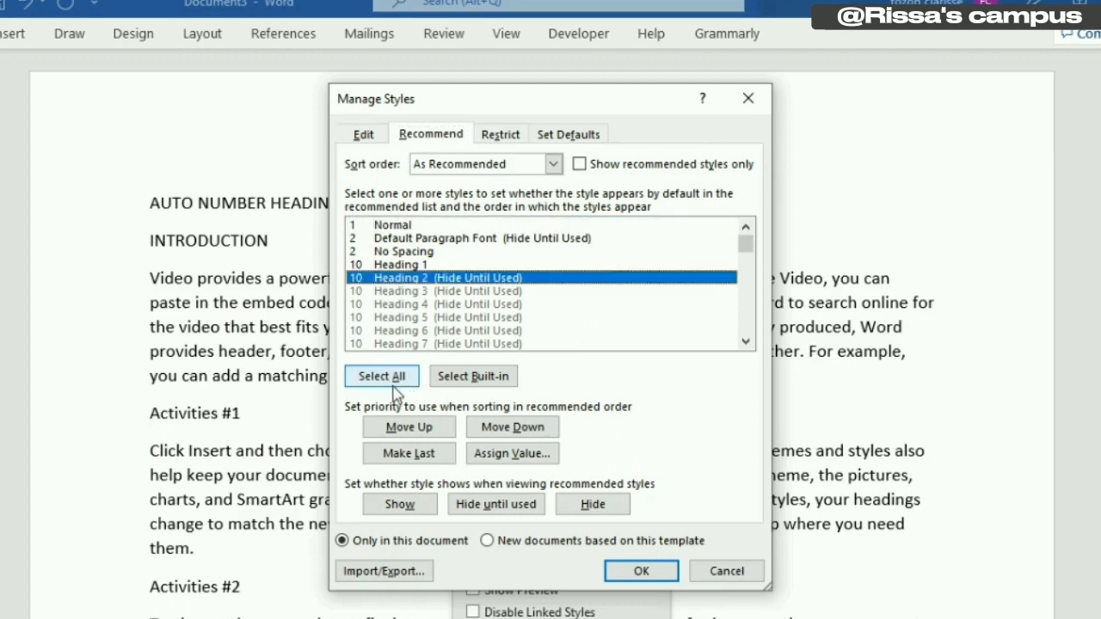
click(400, 508)
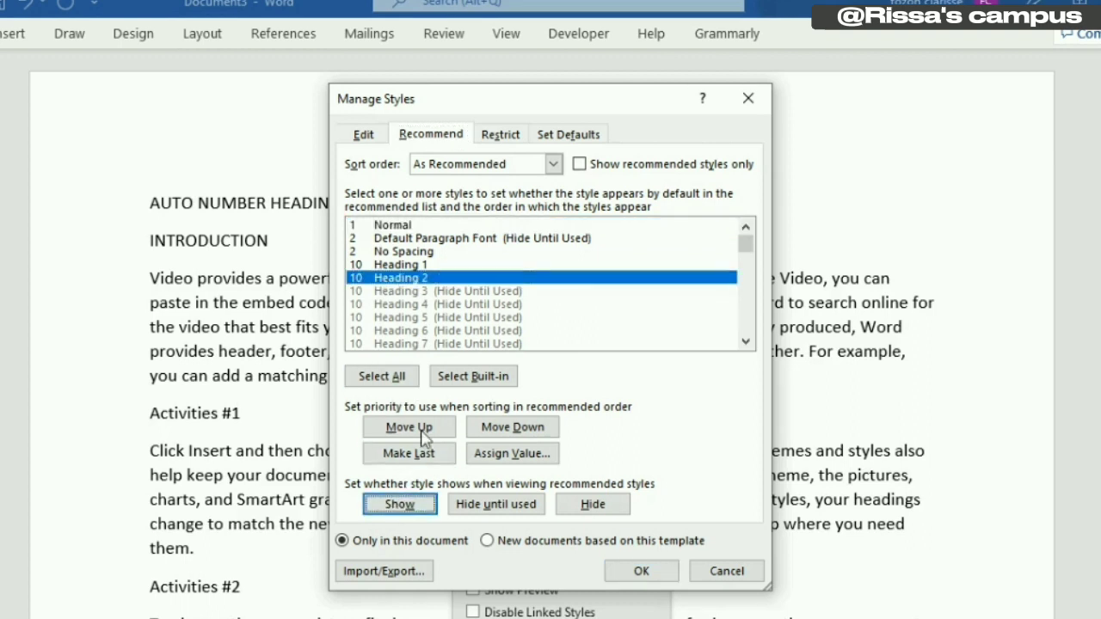
- Set Heading 3, Heading 4 and Heading 5 to show as recommended styles and apply the changes
click(407, 292)
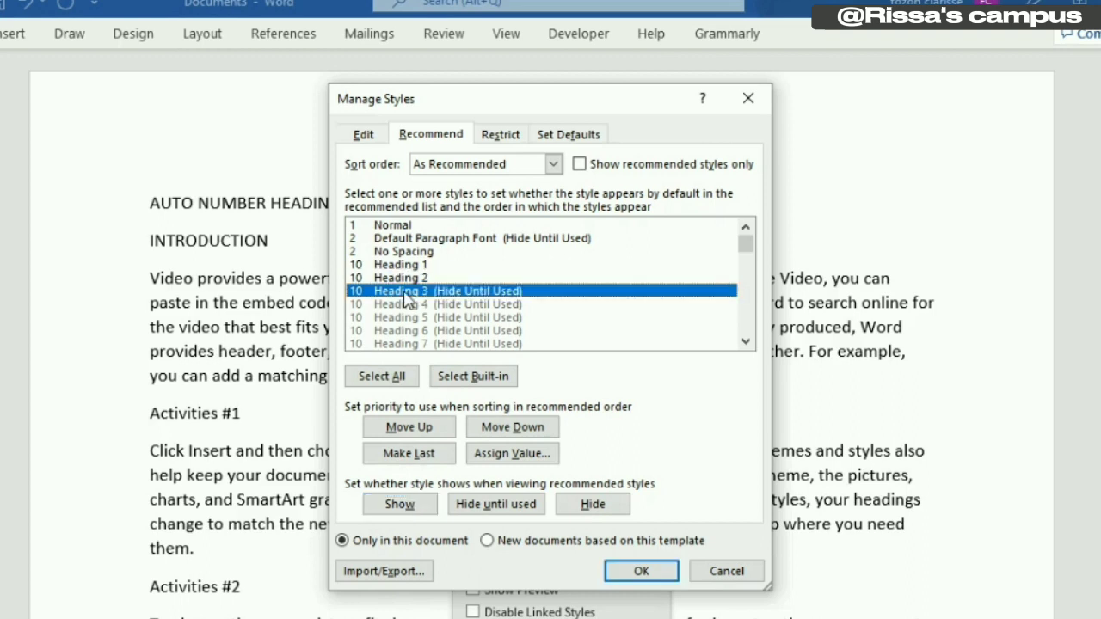
click(410, 507)
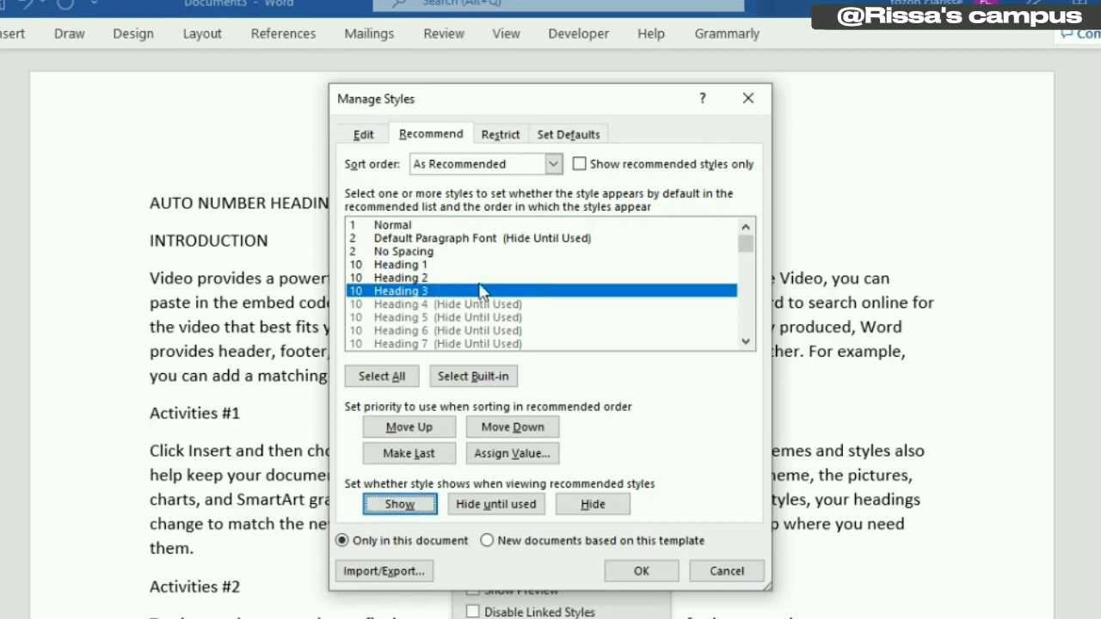
click(464, 305)
click(398, 505)
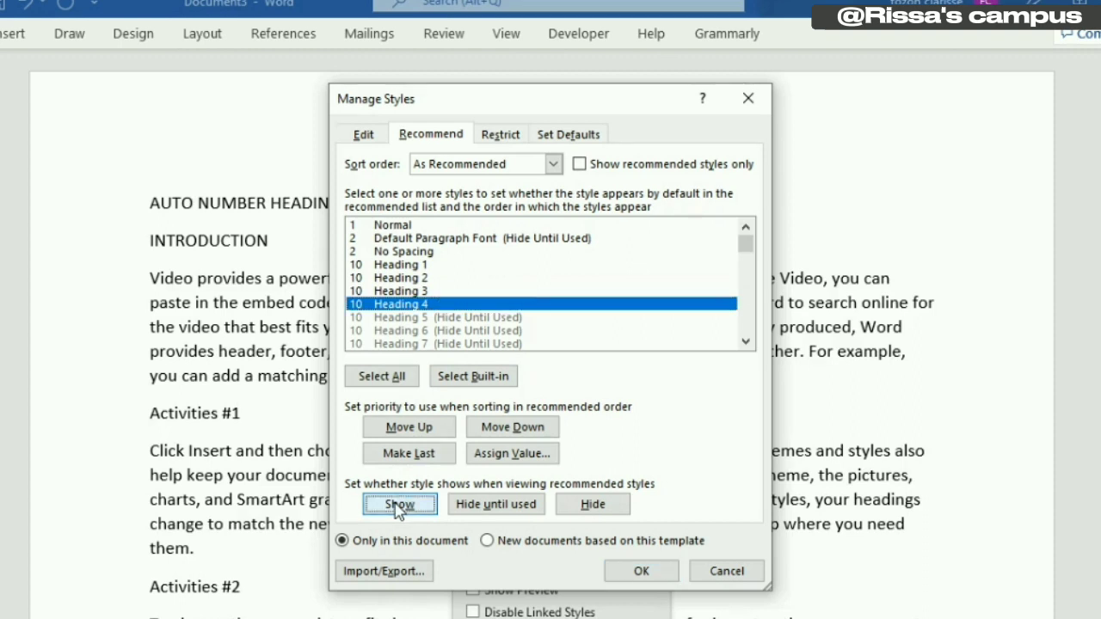
click(412, 318)
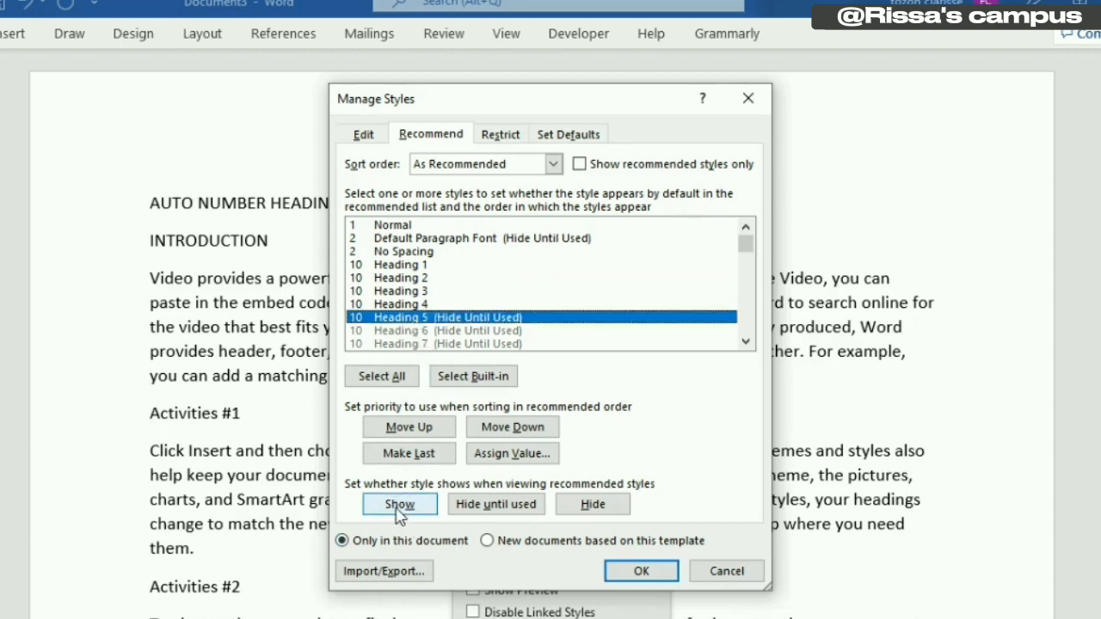
click(398, 506)
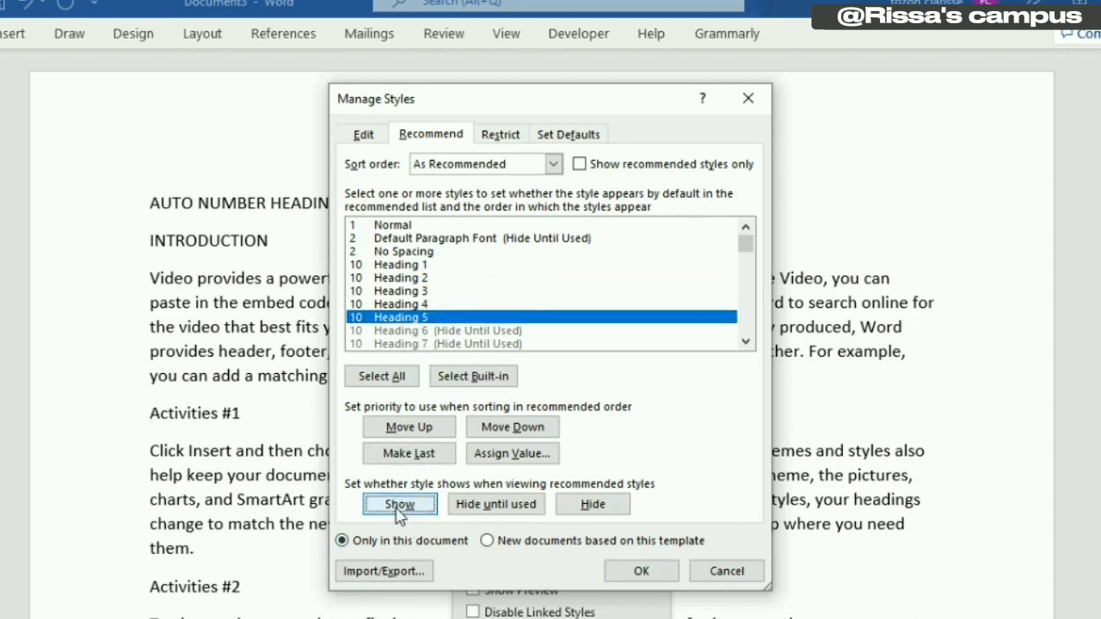
click(641, 572)
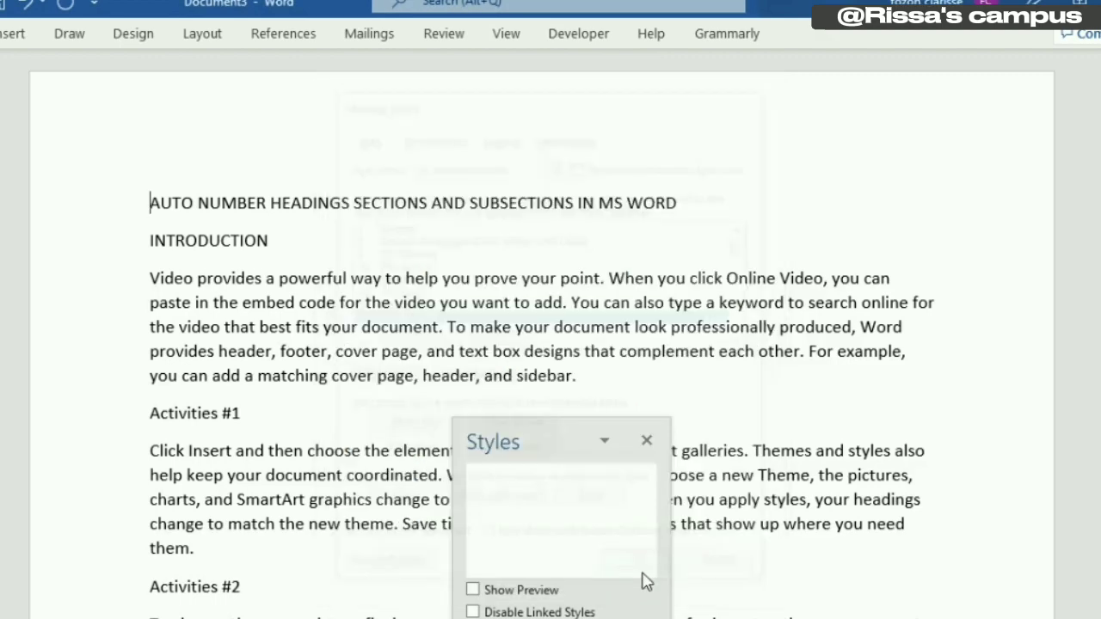
click(647, 440)
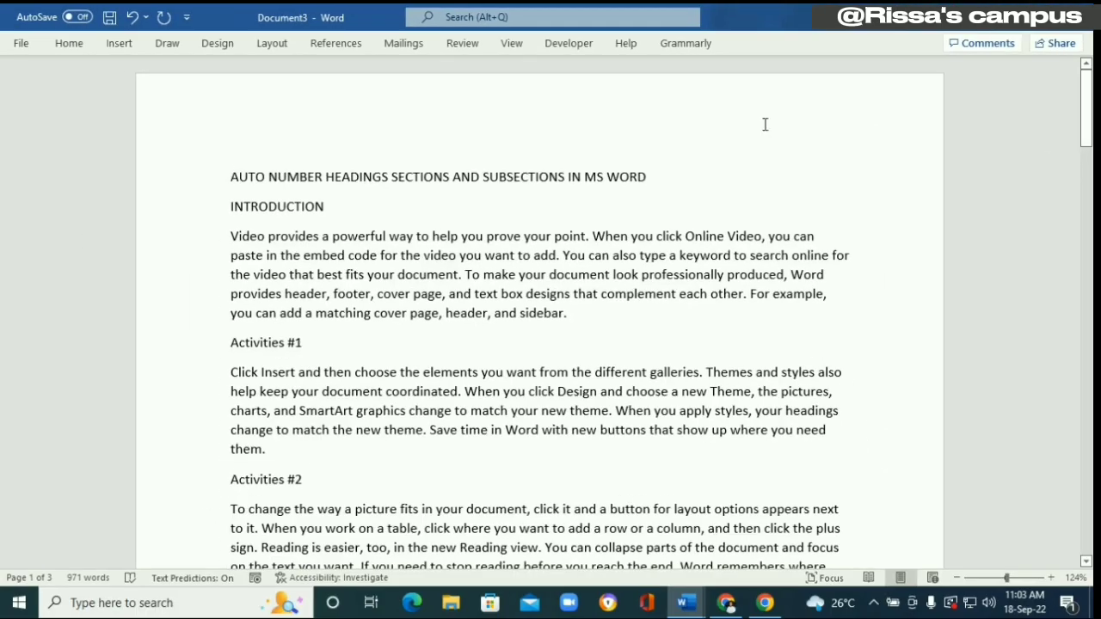
- Check the full Styles gallery for the Heading 2 to Heading 5 styles
click(71, 45)
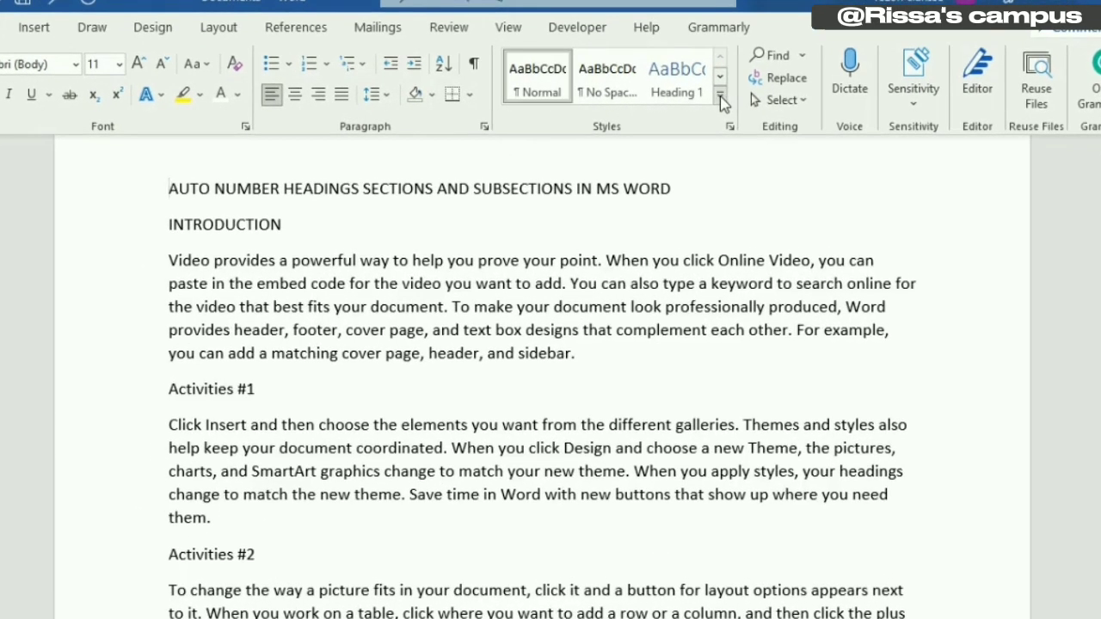
click(720, 100)
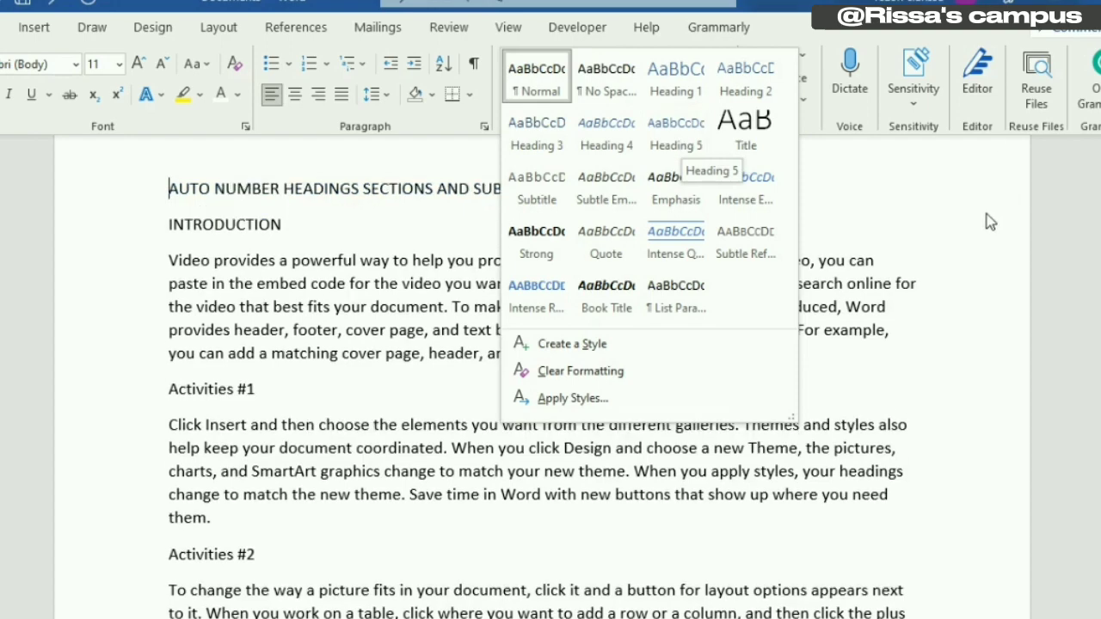
key(Escape)
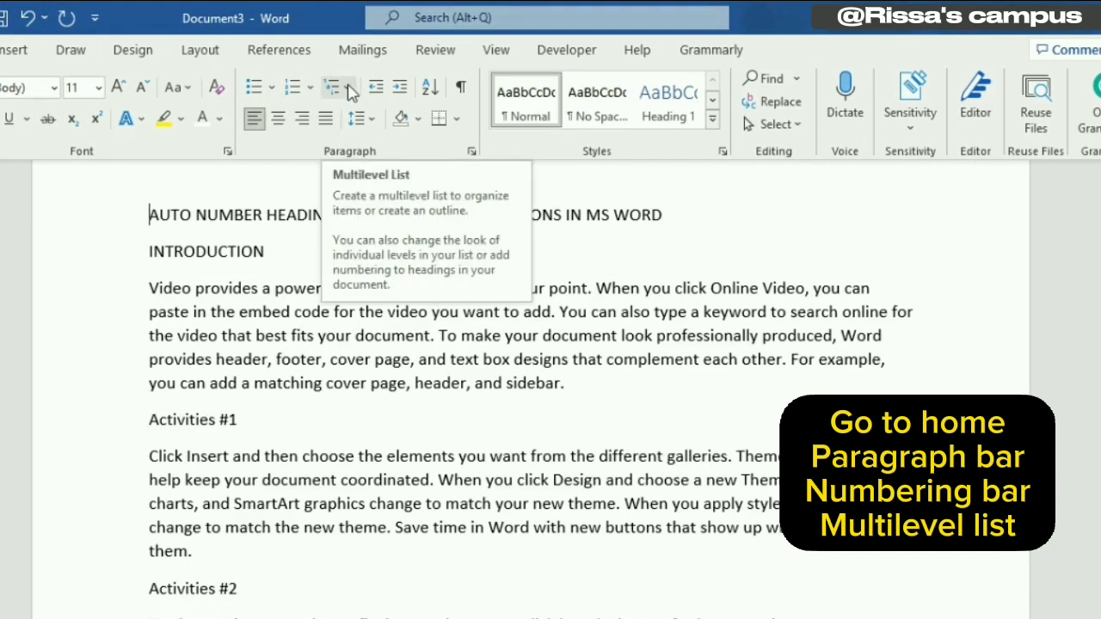
- Define a new multilevel list whose level 1 number reads "Chapter " plus the 1, 2, 3, … number style, followed by a space
click(349, 89)
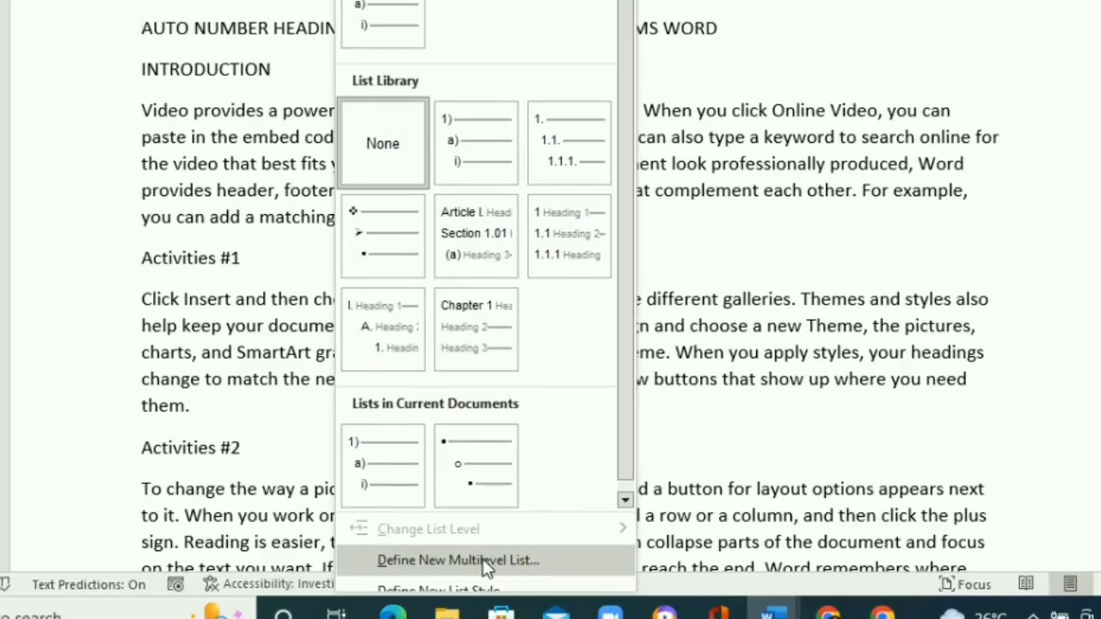
click(513, 567)
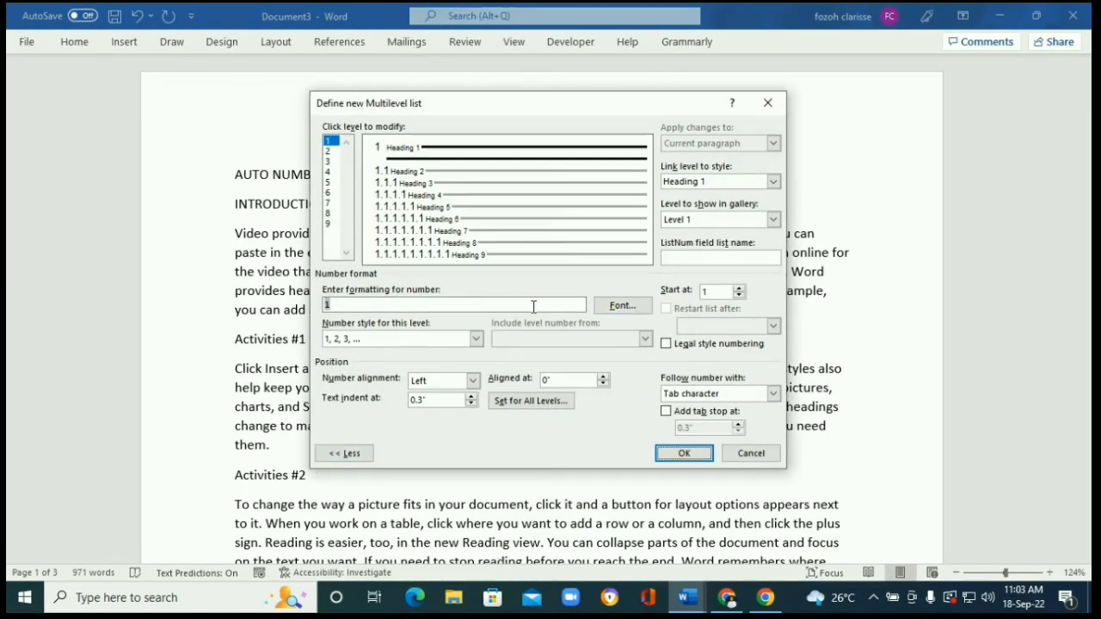
click(345, 454)
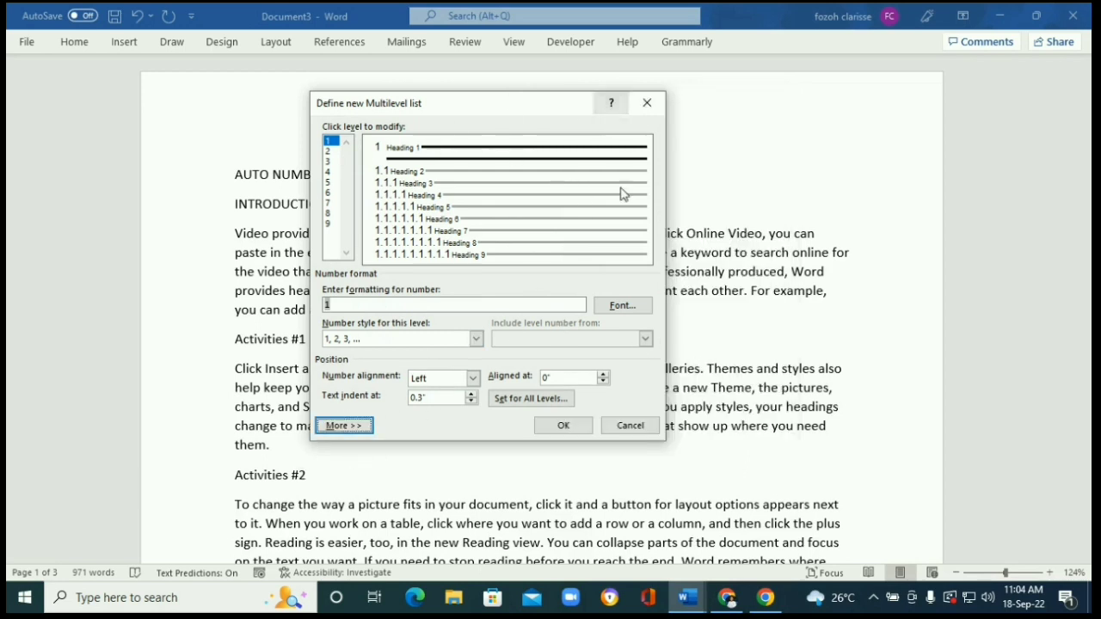
click(342, 428)
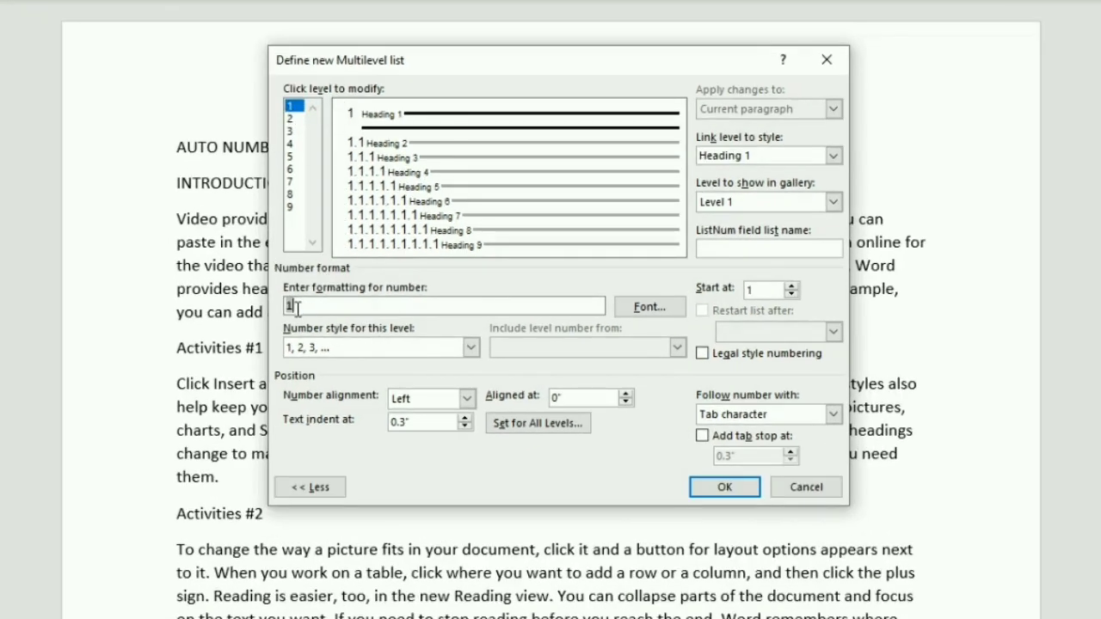
drag(295, 307, 284, 311)
text(Cha)
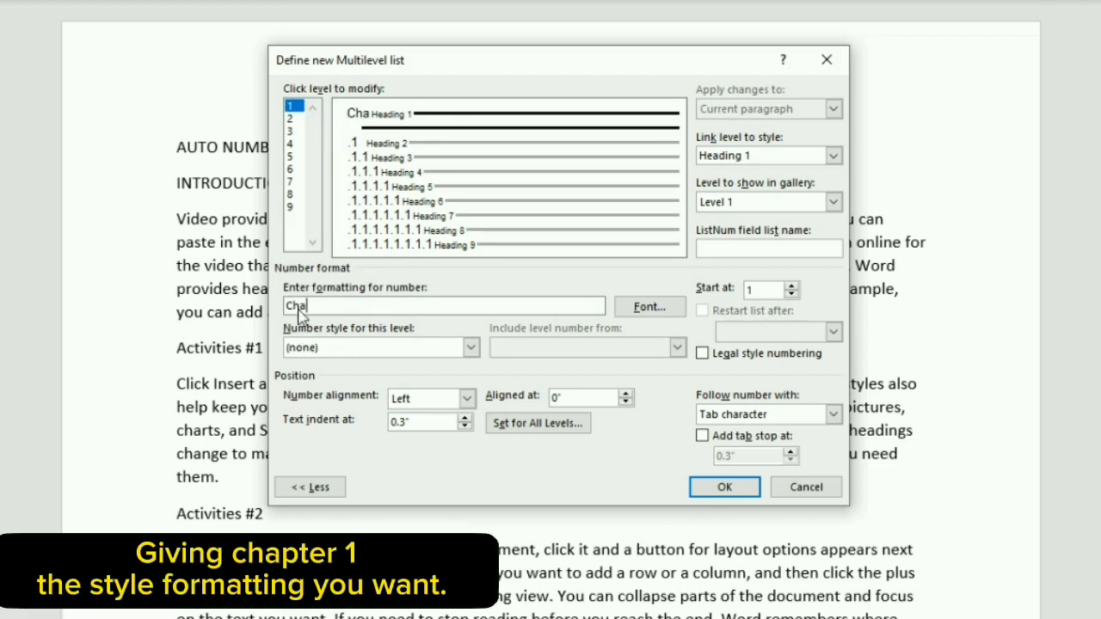
text(pter)
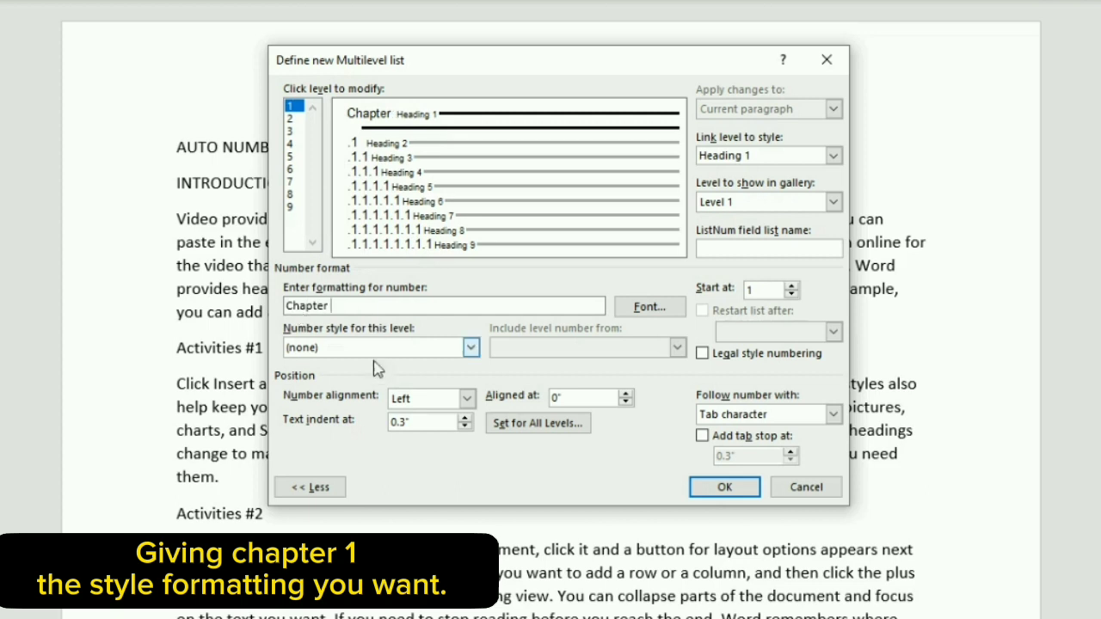
click(471, 348)
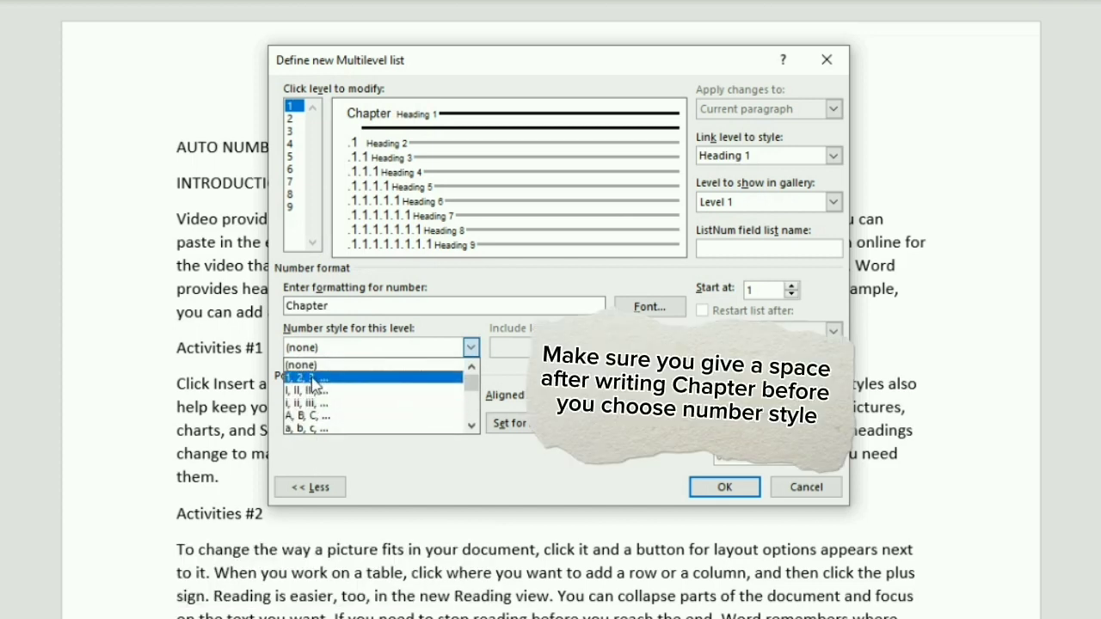
click(315, 378)
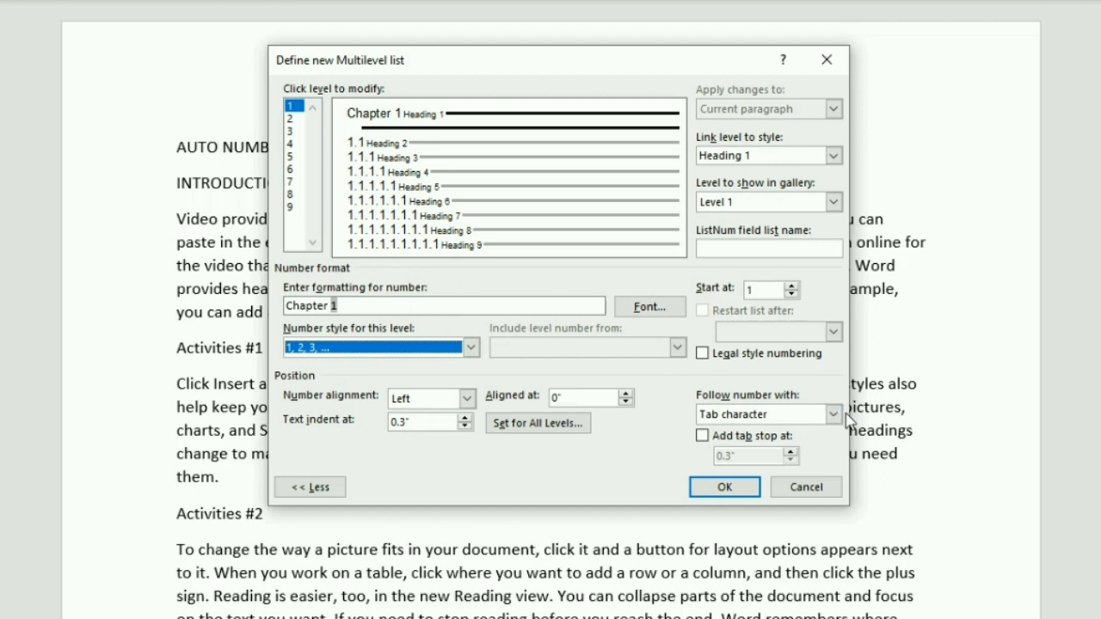
click(832, 416)
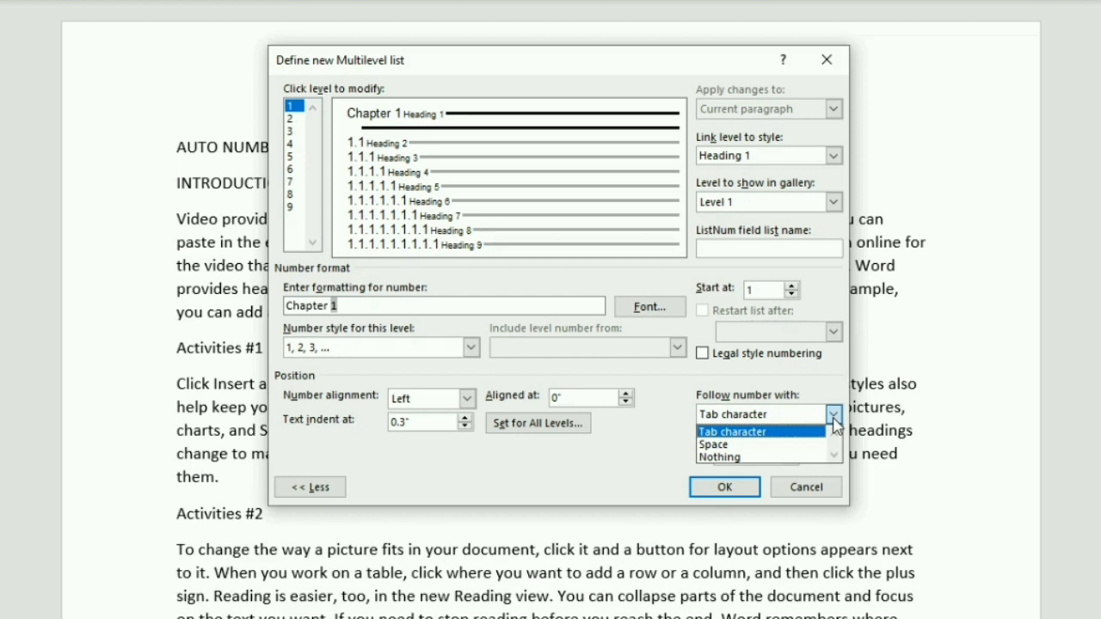
click(728, 446)
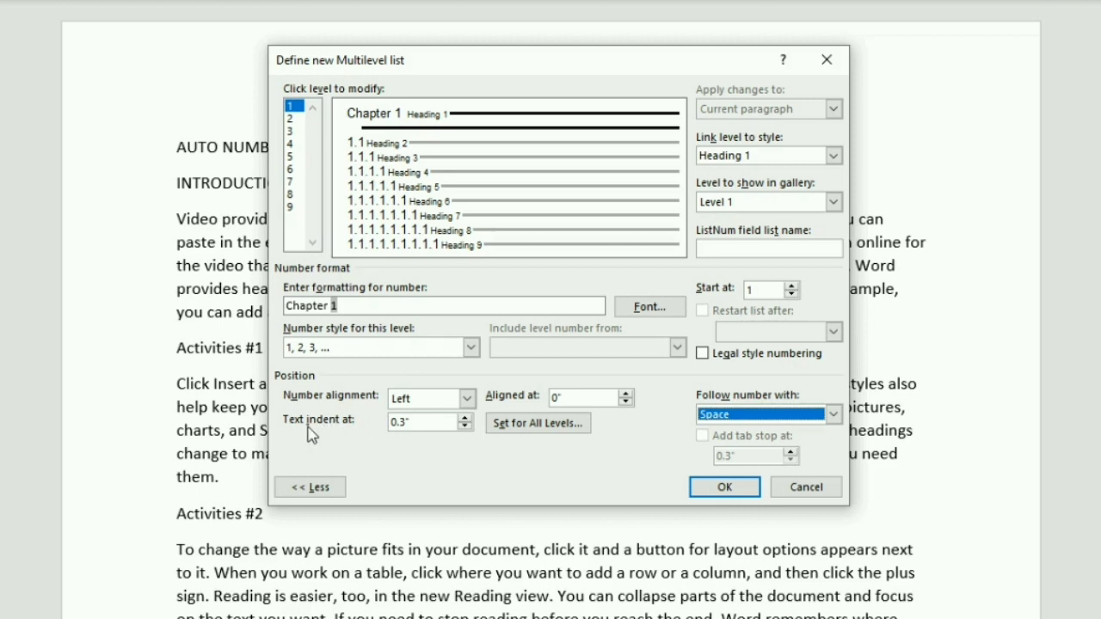
- Set the first-level text position to 0 in the settings for all levels, and link level 1 to the Heading 1 style
click(547, 430)
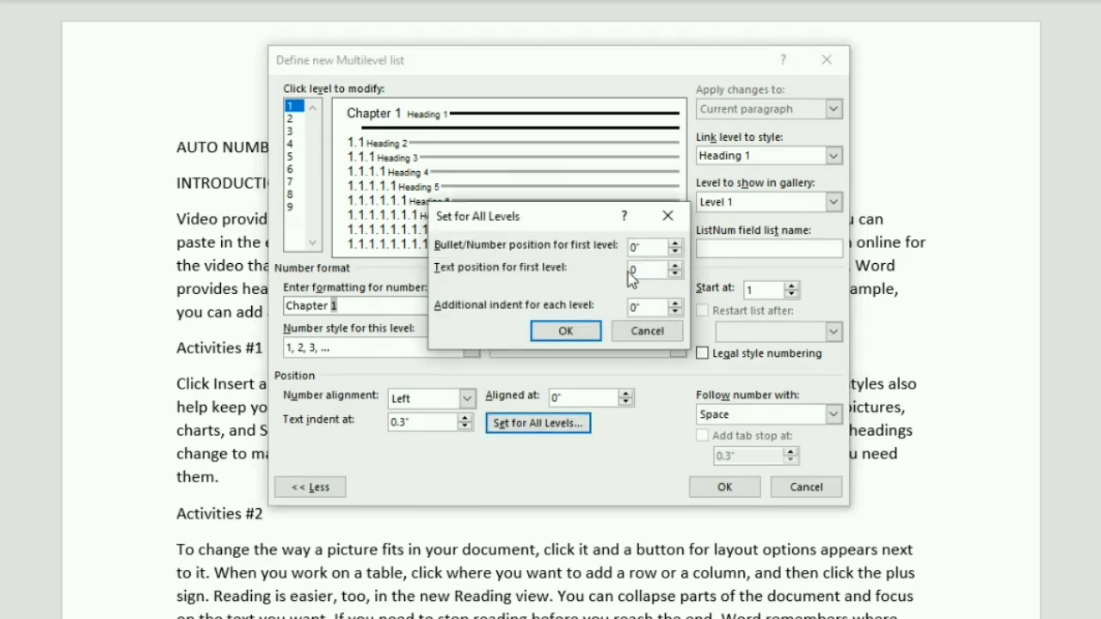
click(637, 307)
key(BackSpace)
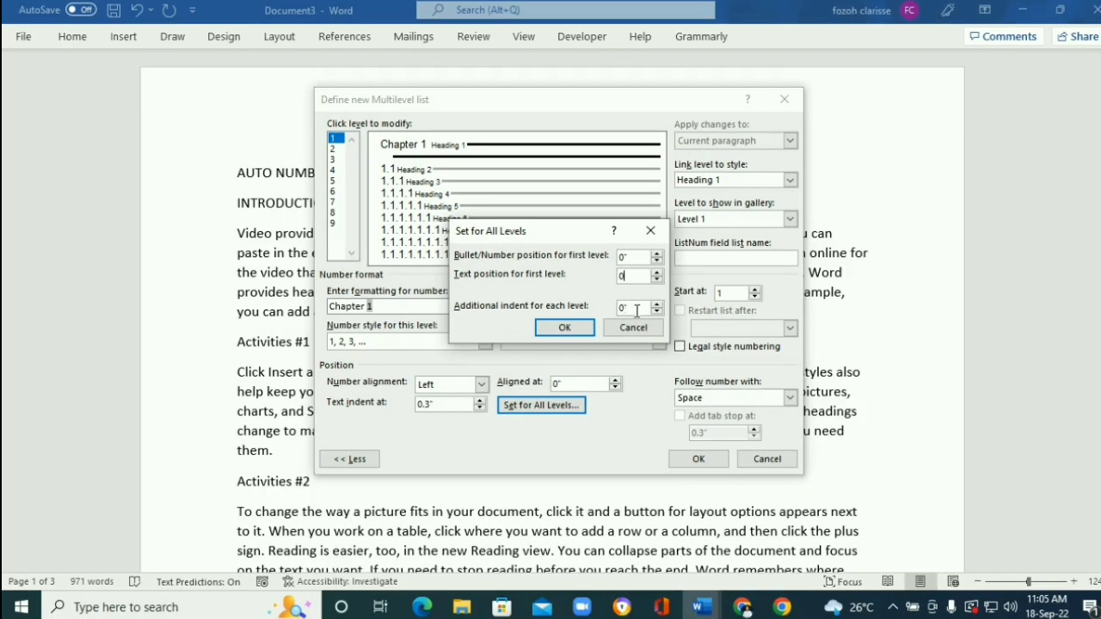
click(563, 331)
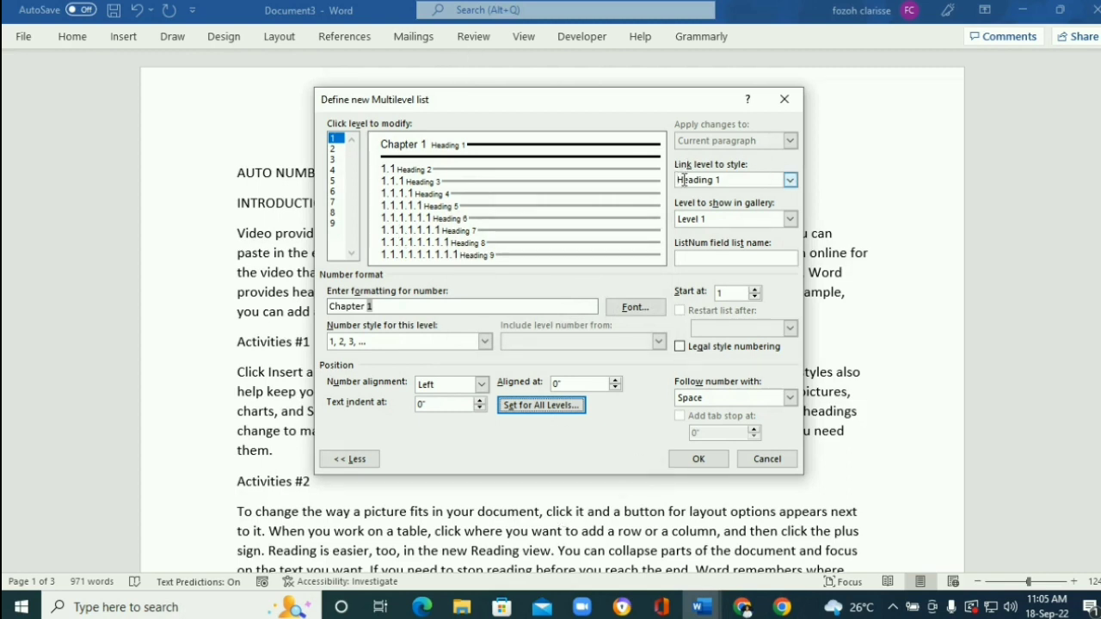
click(790, 181)
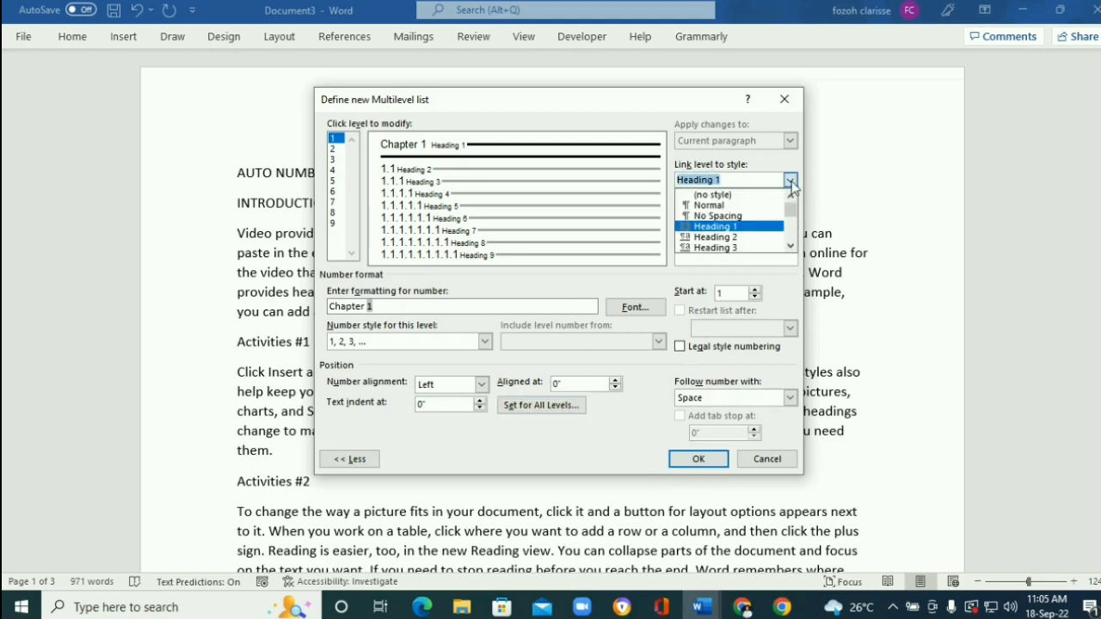
click(716, 227)
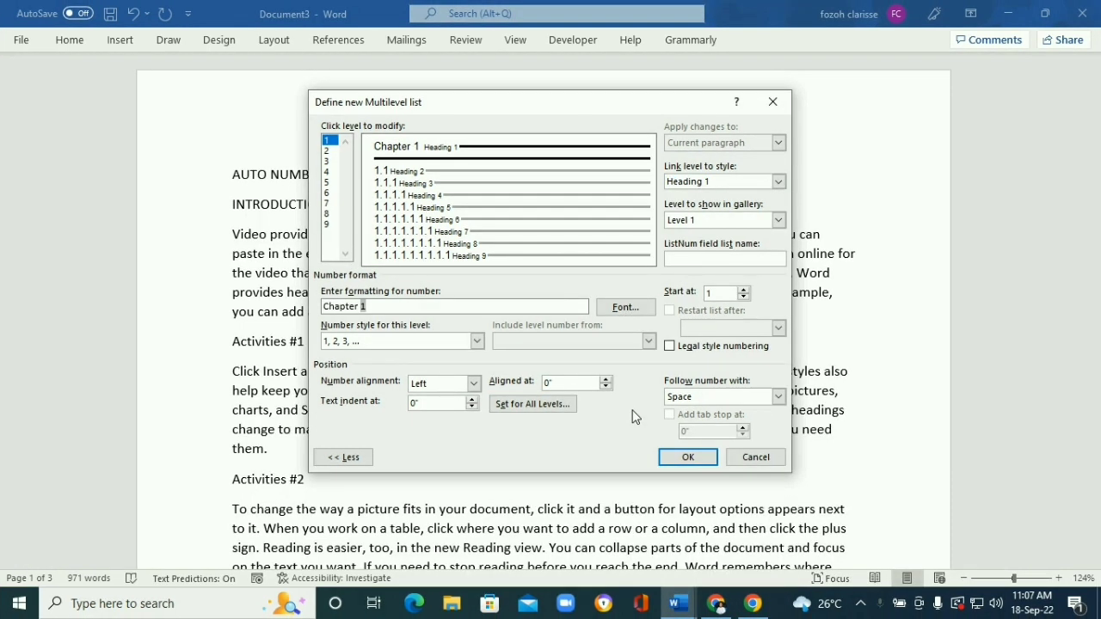
- Set the font of the level 1 "Chapter 1" number to Times New Roman with the Bold style
click(625, 310)
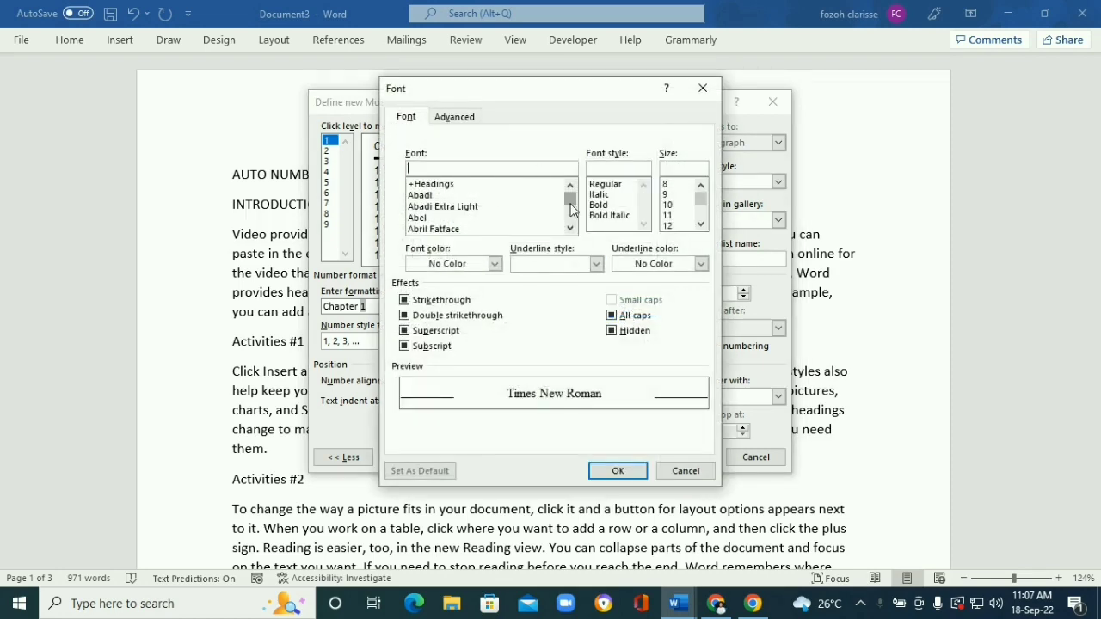
drag(571, 211, 491, 179)
click(438, 167)
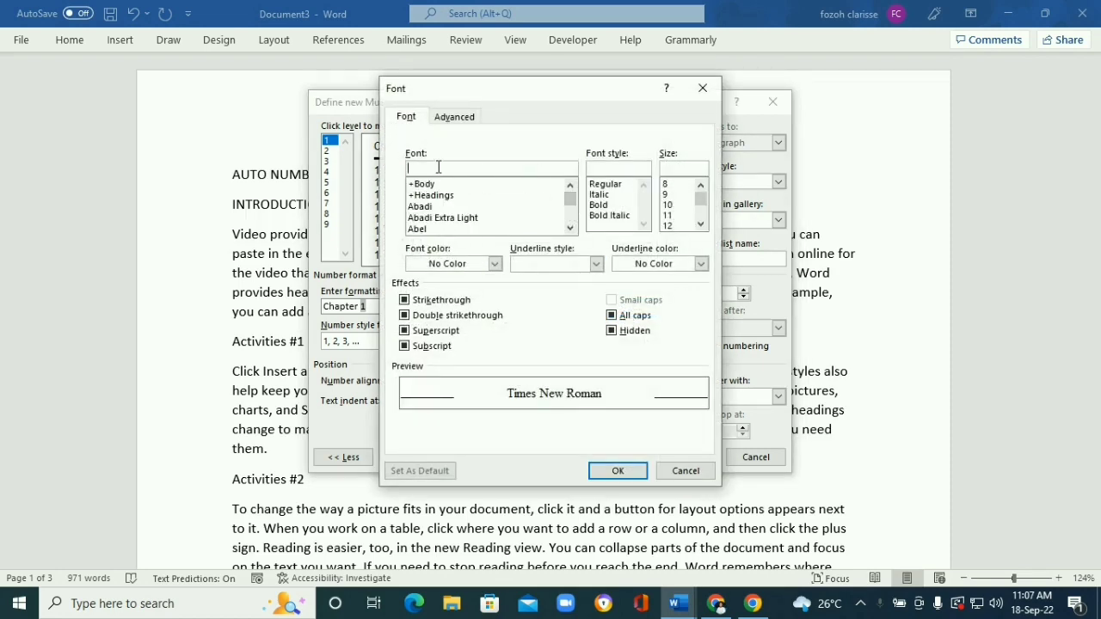
text(t)
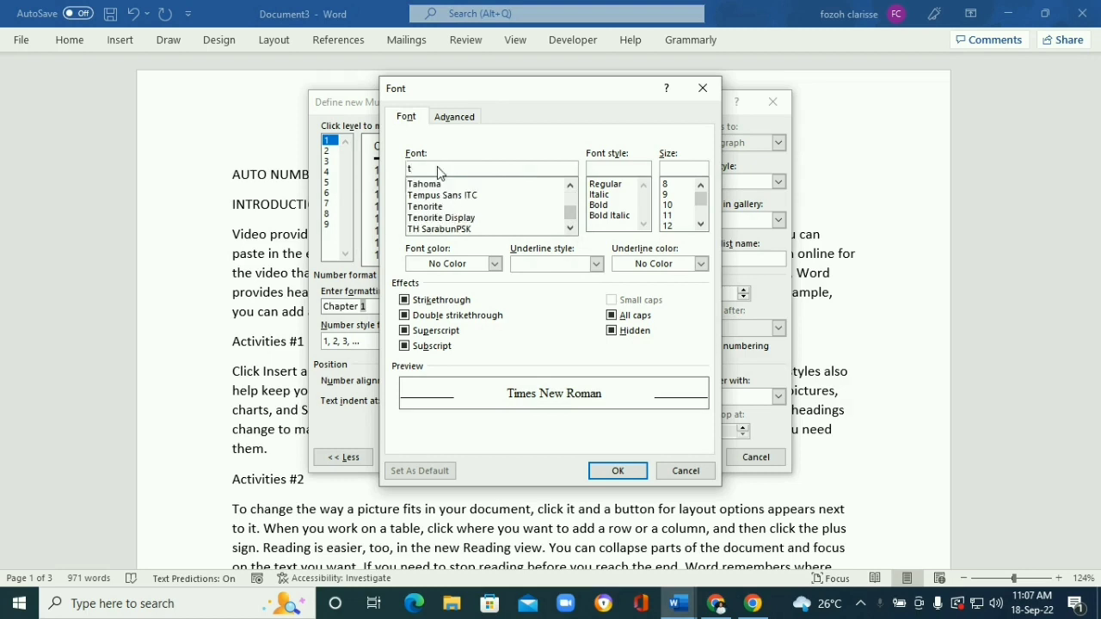
text(imes)
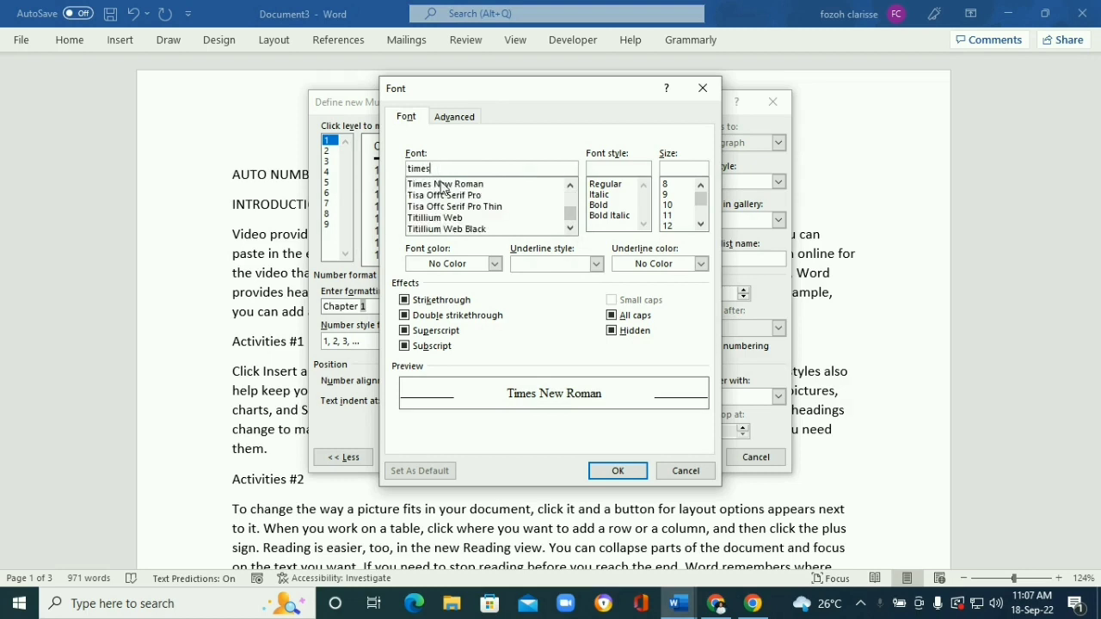
click(445, 184)
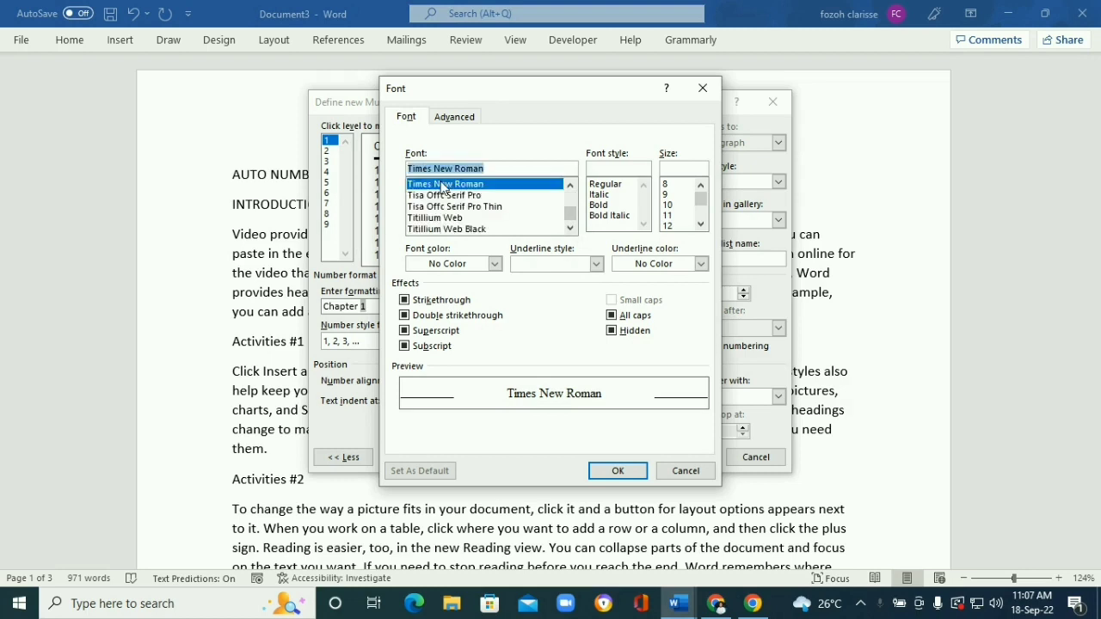
click(598, 206)
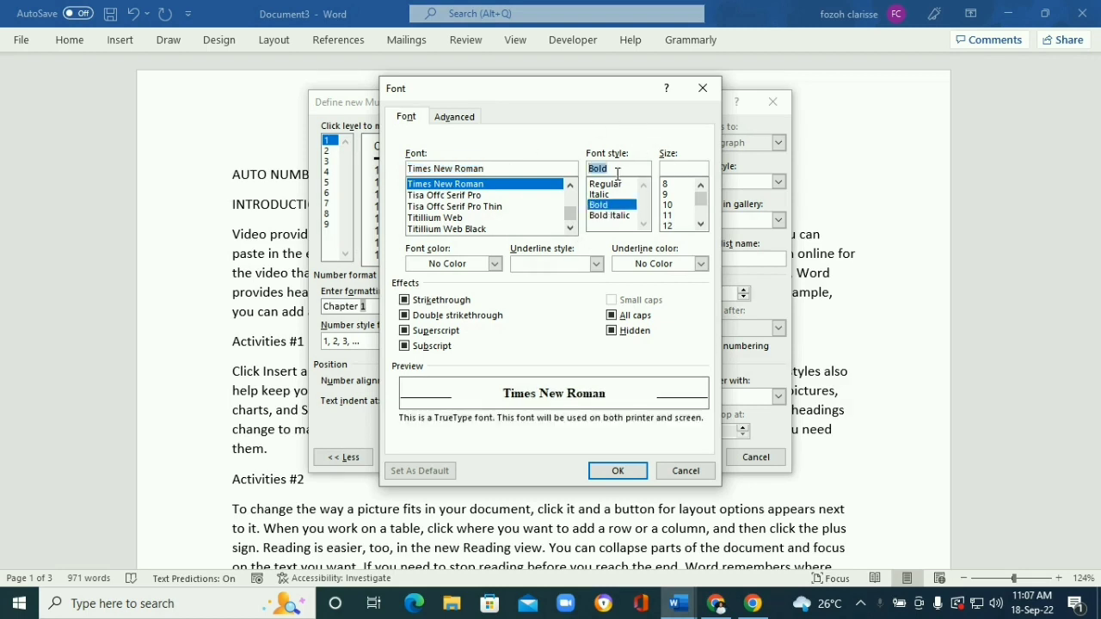
- Set the level 1 number's font size to 18 and its colour to black, and apply the font settings
click(701, 224)
click(701, 225)
click(701, 224)
click(701, 225)
click(672, 227)
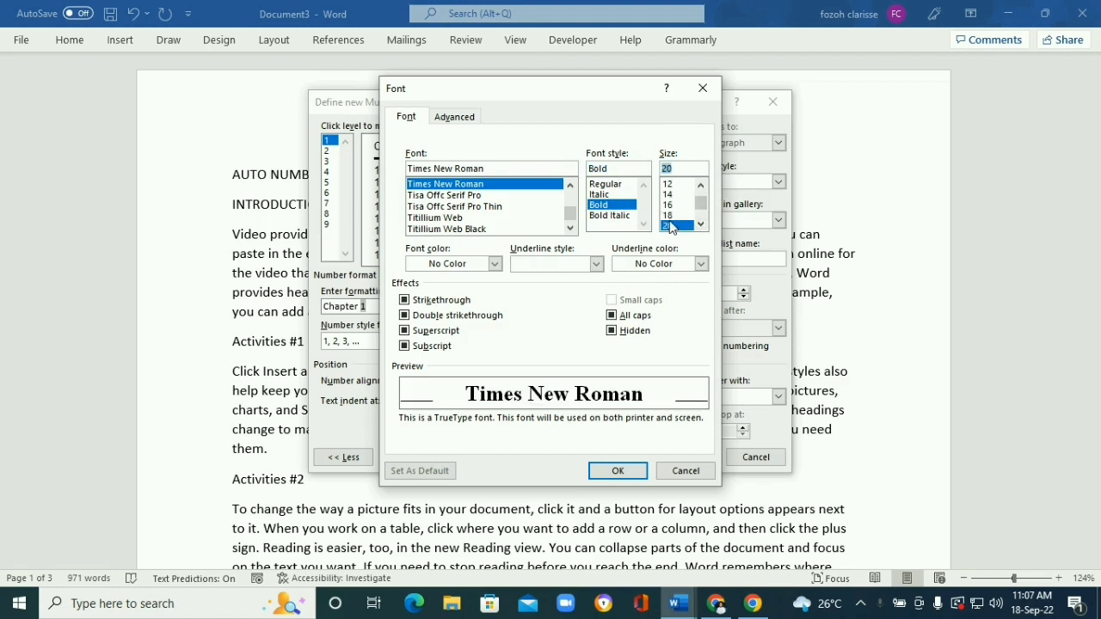
click(669, 216)
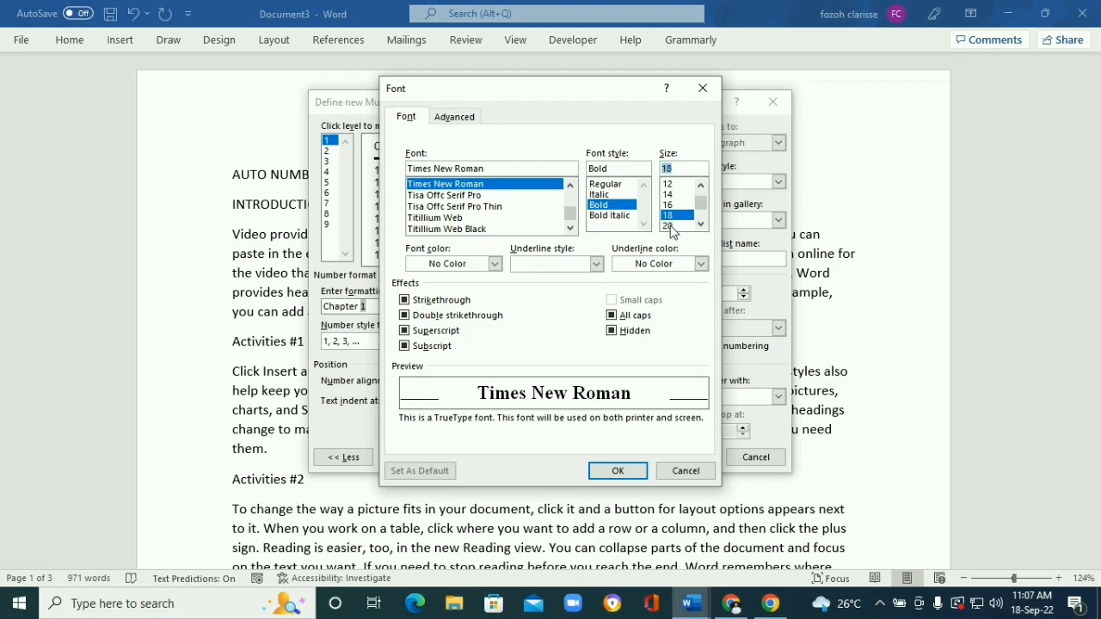
click(495, 264)
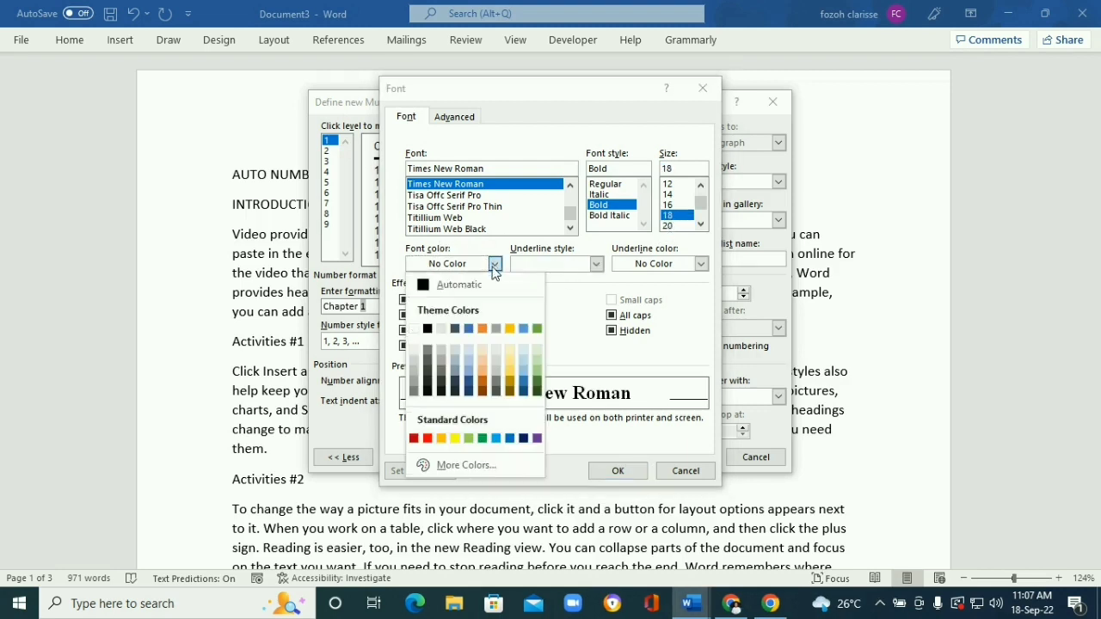
click(428, 329)
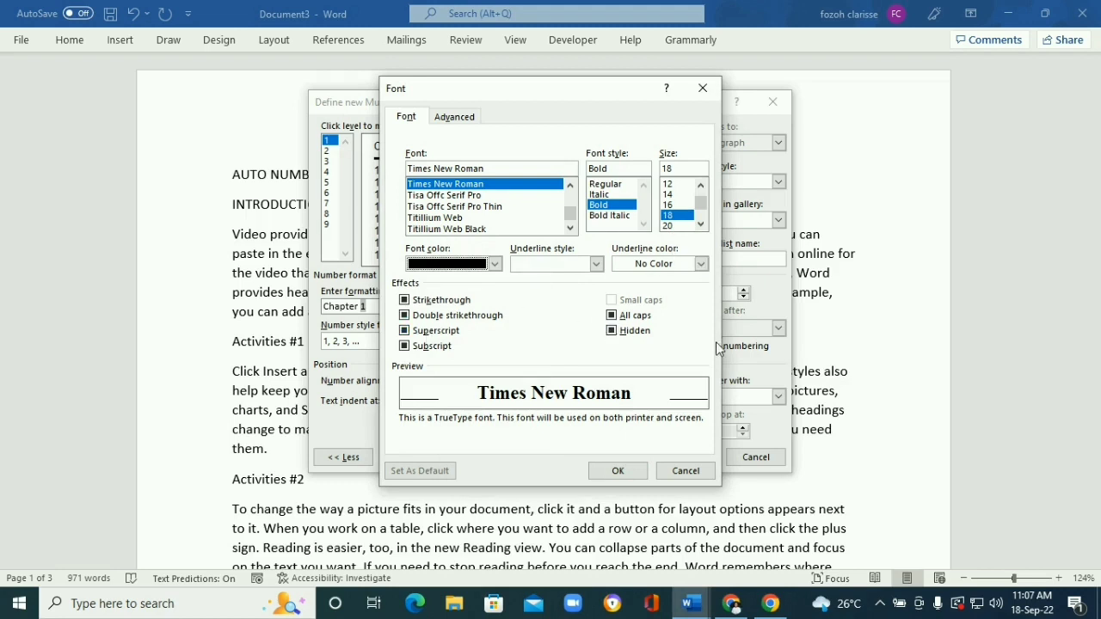
click(625, 472)
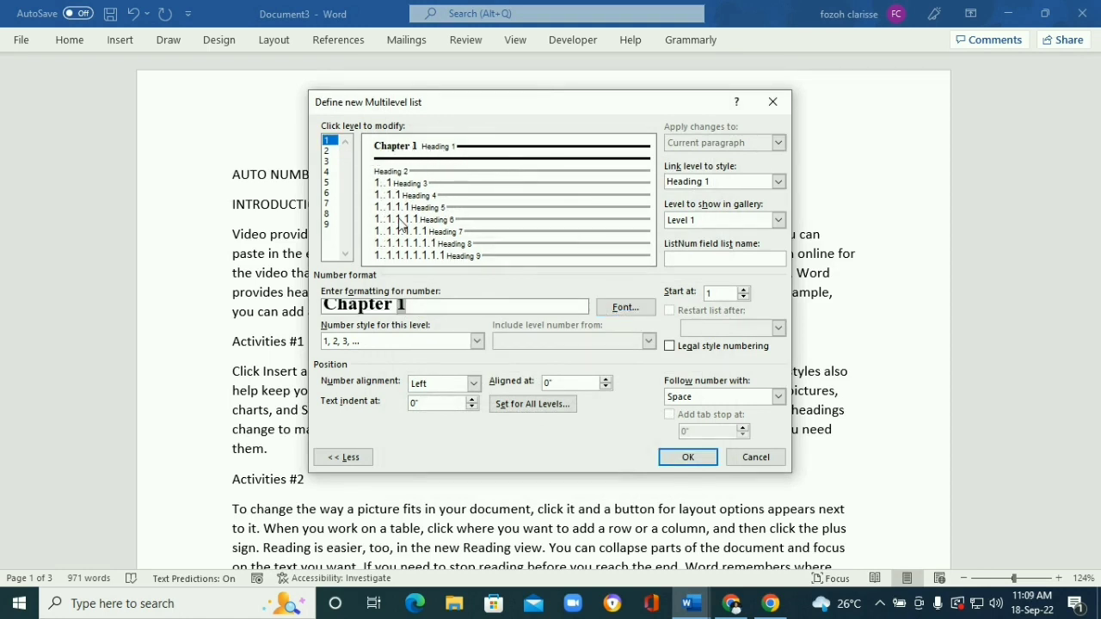
- Build the level 2 number format from the Level 1 number, a period and the 1, 2, 3, … number style
click(327, 151)
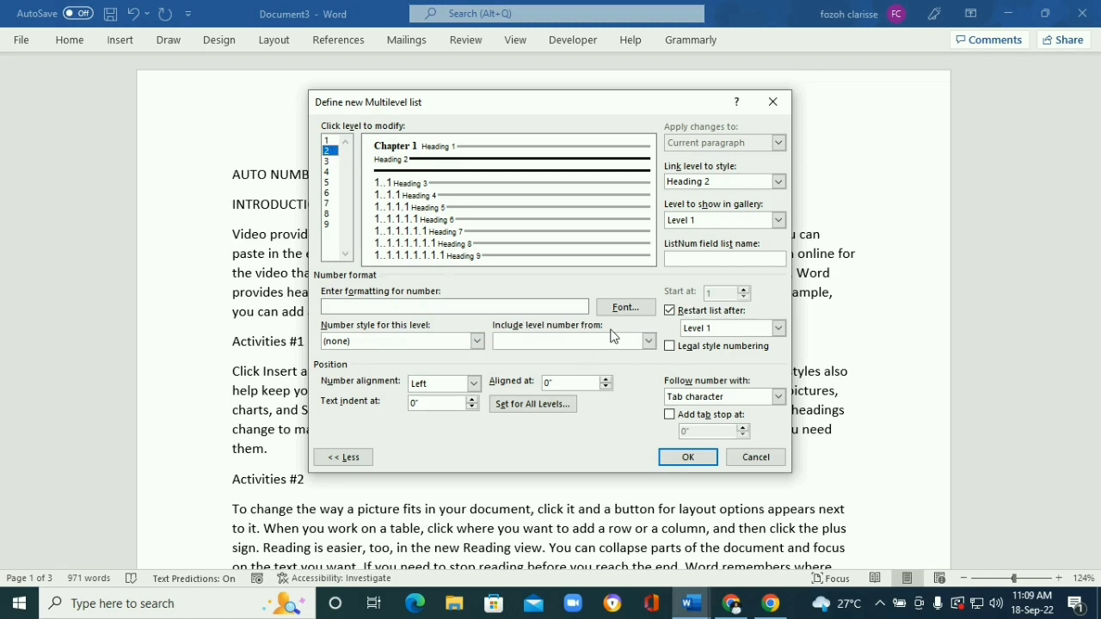
click(648, 342)
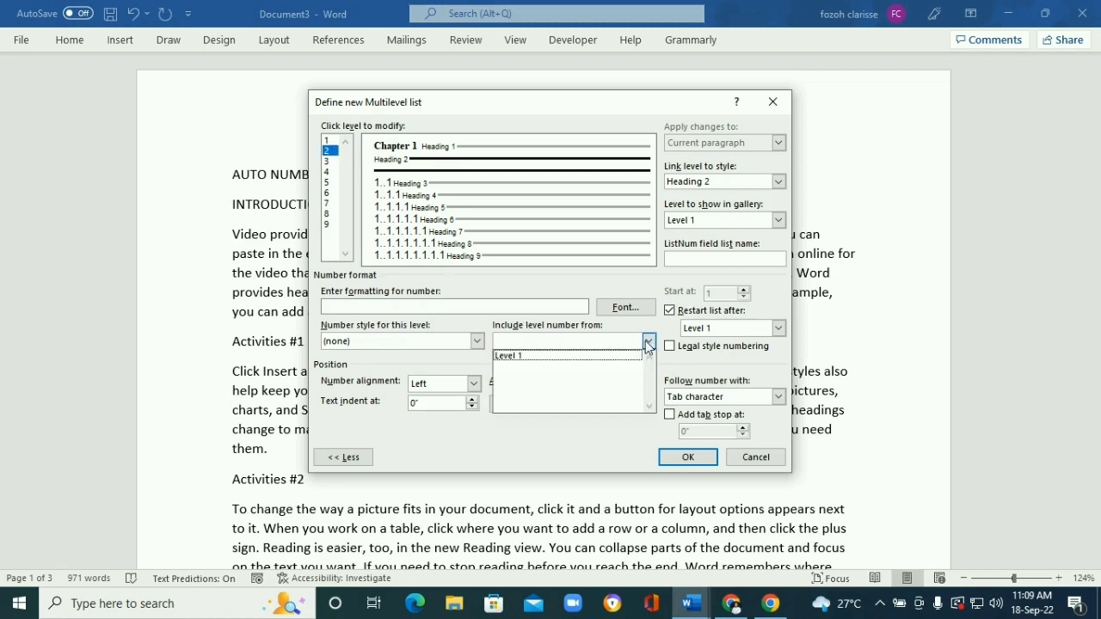
click(526, 357)
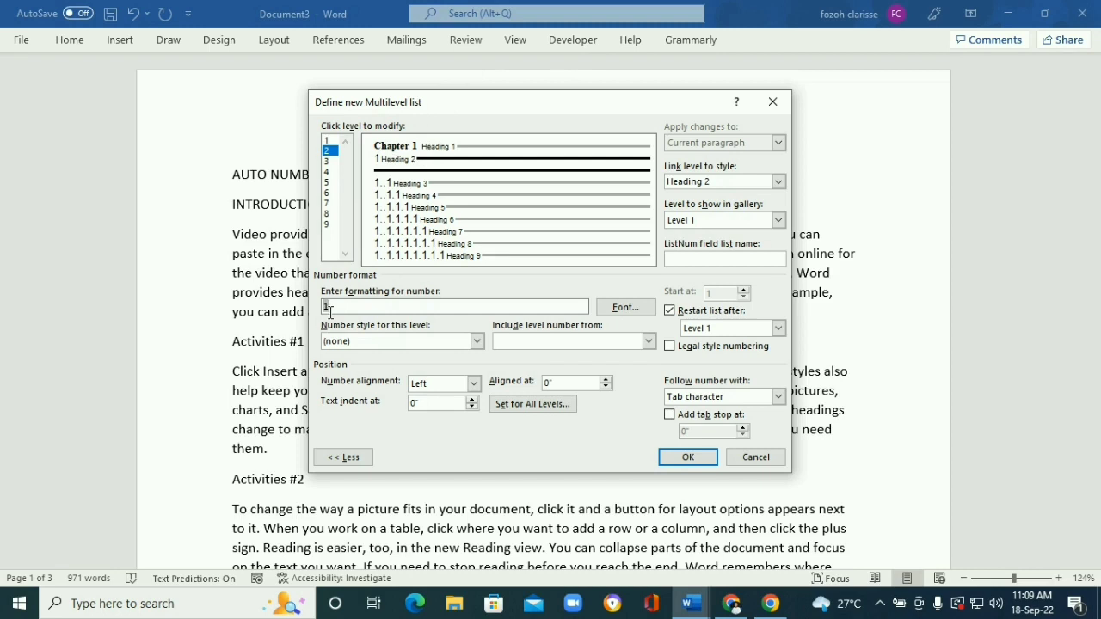
text(.)
click(477, 342)
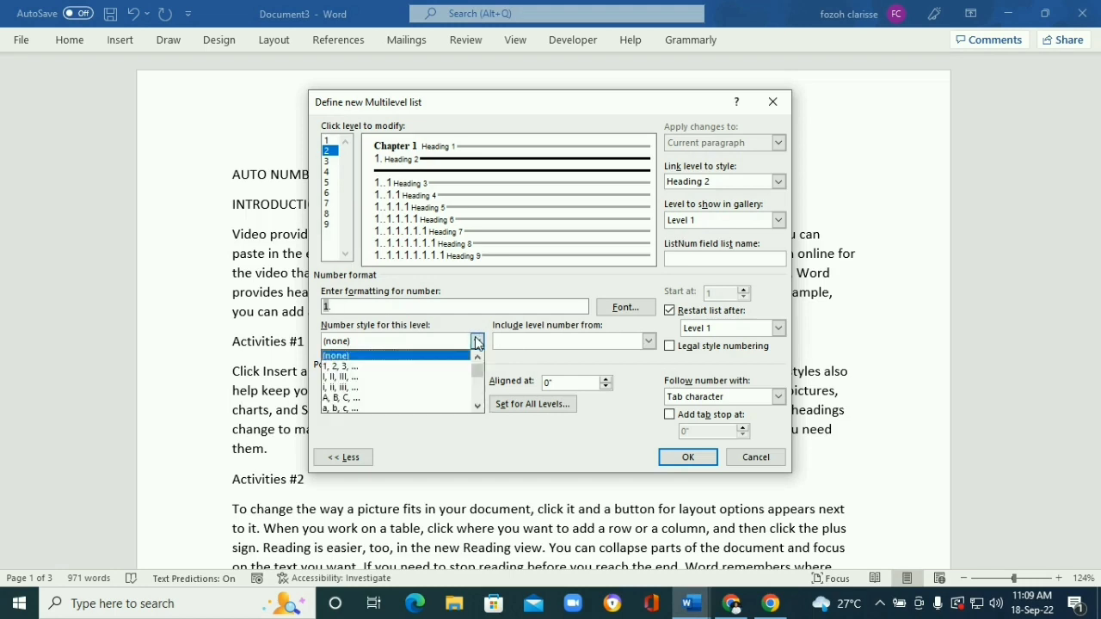
click(343, 364)
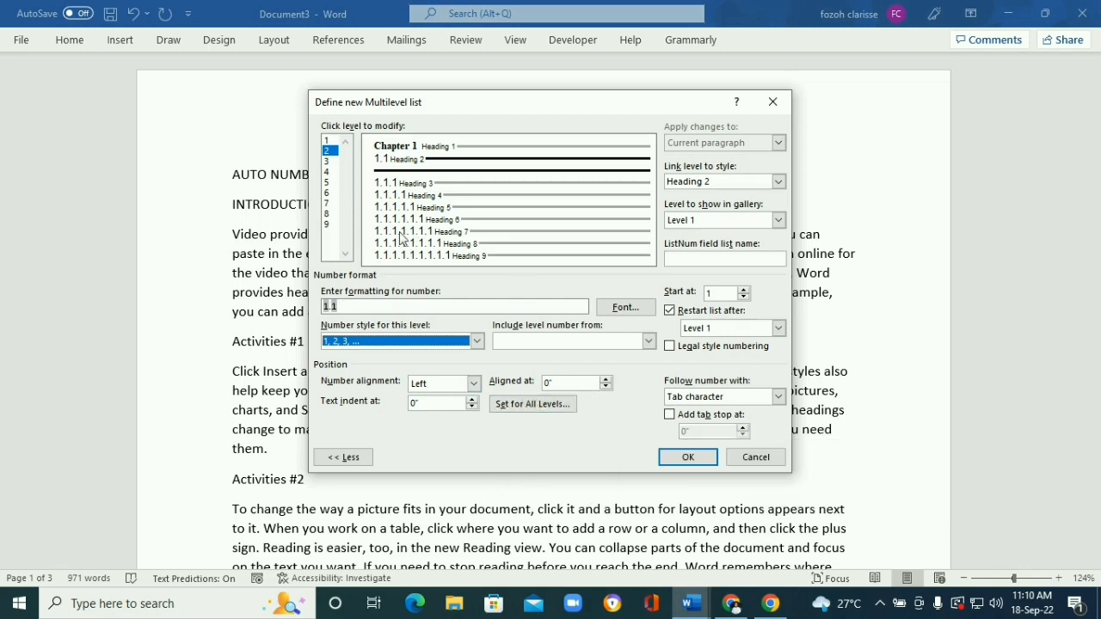
- Have the level 2 number followed by a space and link level 2 to the Heading 2 style
click(779, 396)
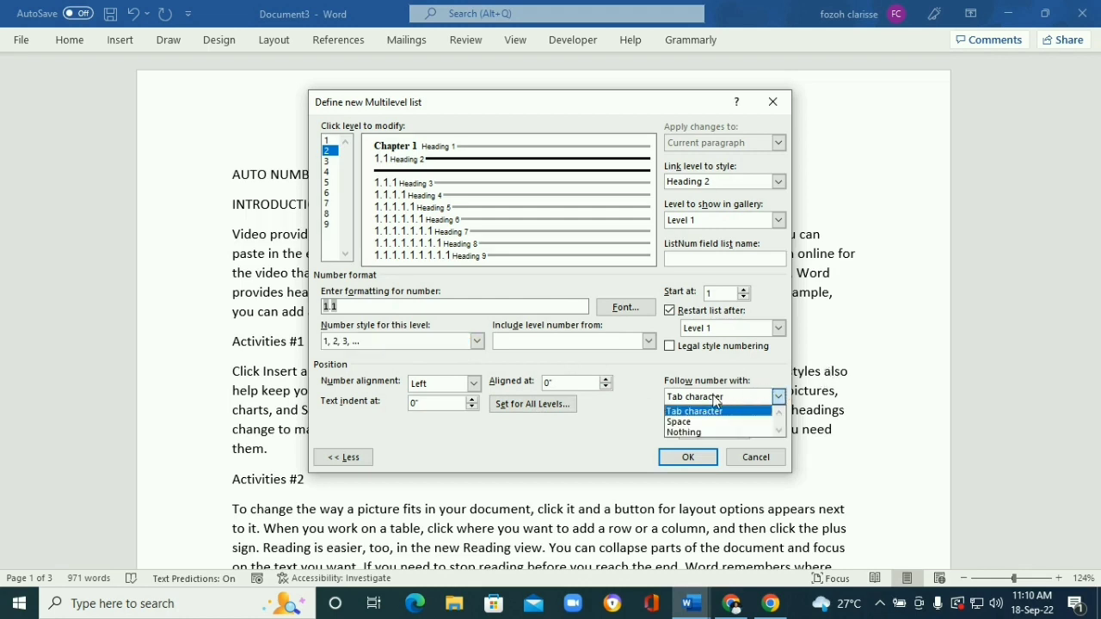
click(679, 423)
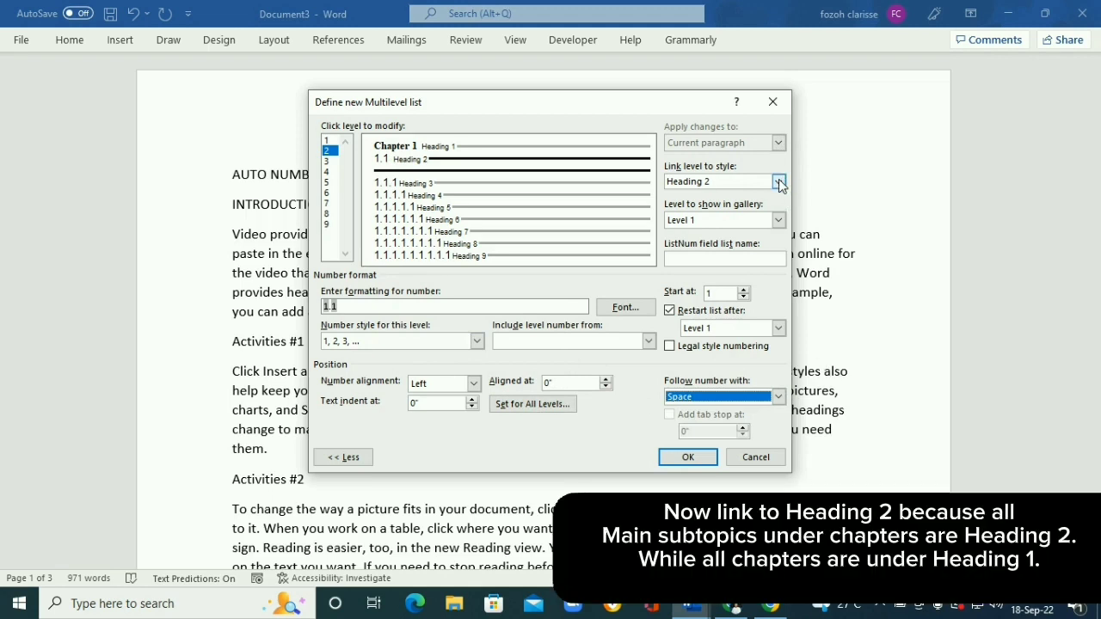
click(778, 181)
click(714, 238)
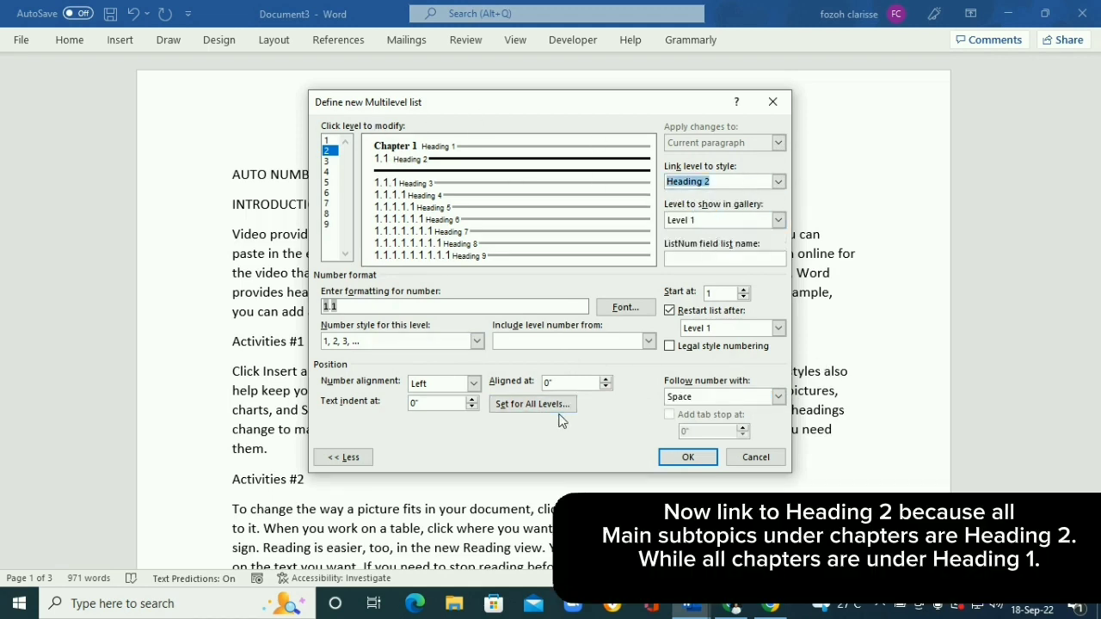
- Set the font of the level 2 number to Times New Roman with the Bold style
click(623, 312)
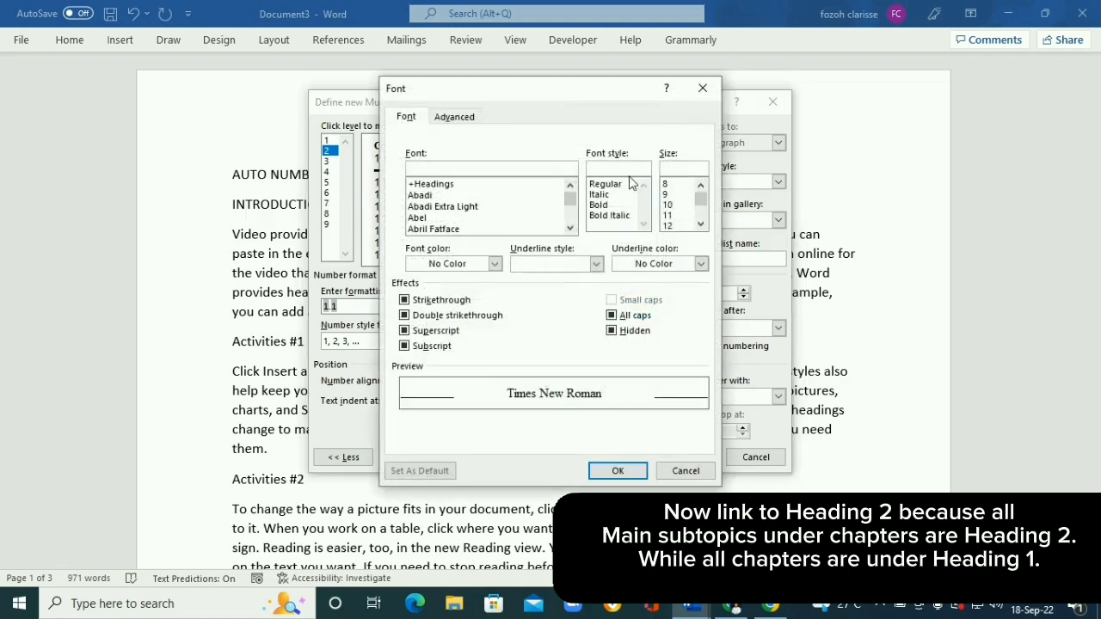
text(times)
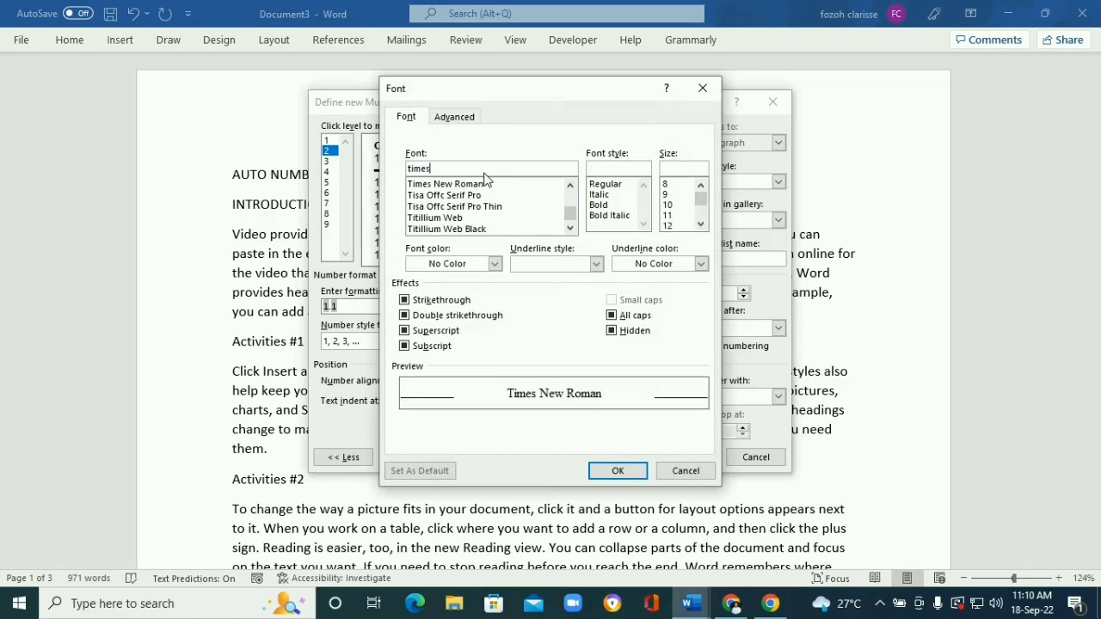
click(486, 184)
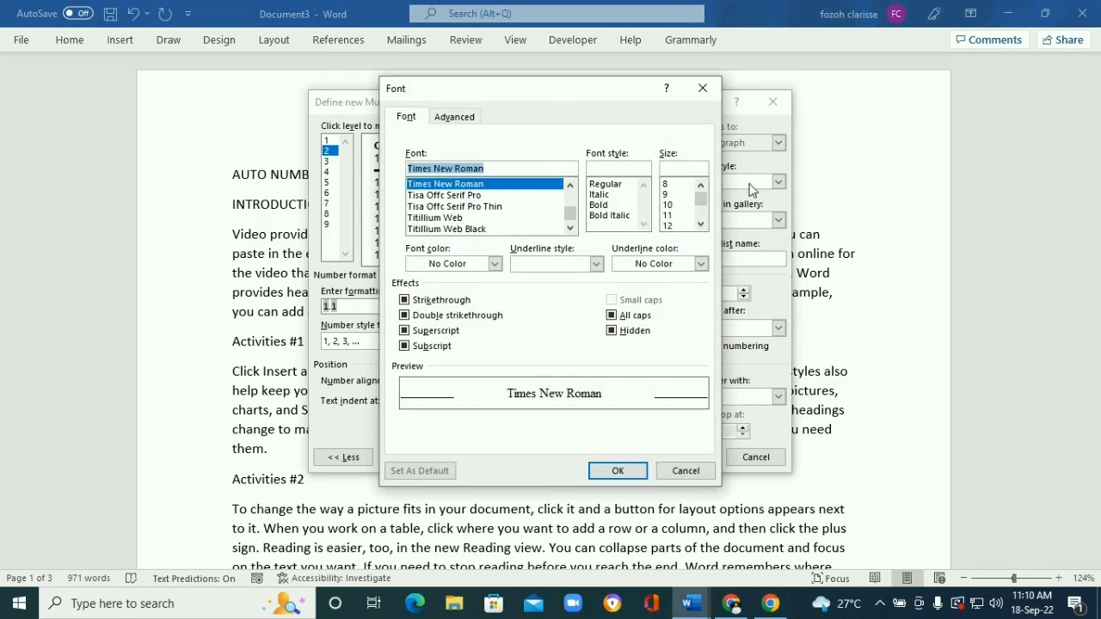
click(597, 207)
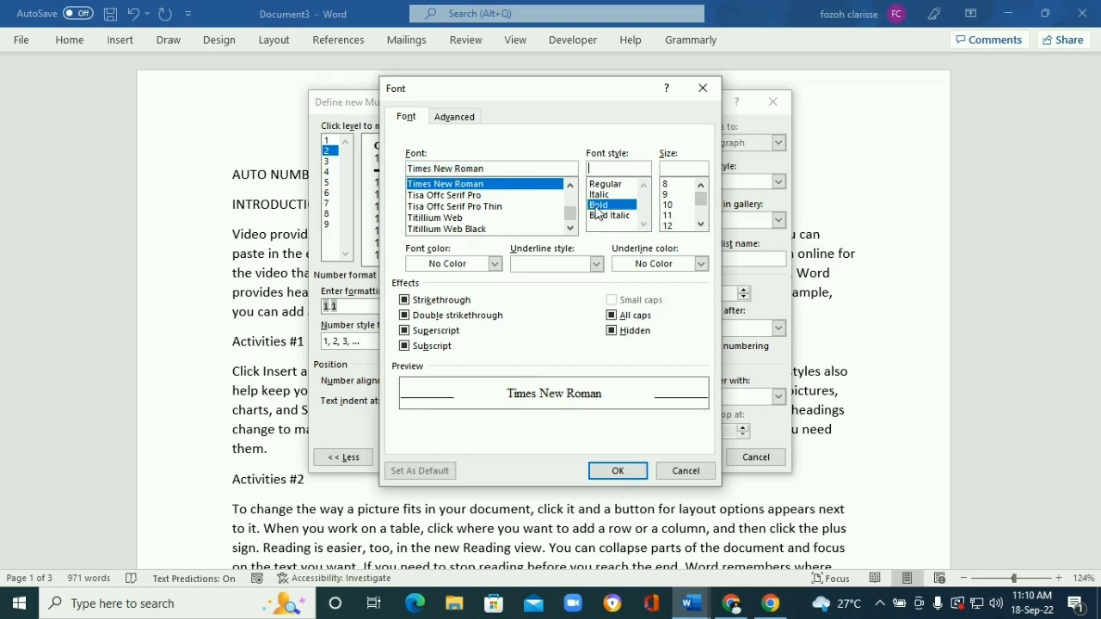
- Set the level 2 number's font size to 16 and its colour to black, and apply the font settings
click(701, 224)
click(701, 224)
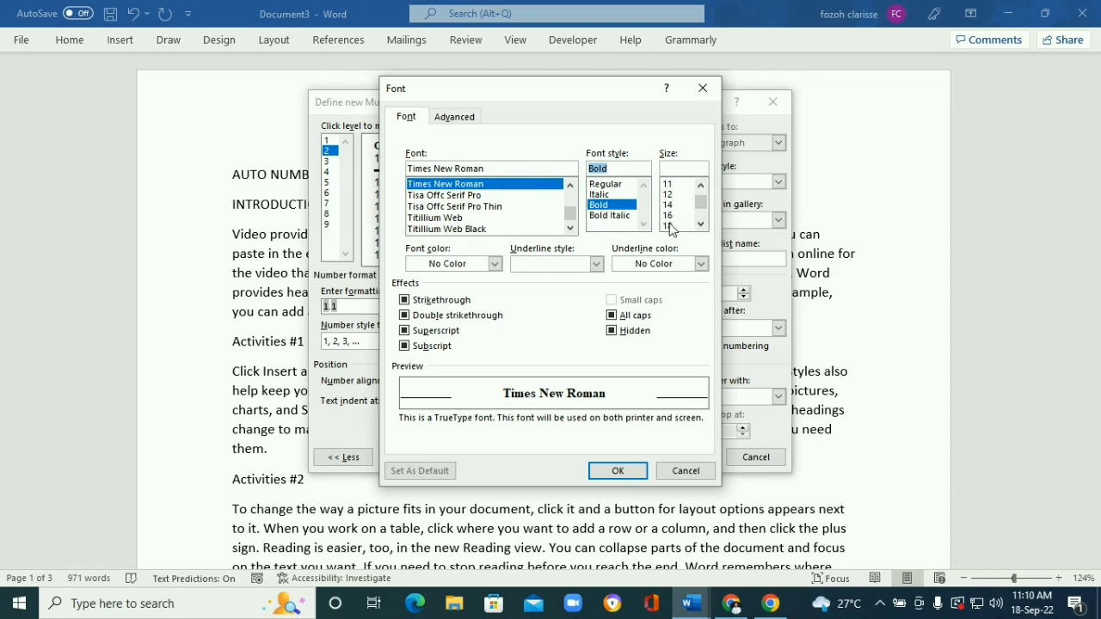
click(668, 215)
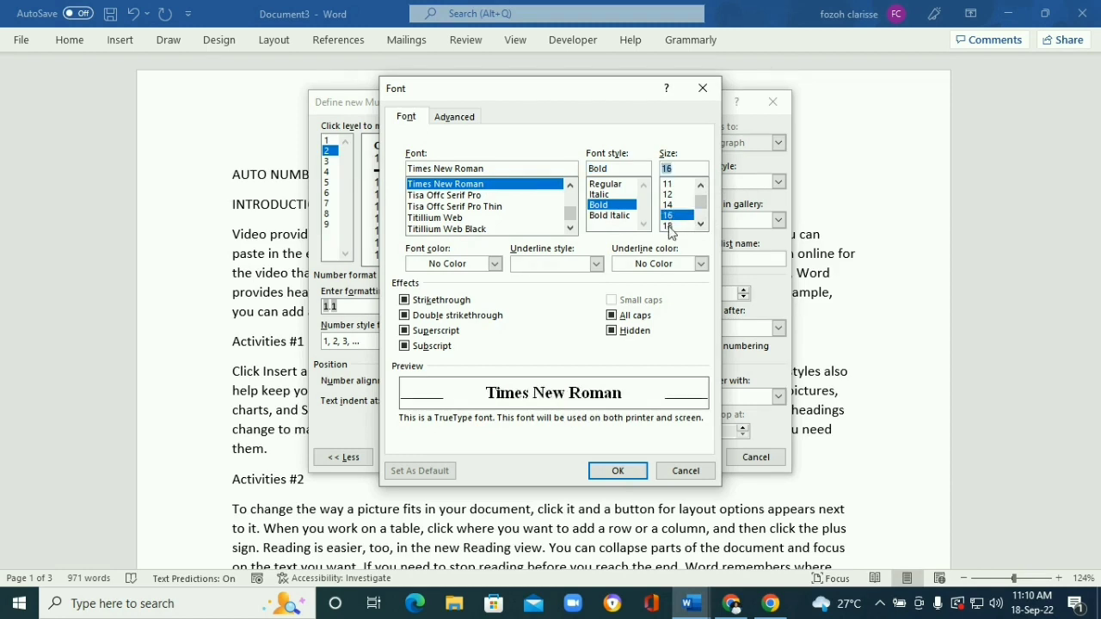
click(669, 226)
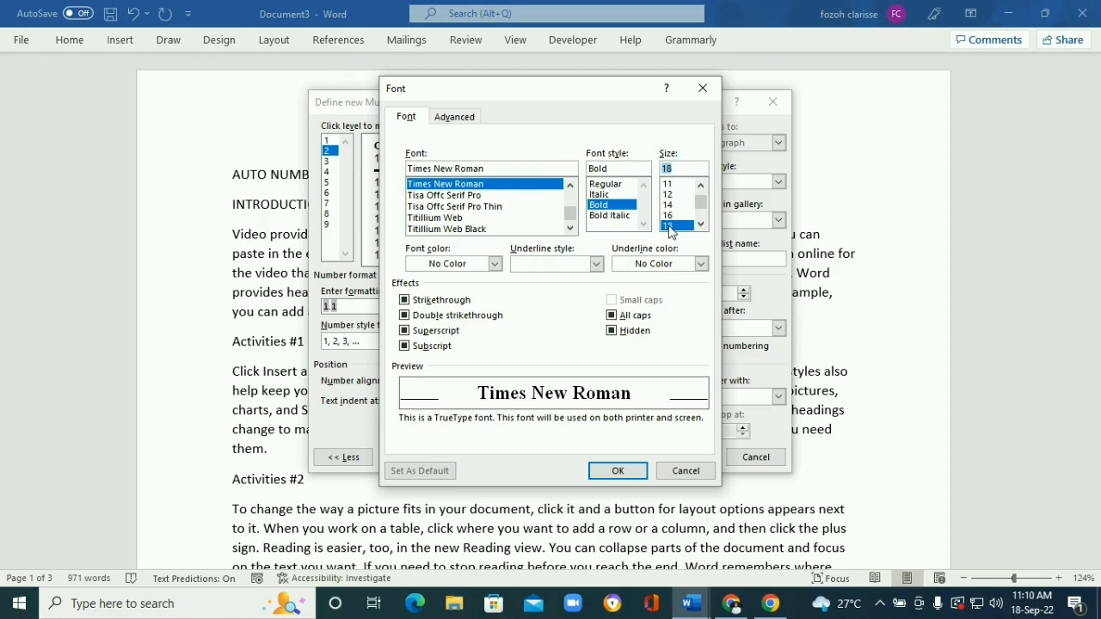
click(669, 215)
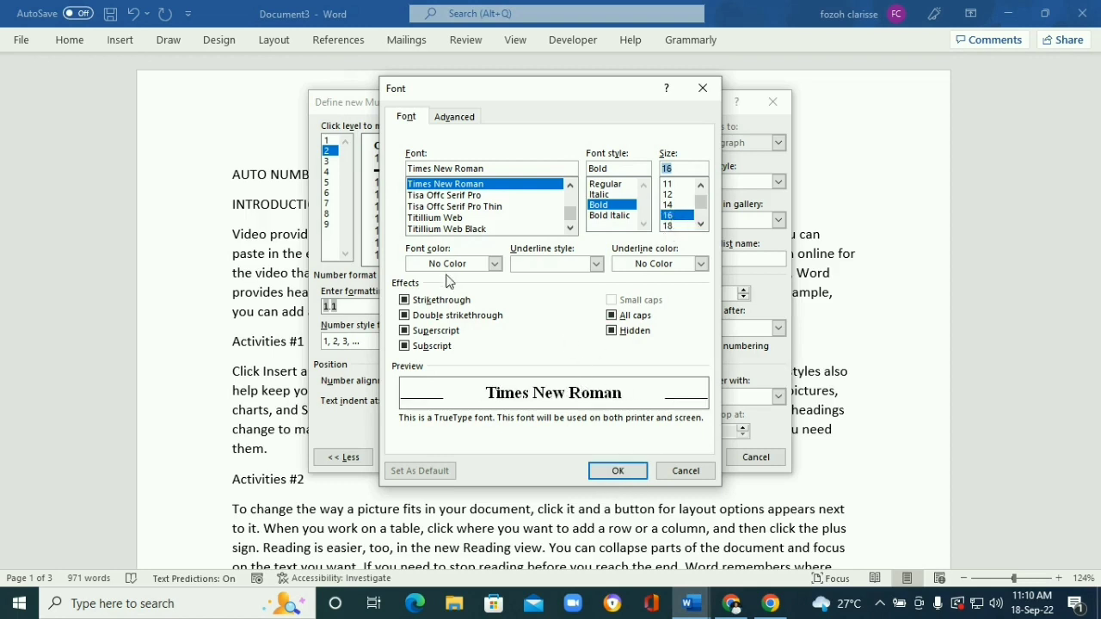
click(496, 264)
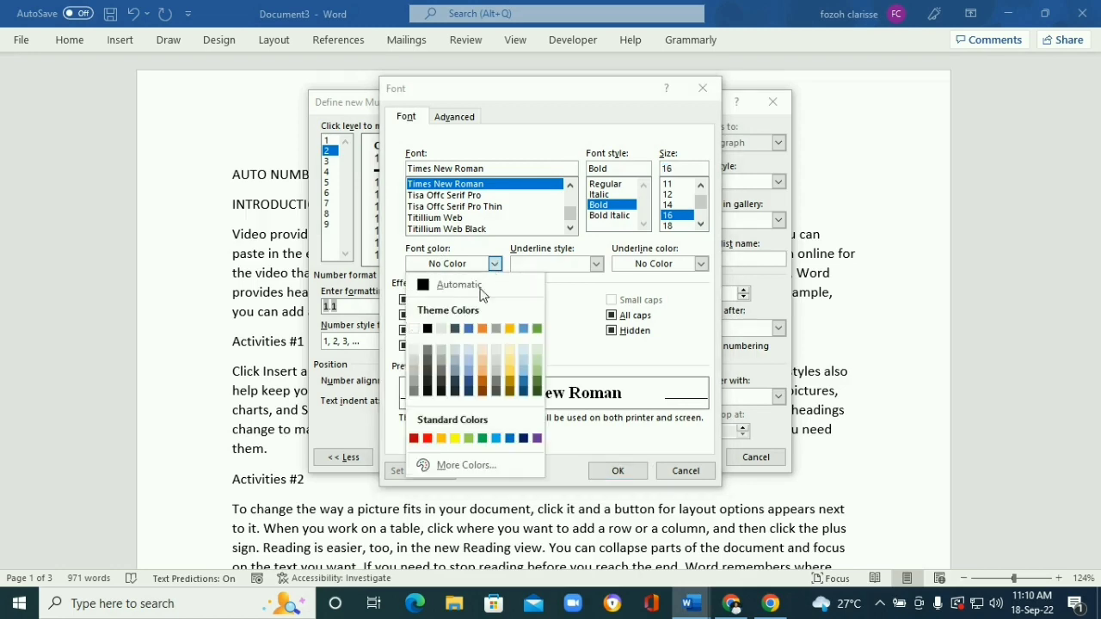
click(427, 329)
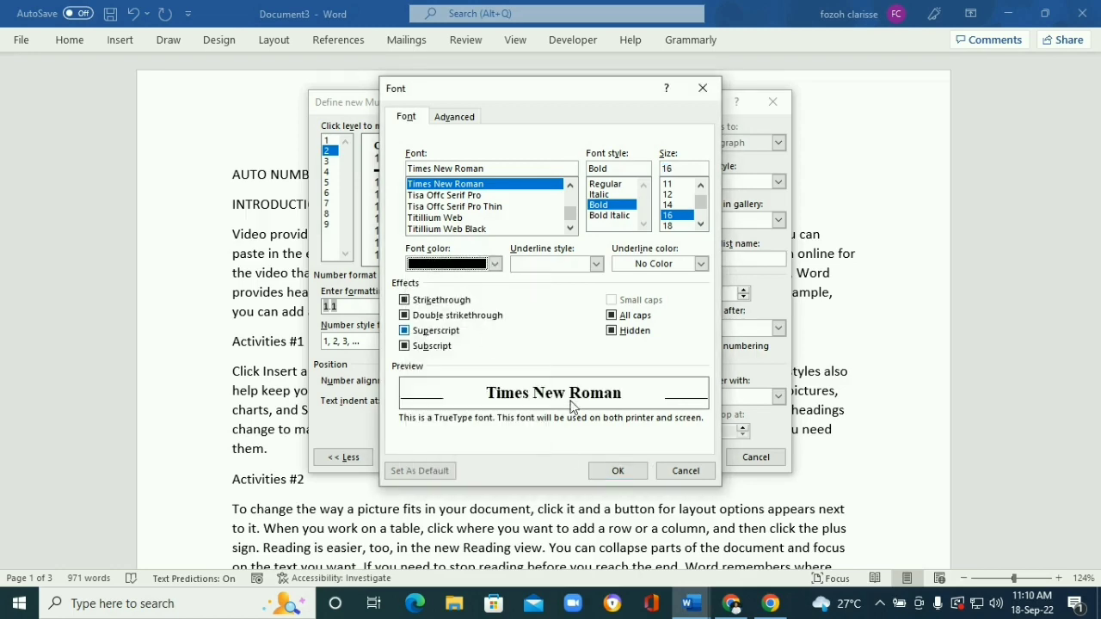
click(609, 473)
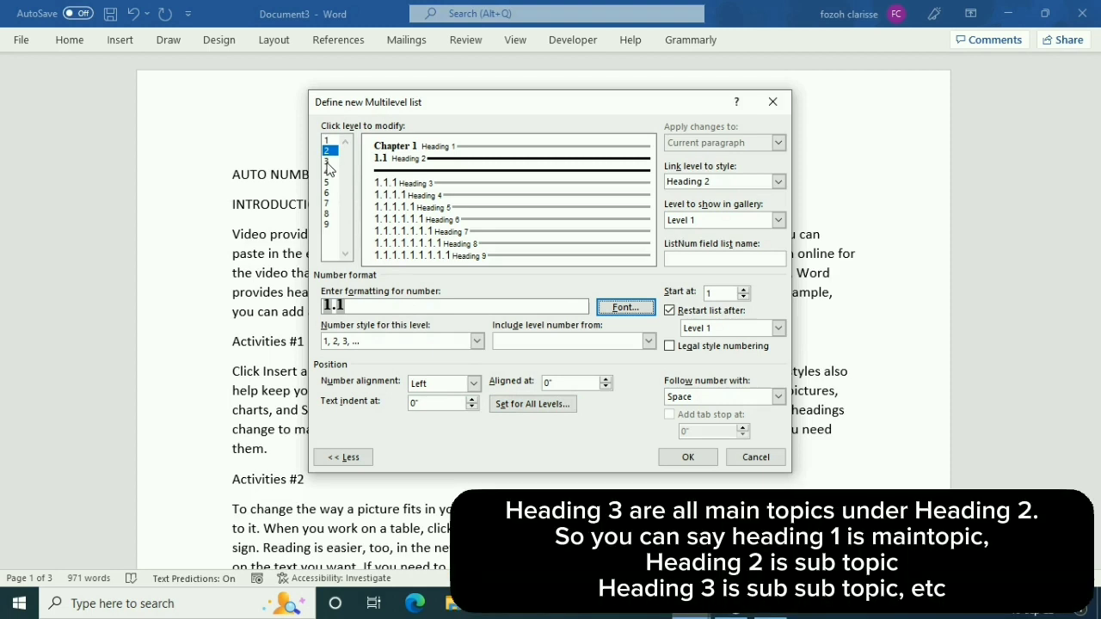
- Select level 3 of the multilevel list and clear its existing number format
click(326, 164)
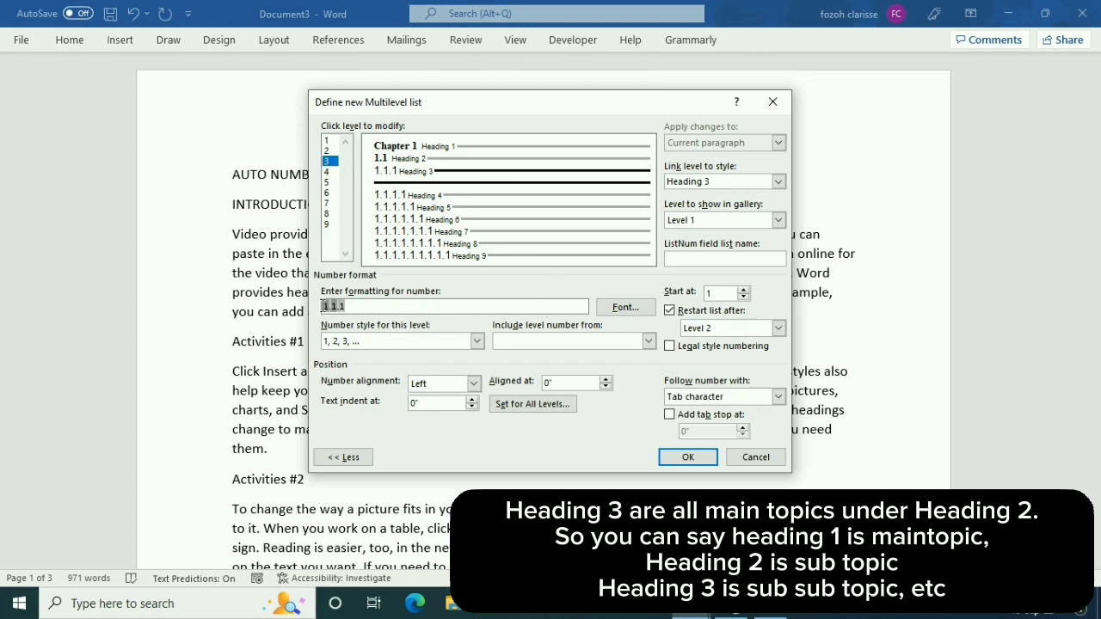
key(Delete)
key(Delete)
key(Delete)
key(Delete)
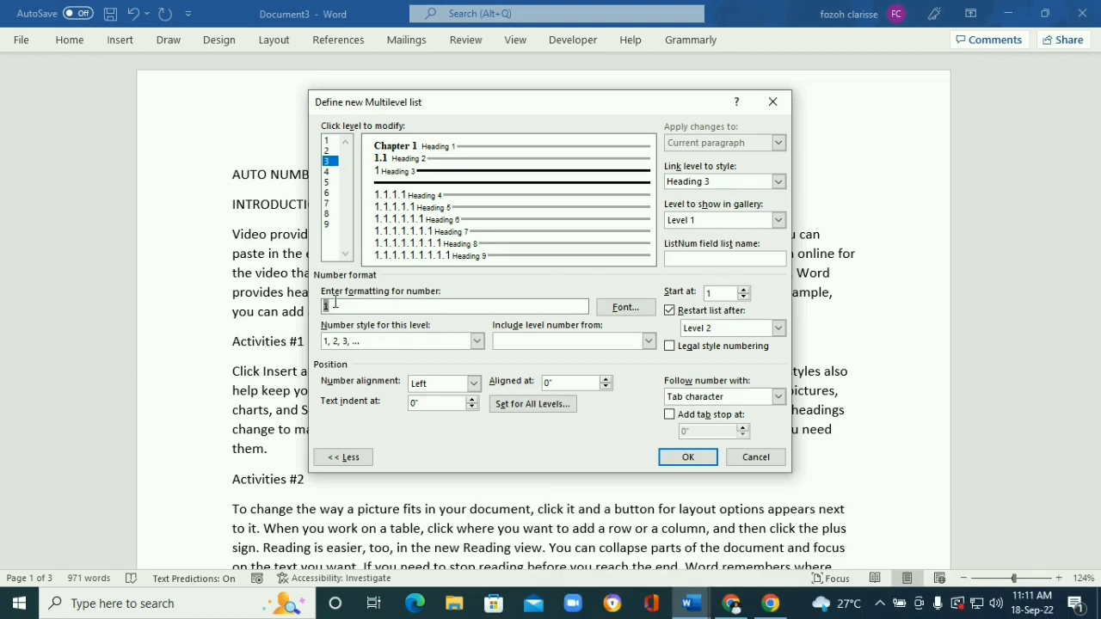
key(Delete)
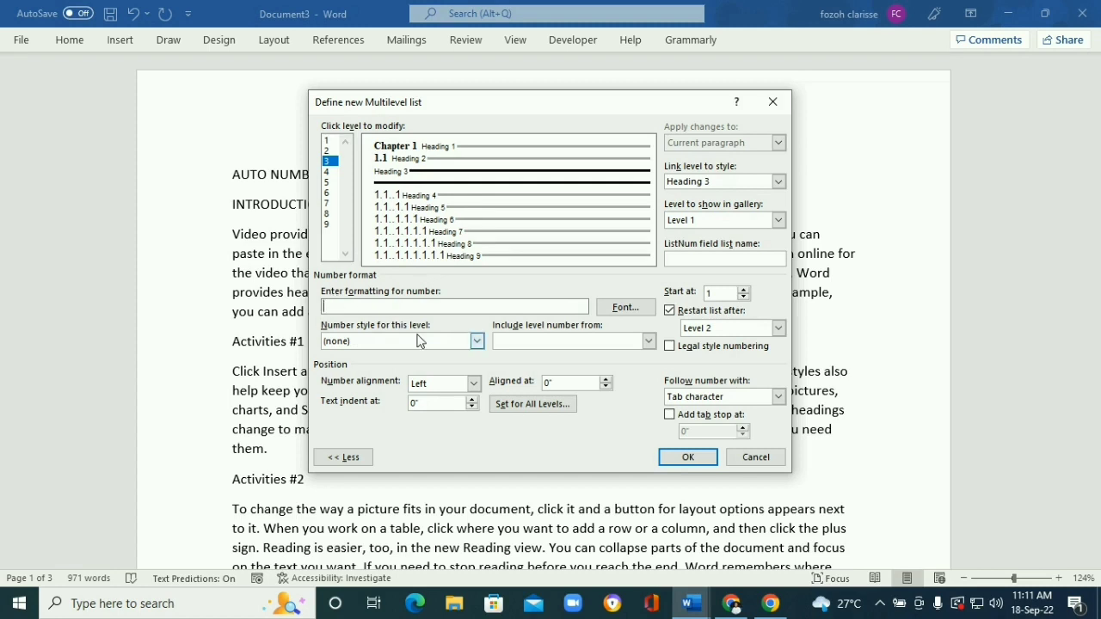
- Build the level 3 number format from the Level 1 and Level 2 numbers, each followed by a period, and the 1, 2, 3, … number style
click(649, 342)
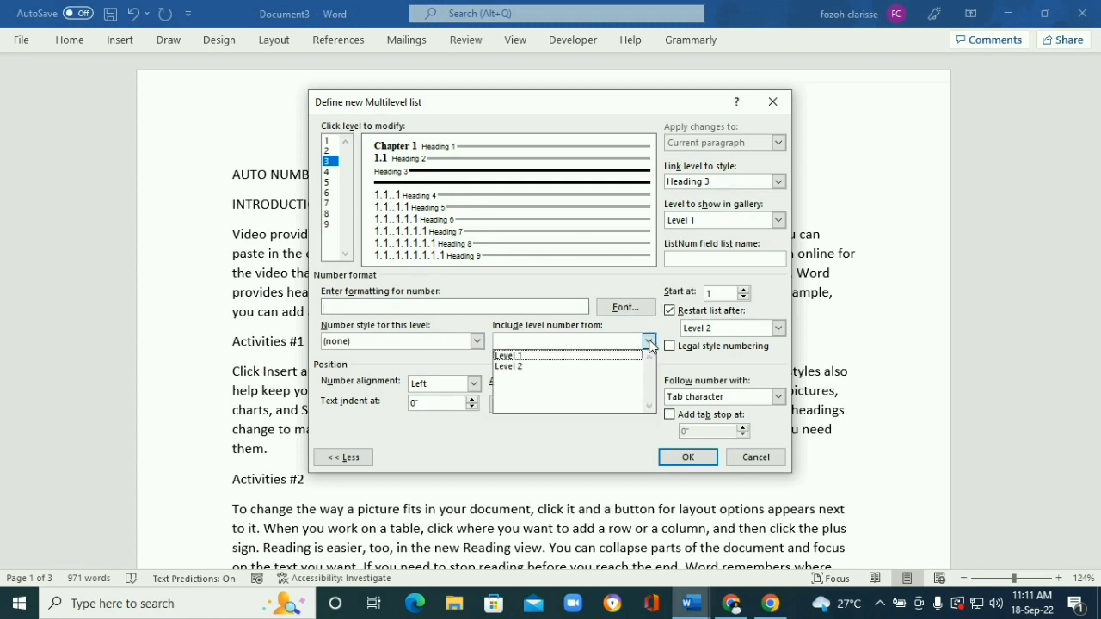
click(528, 355)
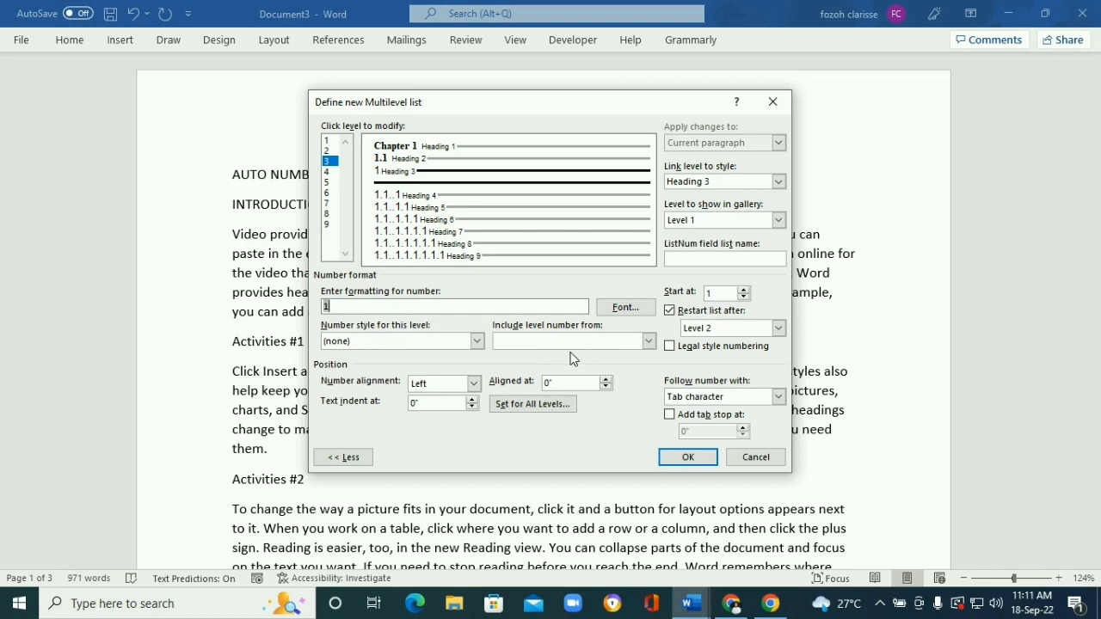
text(.)
click(648, 341)
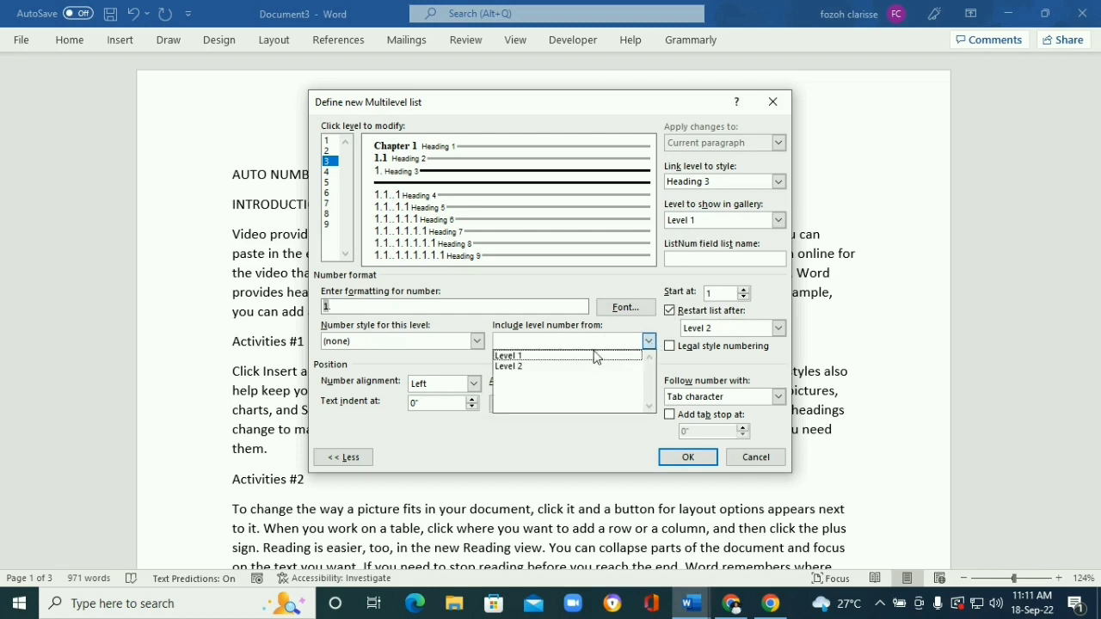
click(518, 366)
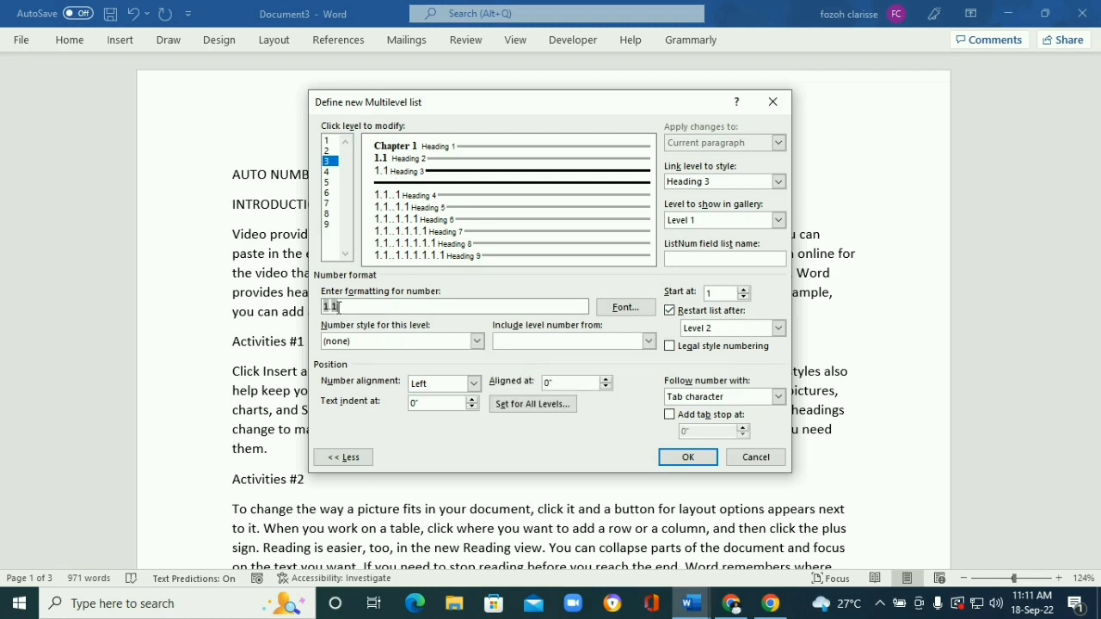
text(.)
click(477, 341)
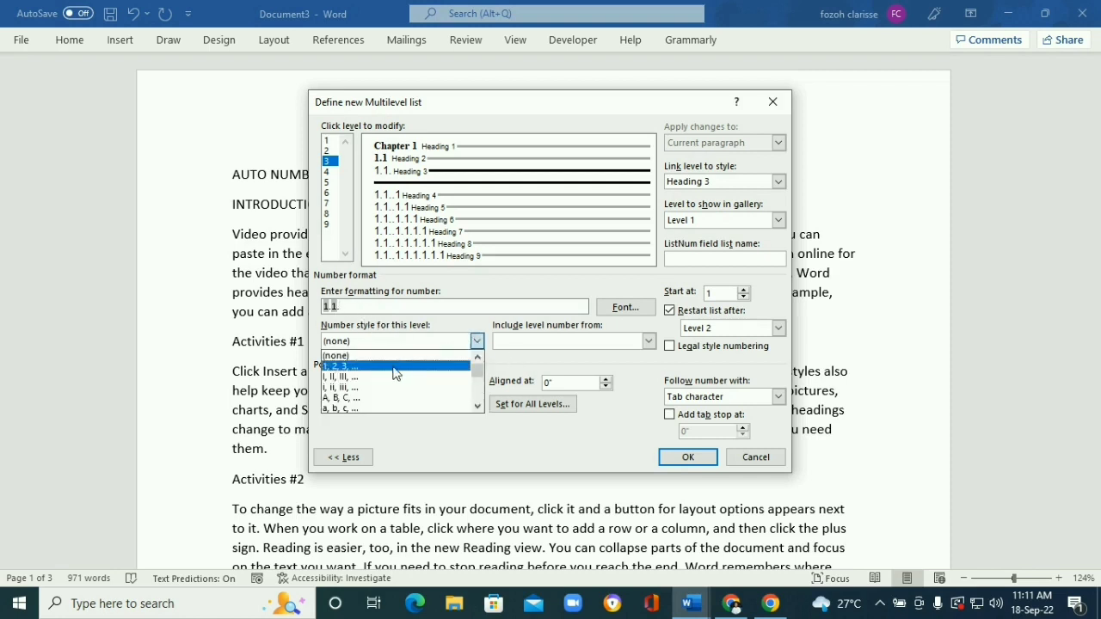
click(365, 367)
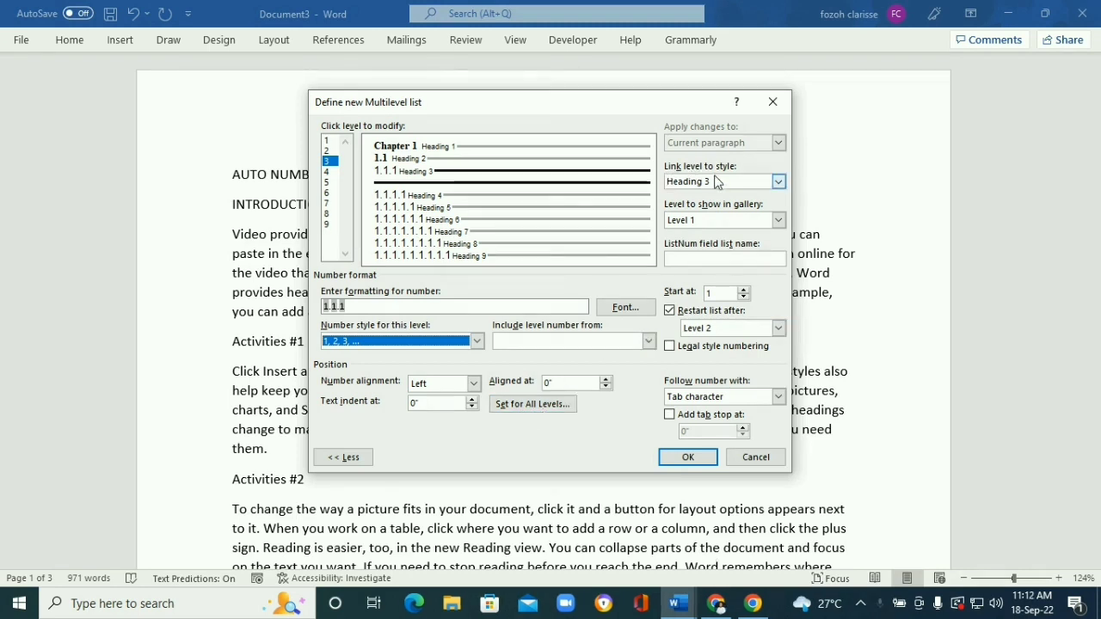
- Link level 3 to the Heading 3 style and have its number followed by a space
click(779, 183)
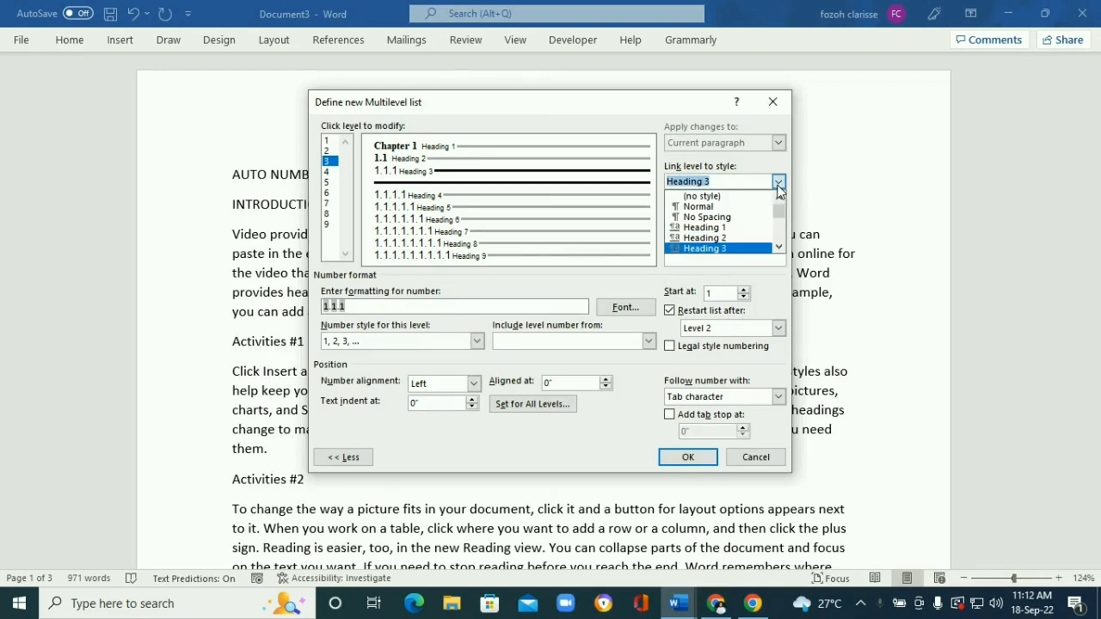
click(699, 250)
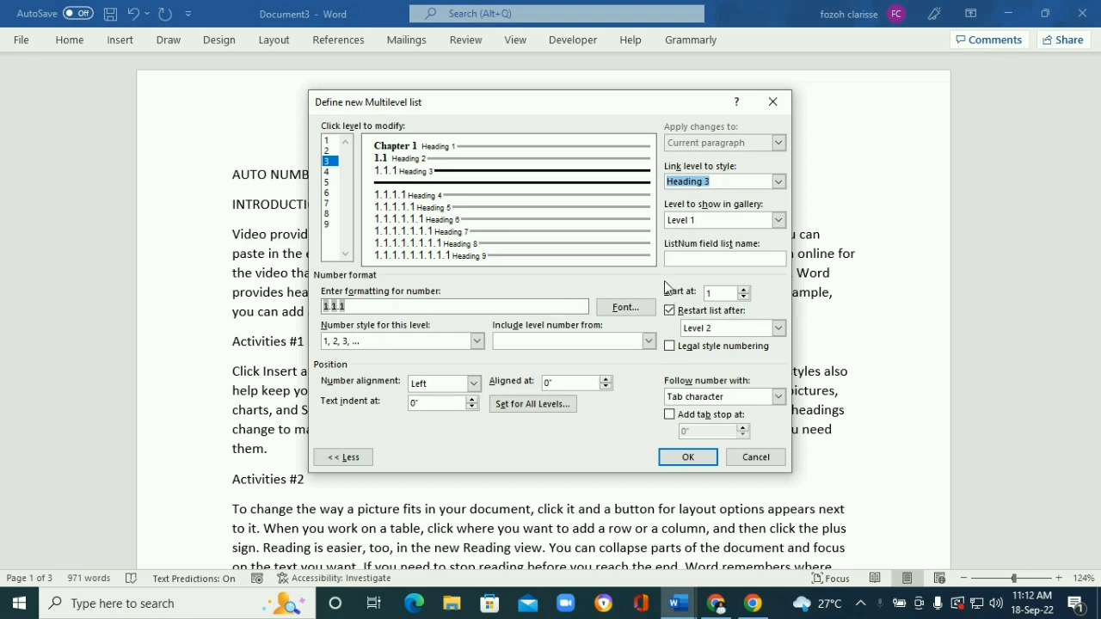
click(779, 399)
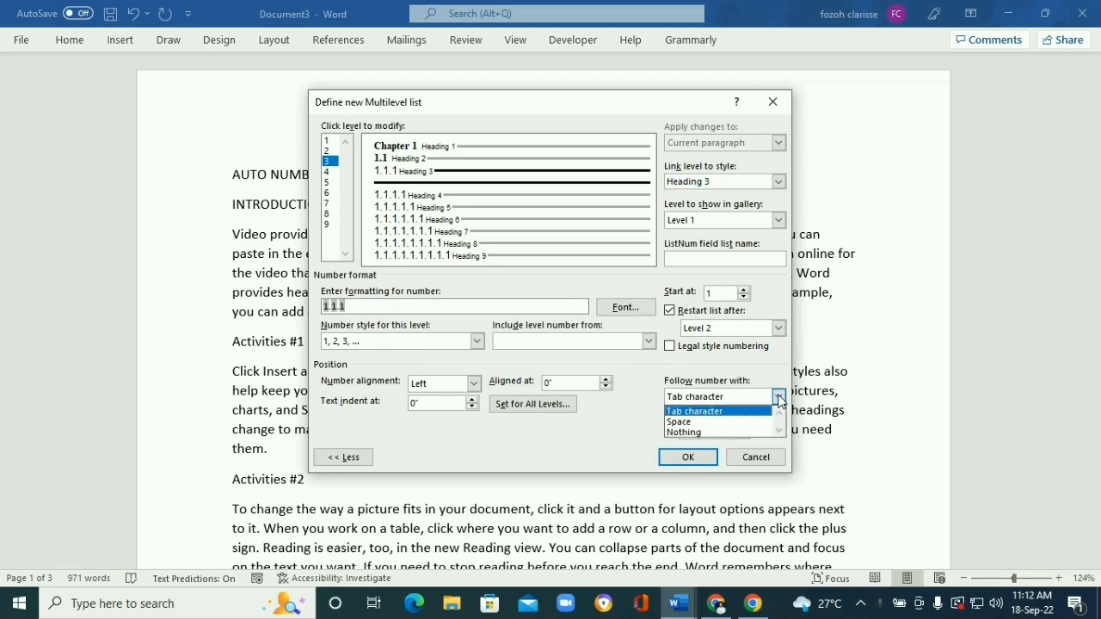
click(679, 421)
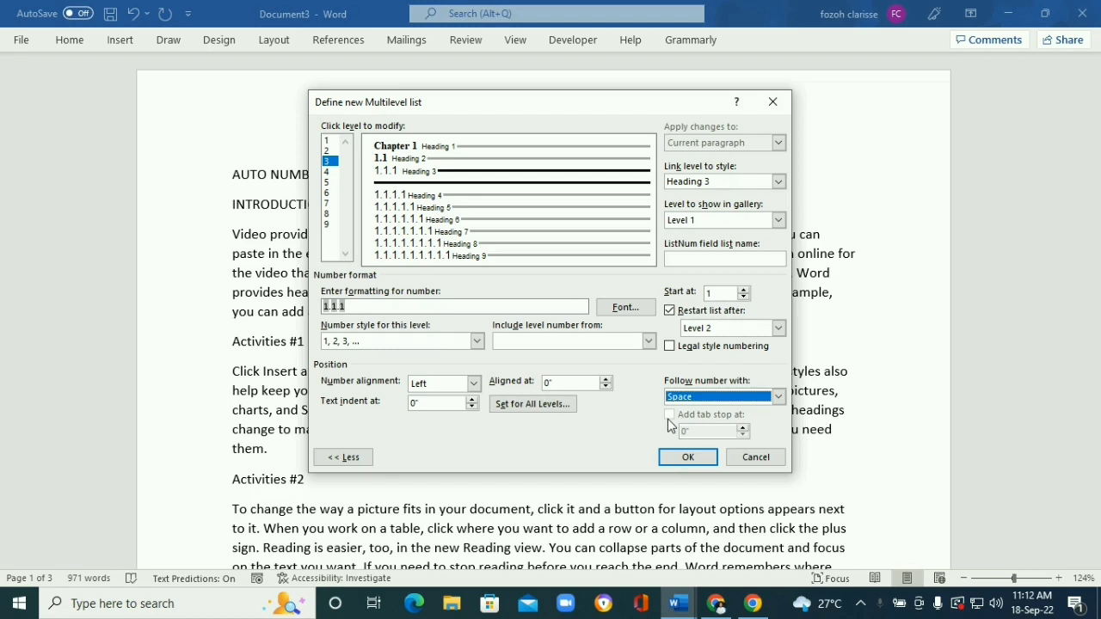
- Set the level 3 number's font to Times New Roman, size 14, in black, and apply the font settings
click(627, 307)
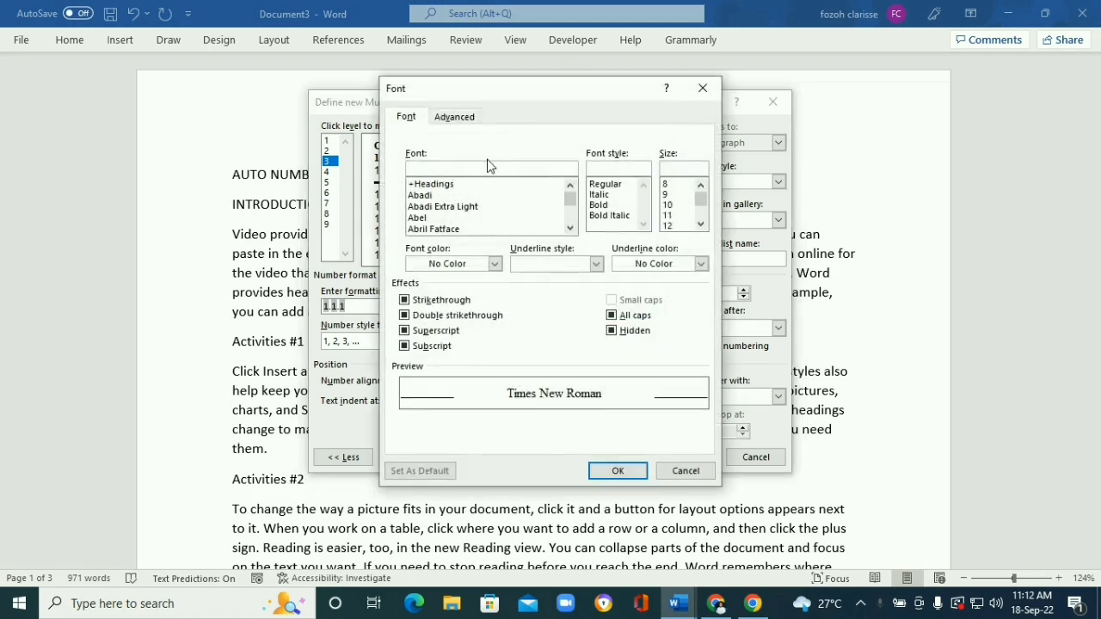
text(time)
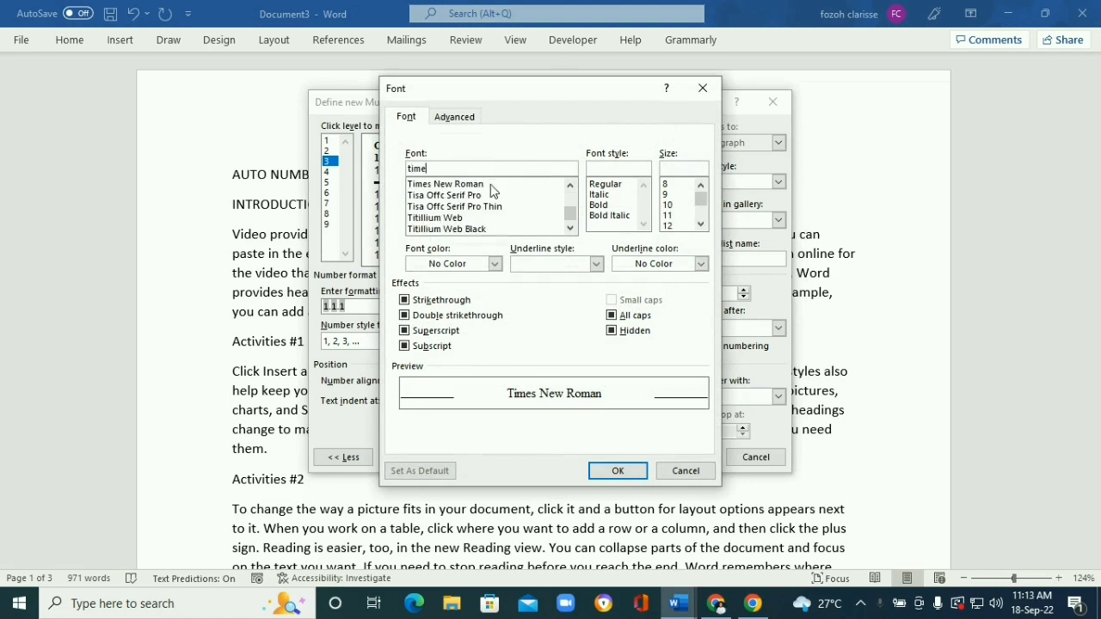
click(481, 184)
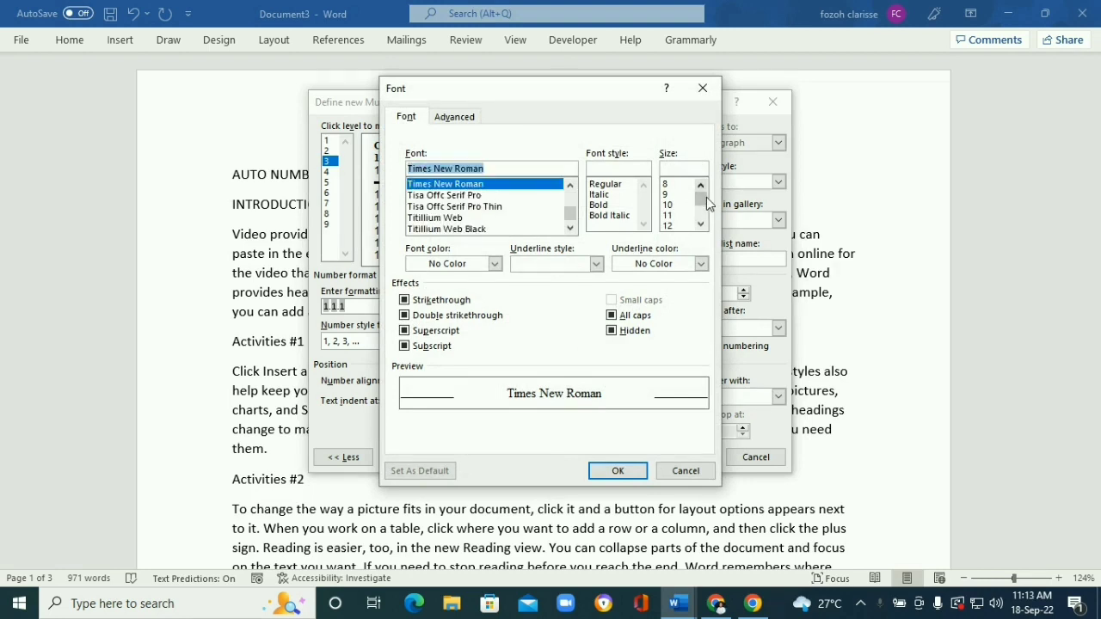
drag(701, 198, 704, 206)
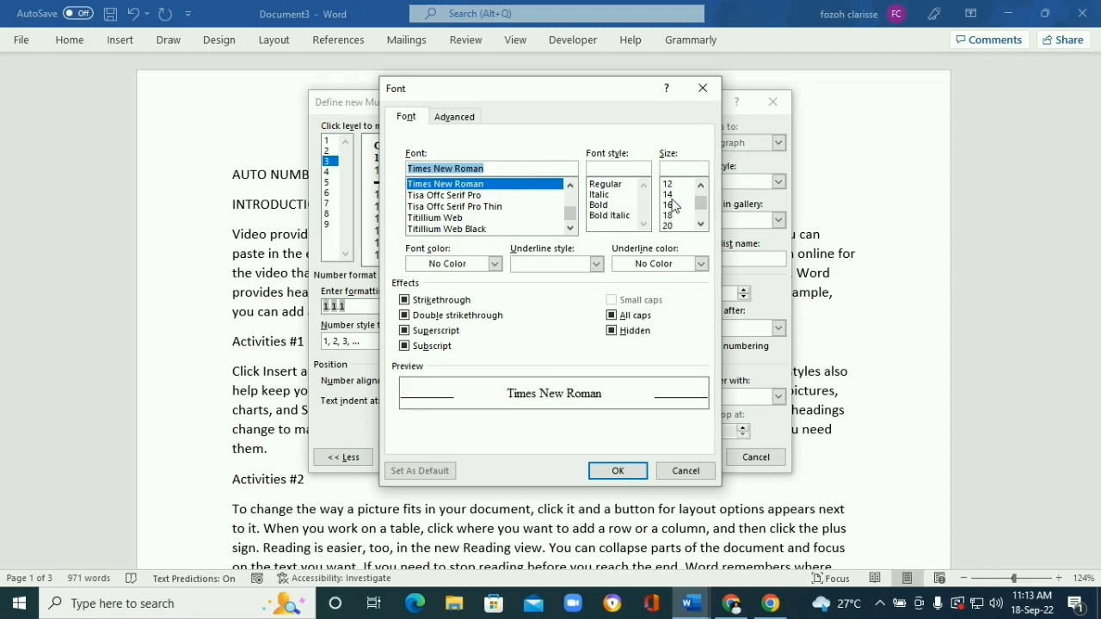
click(671, 196)
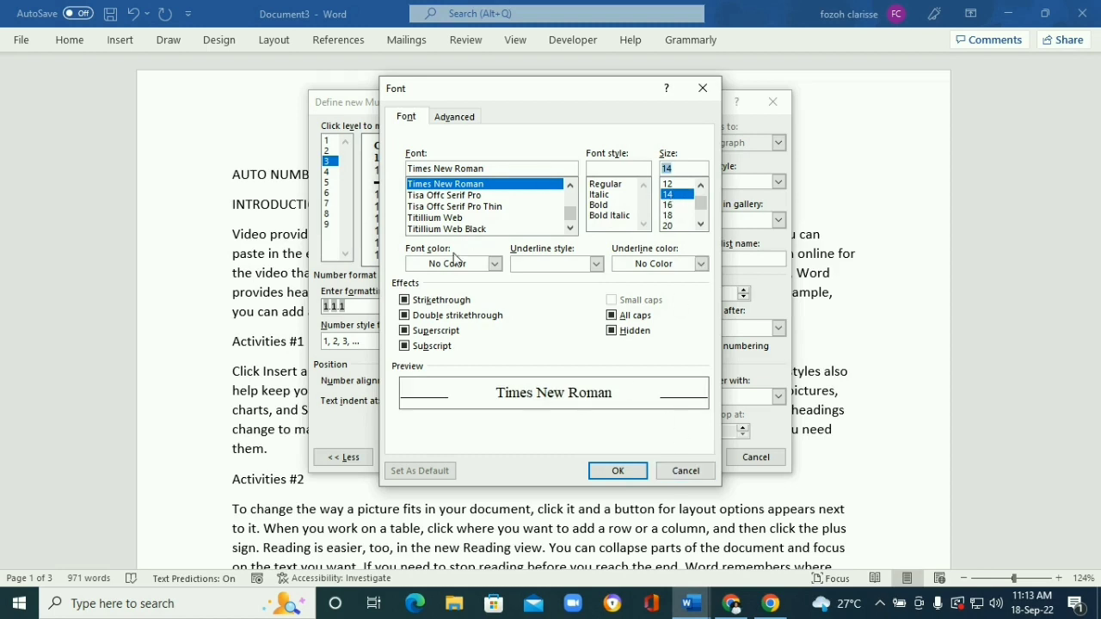
click(494, 264)
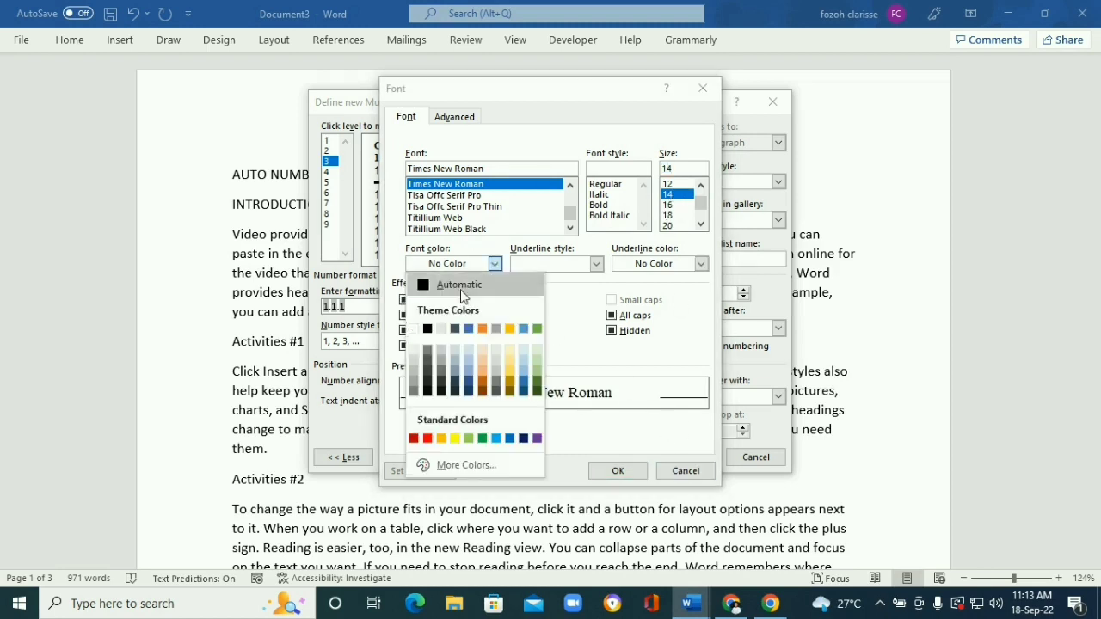
click(427, 329)
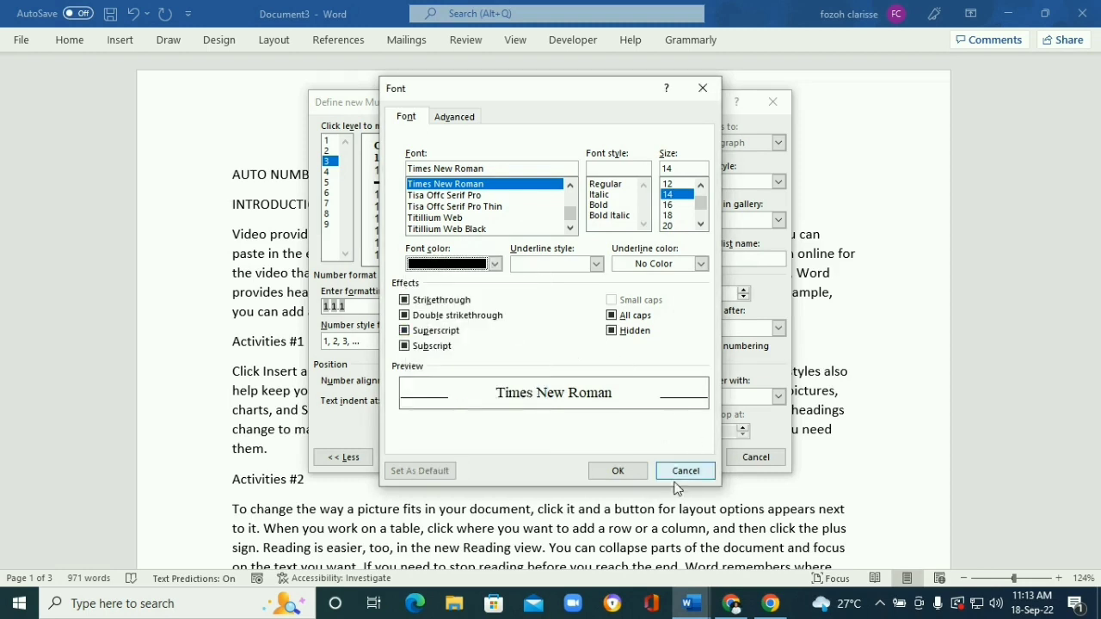
click(610, 472)
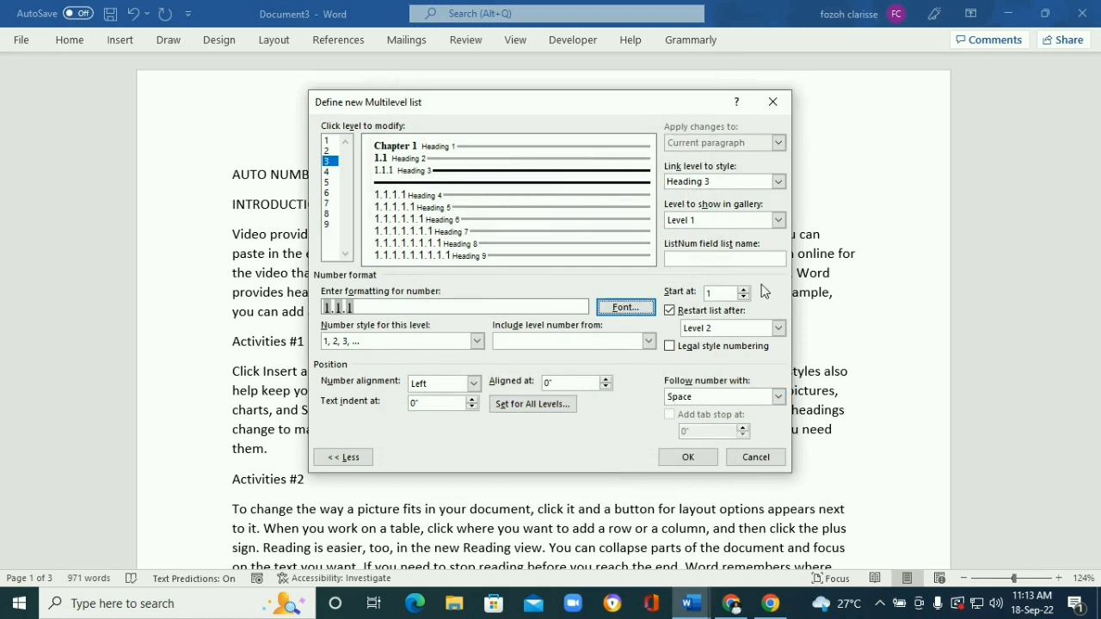
- Select level 4 of the multilevel list and clear its existing number format
click(326, 173)
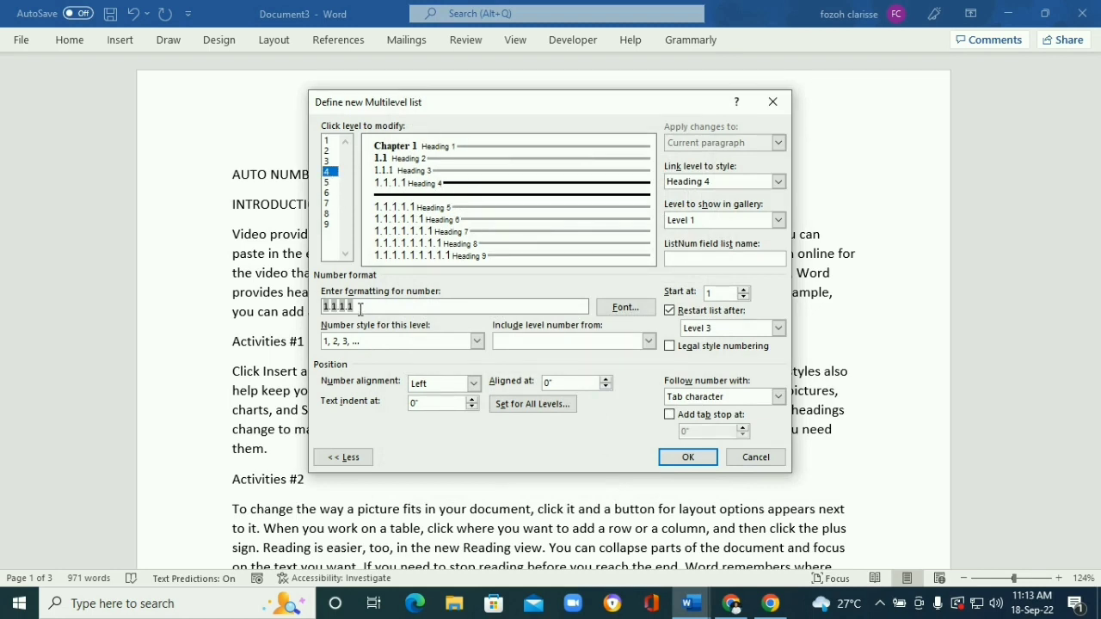
drag(356, 307, 312, 307)
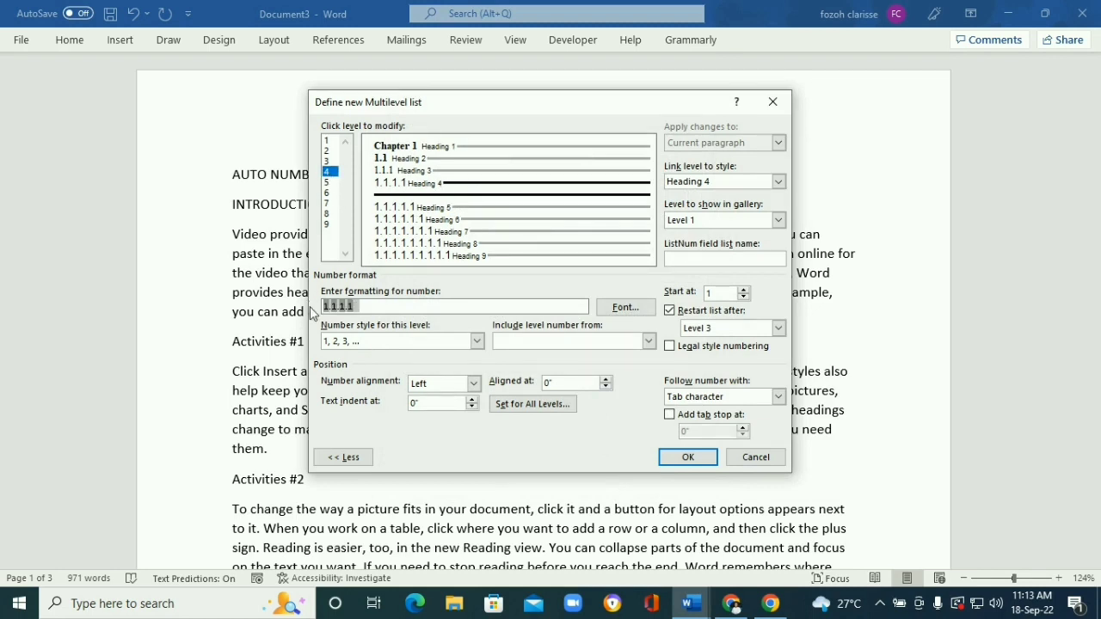
key(Delete)
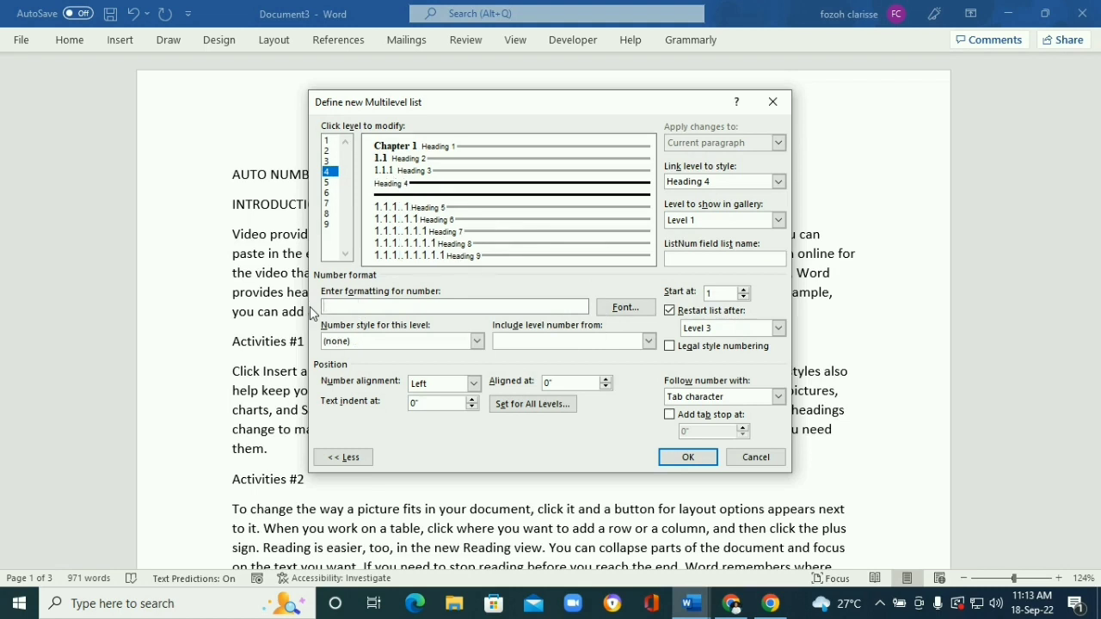
key(Tab)
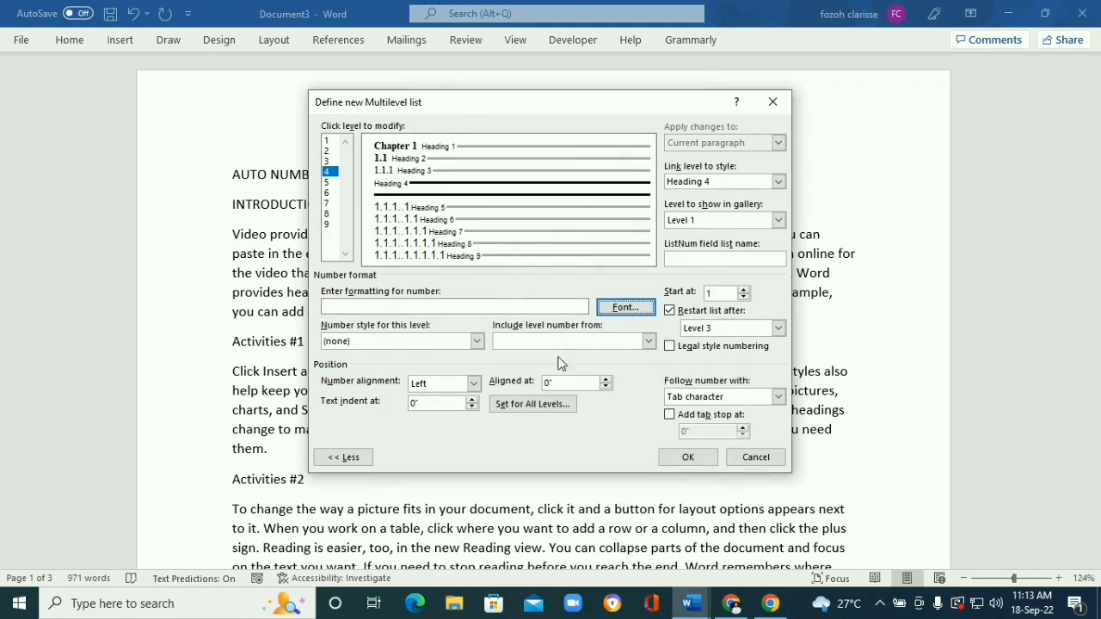
- Start the level 4 number format with the Level 1 and Level 2 numbers, each followed by a period
click(650, 341)
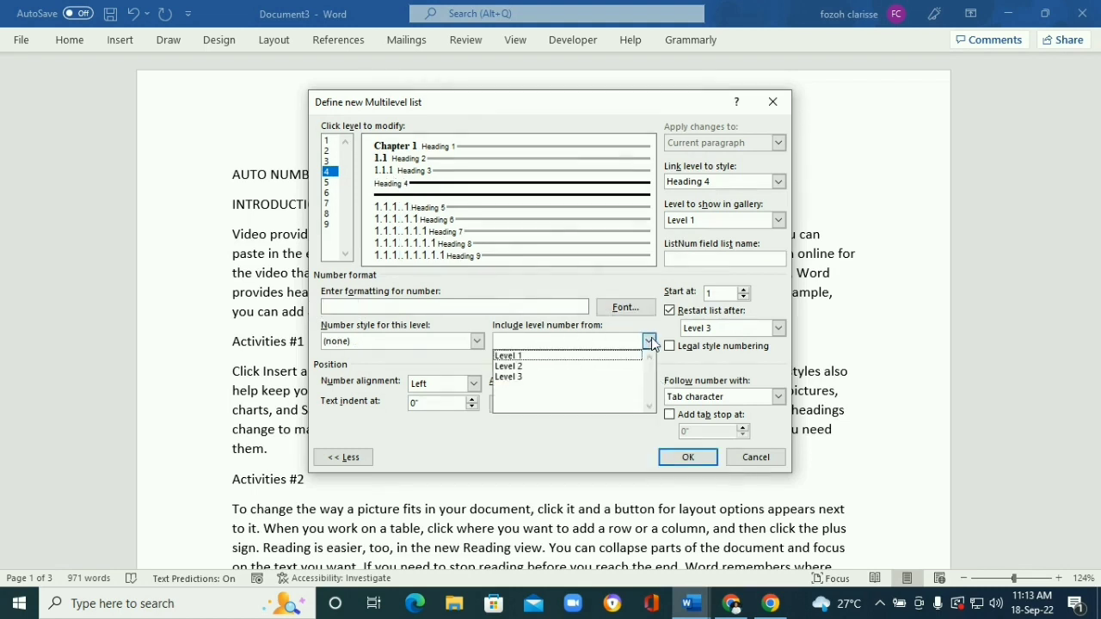
click(530, 355)
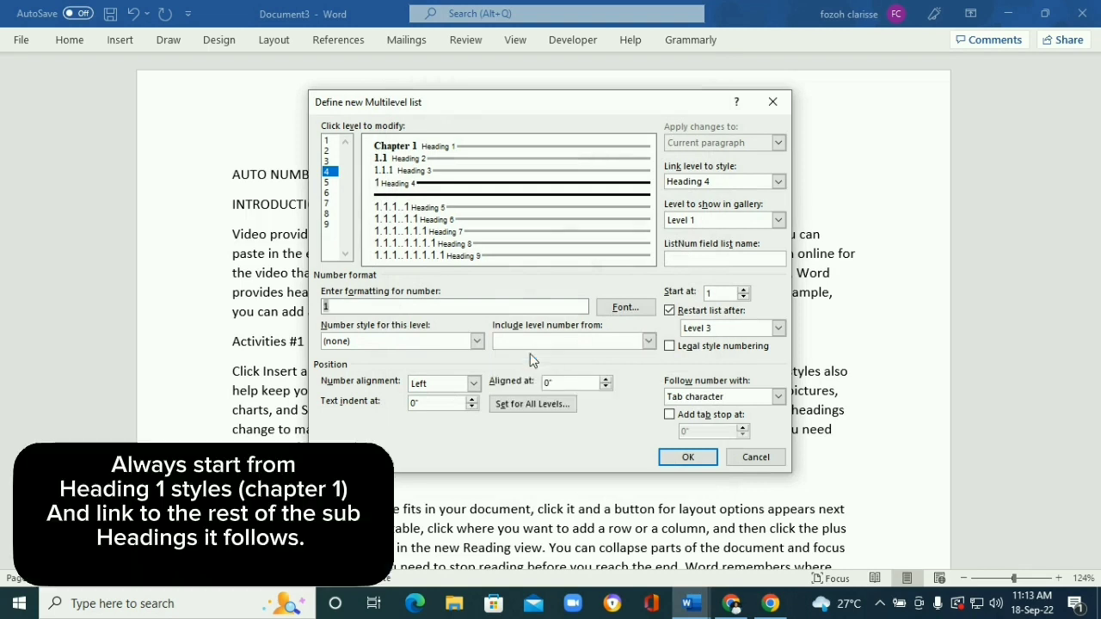
click(649, 341)
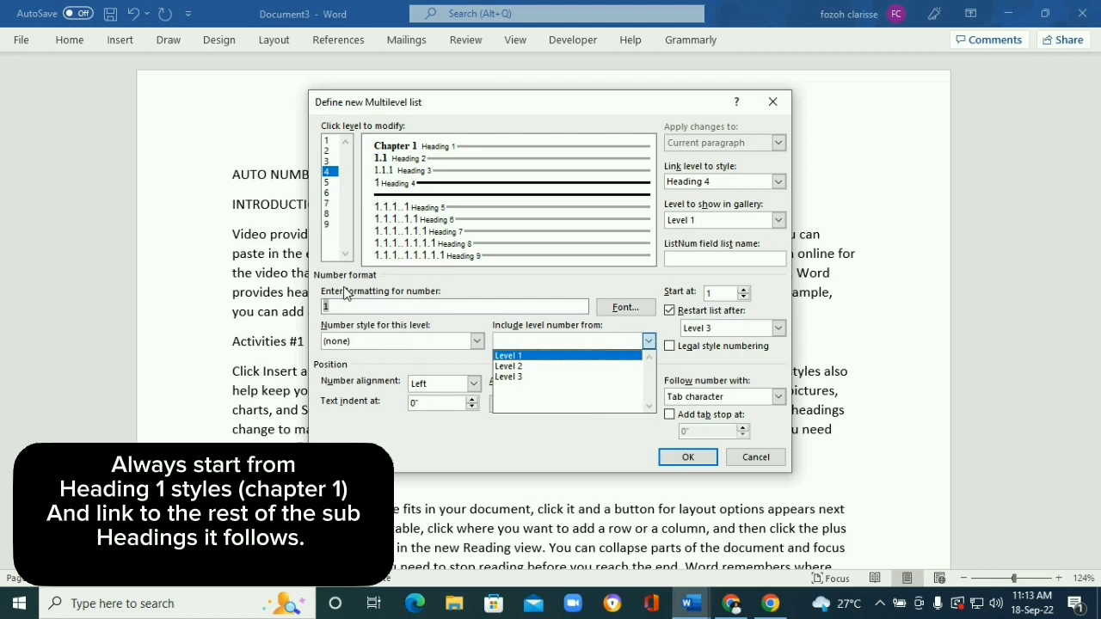
click(327, 307)
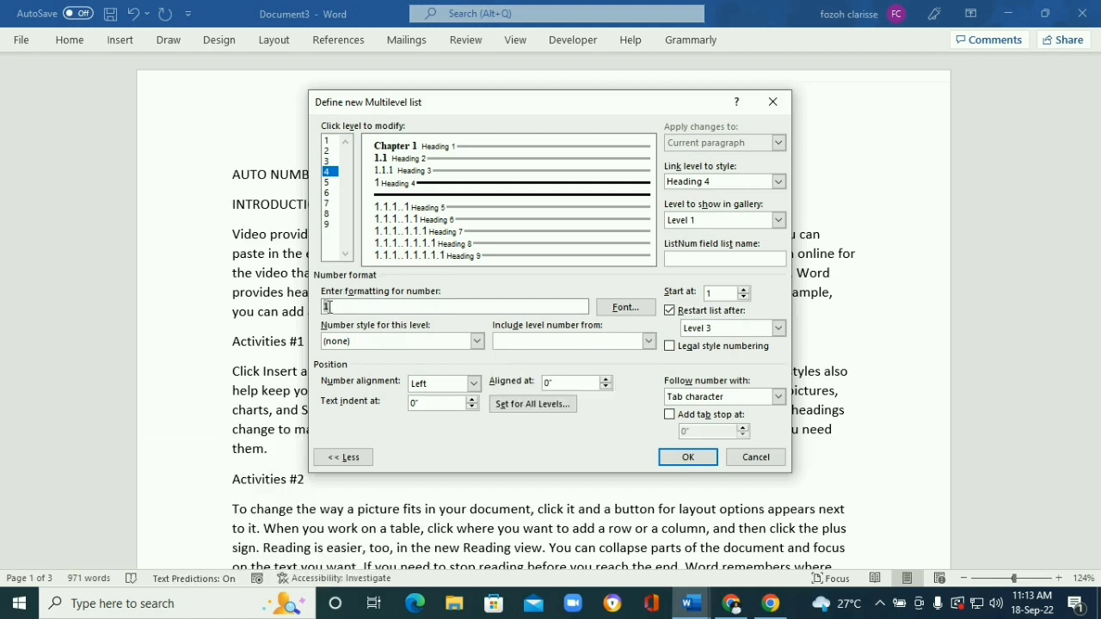
text(.)
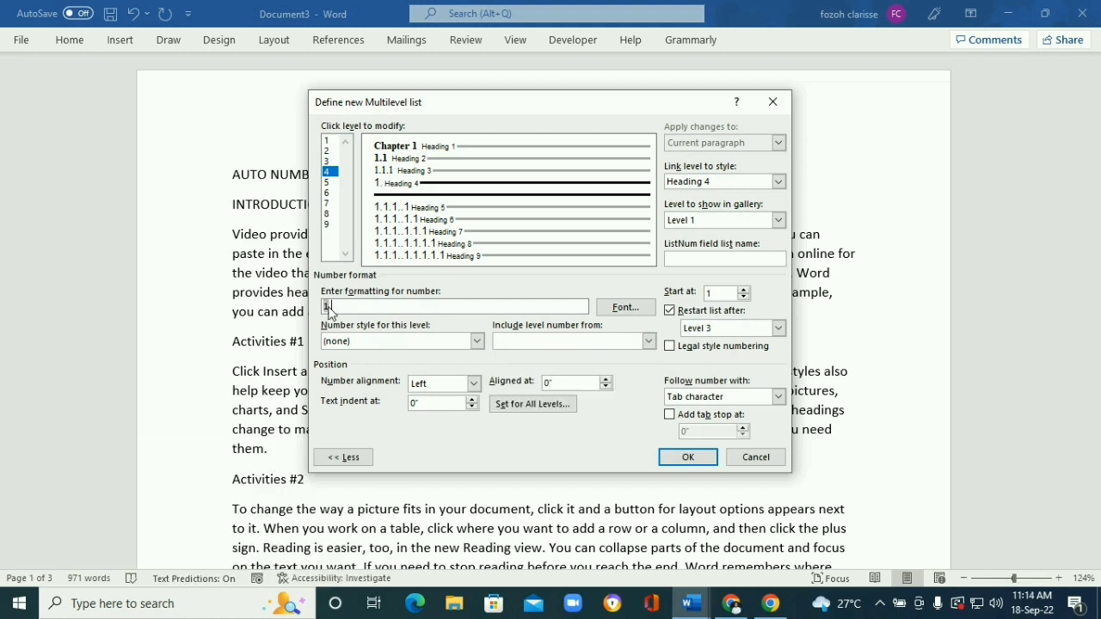
click(648, 341)
click(527, 366)
click(337, 307)
text(.)
- Complete the level 4 number format with the Level 3 number, a period and the 1, 2, 3, … number style
click(648, 341)
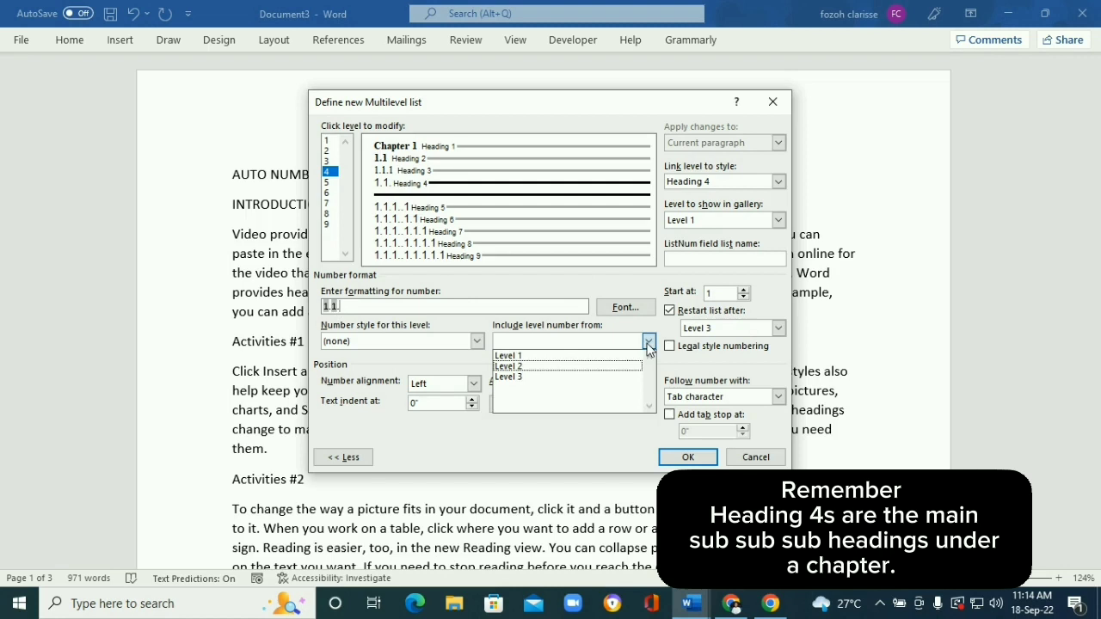
click(527, 377)
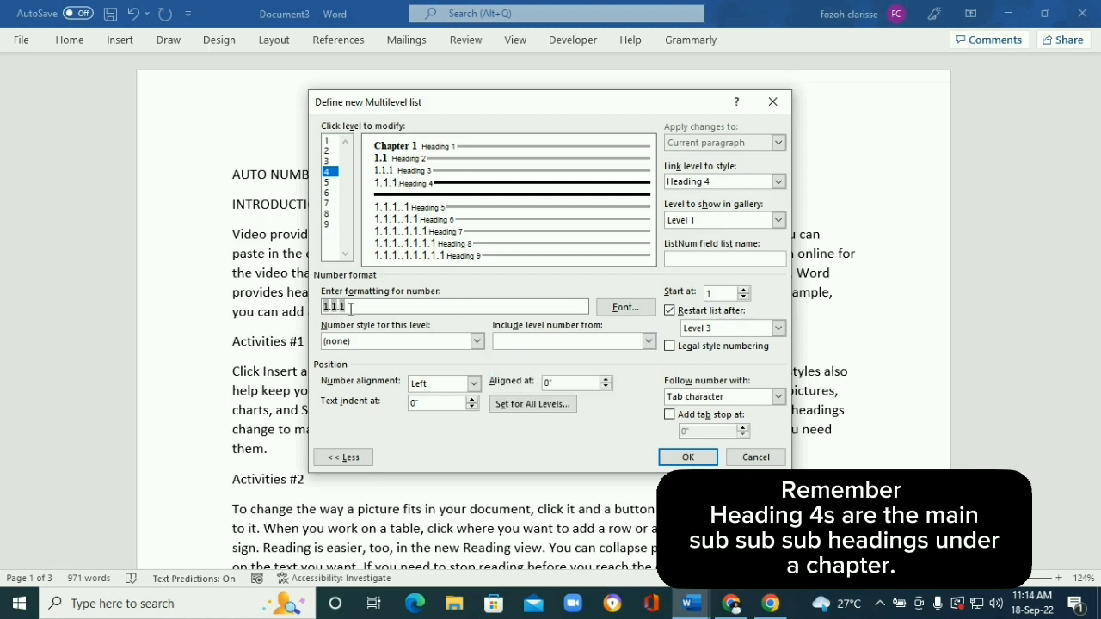
text(.)
click(476, 340)
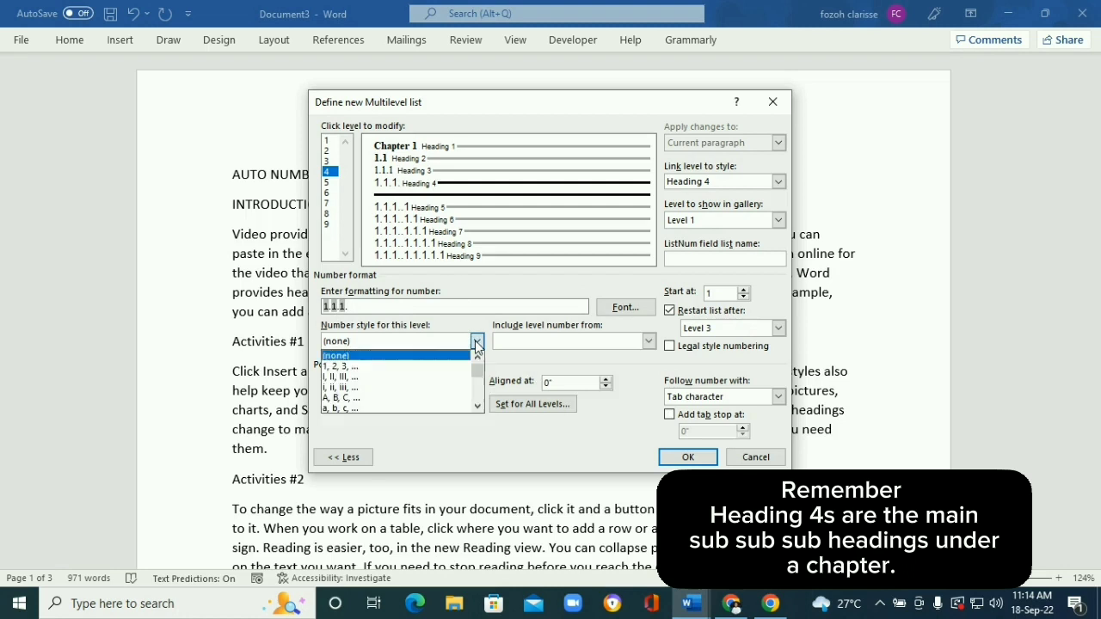
click(361, 368)
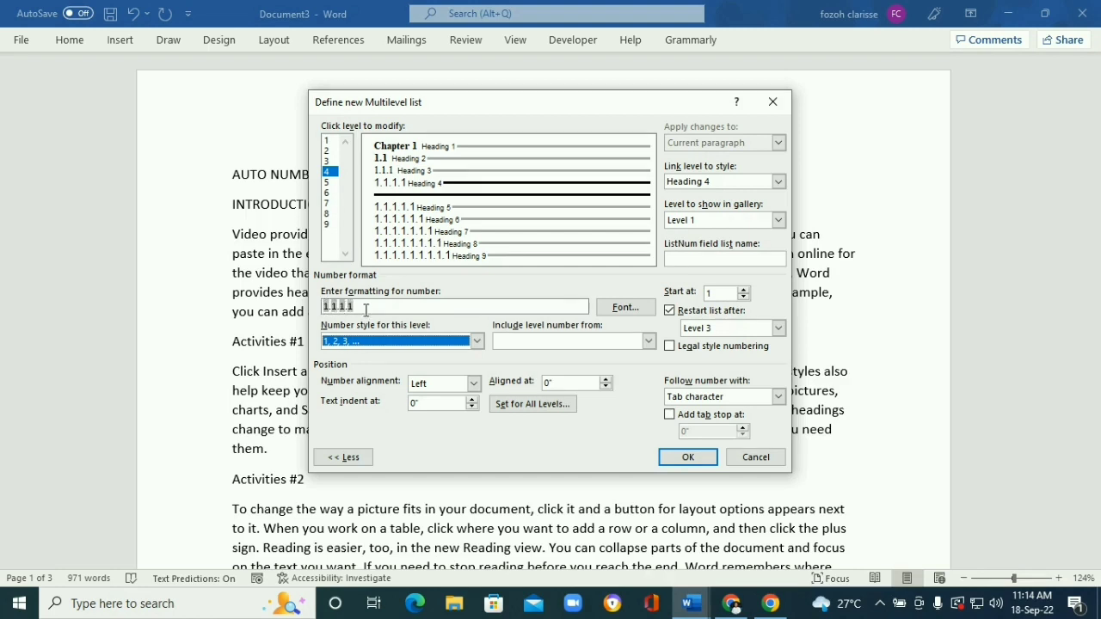
- Have the level 4 number followed by a space and link the level to the Heading 4 style
click(780, 396)
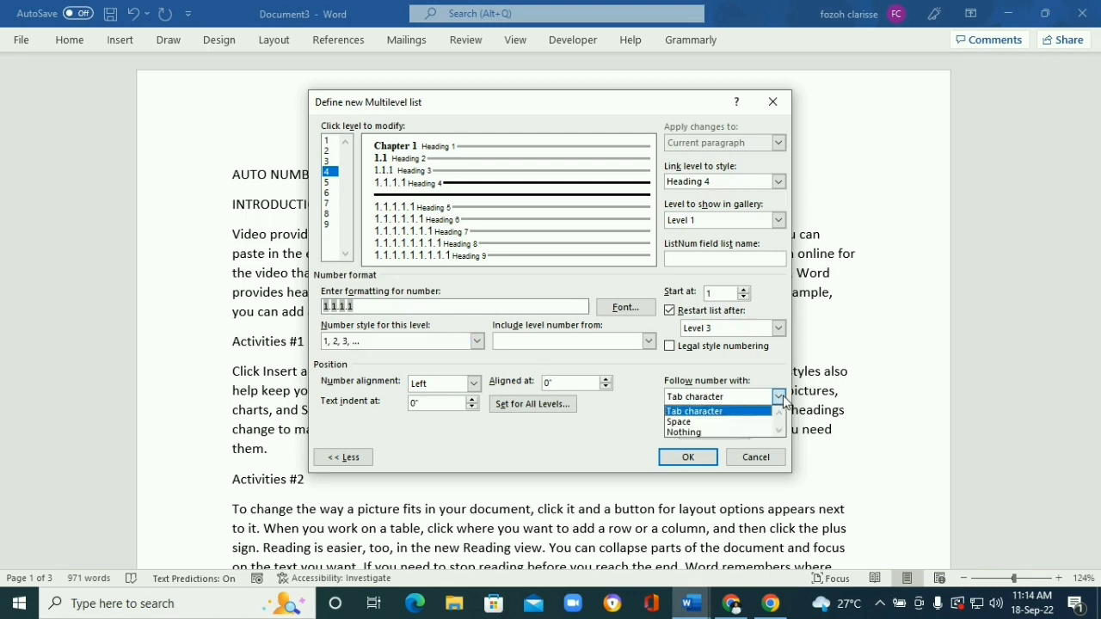
click(687, 422)
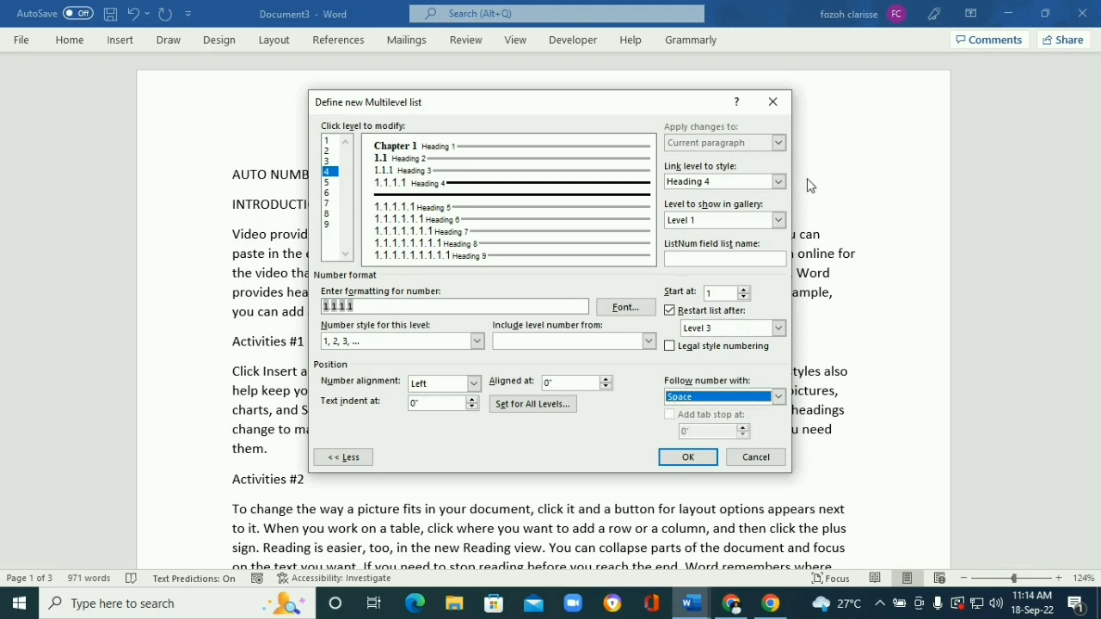
click(778, 182)
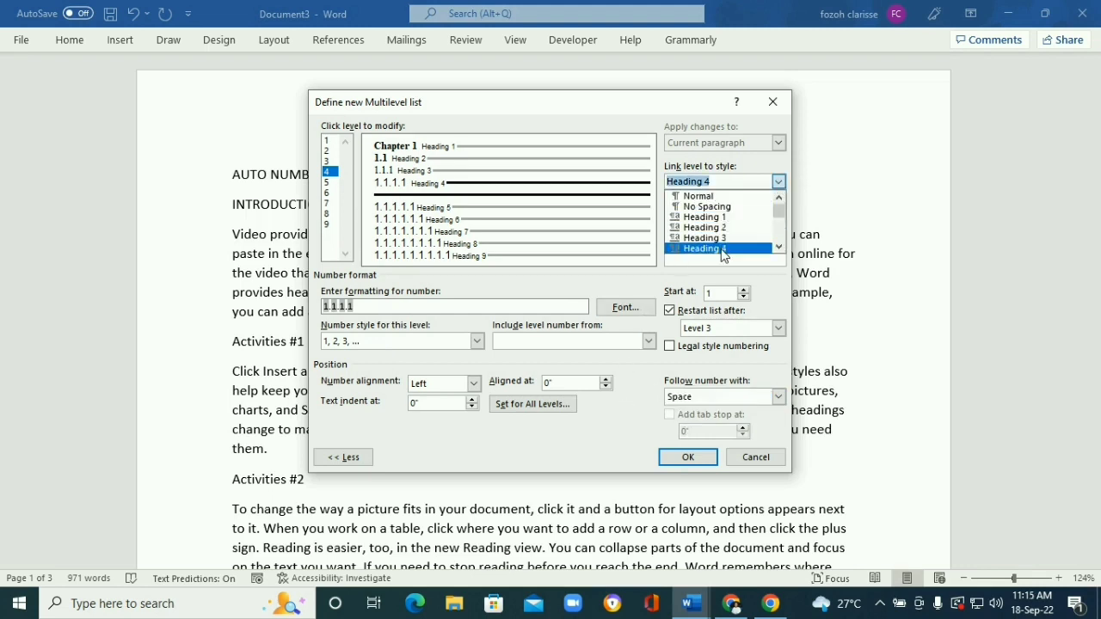
click(722, 249)
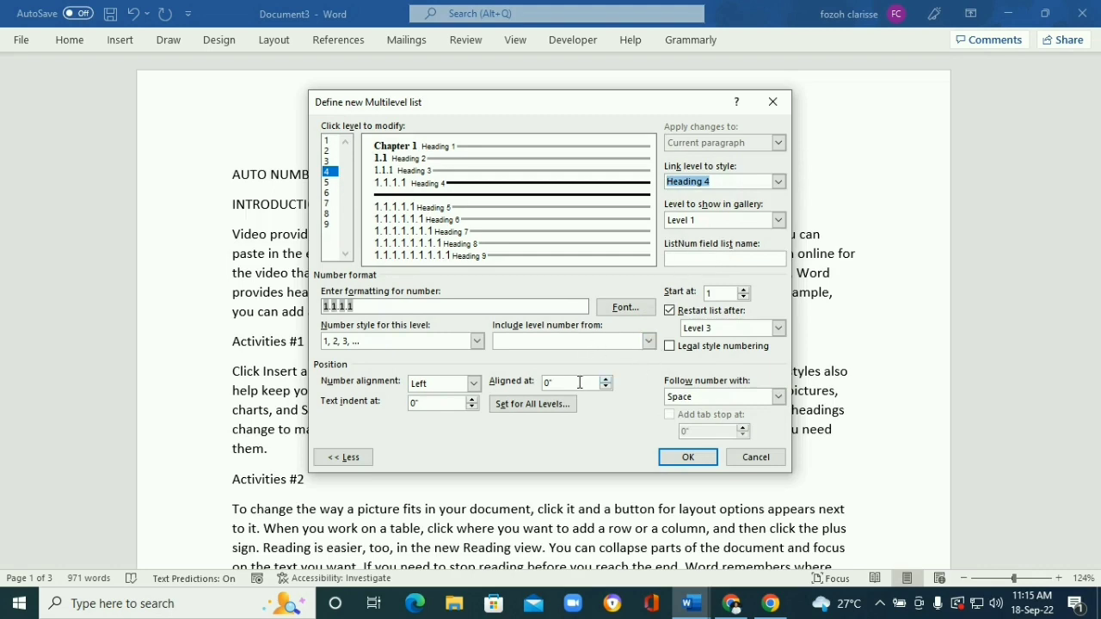
- Set the level 4 number's font to Times New Roman, Bold, size 14, and apply the font settings
click(627, 309)
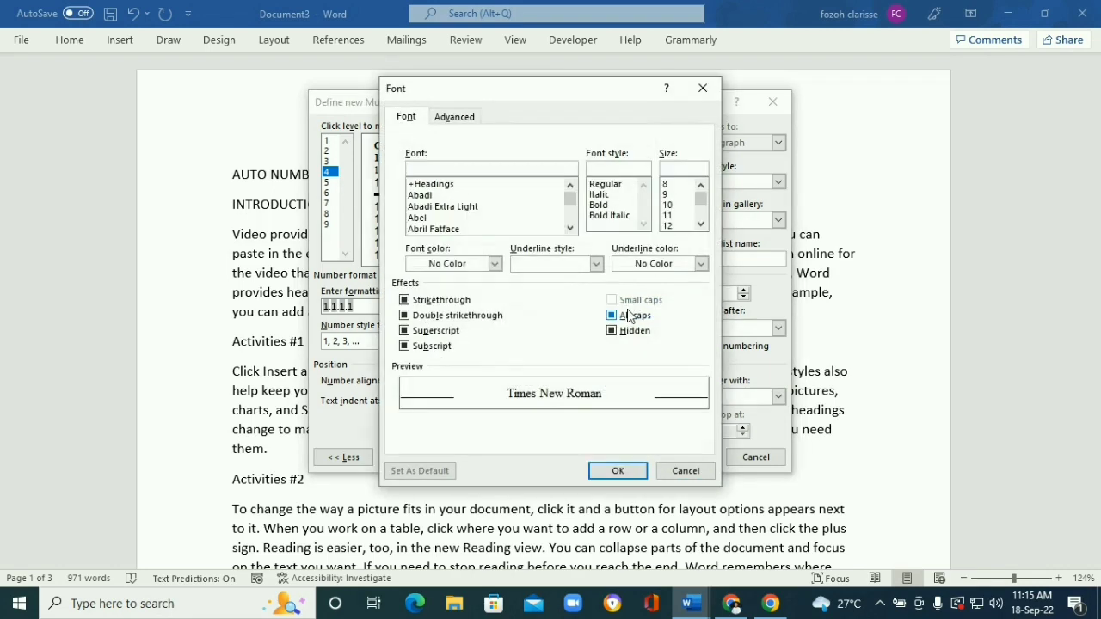
text(t)
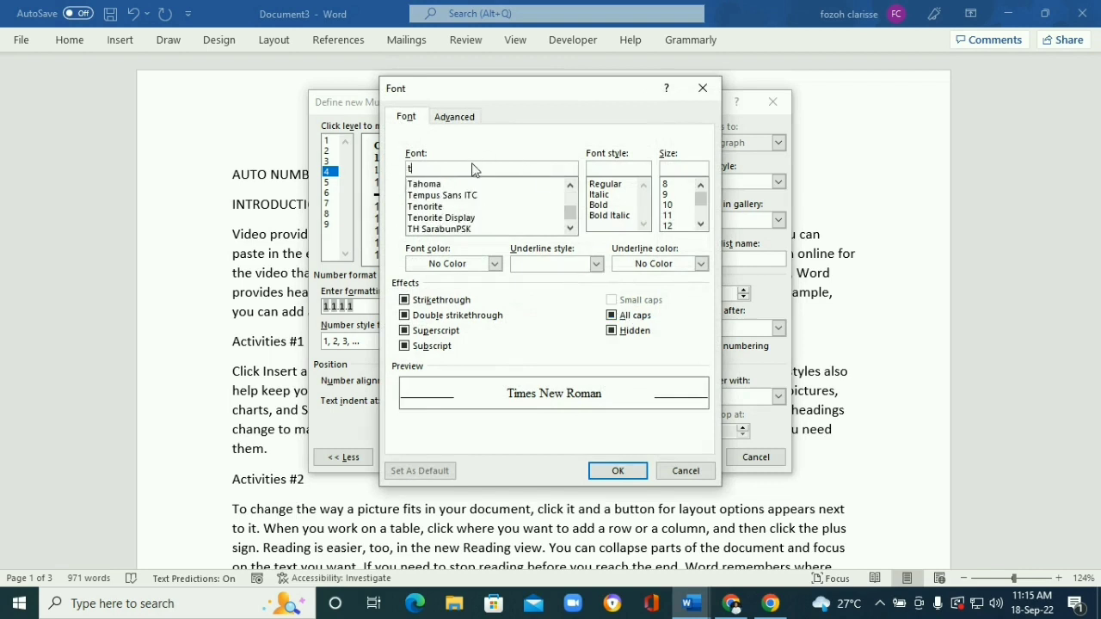
text(imes)
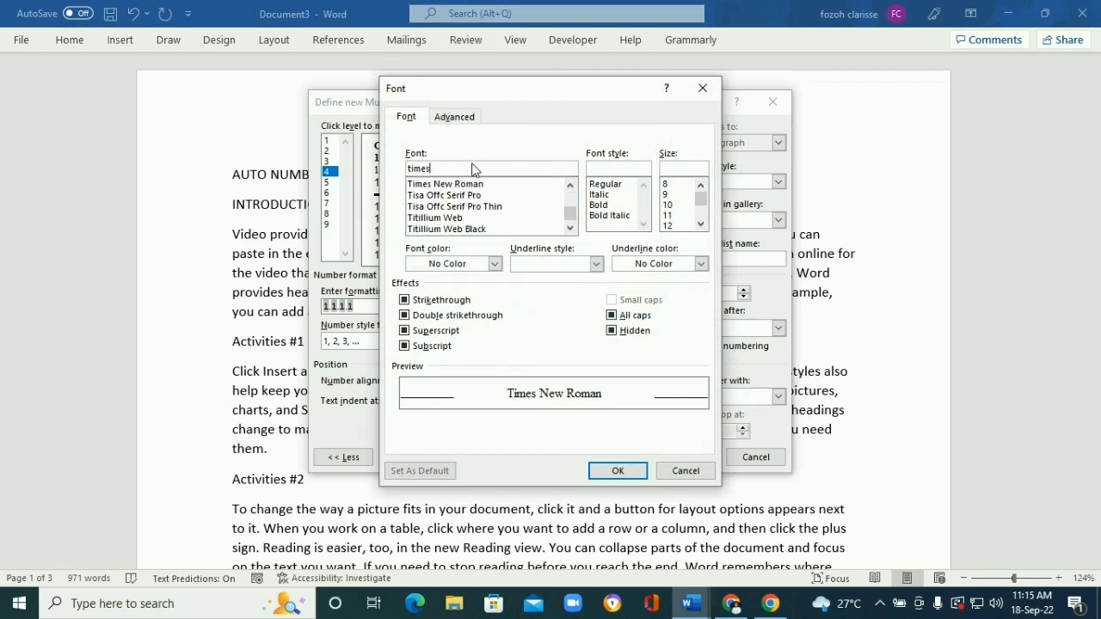
click(469, 184)
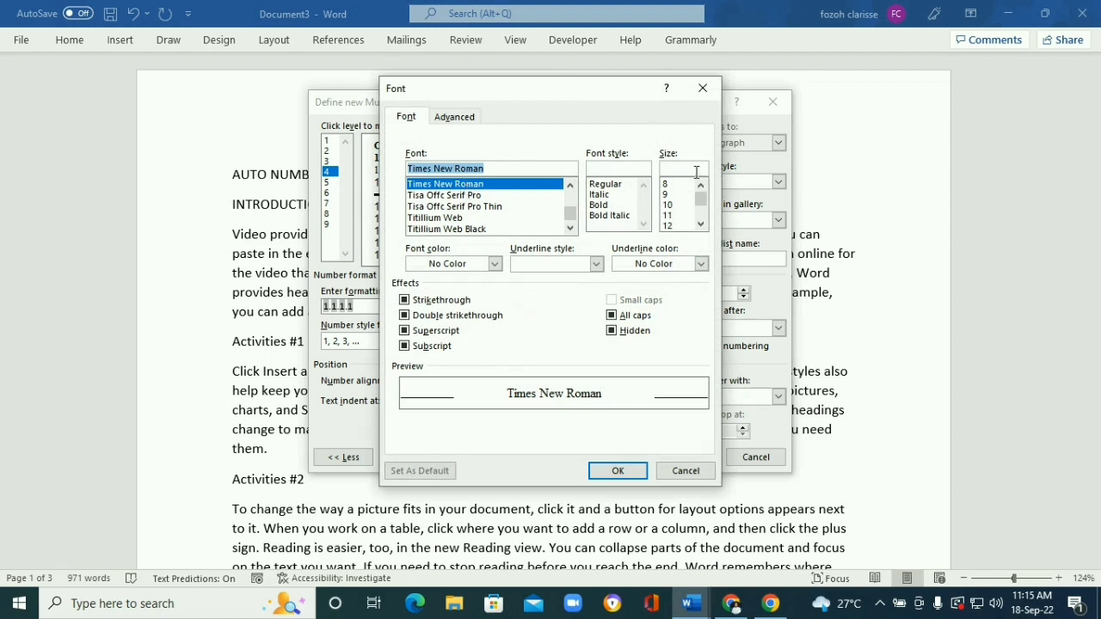
click(600, 205)
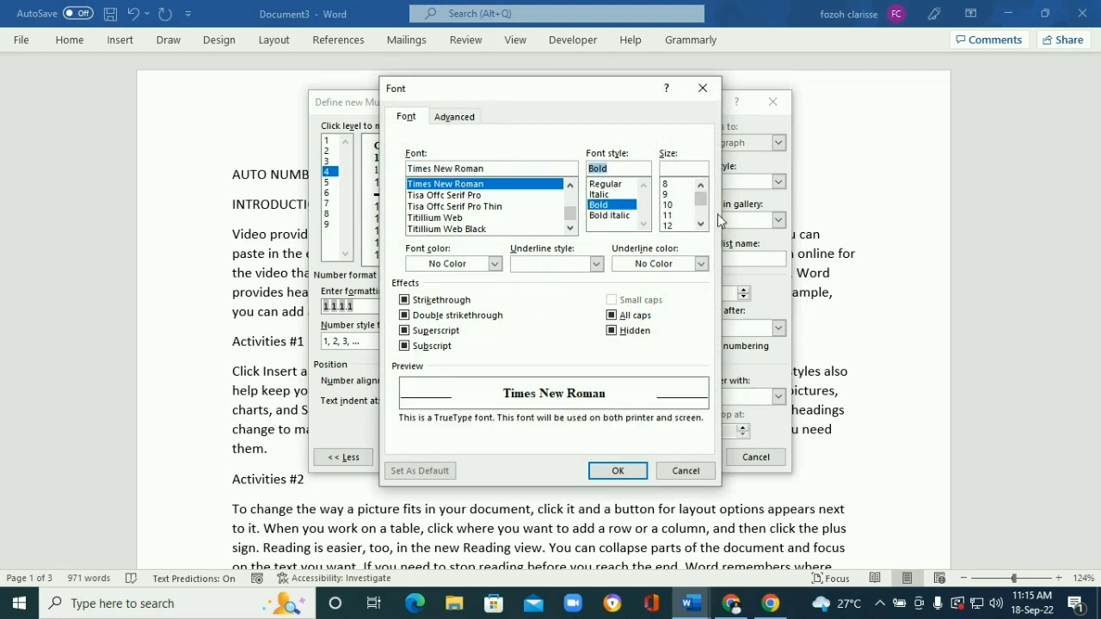
drag(701, 199, 701, 203)
click(675, 215)
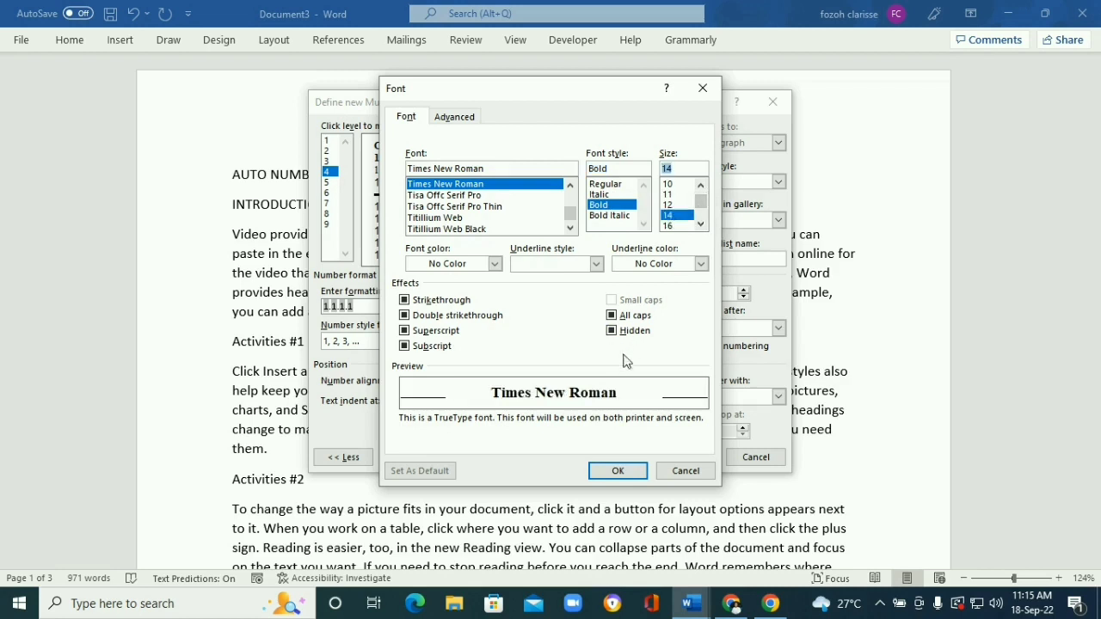
click(614, 470)
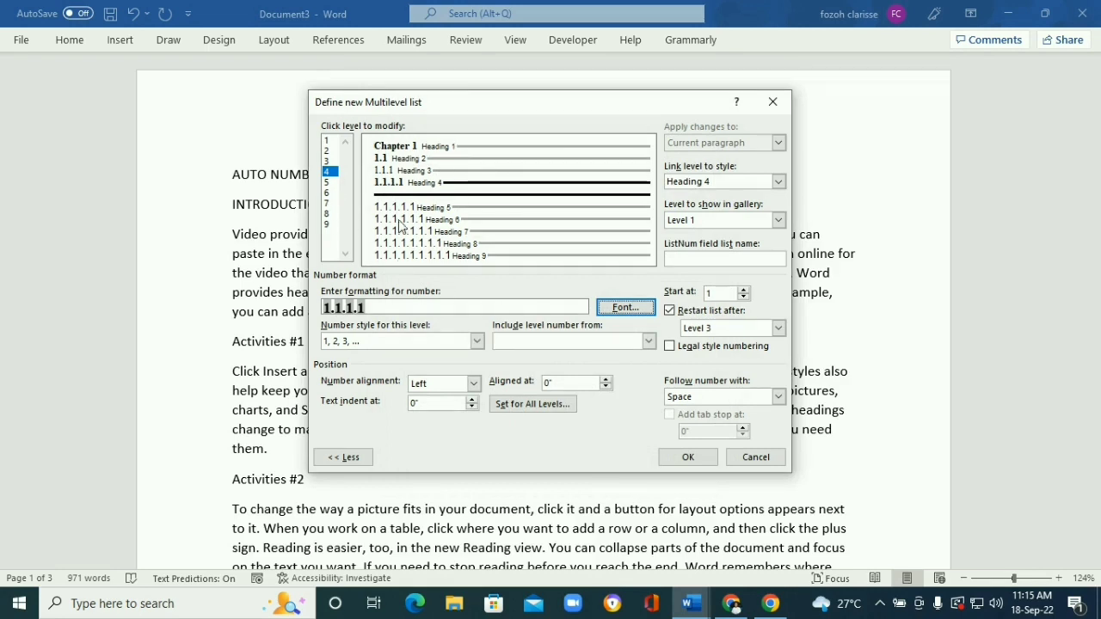
- Make the level 3 number bold, and apply the finished multilevel list definition to the document
click(389, 170)
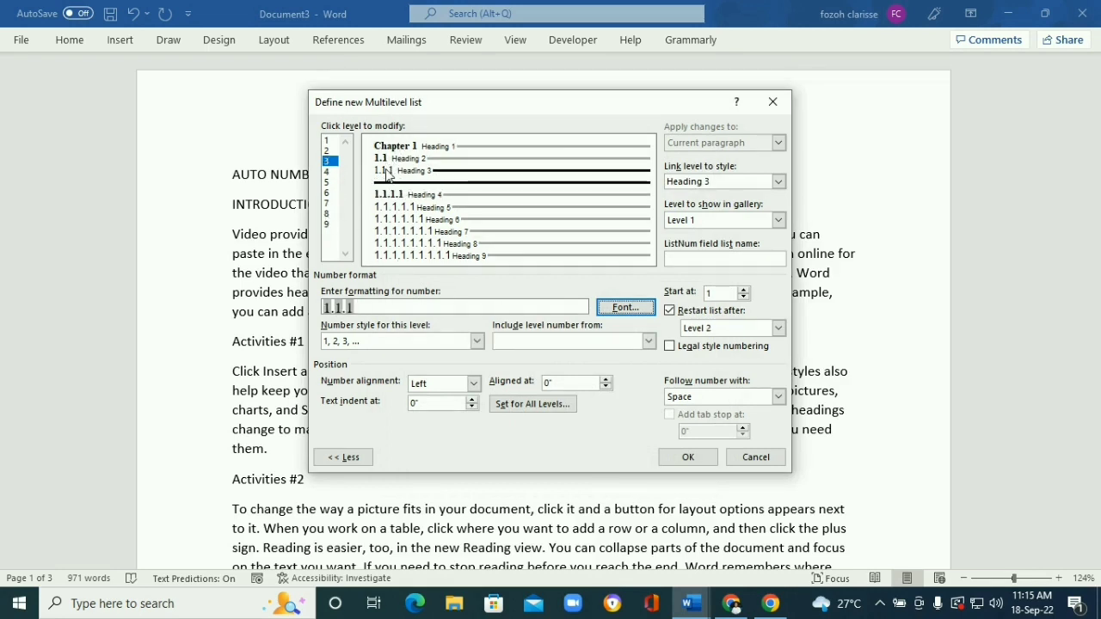
click(626, 308)
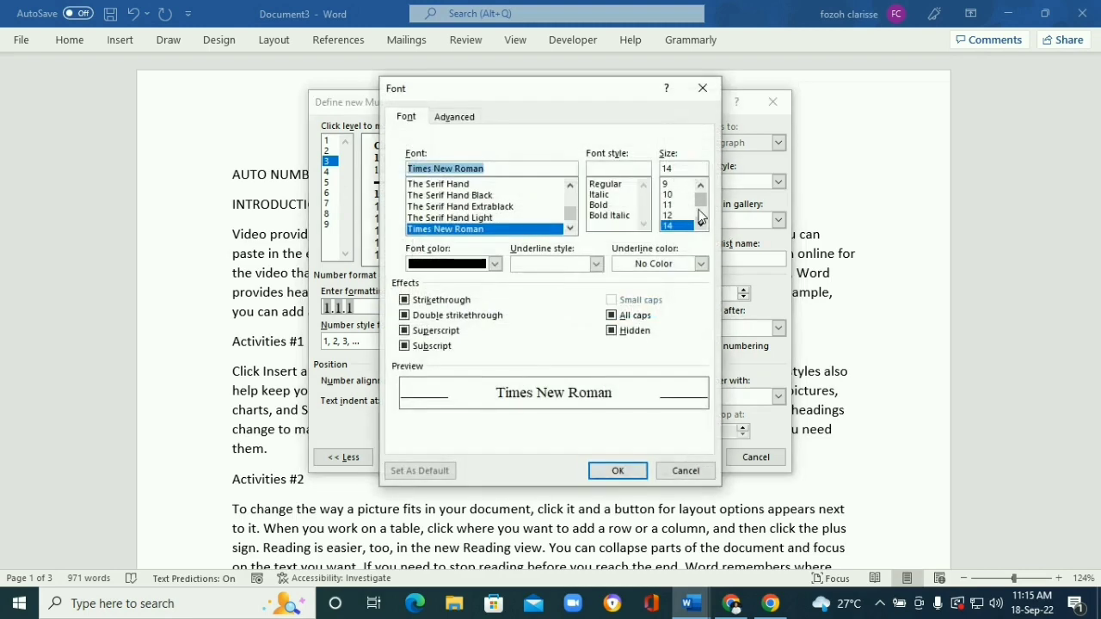
click(600, 206)
click(619, 472)
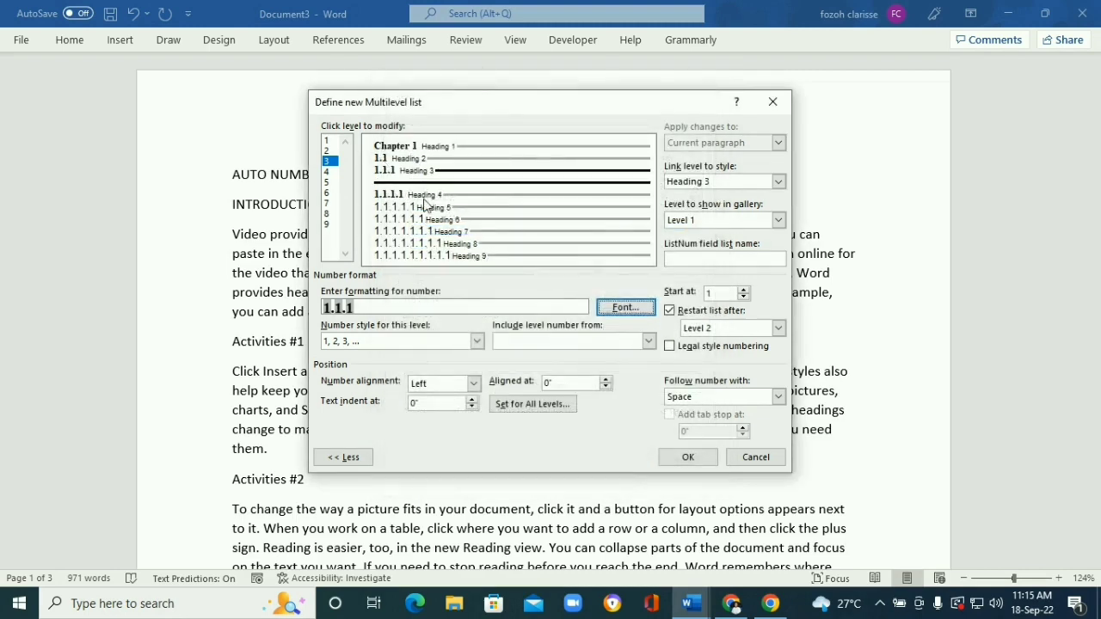
click(327, 174)
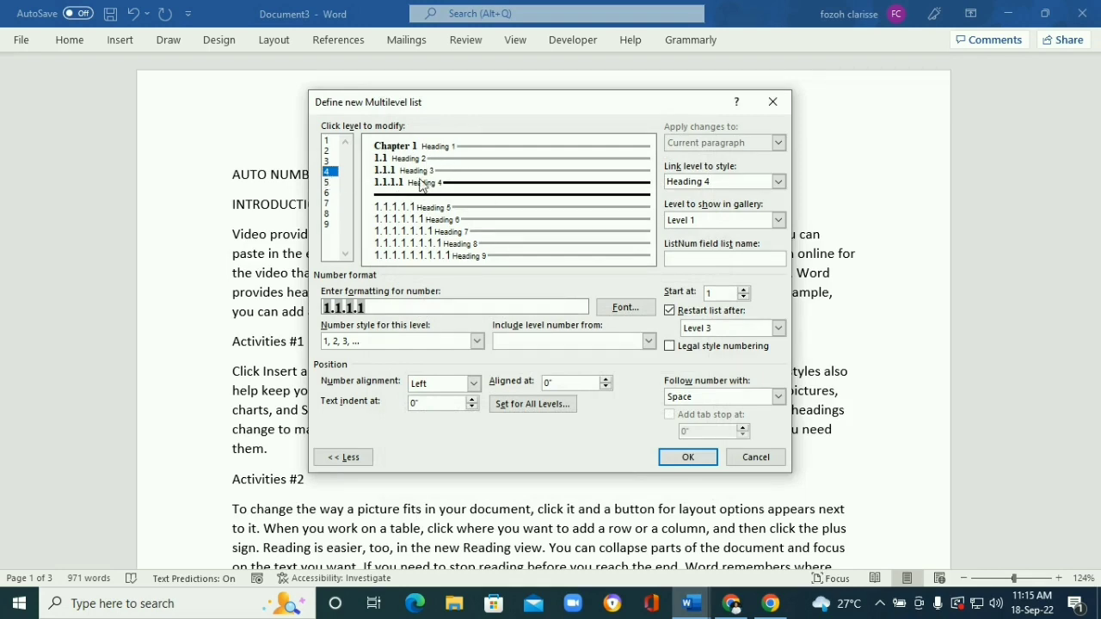
click(687, 458)
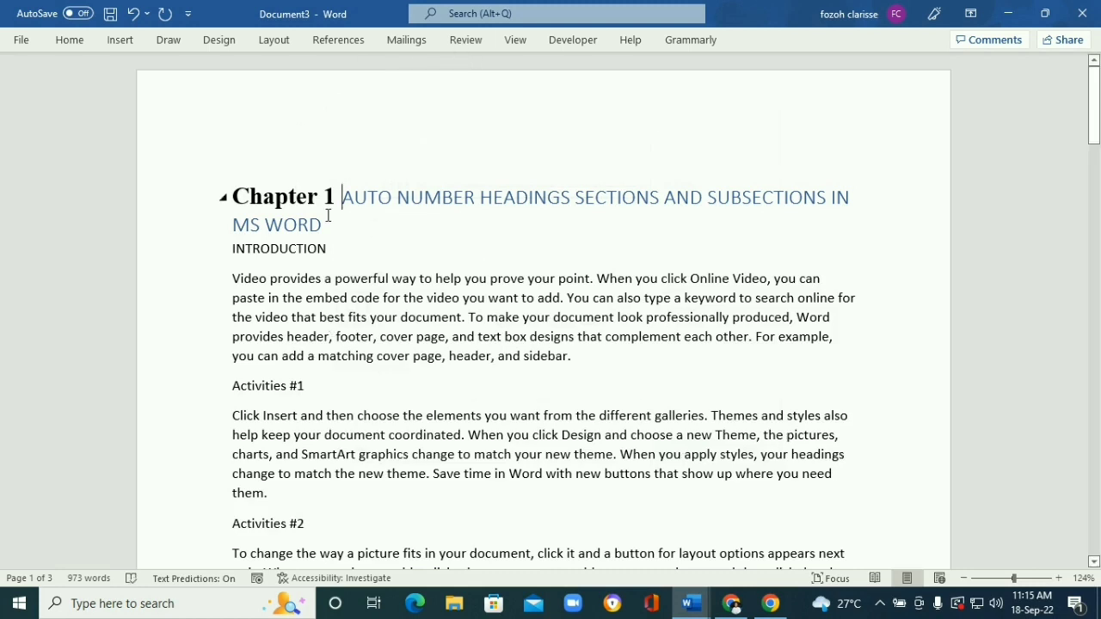
- Open the Heading 1 style for modification from the chapter title and set its font color to black
click(346, 196)
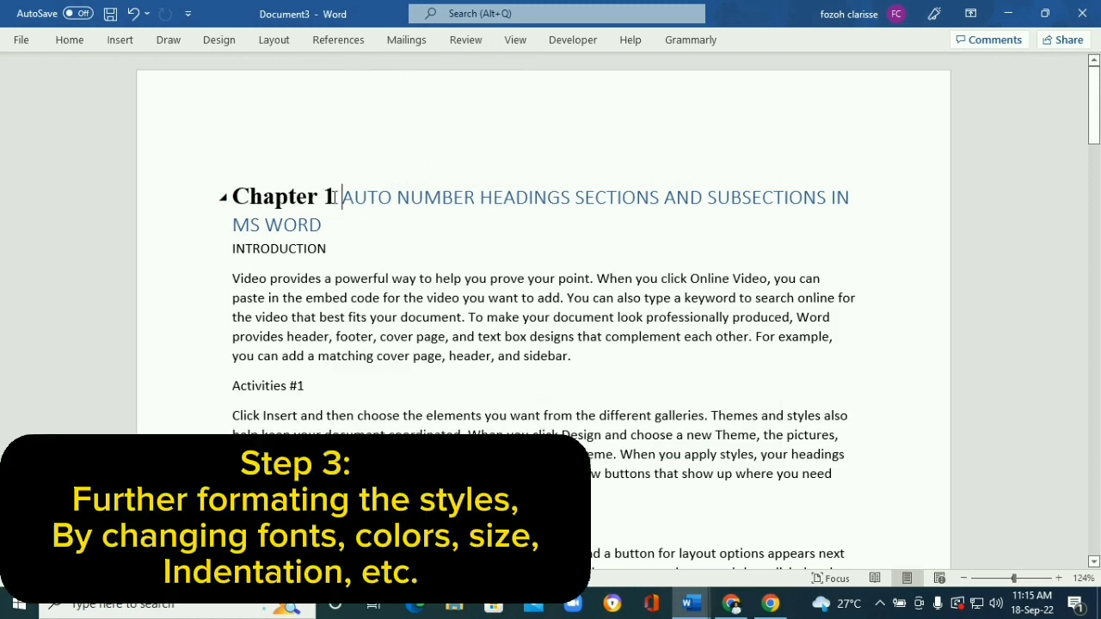
click(232, 249)
click(344, 197)
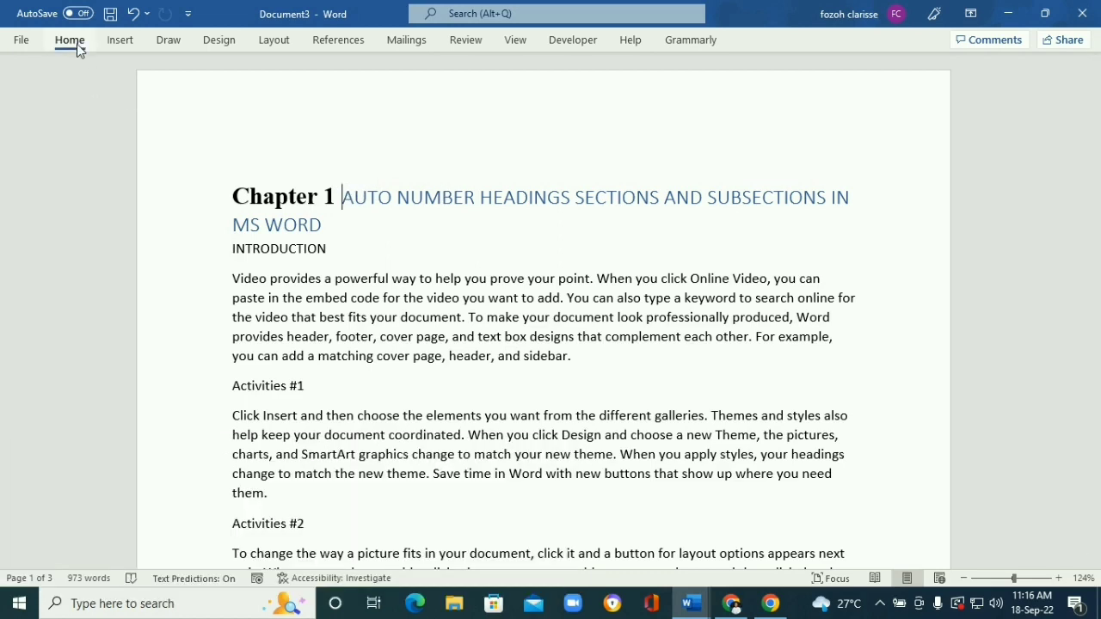
click(76, 44)
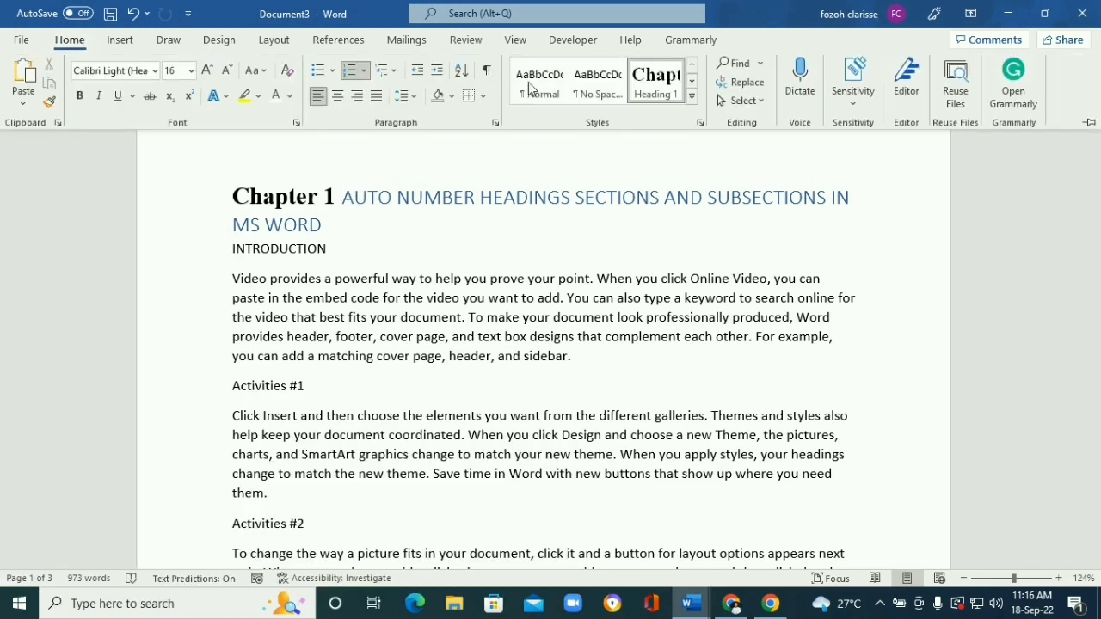
click(652, 79)
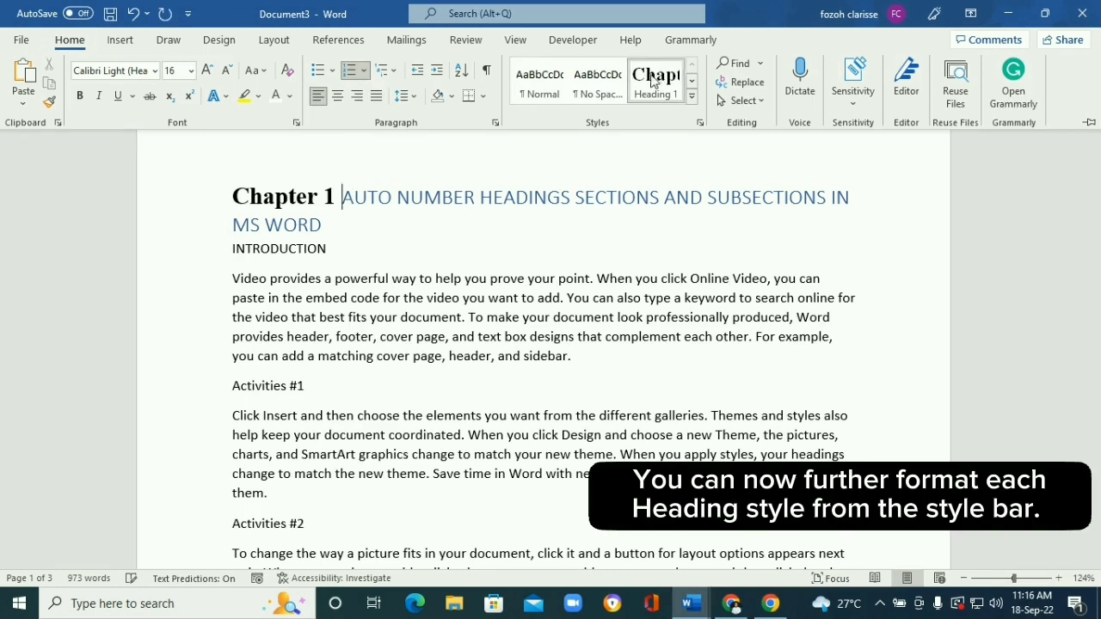
right_click(653, 86)
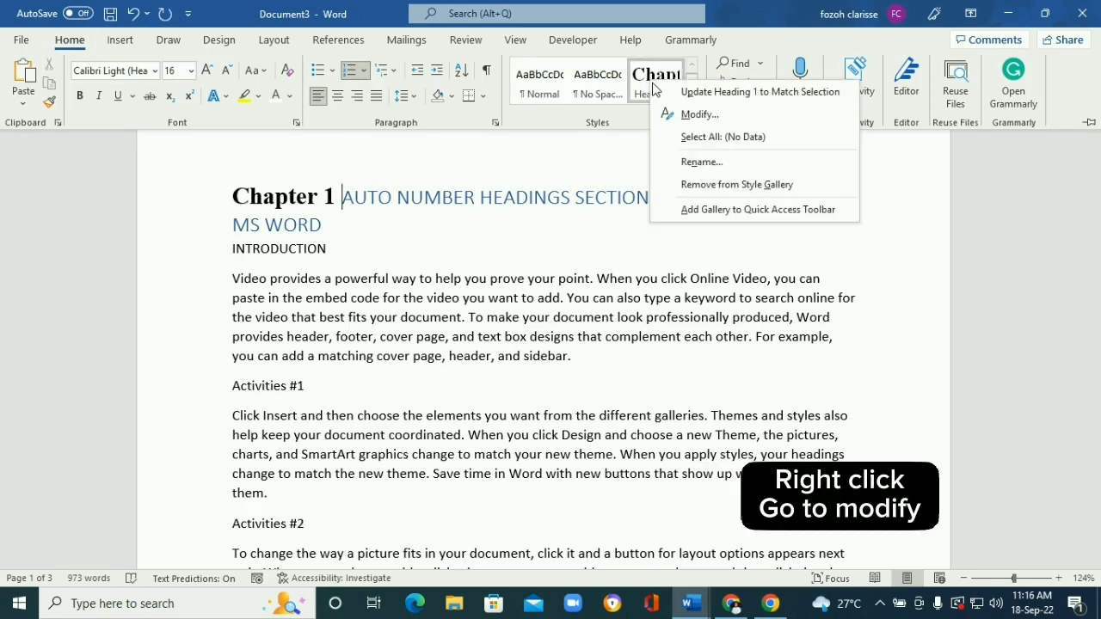
click(698, 114)
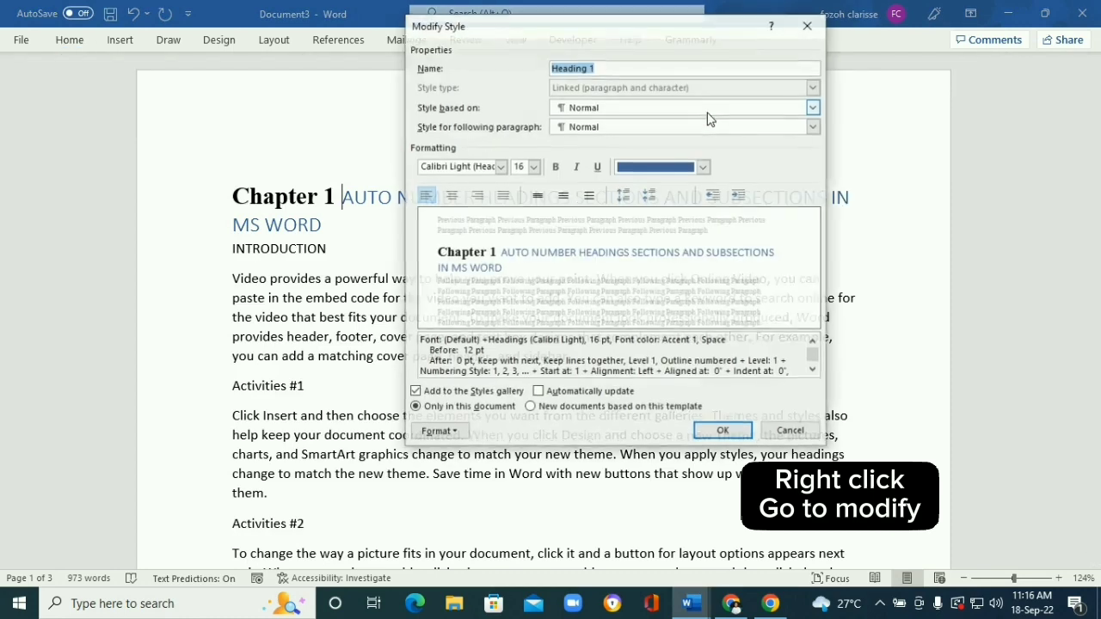
click(704, 167)
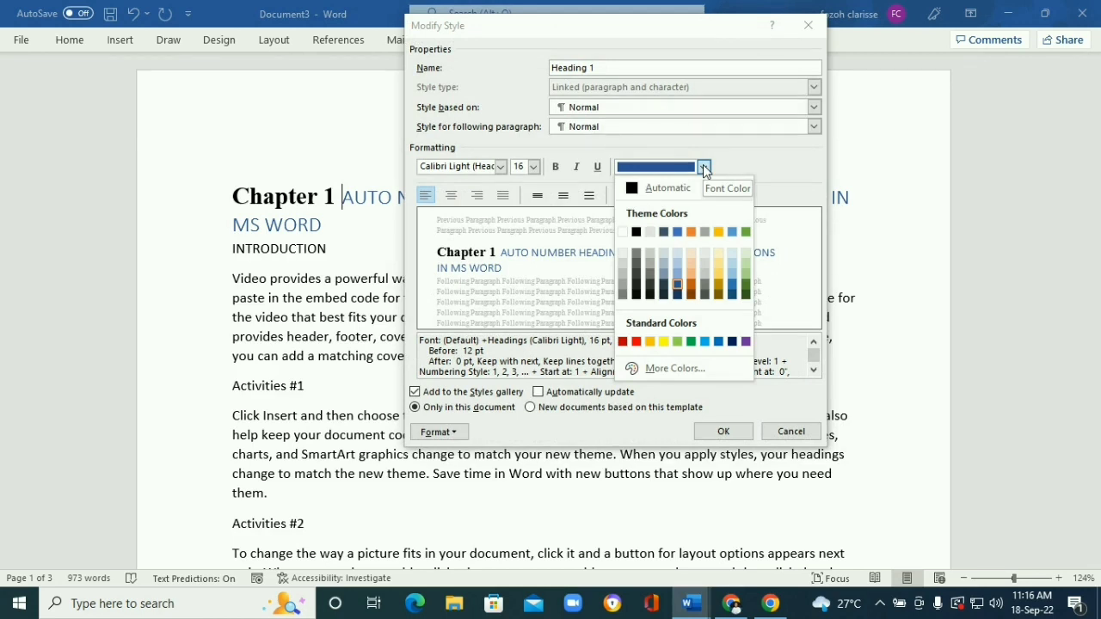
click(635, 232)
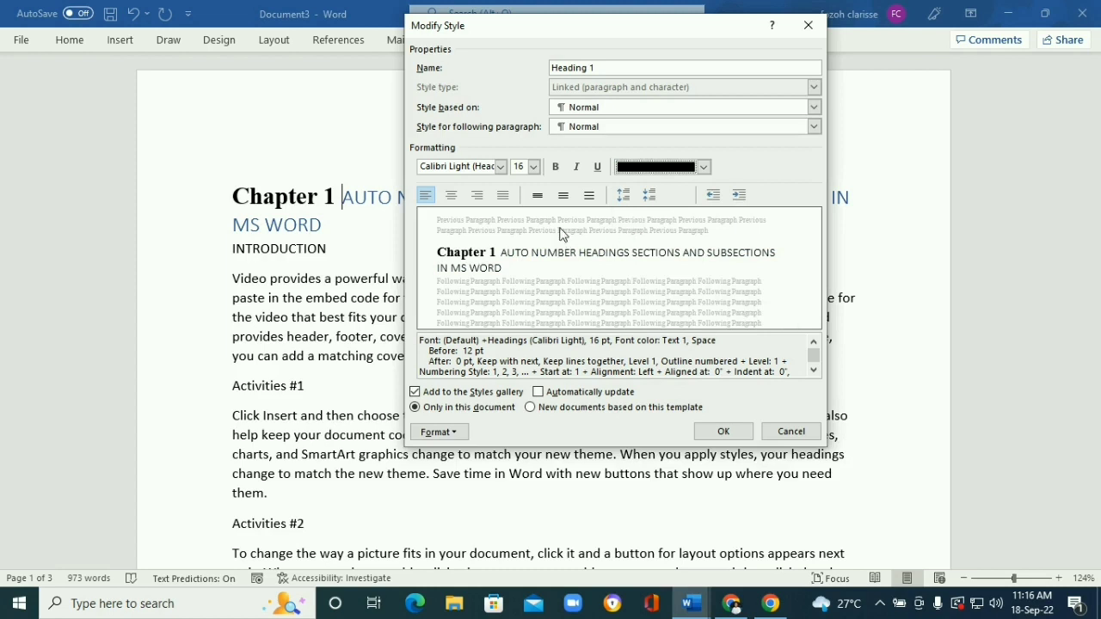
- Center the Heading 1 style's text and set its line spacing to single, trying other spacings and right alignment along the way
click(451, 196)
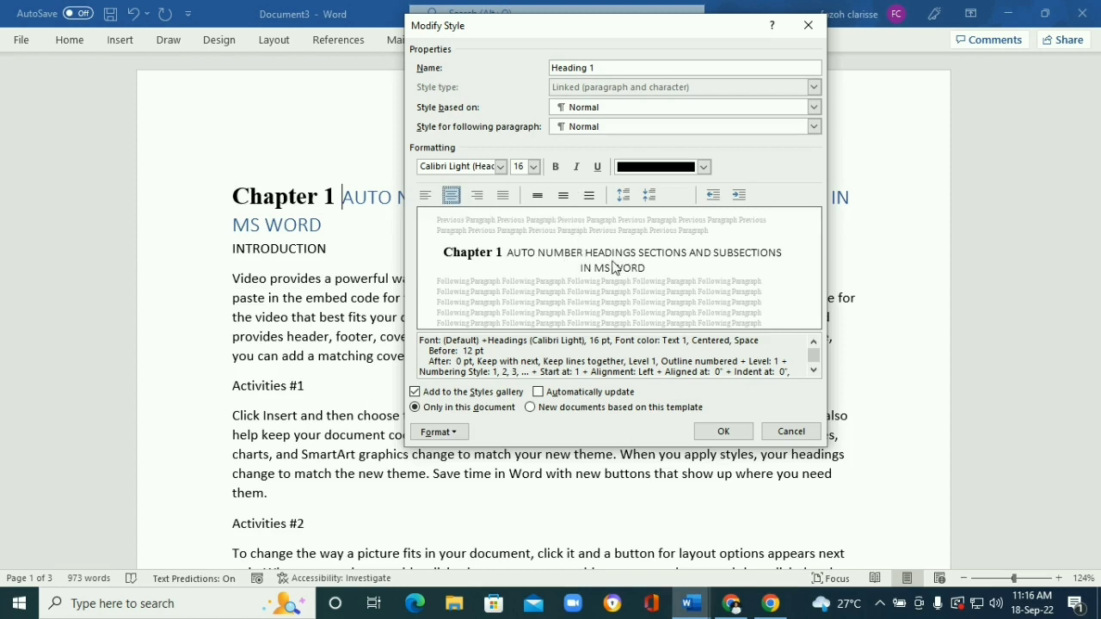
click(565, 196)
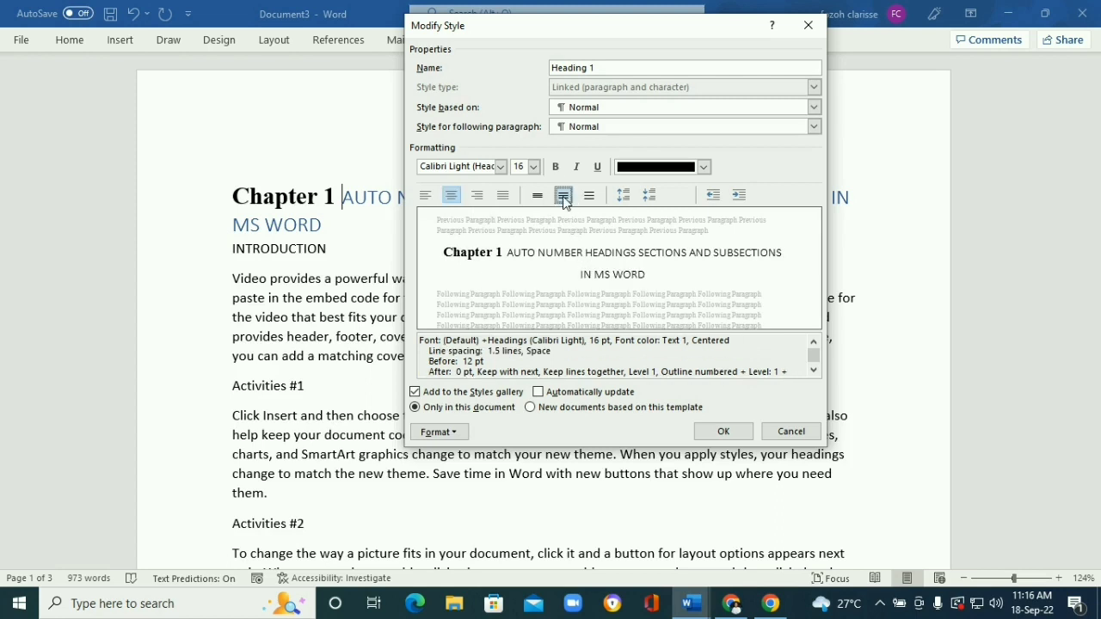
click(537, 196)
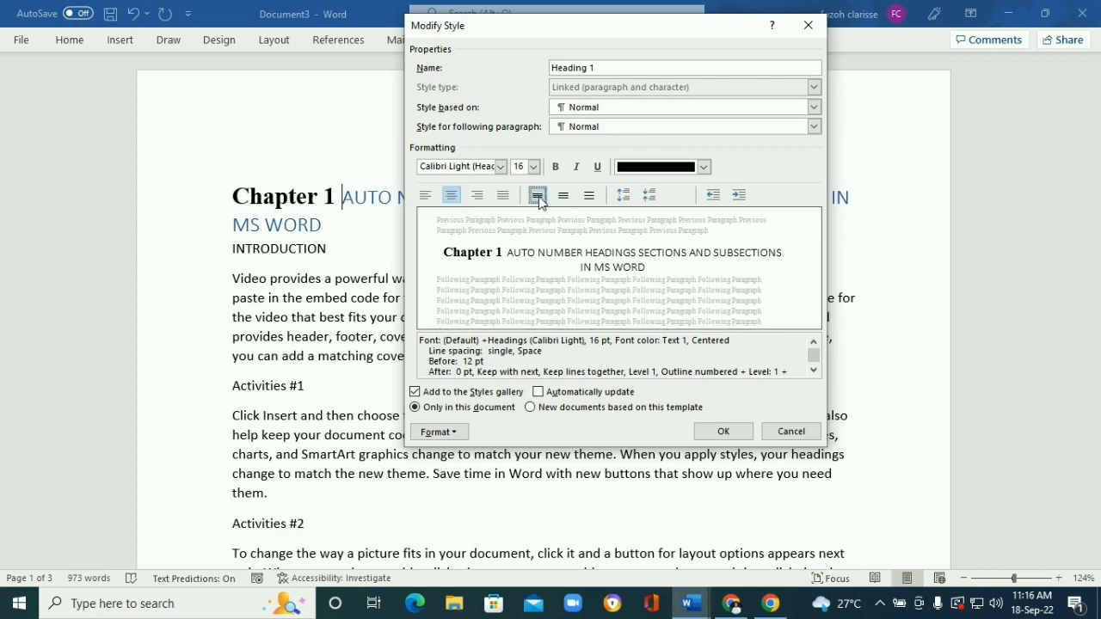
click(591, 198)
click(568, 197)
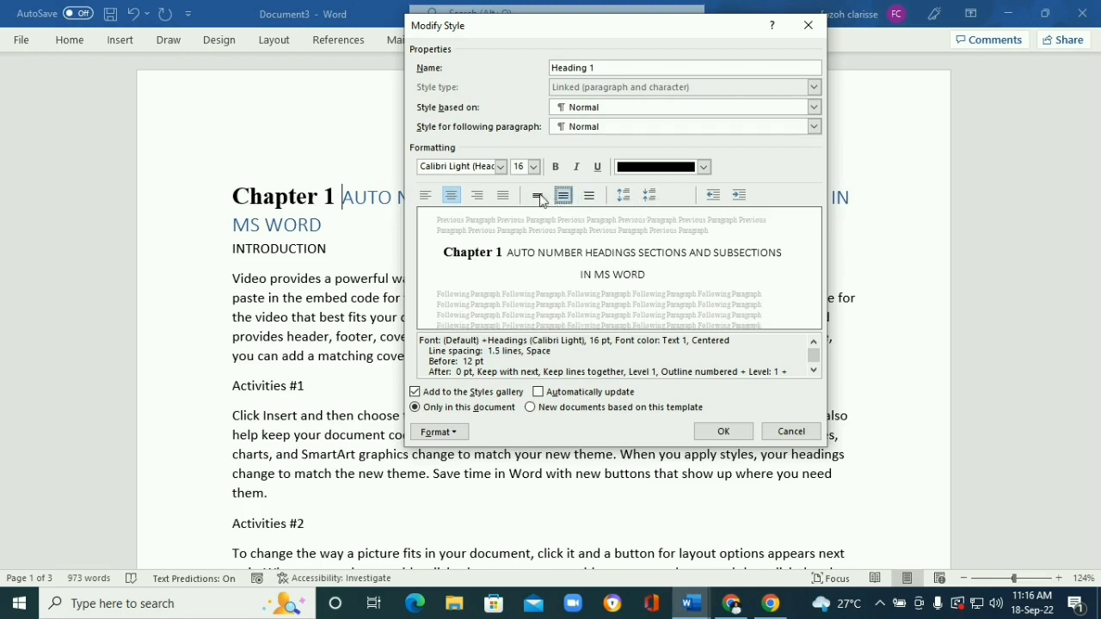
click(537, 195)
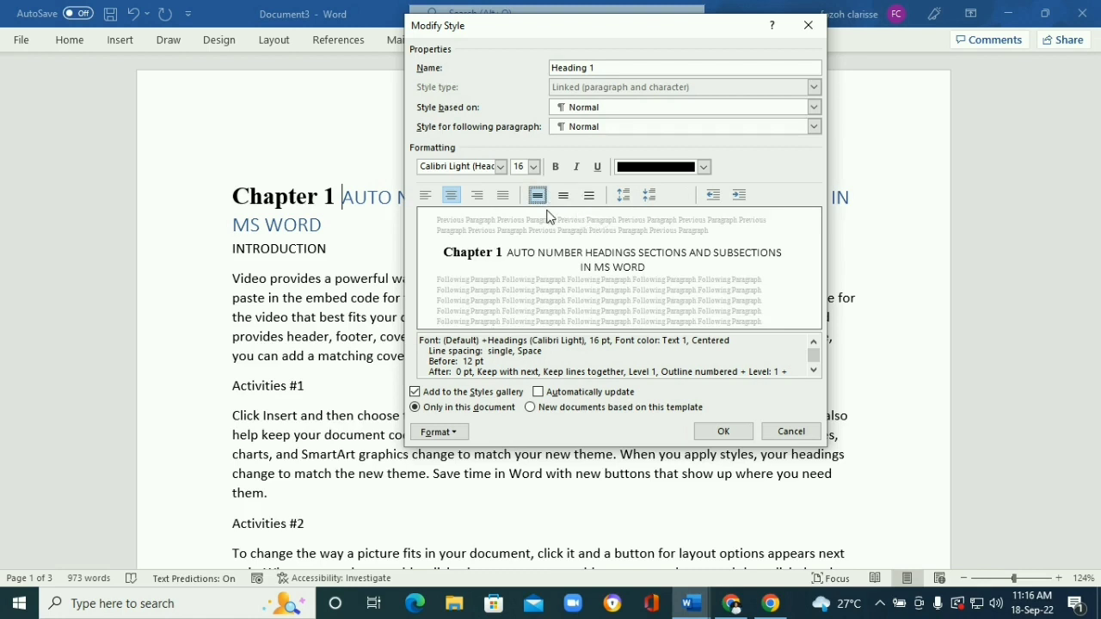
click(477, 198)
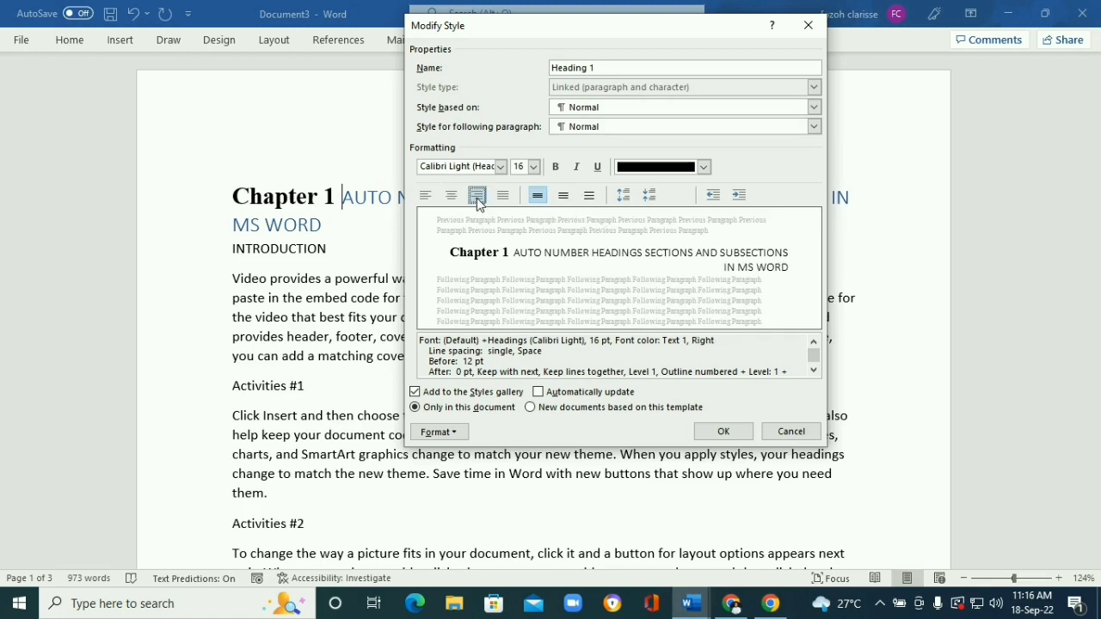
click(455, 201)
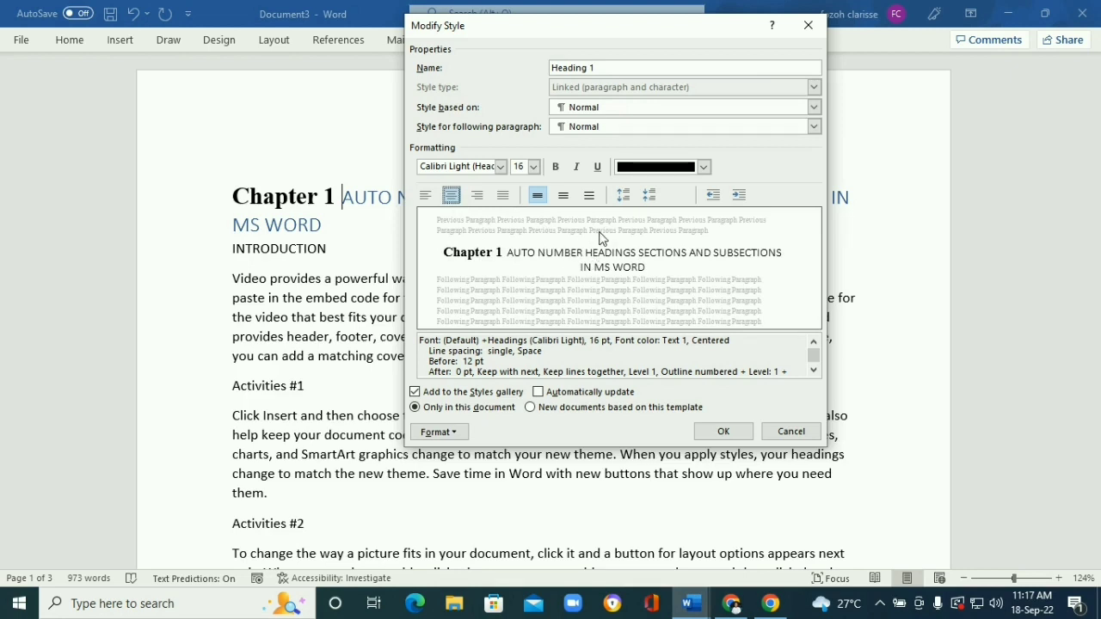
- Set the Heading 1 style's paragraph spacing to 24 pt before and 18 pt after, and its font to Times New Roman
click(650, 195)
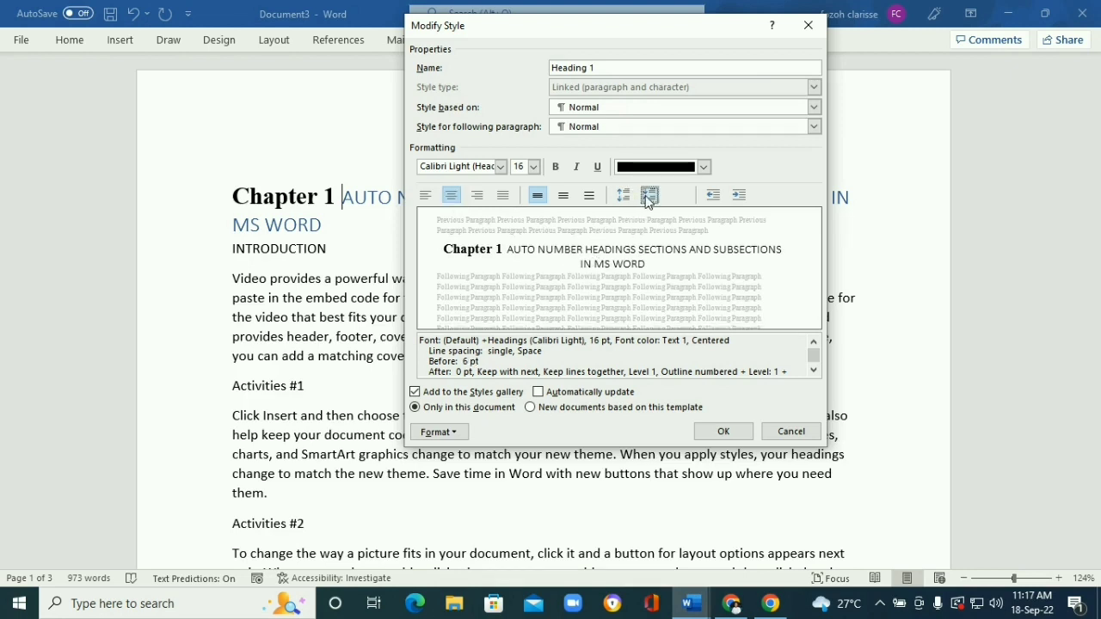
click(625, 196)
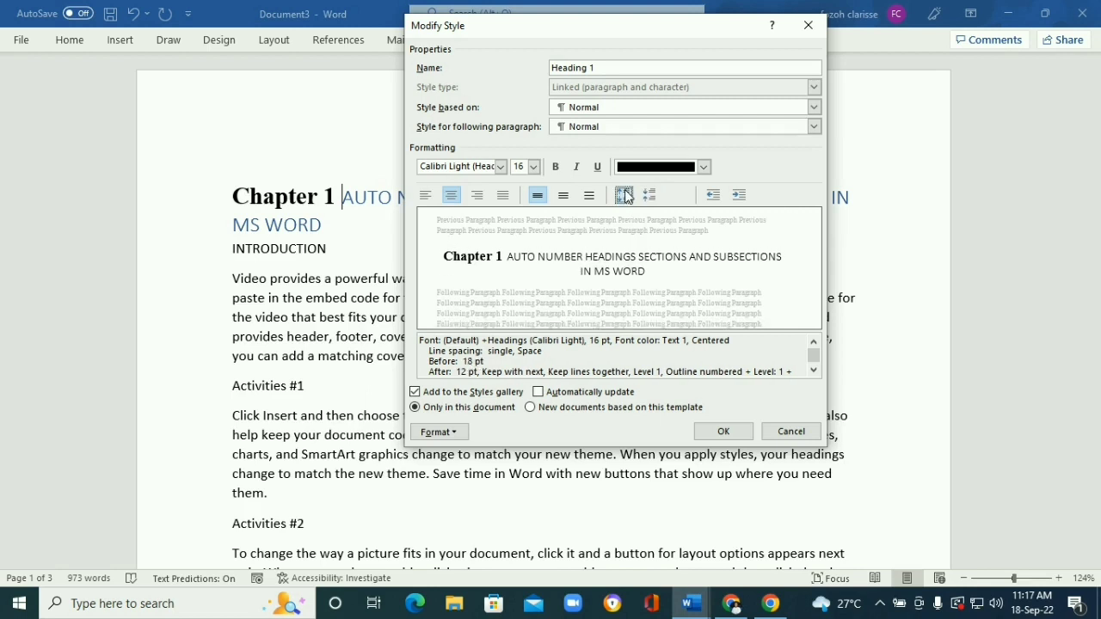
click(625, 196)
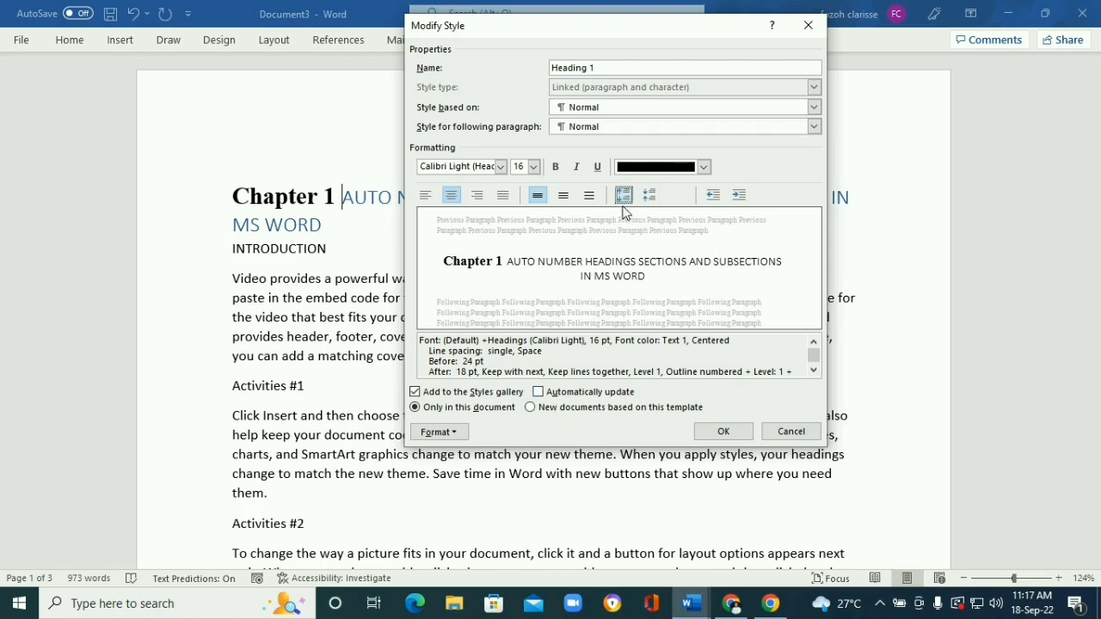
click(500, 167)
click(473, 220)
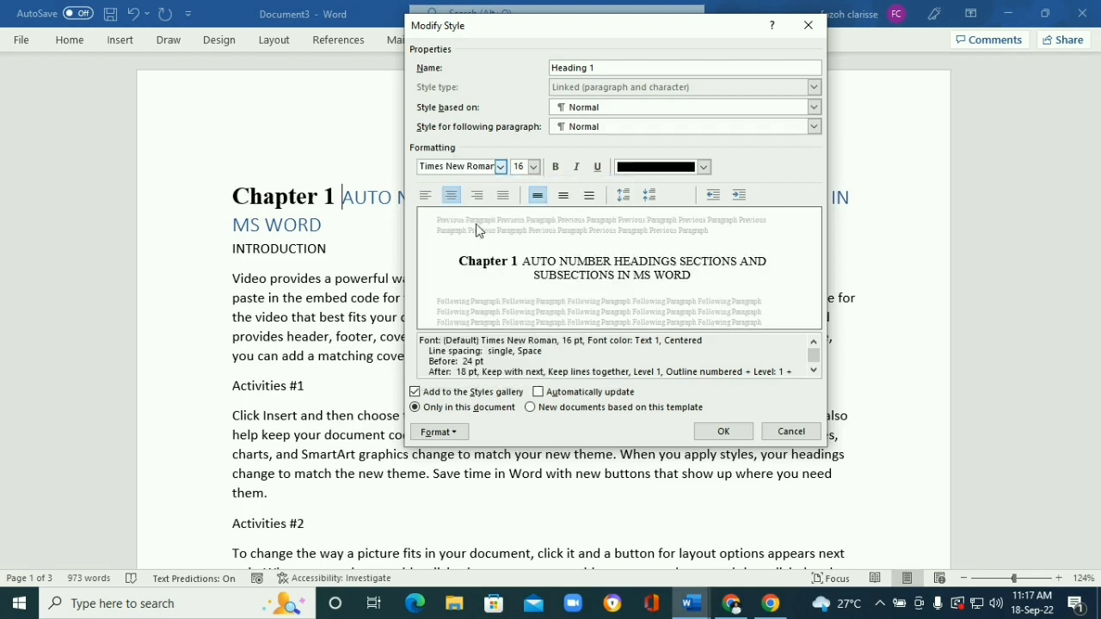
- Set the Heading 1 style's font size to 20 pt and apply the style changes
click(533, 170)
click(519, 274)
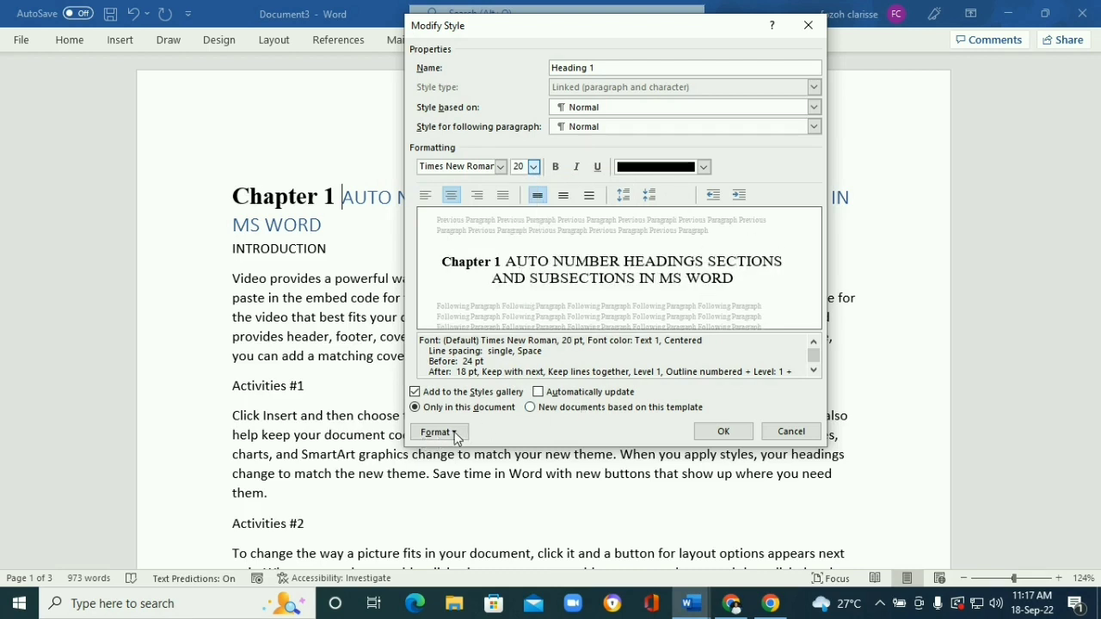
click(724, 431)
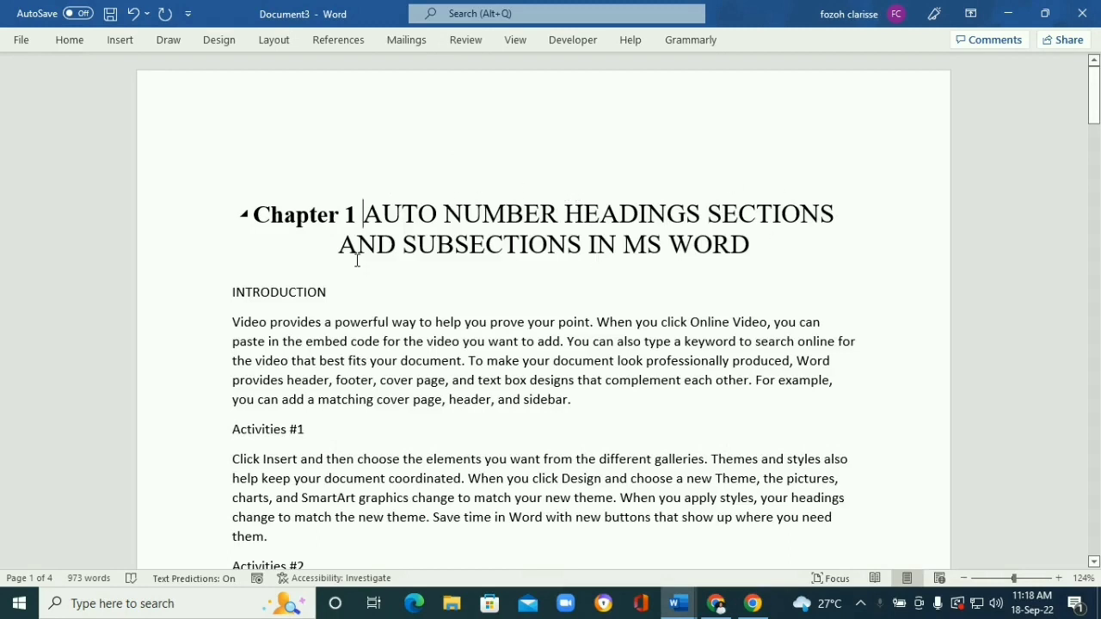
- Open the Heading 2 style for modification and set its font color to black
click(70, 43)
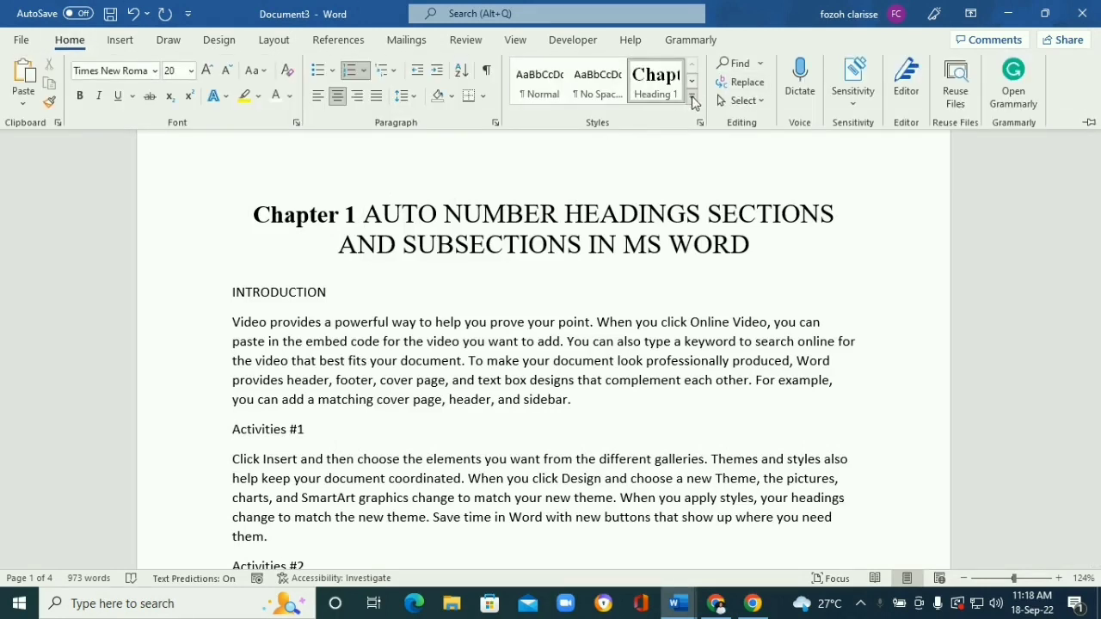
click(693, 104)
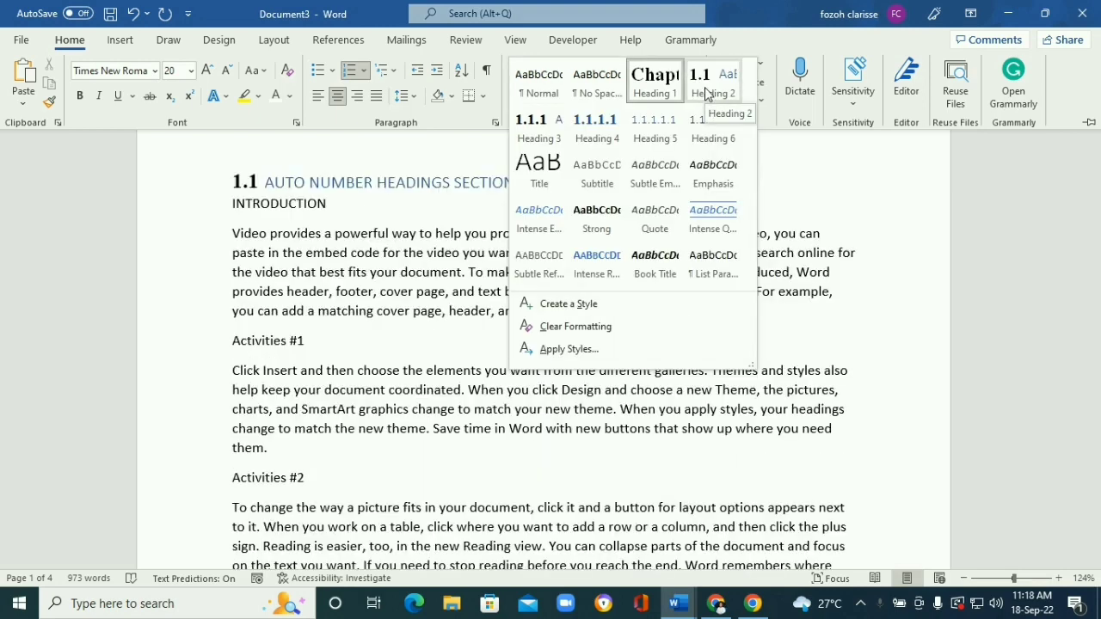
right_click(704, 87)
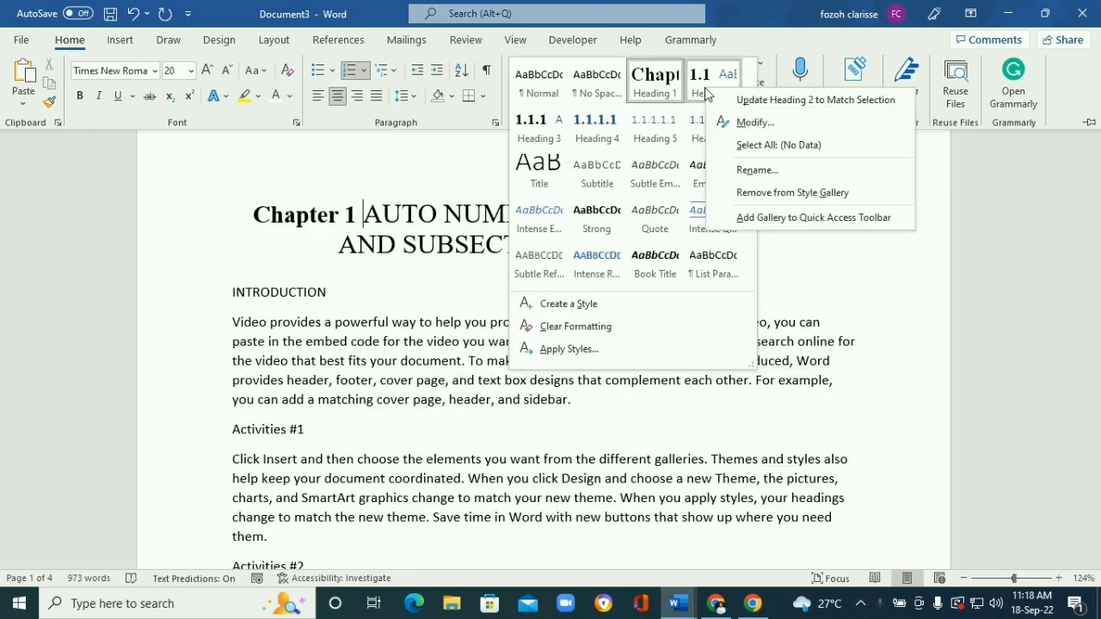
click(751, 123)
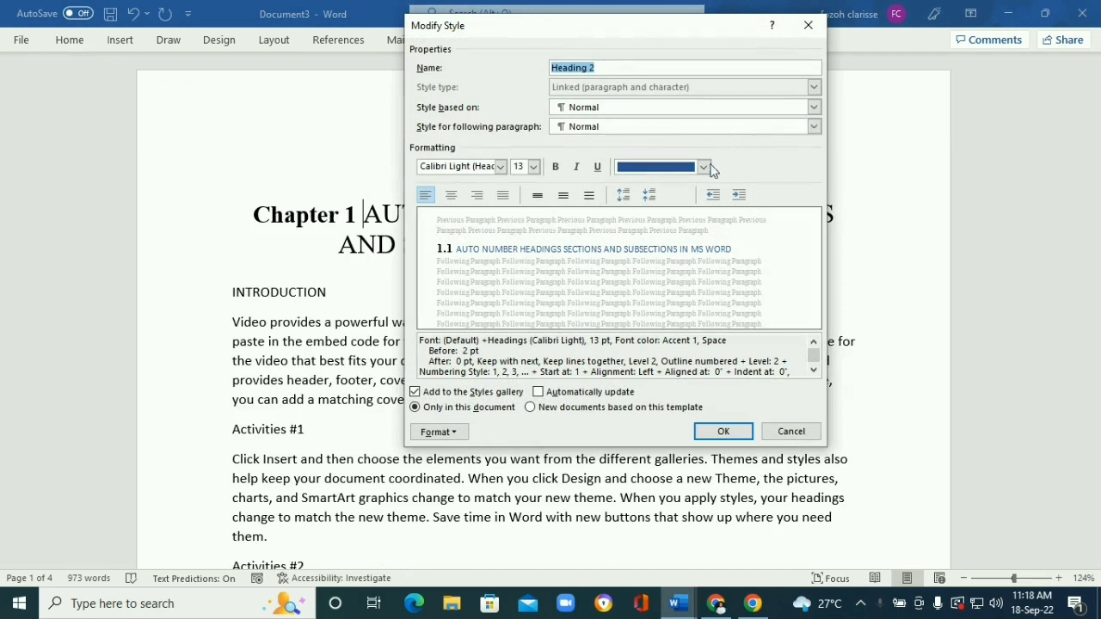
click(704, 166)
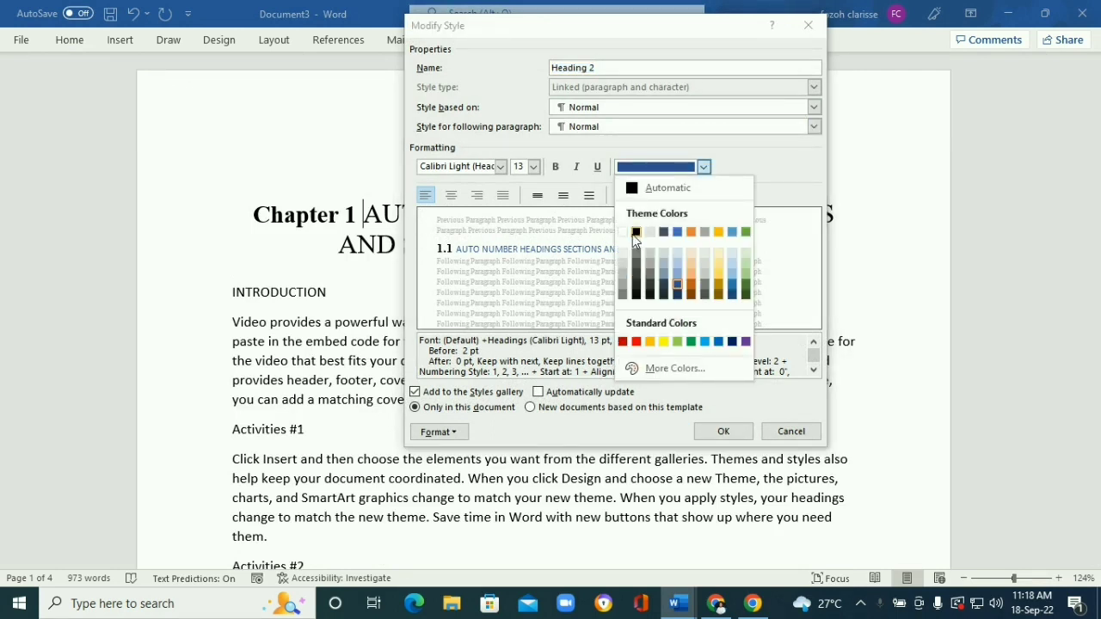
click(634, 232)
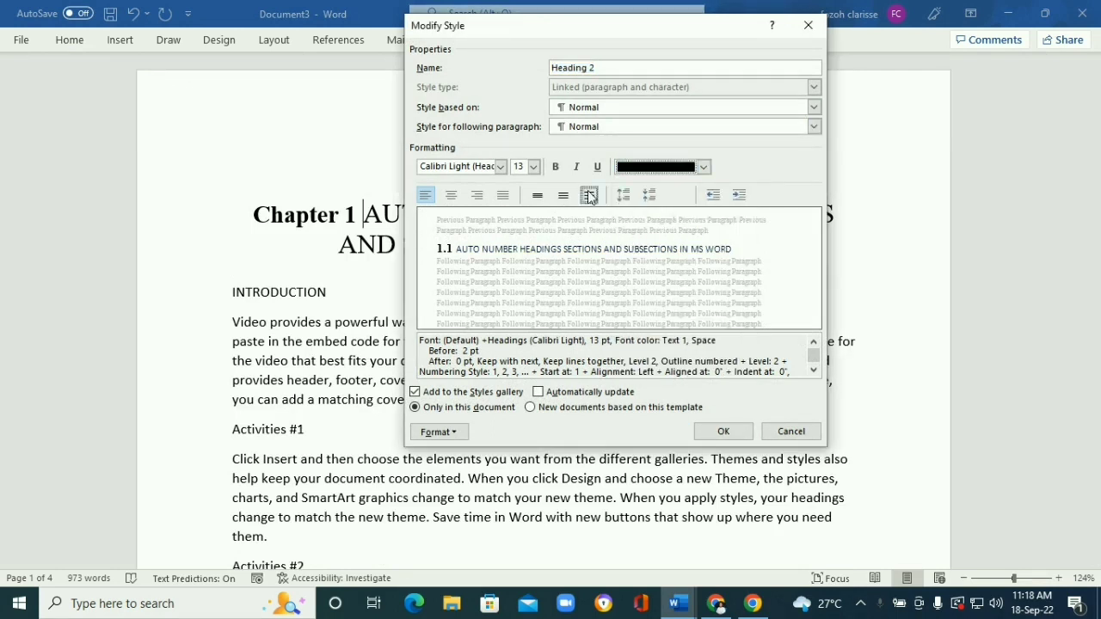
- Set the Heading 2 style's font to Times New Roman 18 pt and keep it left-aligned, trying centered alignment along the way
click(532, 168)
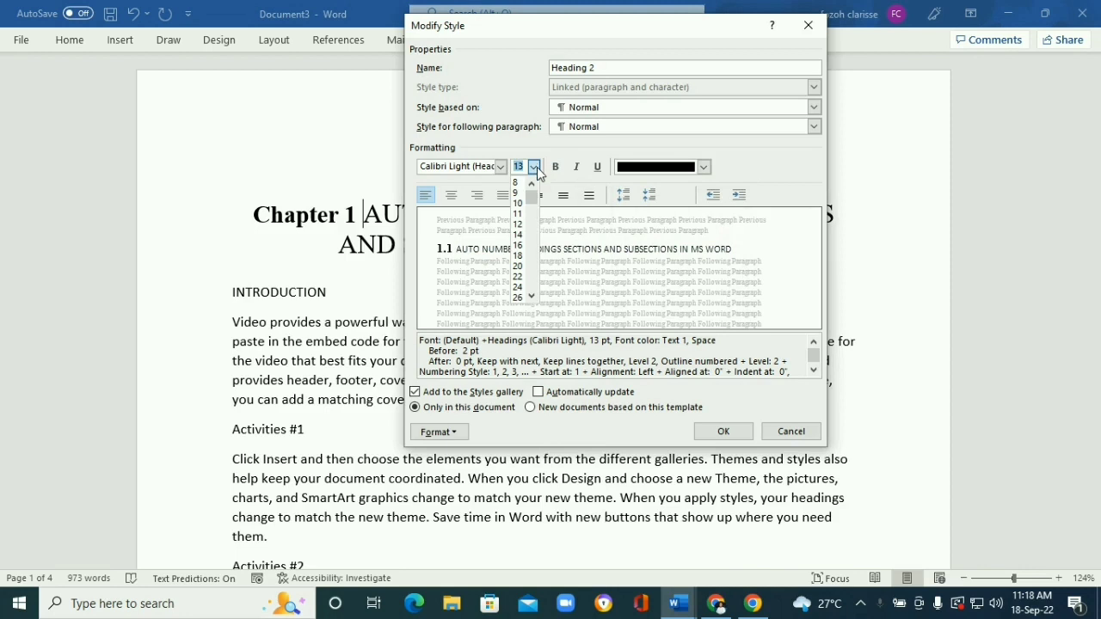
click(519, 256)
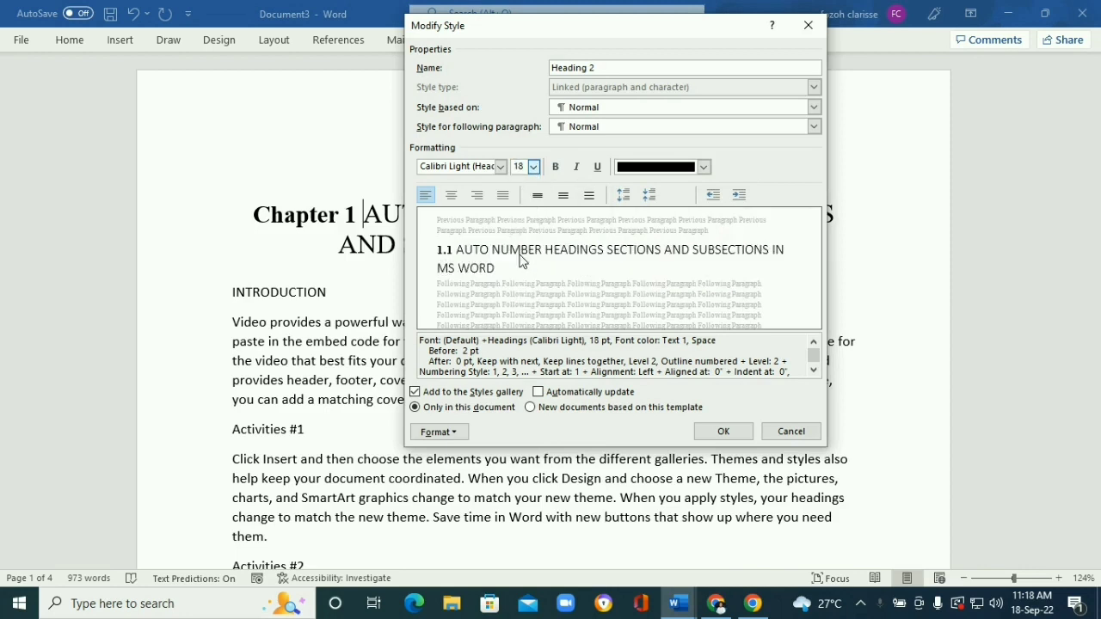
click(500, 167)
click(462, 223)
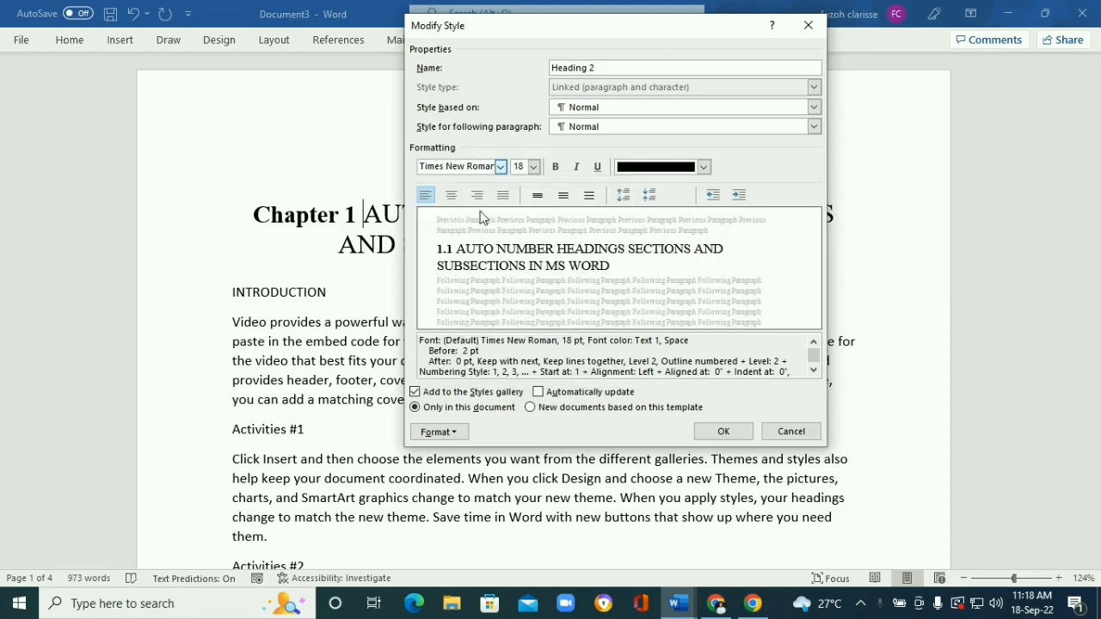
click(451, 195)
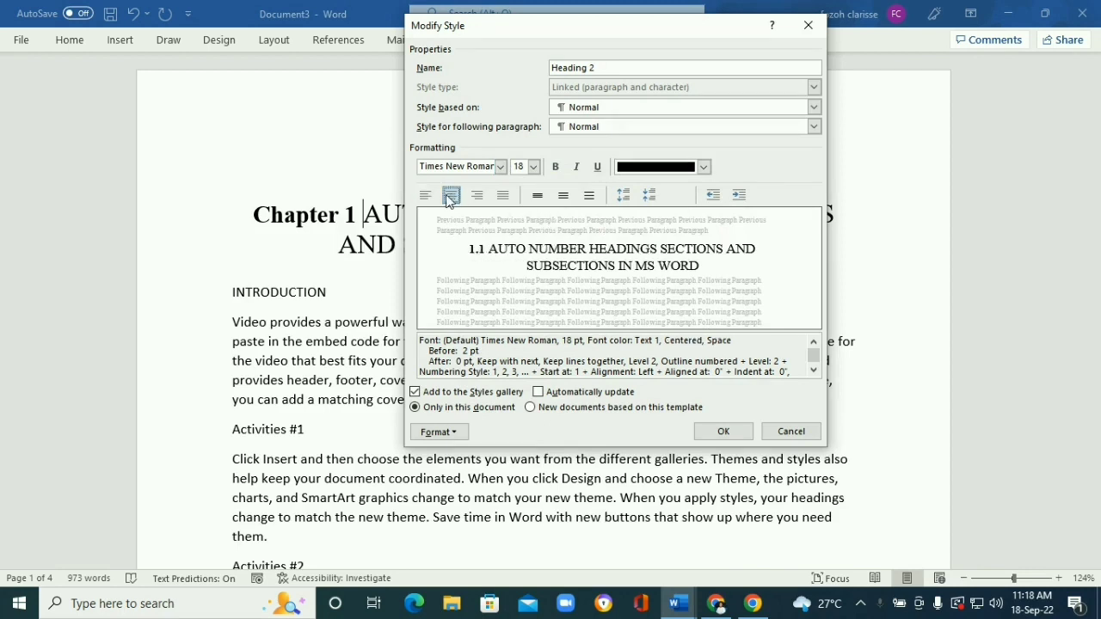
click(427, 196)
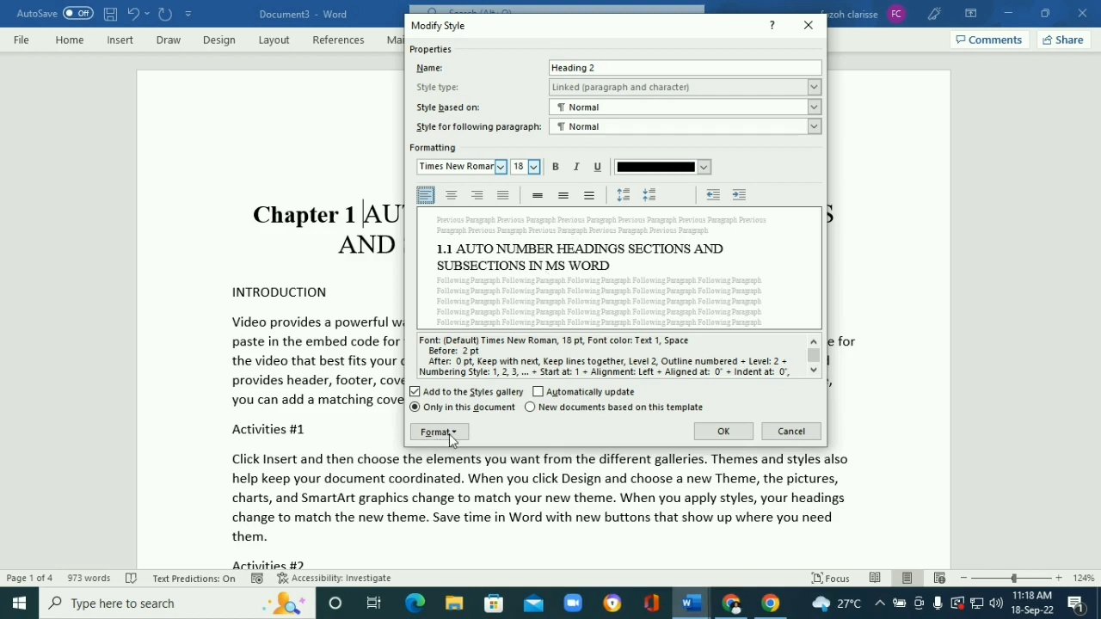
- Add a ½ pt solid bottom border to the Heading 2 style, make its text bold, and apply the changes
click(439, 432)
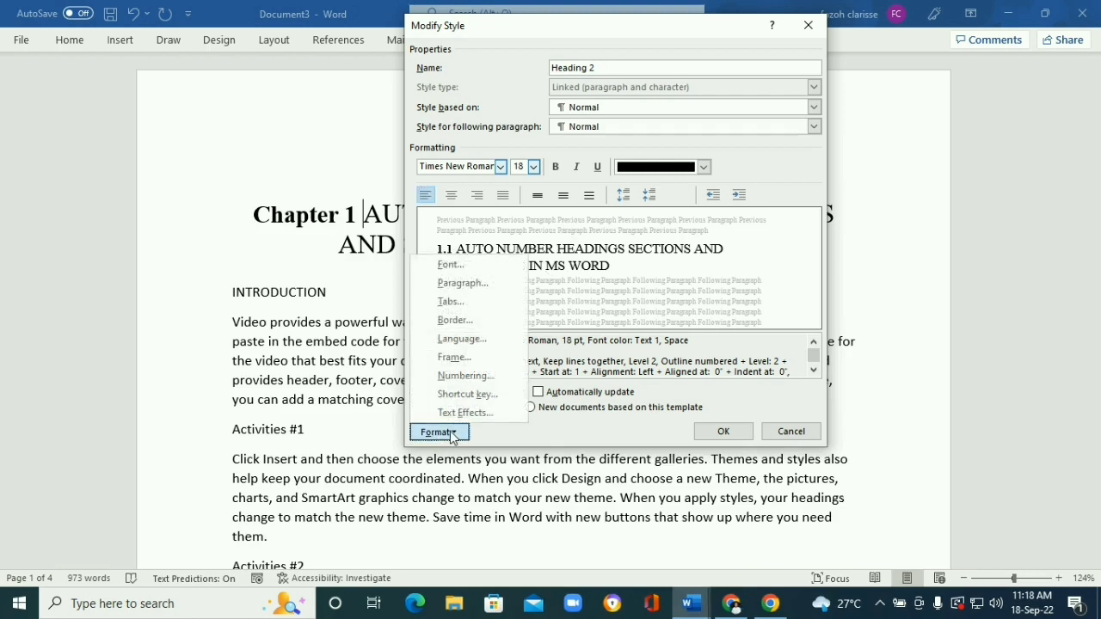
click(461, 323)
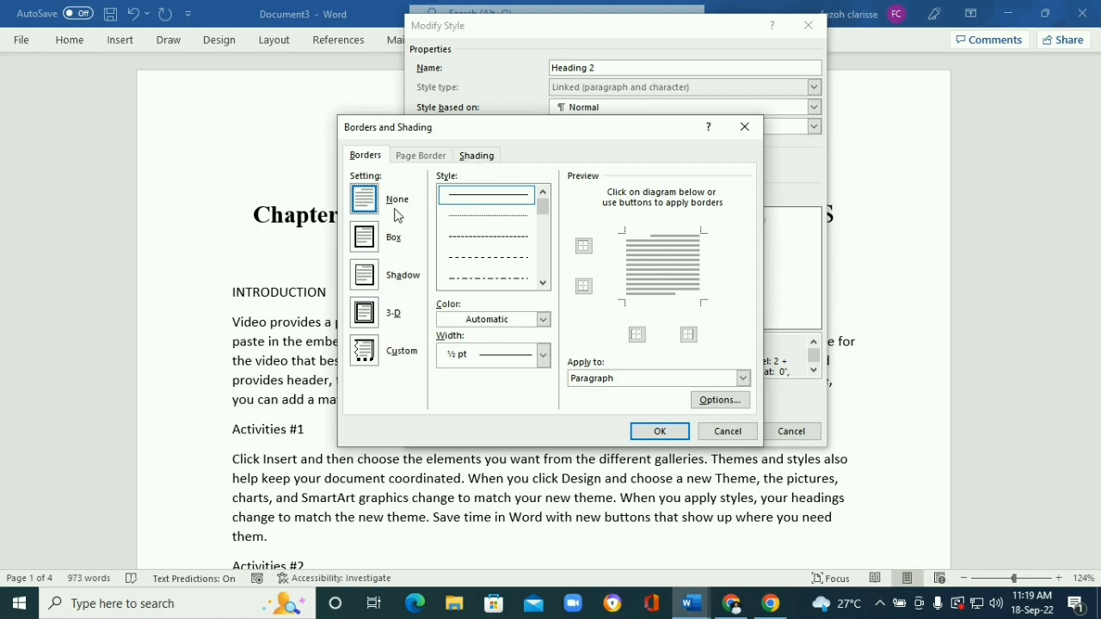
click(484, 205)
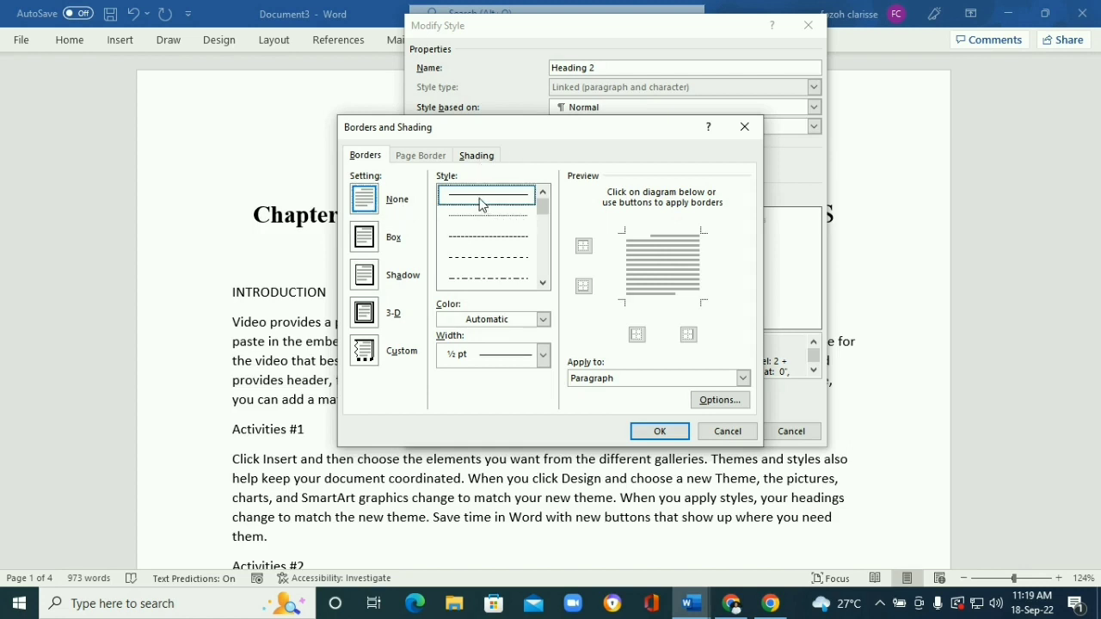
click(583, 286)
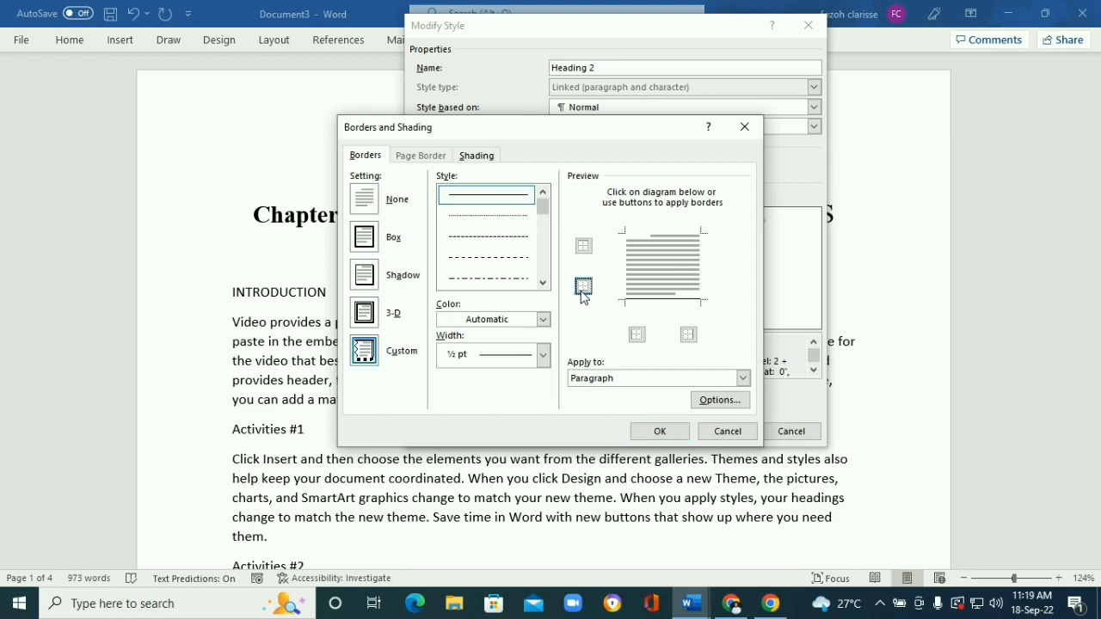
click(480, 197)
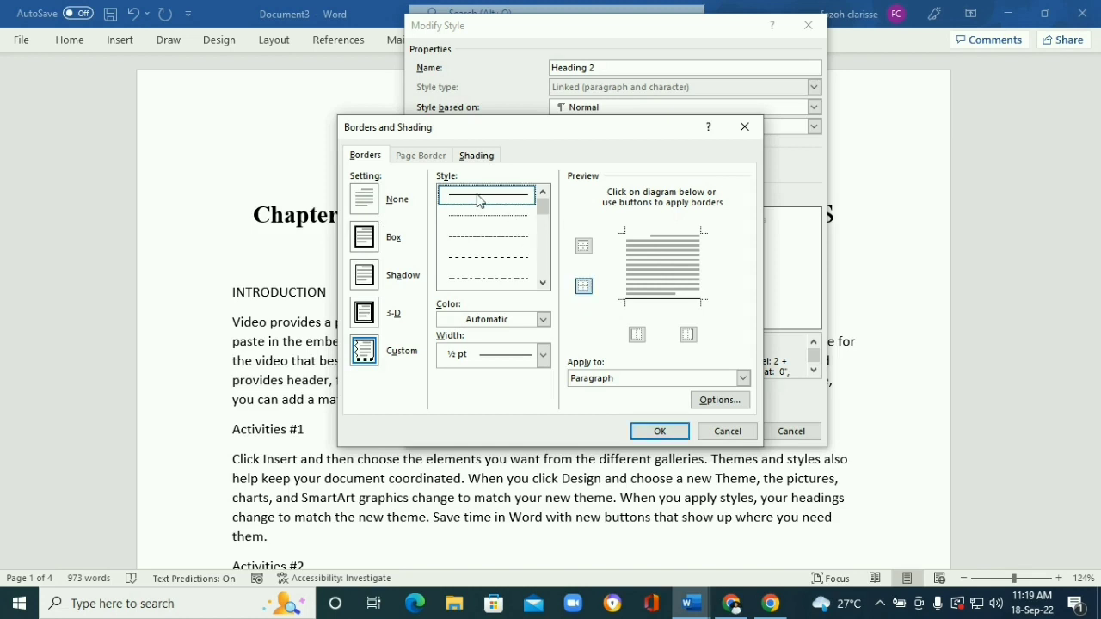
click(658, 432)
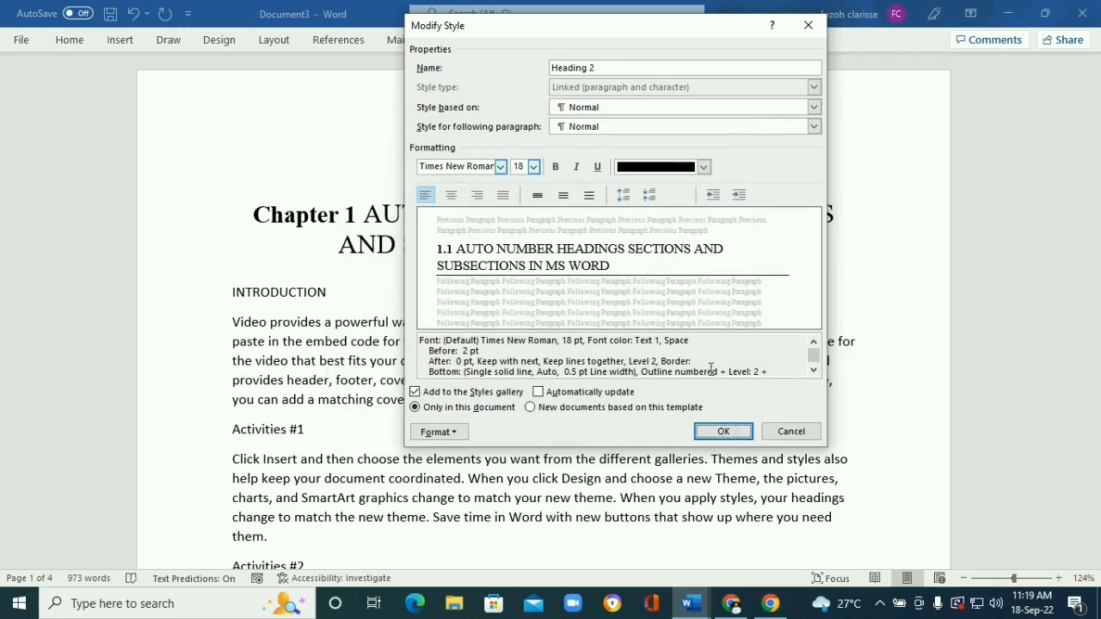
click(555, 167)
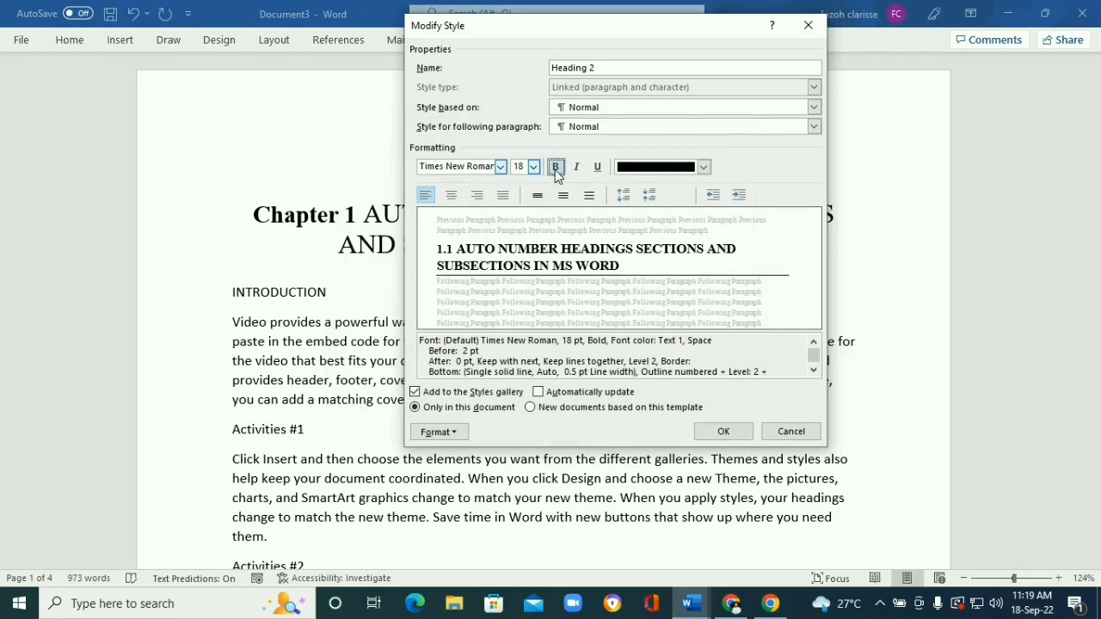
click(720, 431)
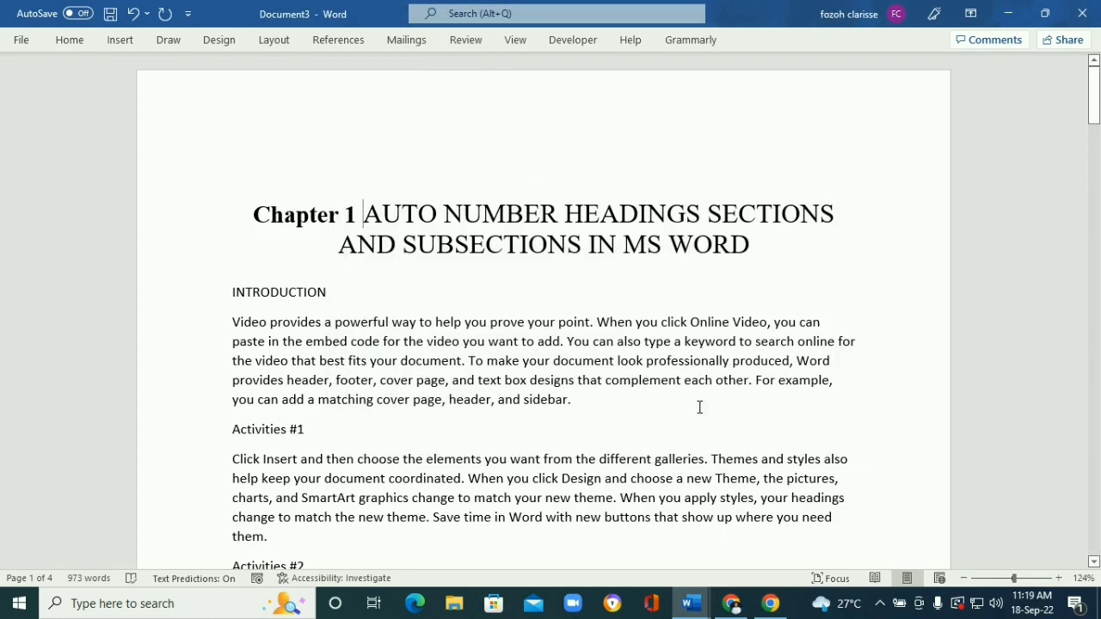
- Place the cursor before INTRODUCTION, then open the Heading 3 style for modification and set its font color to black
click(232, 291)
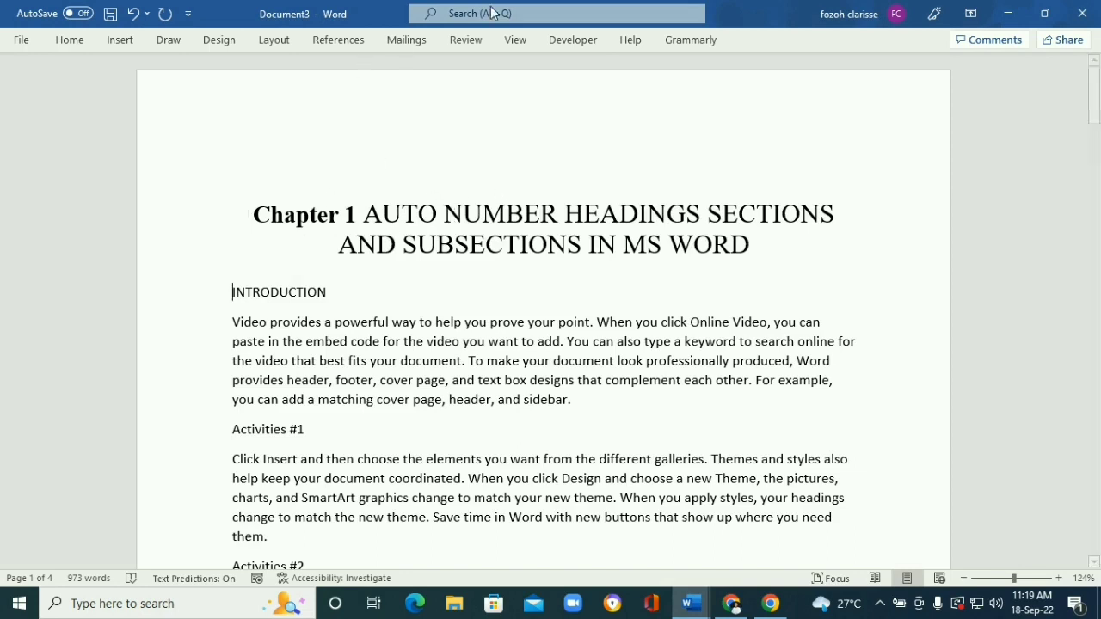
click(65, 40)
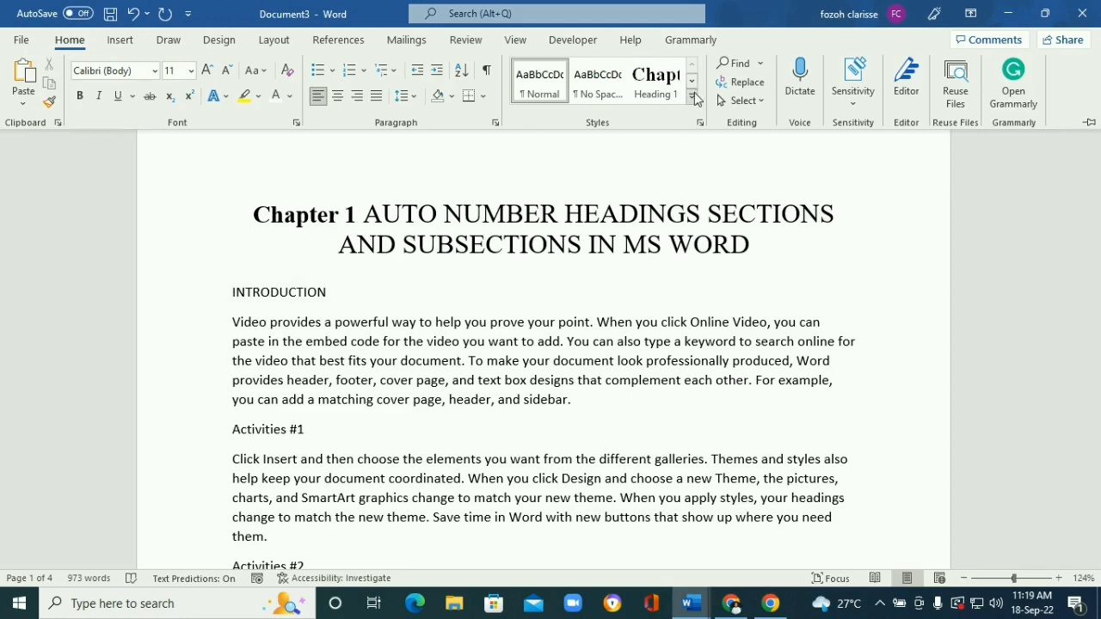
click(692, 100)
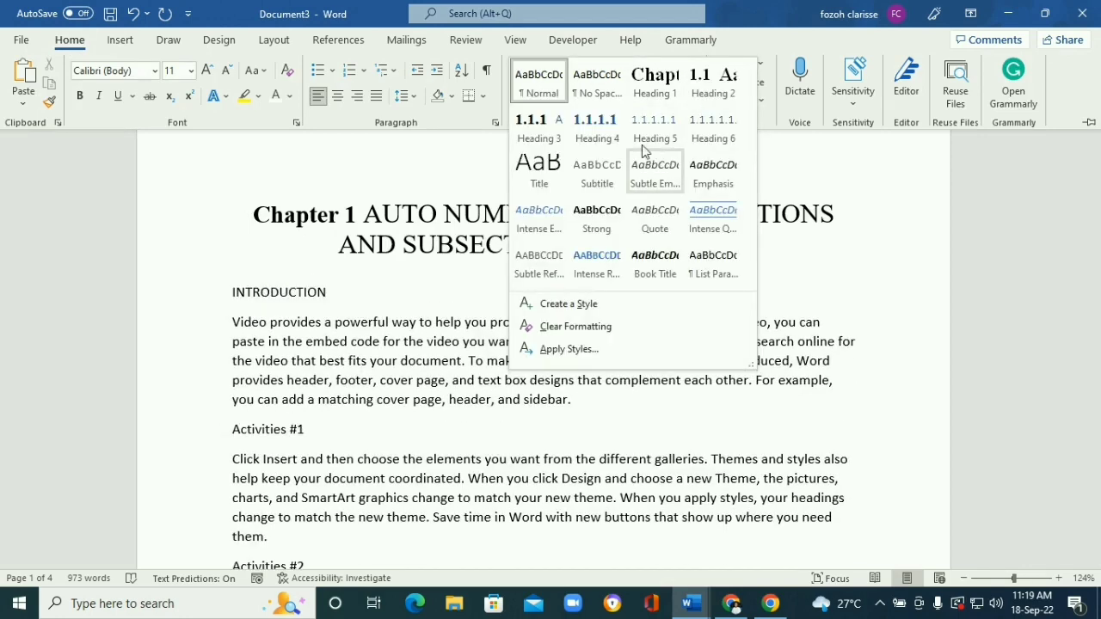
right_click(526, 136)
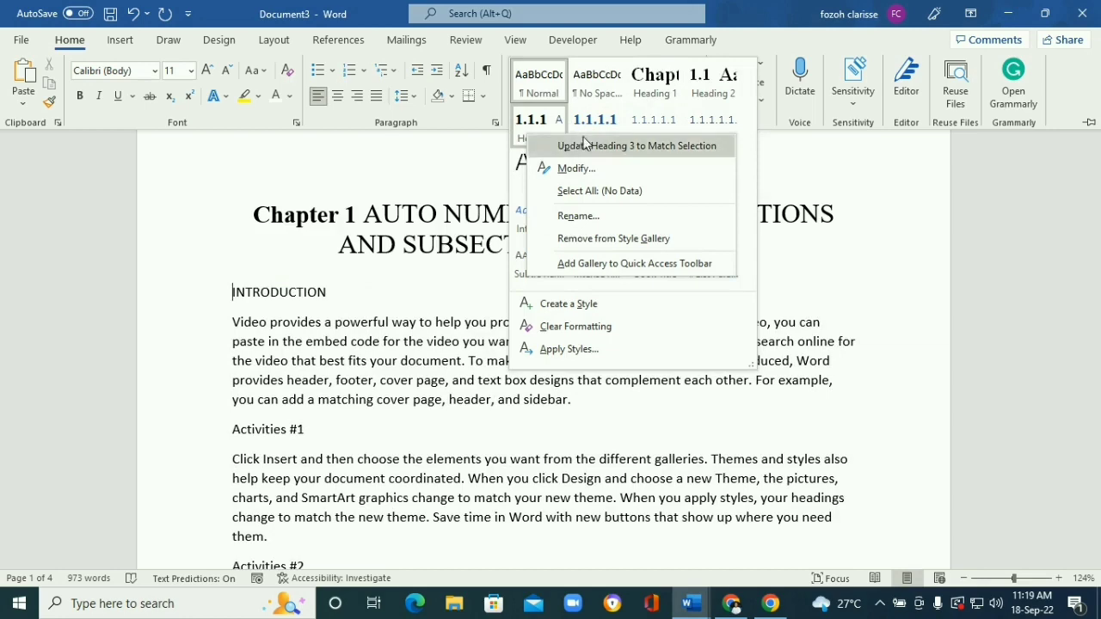
click(573, 169)
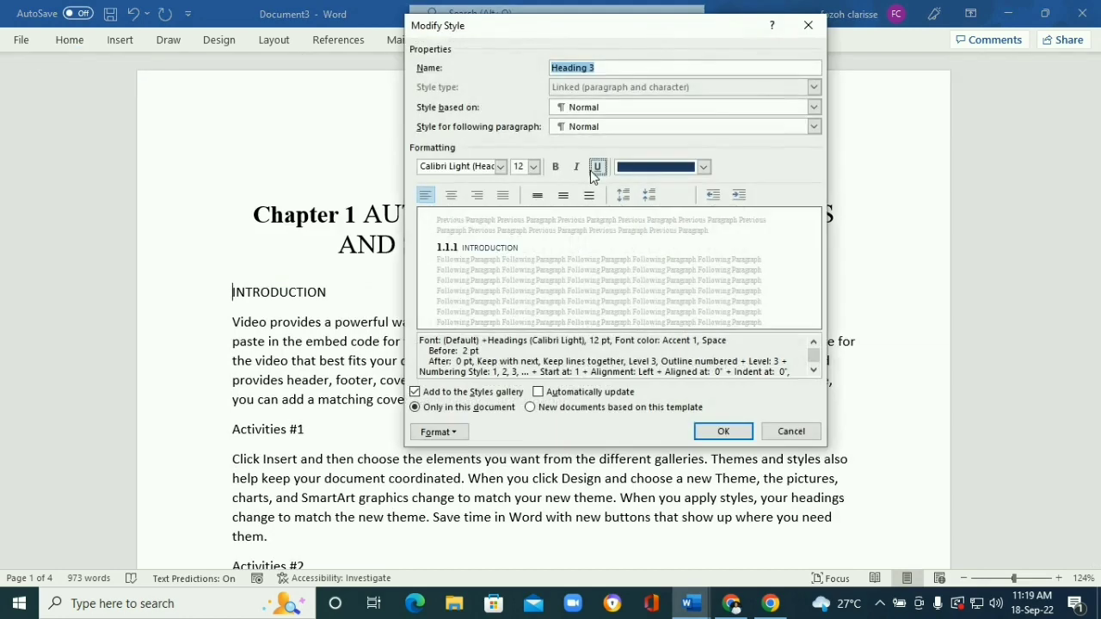
click(704, 167)
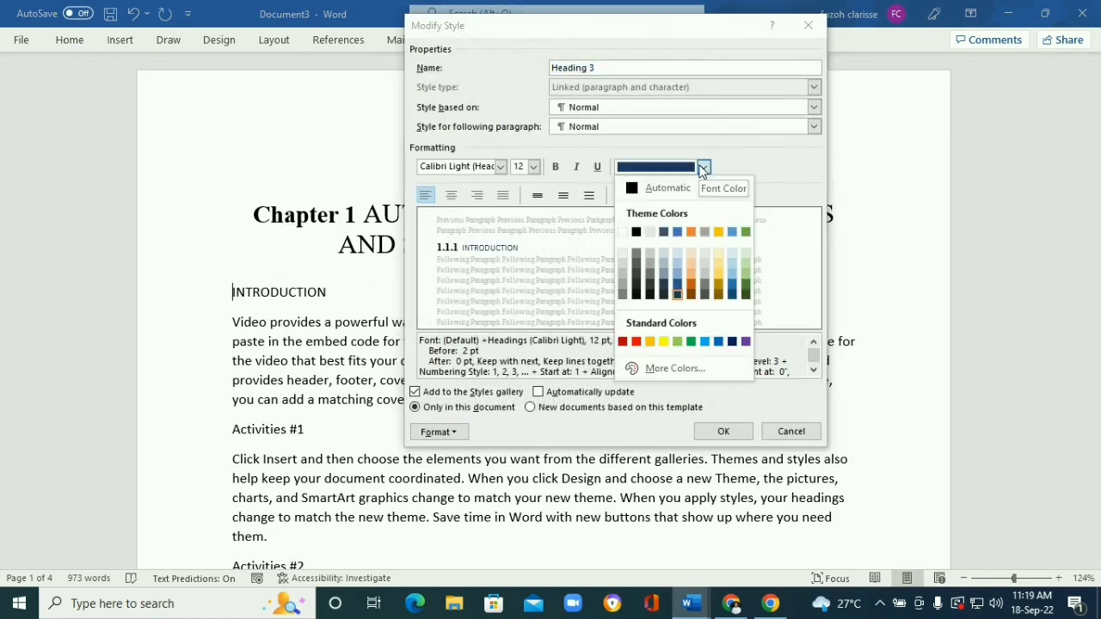
click(635, 233)
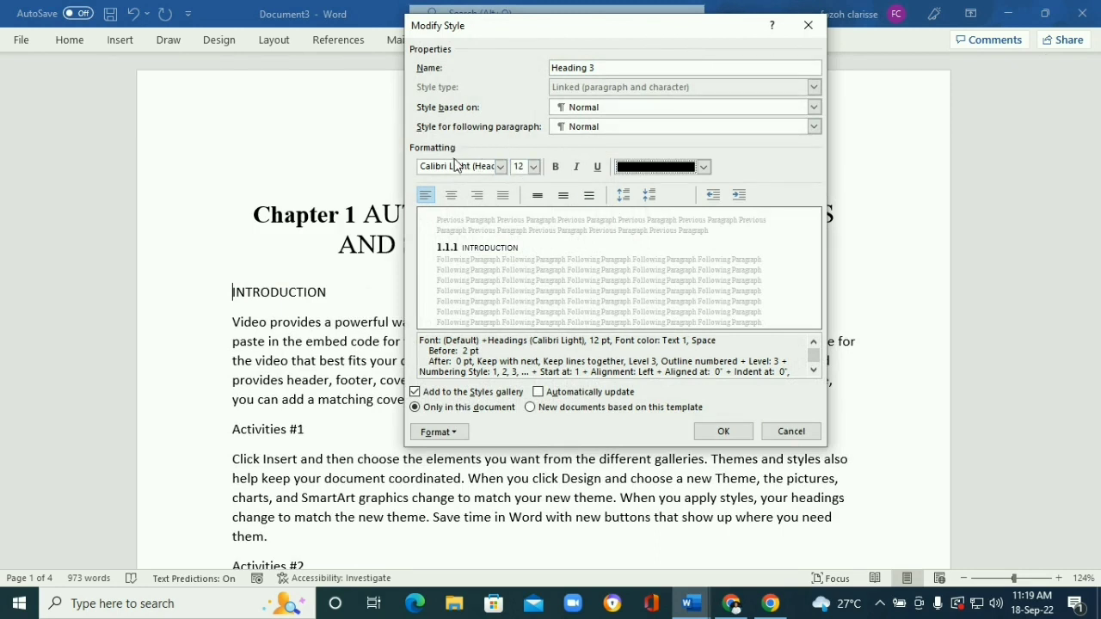
- Set the Heading 3 style to Times New Roman 16 pt with spacing of 14 pt before and 12 pt after, and apply the changes
click(532, 168)
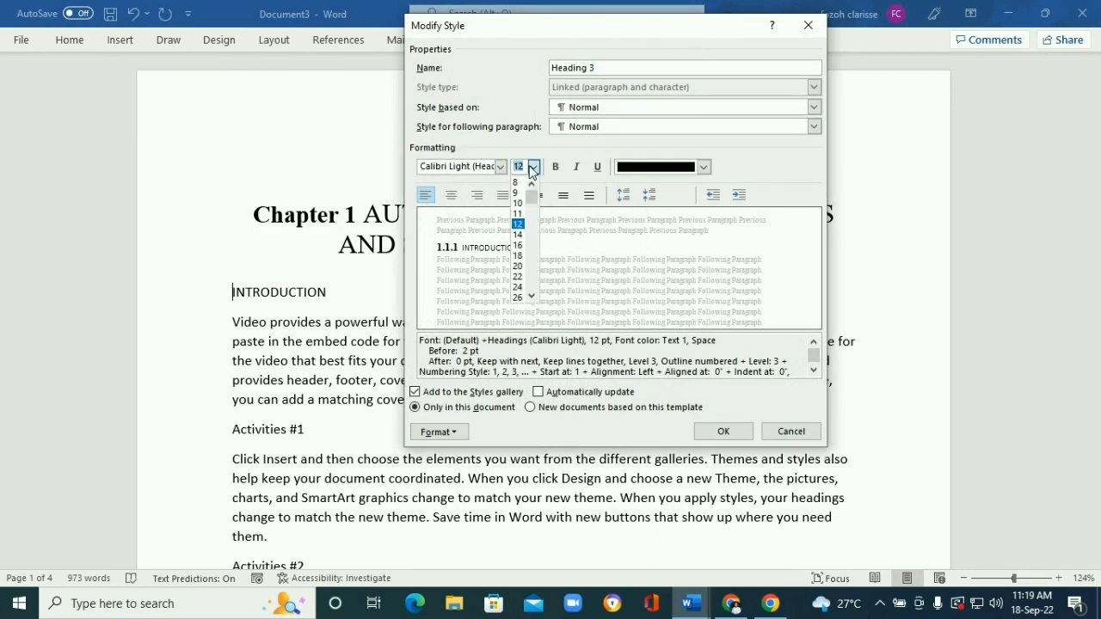
click(518, 245)
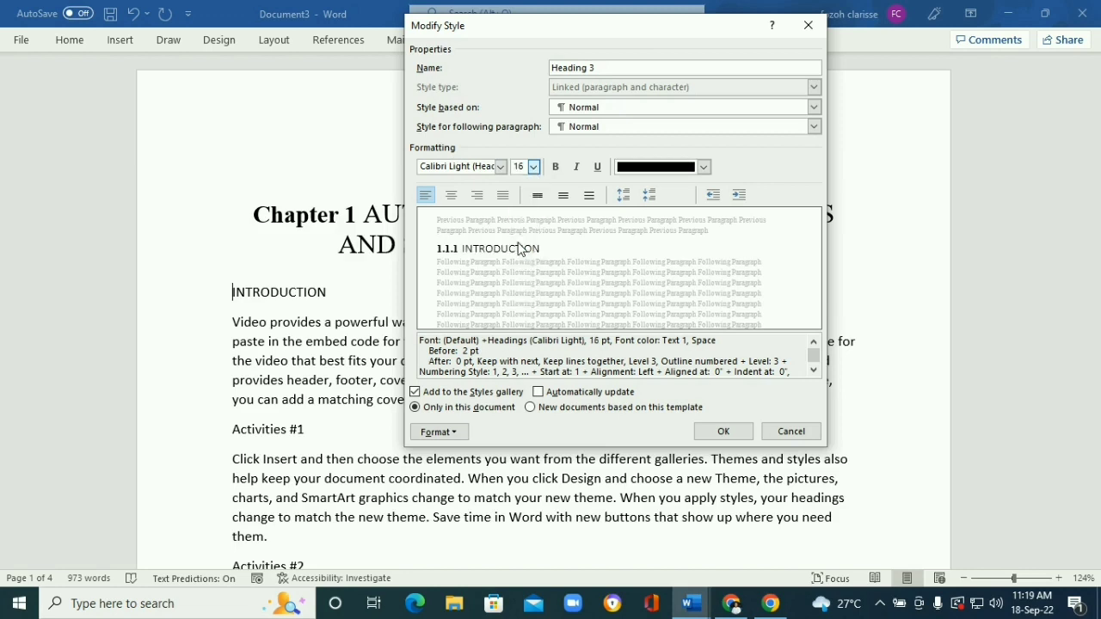
click(501, 167)
click(456, 218)
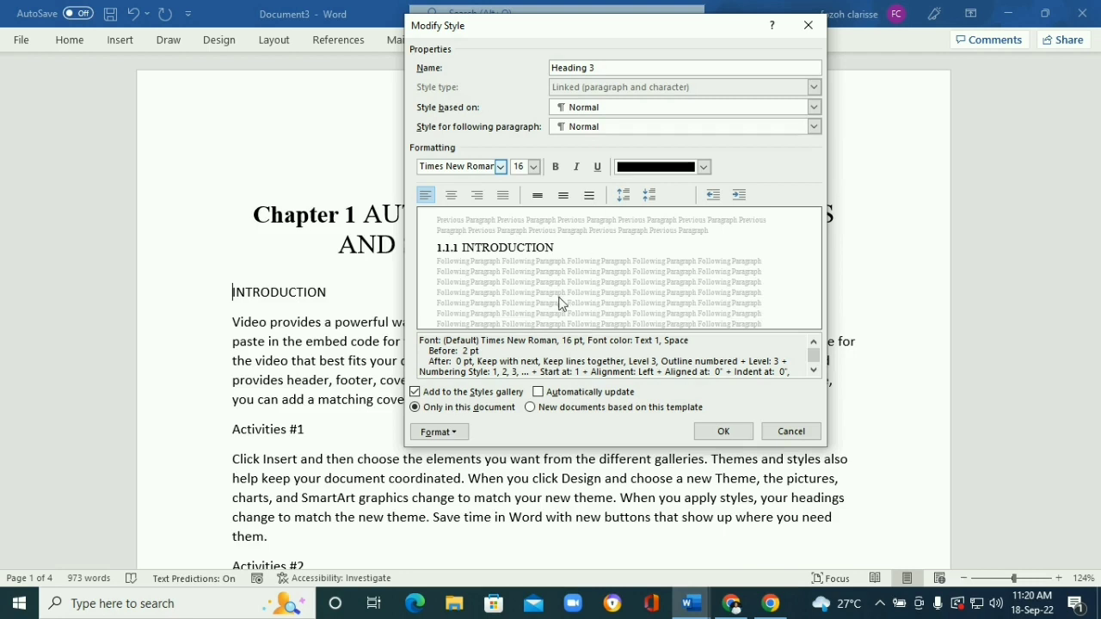
click(624, 196)
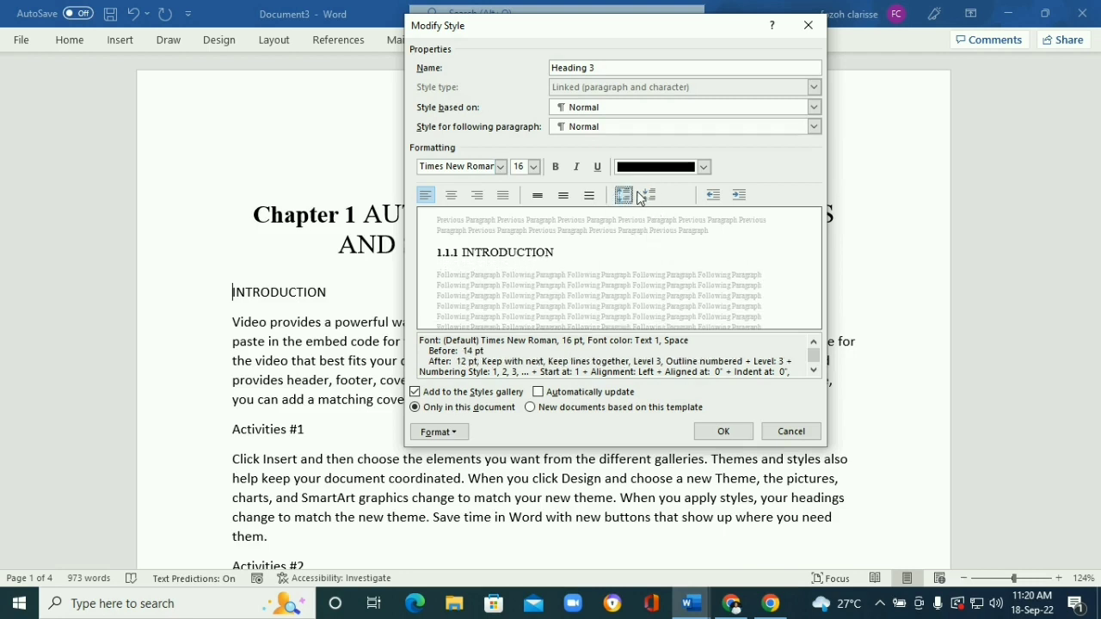
click(723, 432)
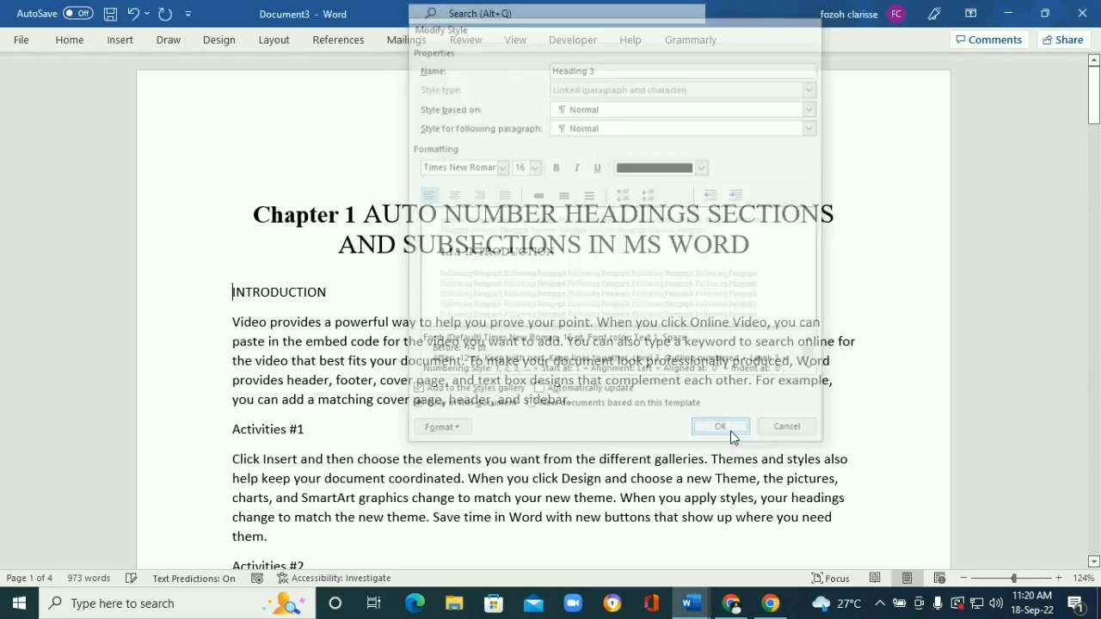
- Open the Heading 3 style for modification, review its font and spacing settings, and close it without changes
click(68, 41)
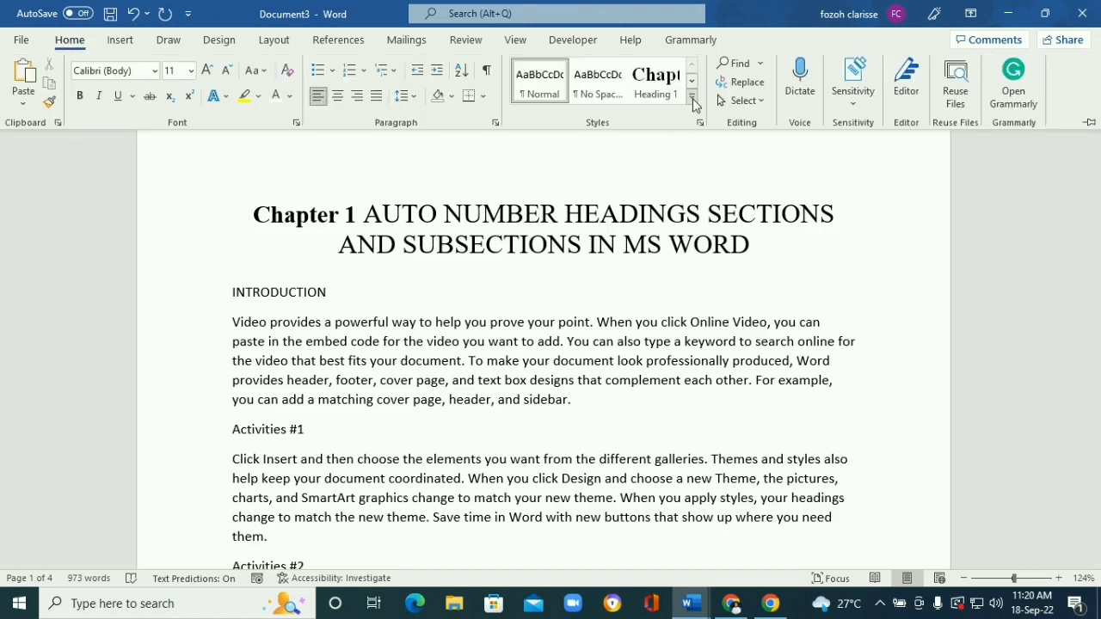
click(693, 102)
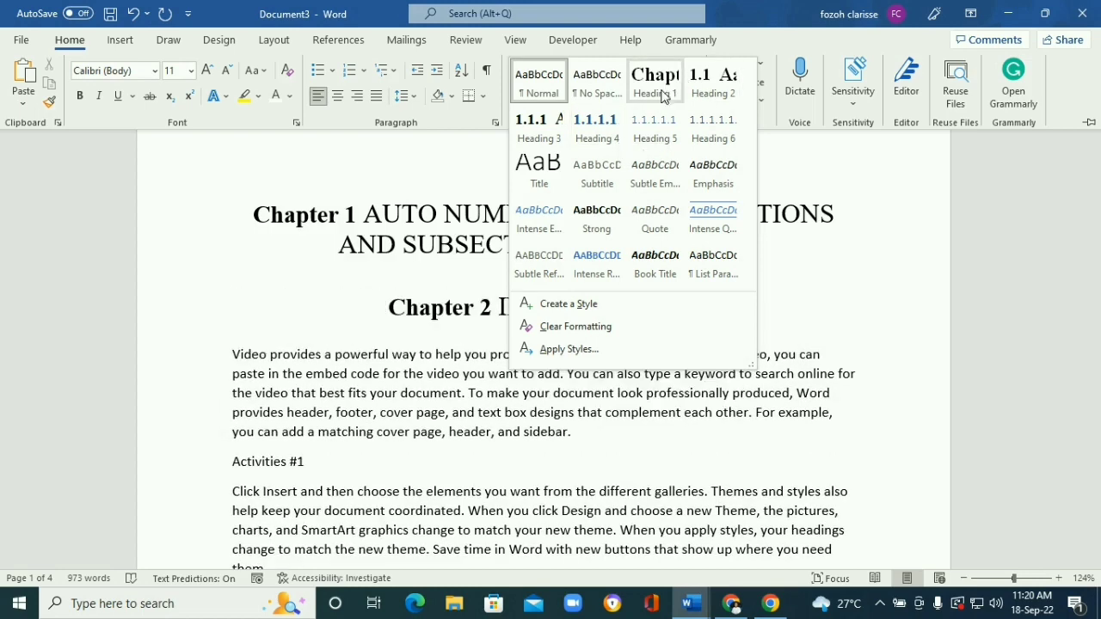
right_click(548, 127)
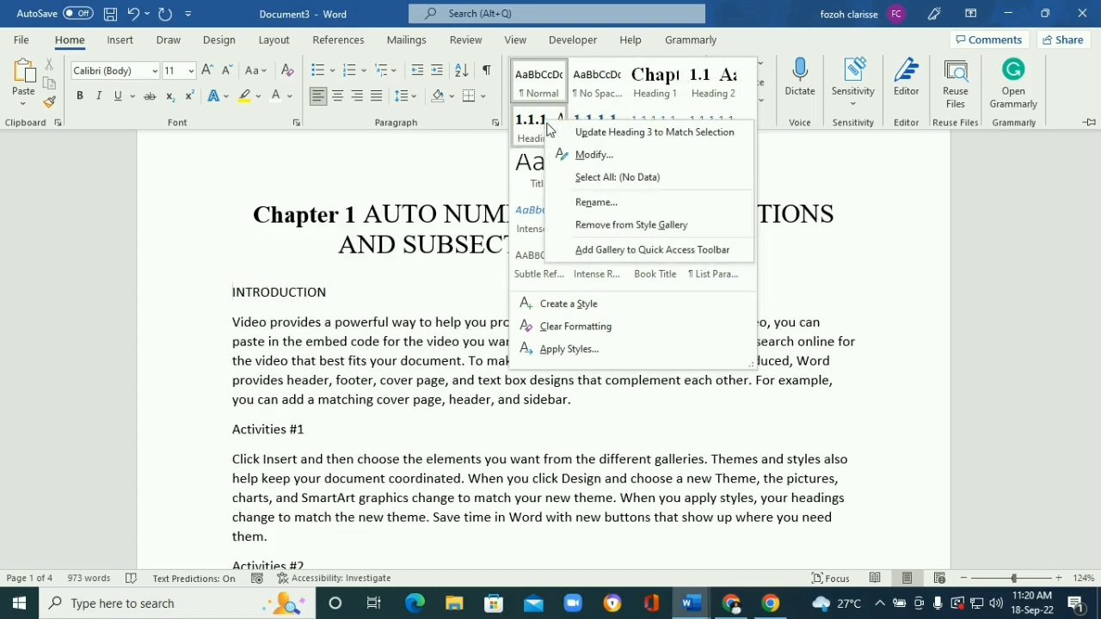
click(617, 156)
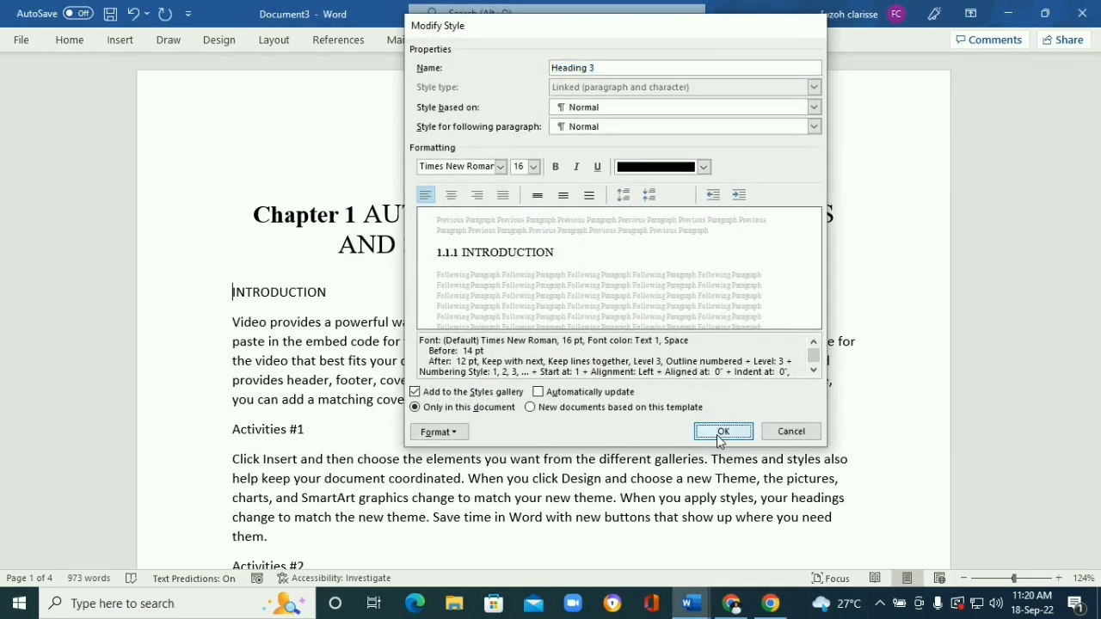
click(721, 433)
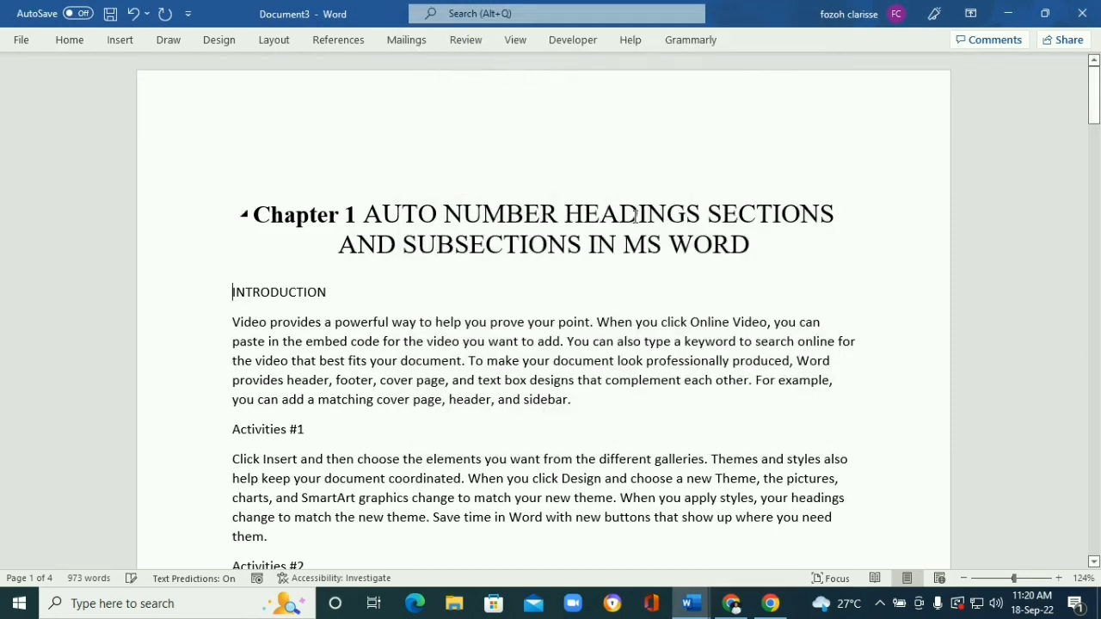
- Open the Heading 4 style for modification and set its font to Times New Roman 14 pt
click(67, 40)
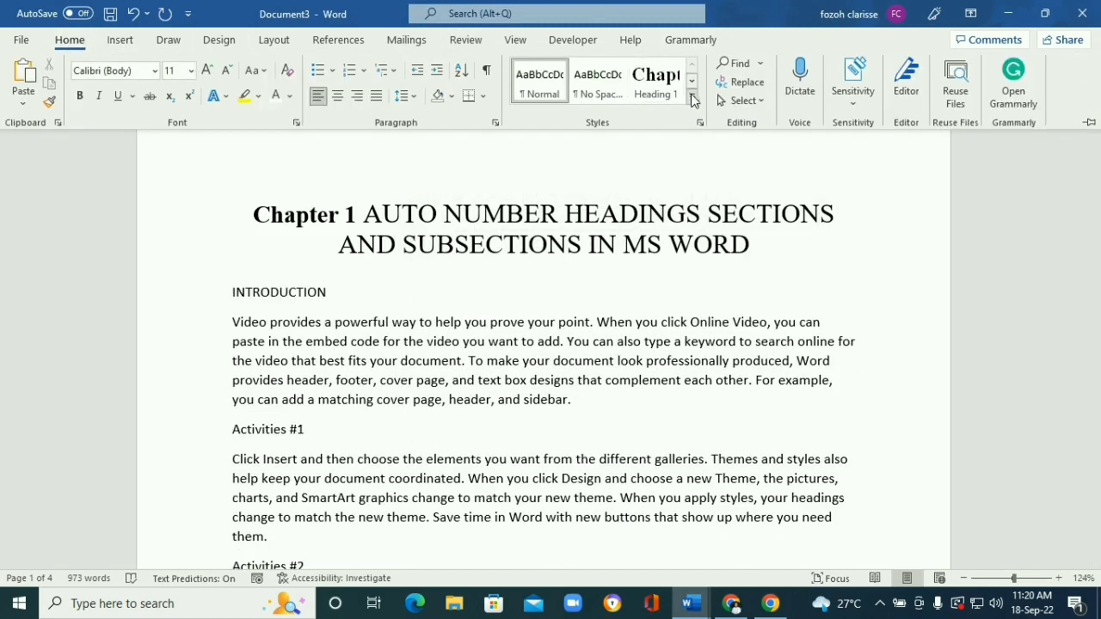
click(691, 81)
click(667, 95)
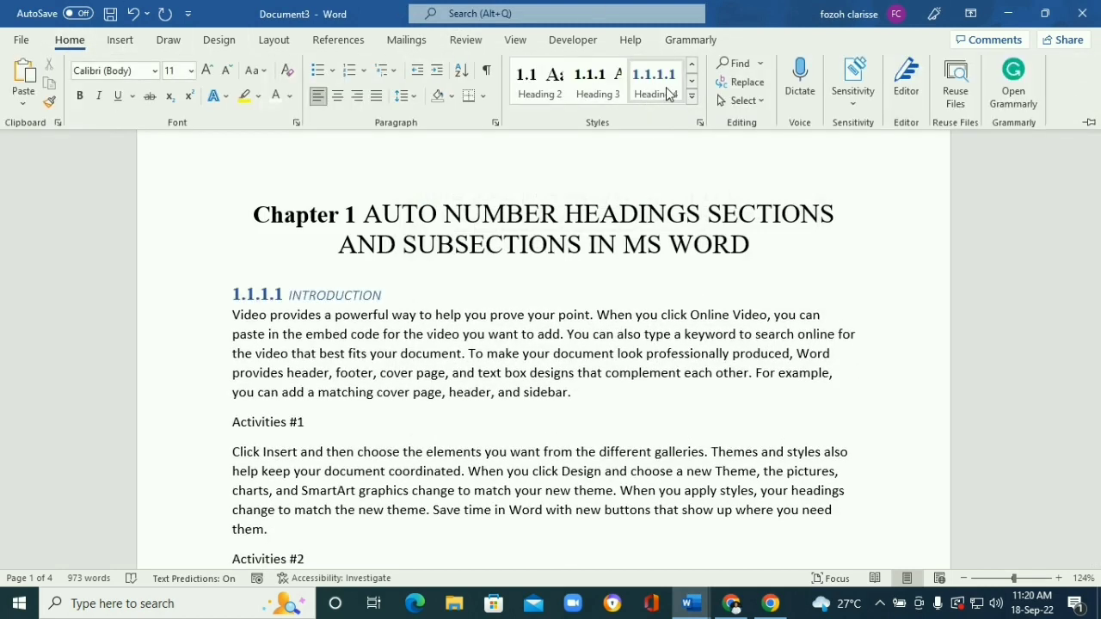
right_click(666, 88)
click(715, 124)
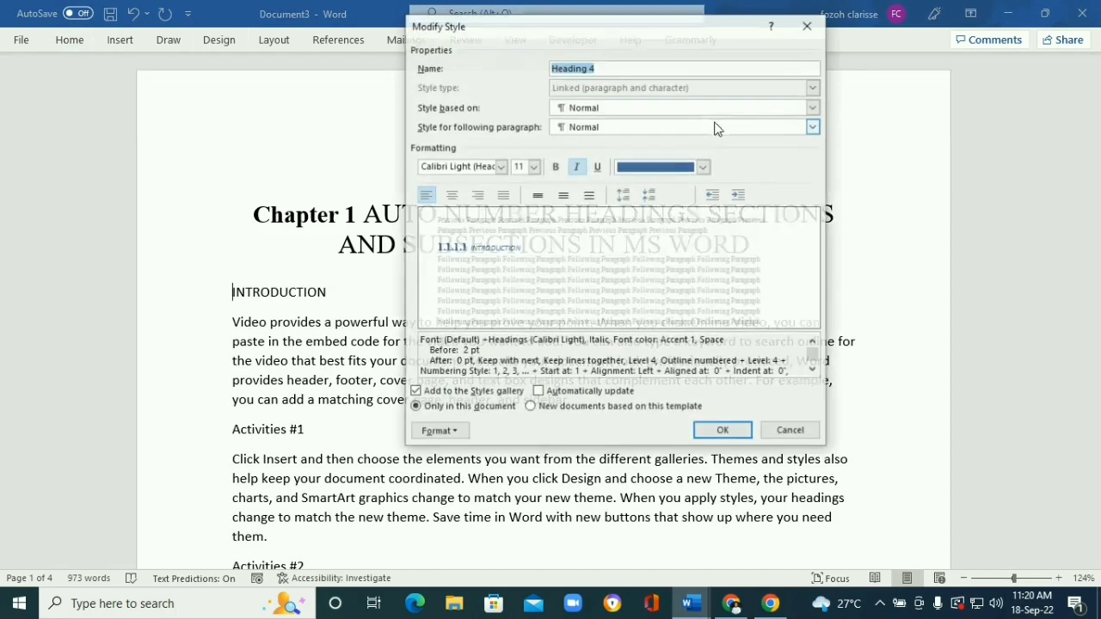
click(533, 168)
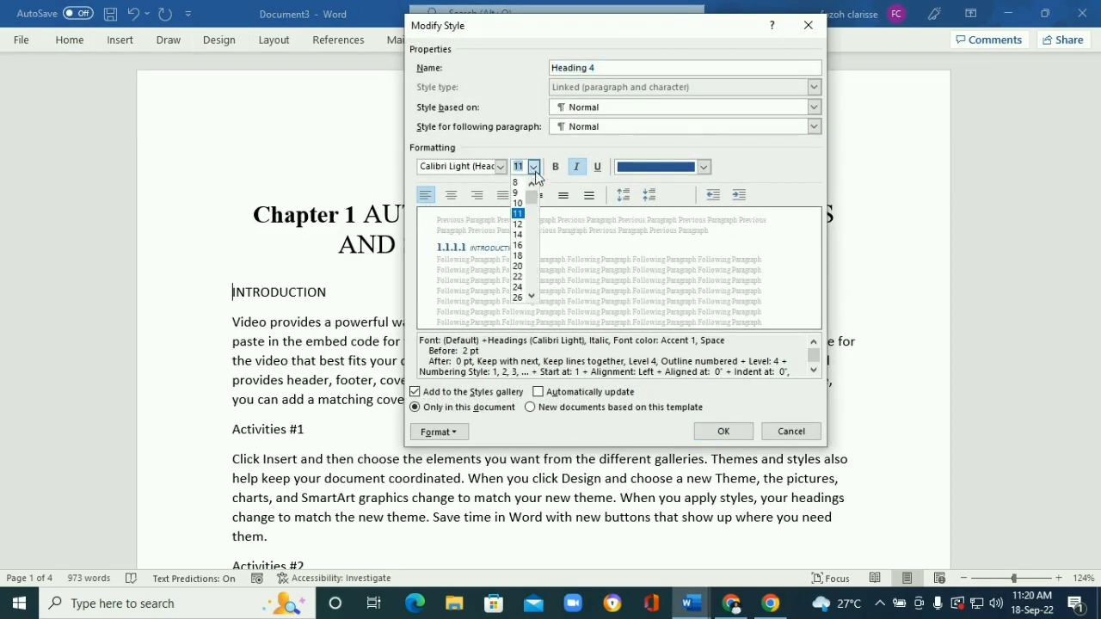
click(523, 232)
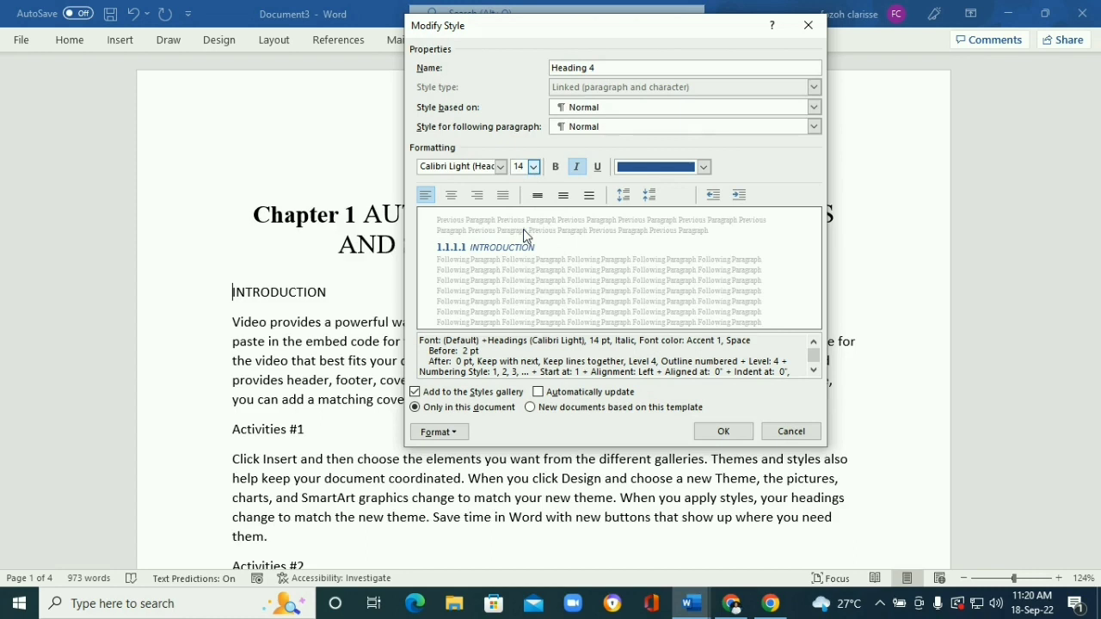
click(499, 167)
click(475, 222)
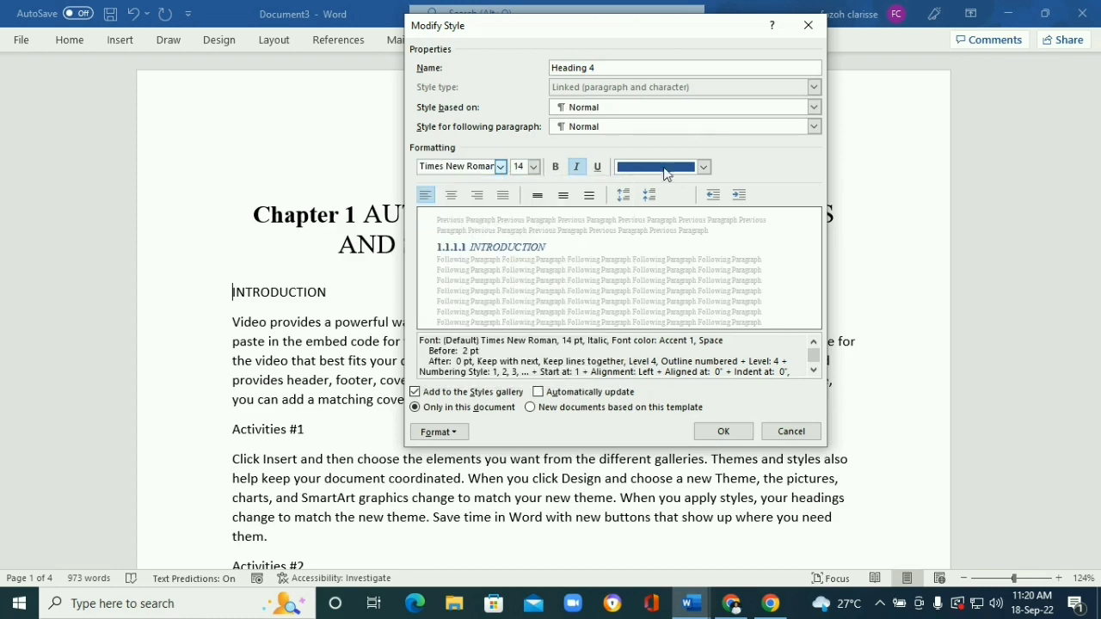
- Set the Heading 4 style's font color to black with spacing of 12 pt before and 12 pt after, and apply the changes
click(705, 170)
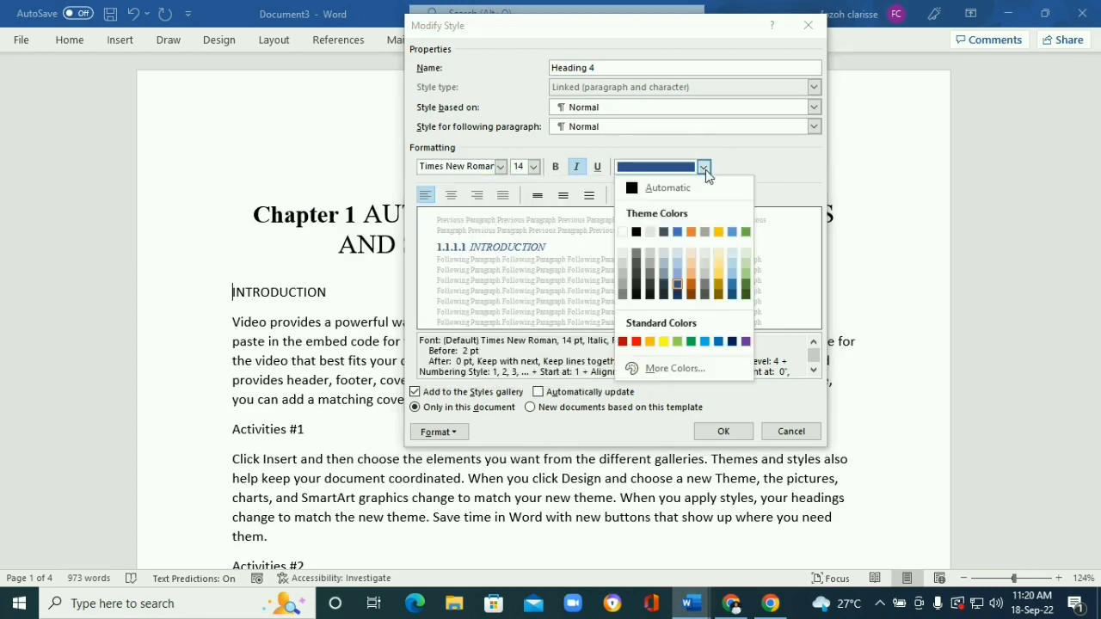
click(637, 232)
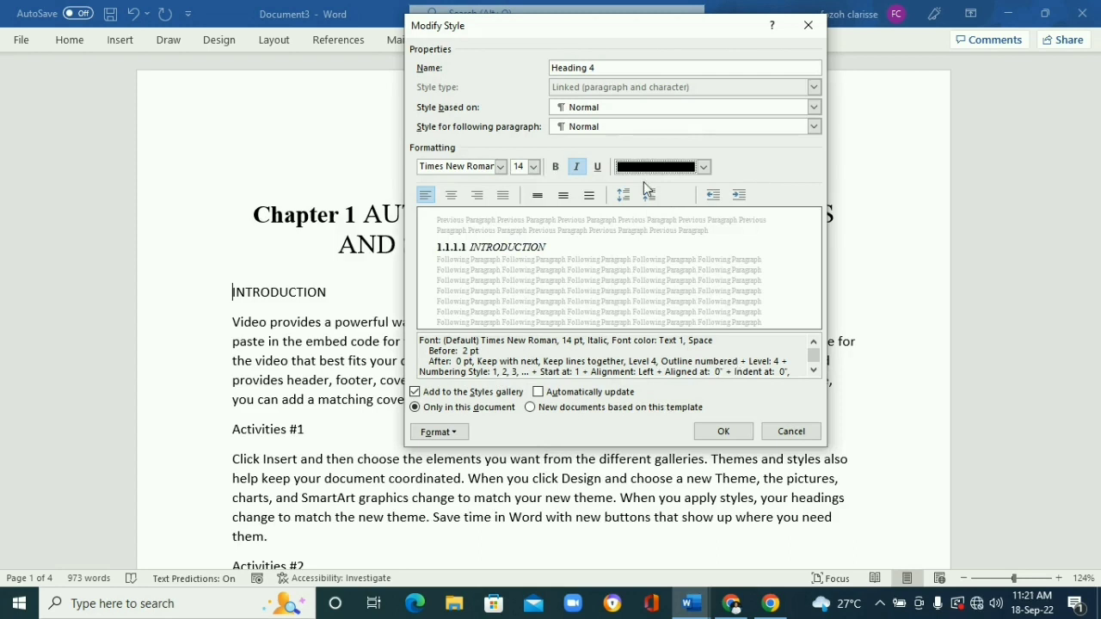
click(650, 197)
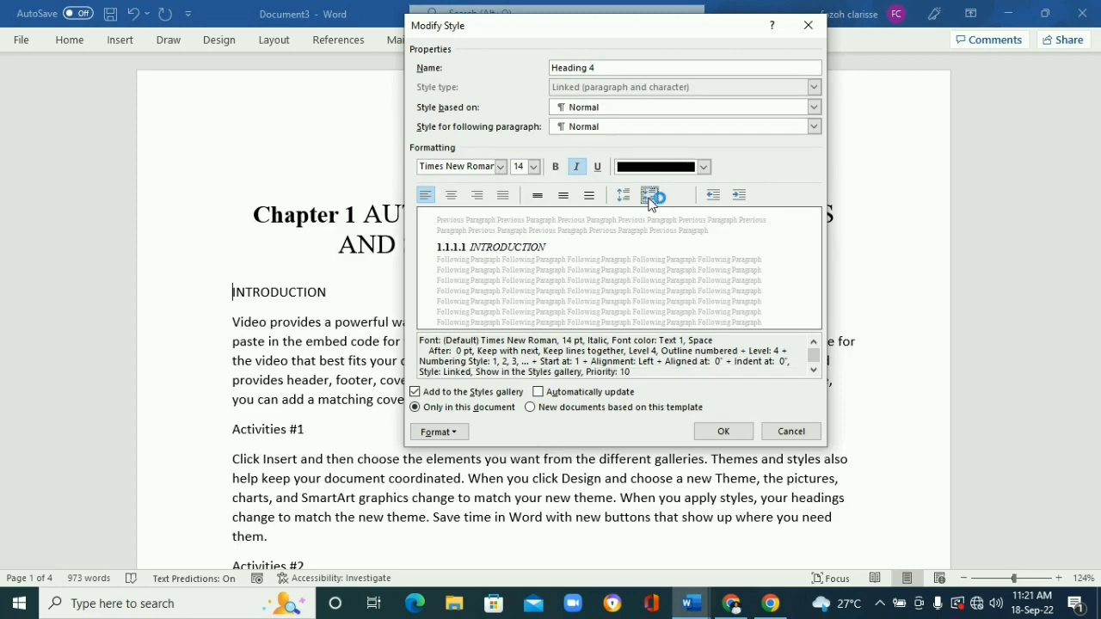
click(625, 195)
click(626, 195)
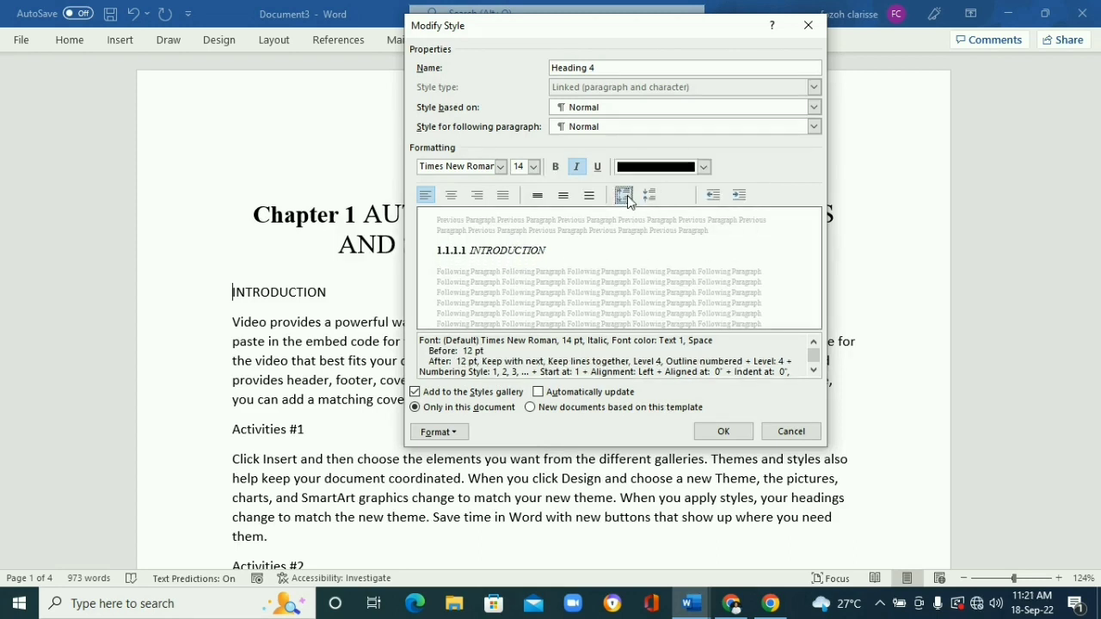
click(723, 432)
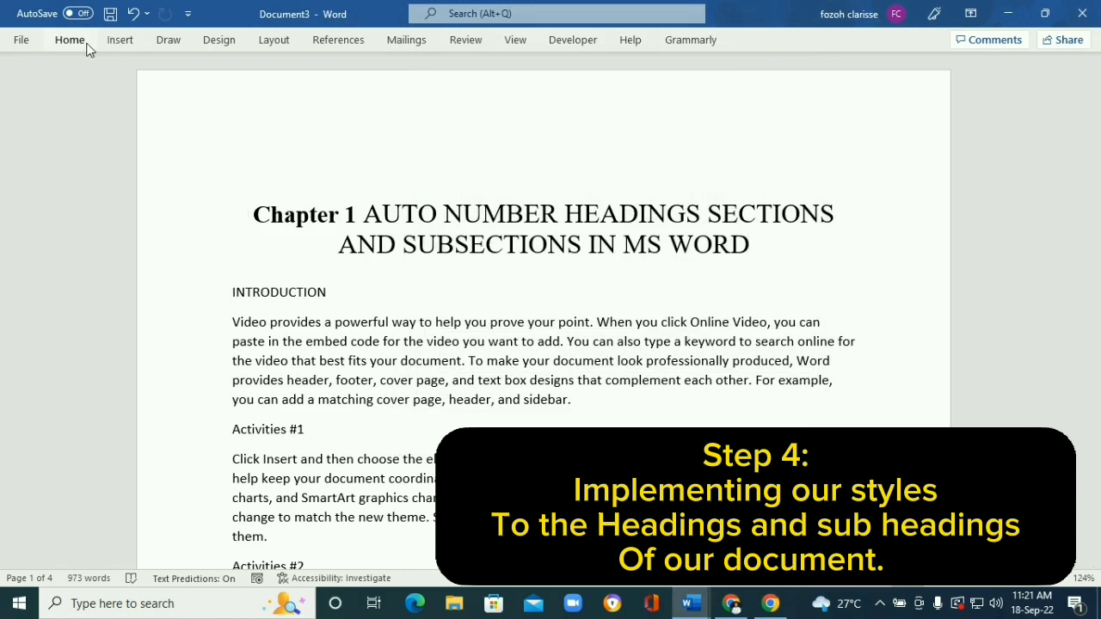
- Apply the Heading 1 style to the title AUTO NUMBER HEADINGS SECTIONS AND SUBSECTIONS IN MS WORD
click(85, 46)
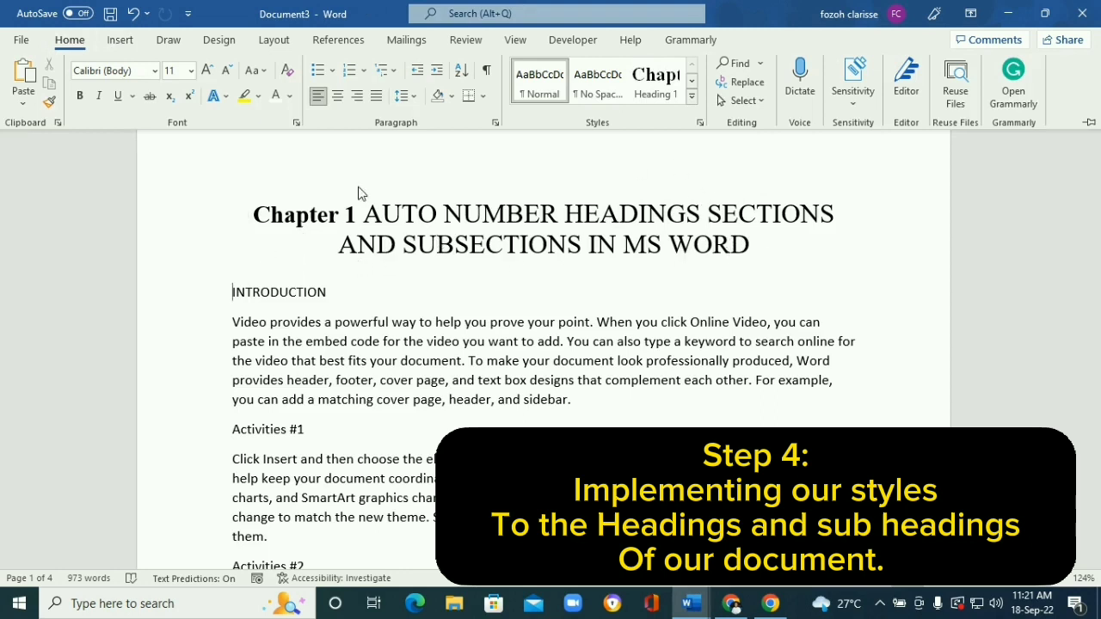
click(361, 219)
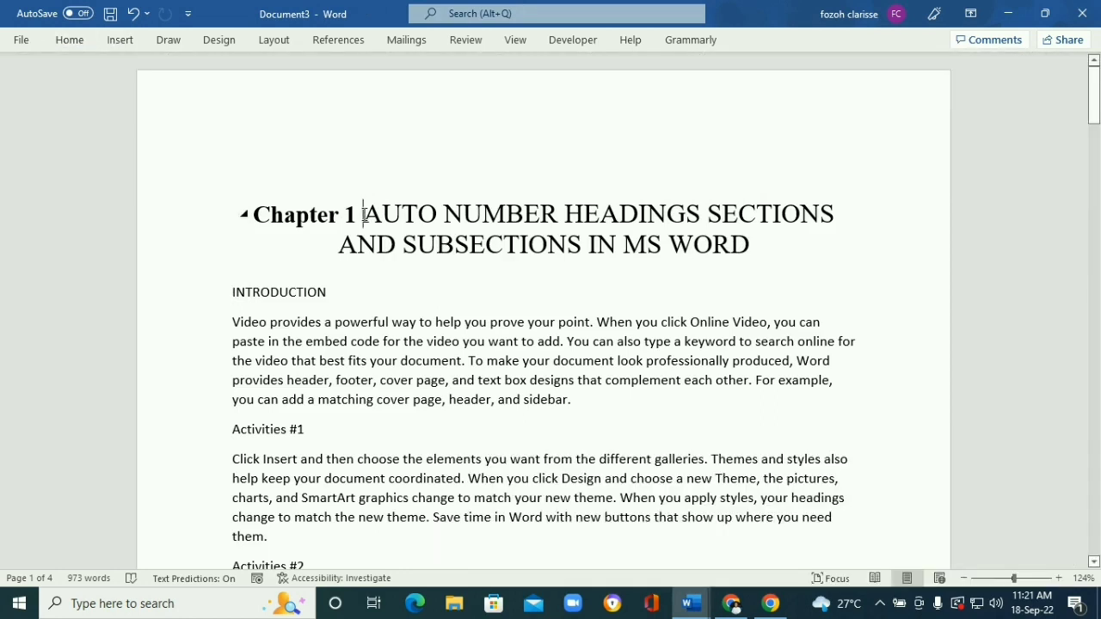
click(69, 40)
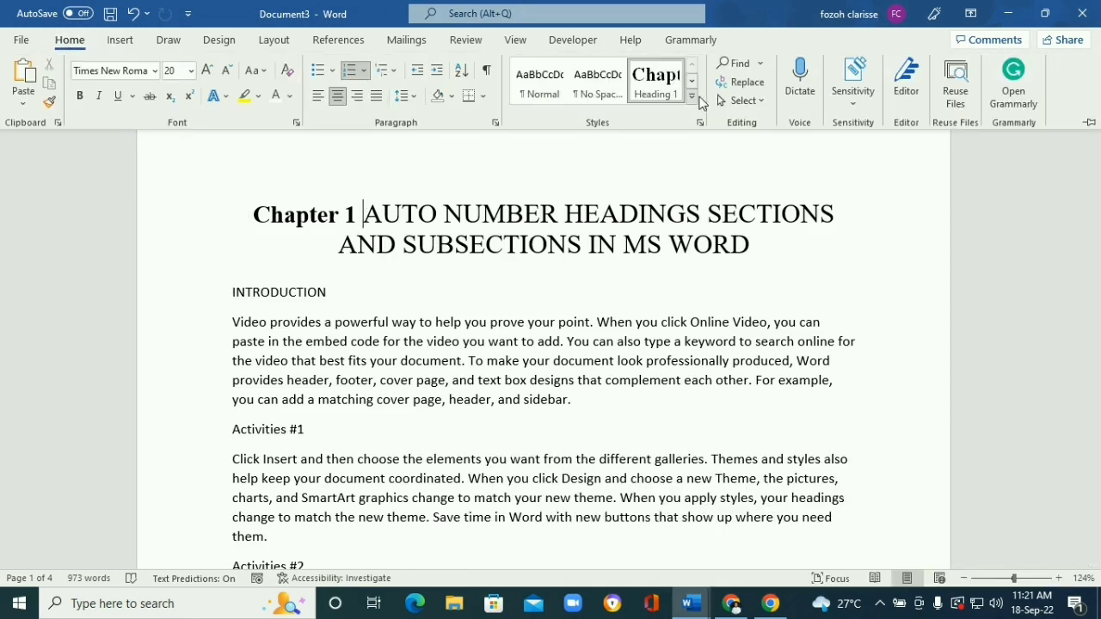
click(653, 78)
click(1020, 285)
- Apply the Heading 1 style to the line ADDING TABLE OF CONTENT on page 2
drag(1098, 112, 1097, 245)
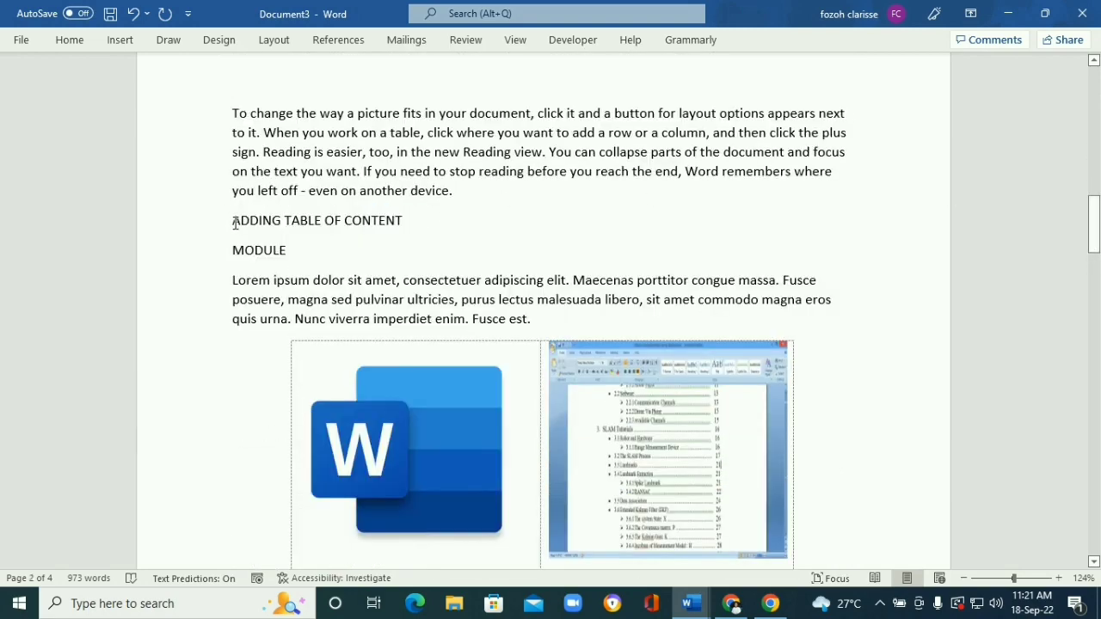
click(68, 40)
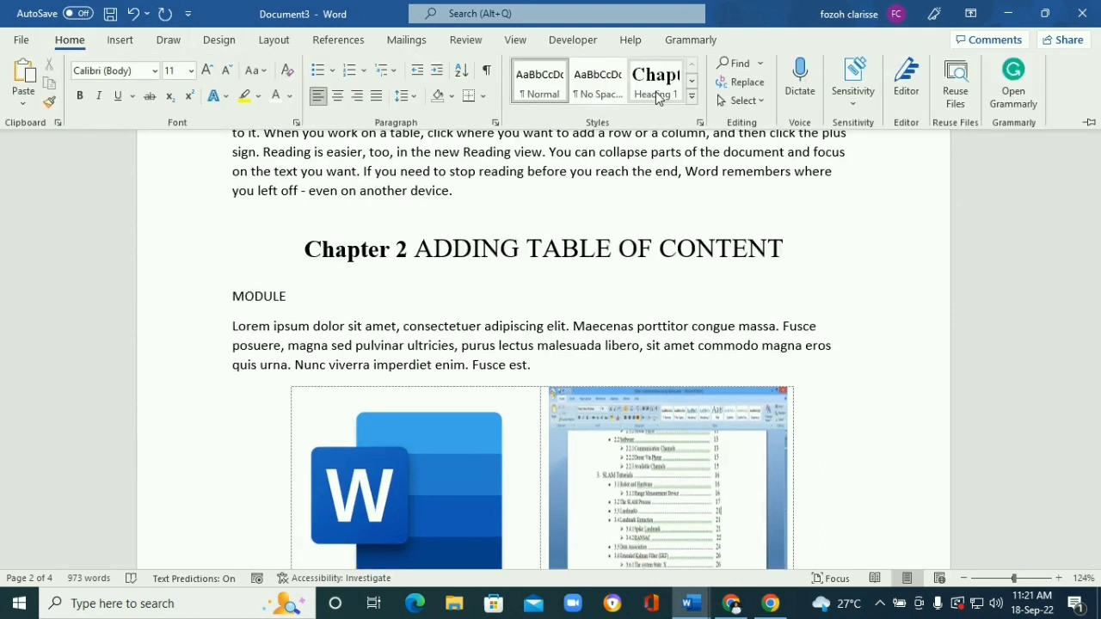
click(656, 91)
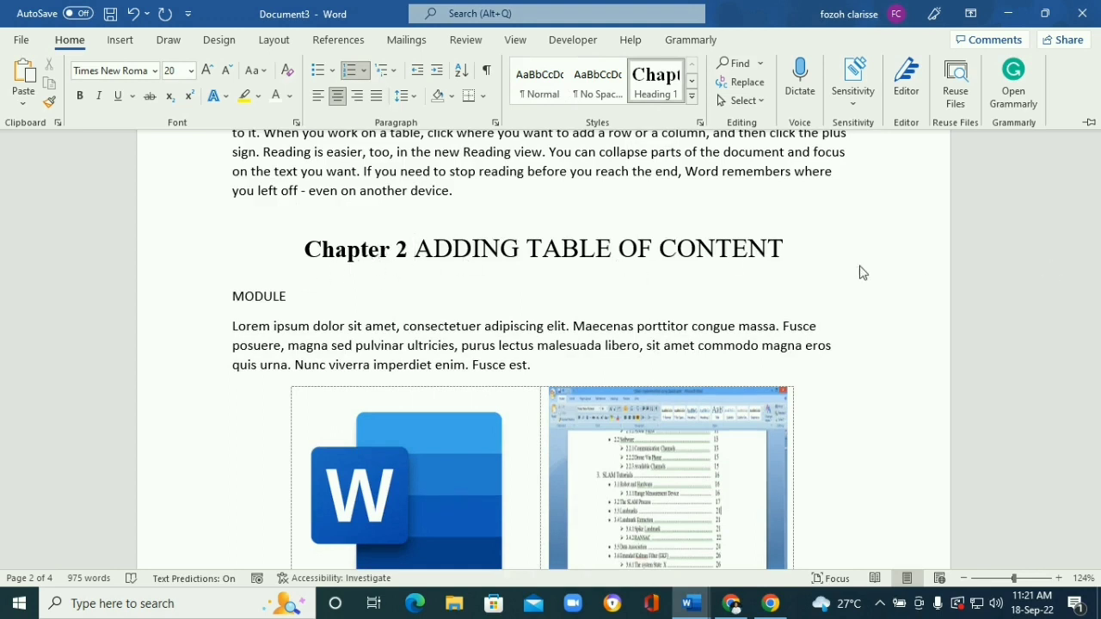
click(1030, 354)
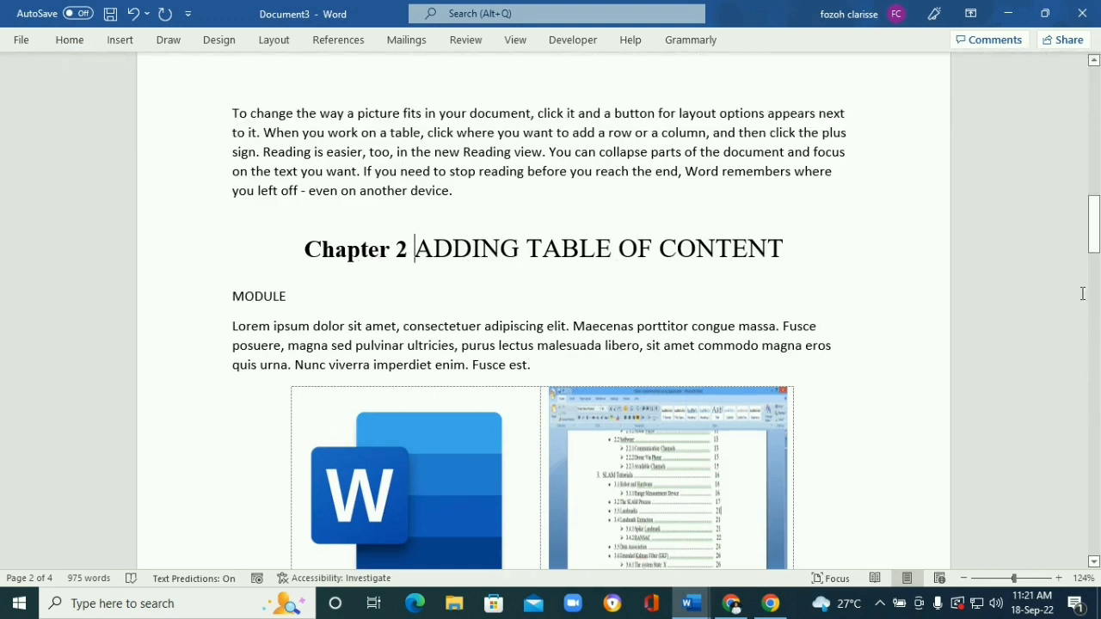
- Apply the Heading 1 style to the line FORMATING A WORD DOCUMENT on page 3
drag(1094, 247, 1093, 374)
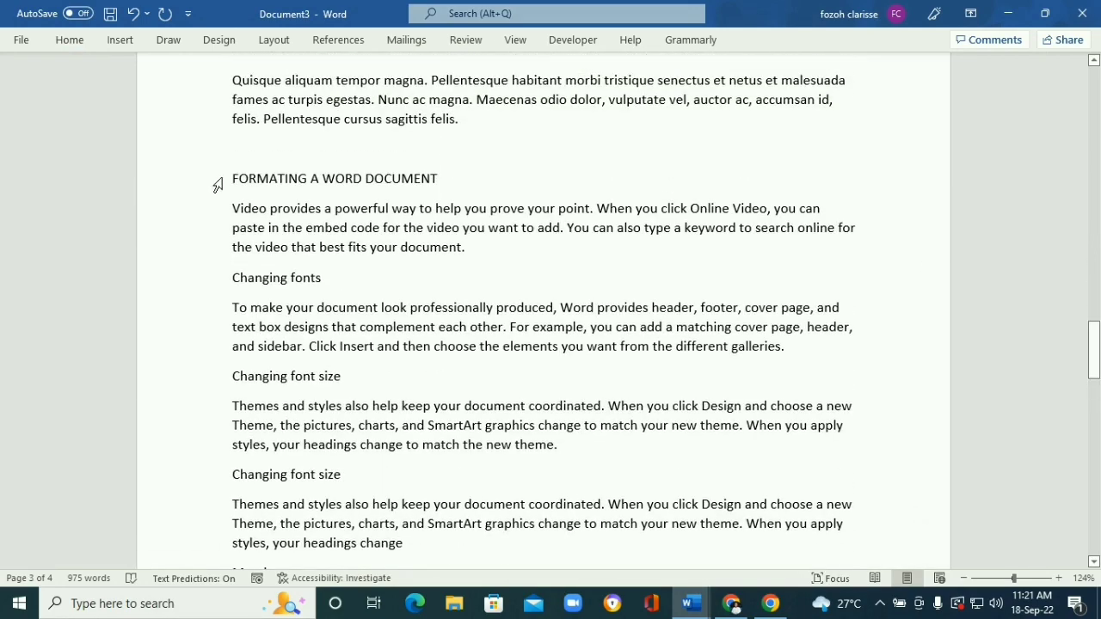
click(65, 43)
click(668, 86)
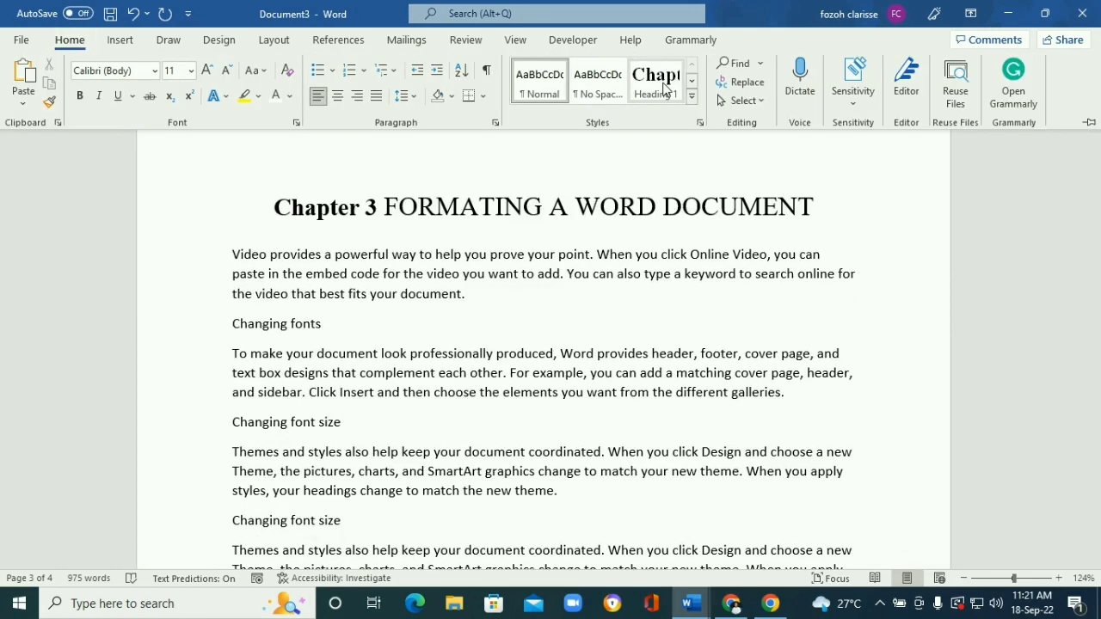
click(667, 86)
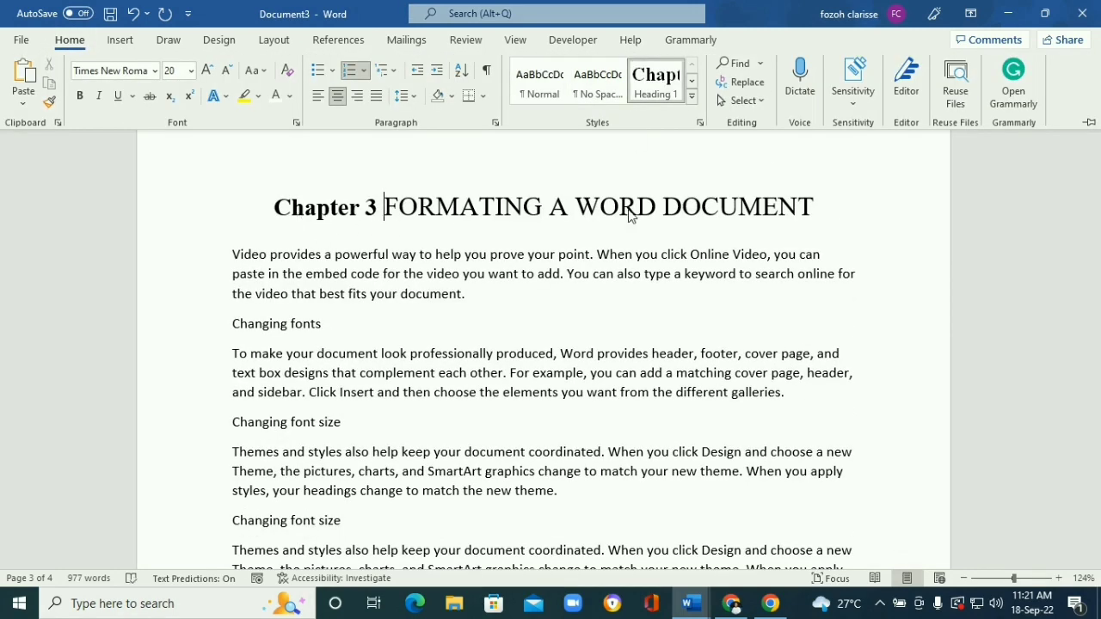
click(1054, 447)
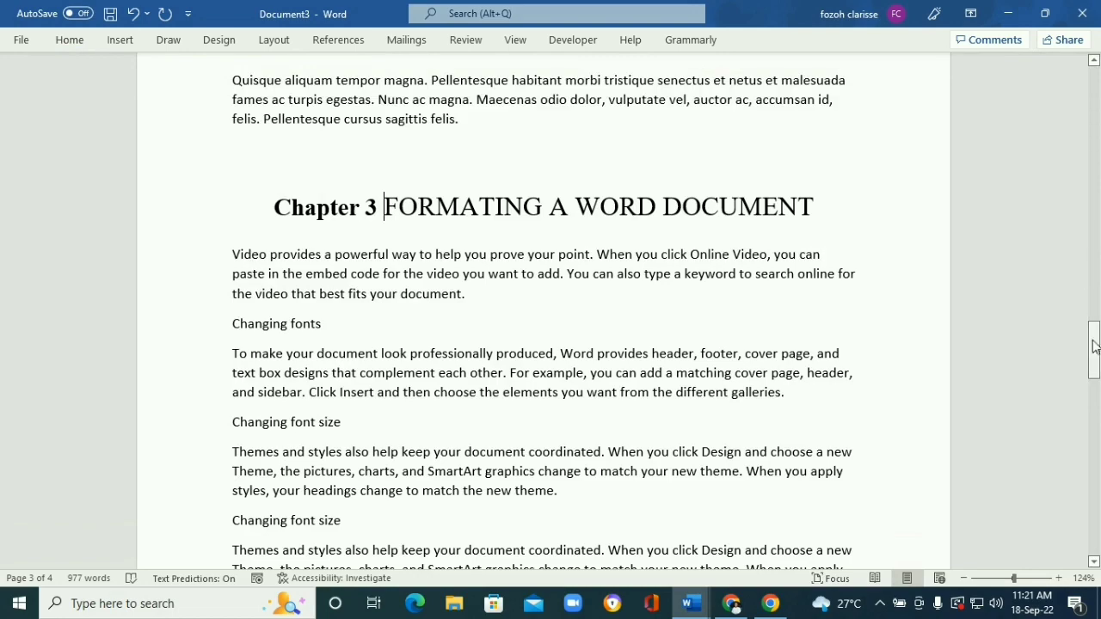
- Apply the Heading 2 style to INTRODUCTION below the first chapter title
drag(1096, 344, 1095, 83)
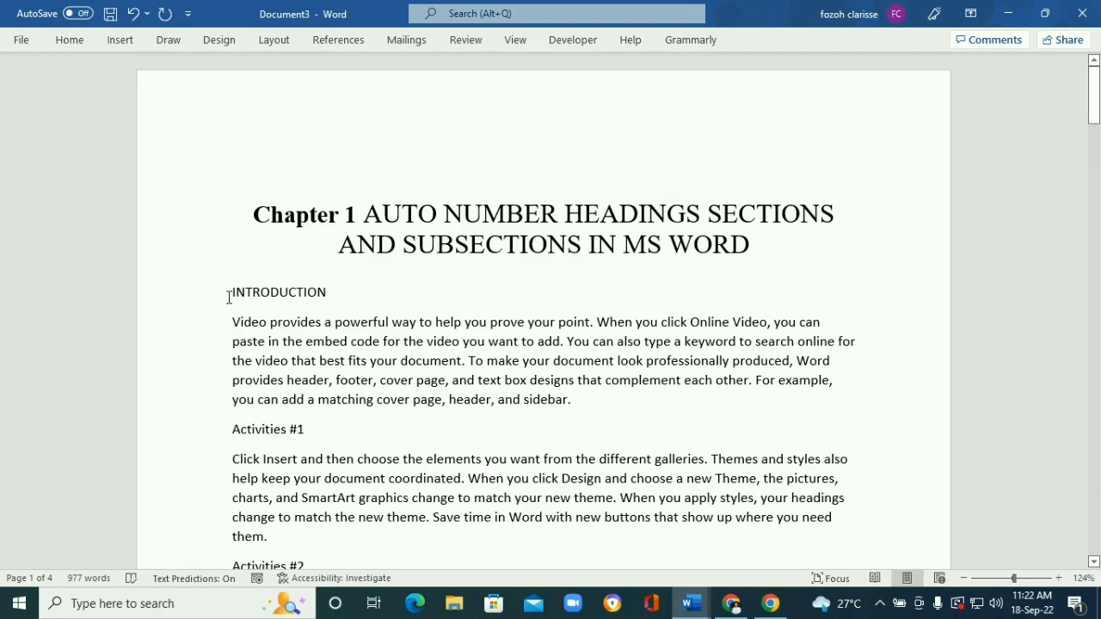
click(69, 40)
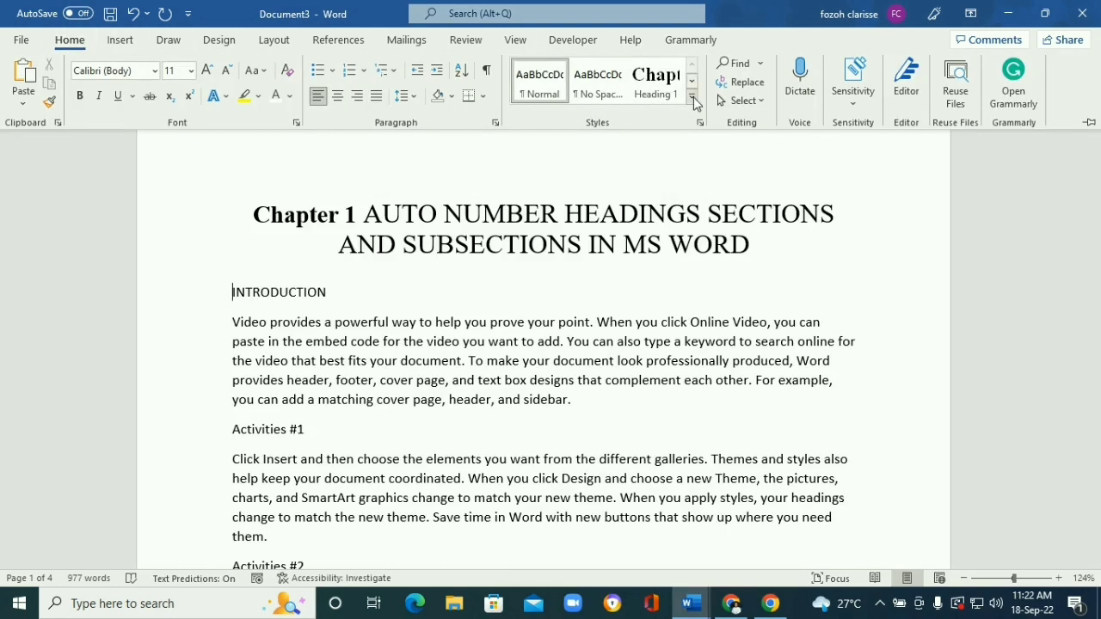
click(693, 101)
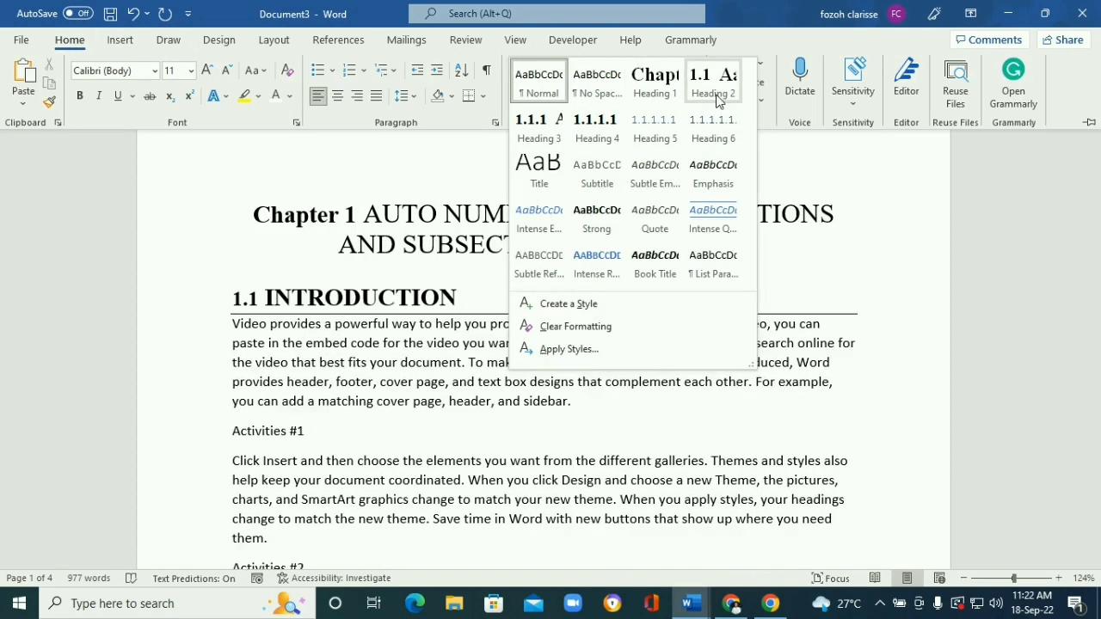
click(716, 101)
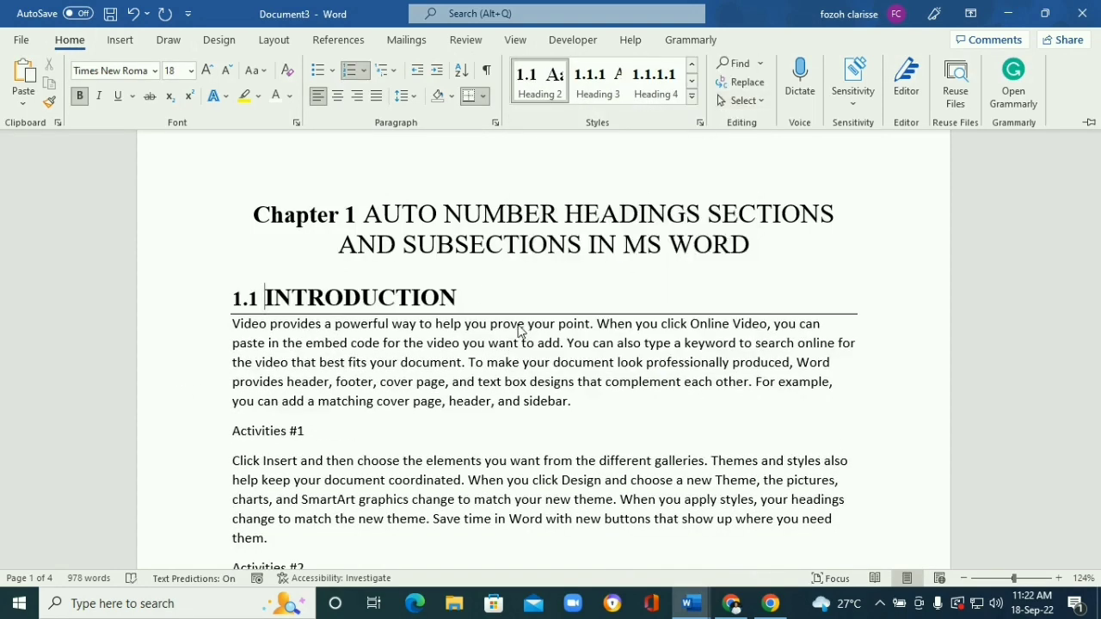
key(ctrl+F1)
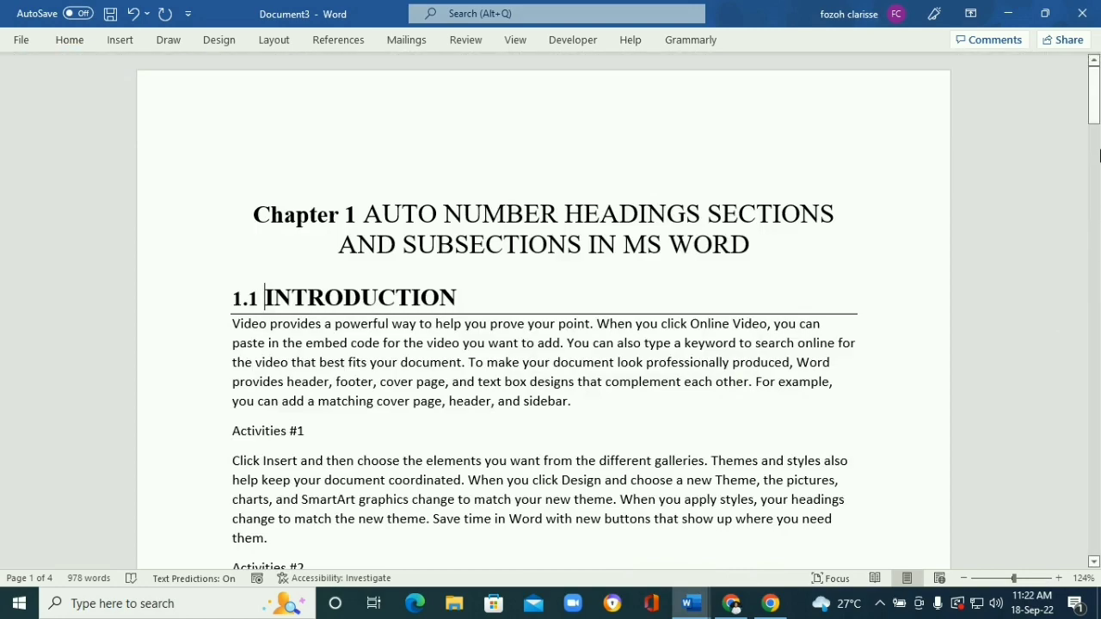
- Apply the Heading 2 style to the line MODULE below the Chapter 2 title
drag(1097, 99, 1097, 246)
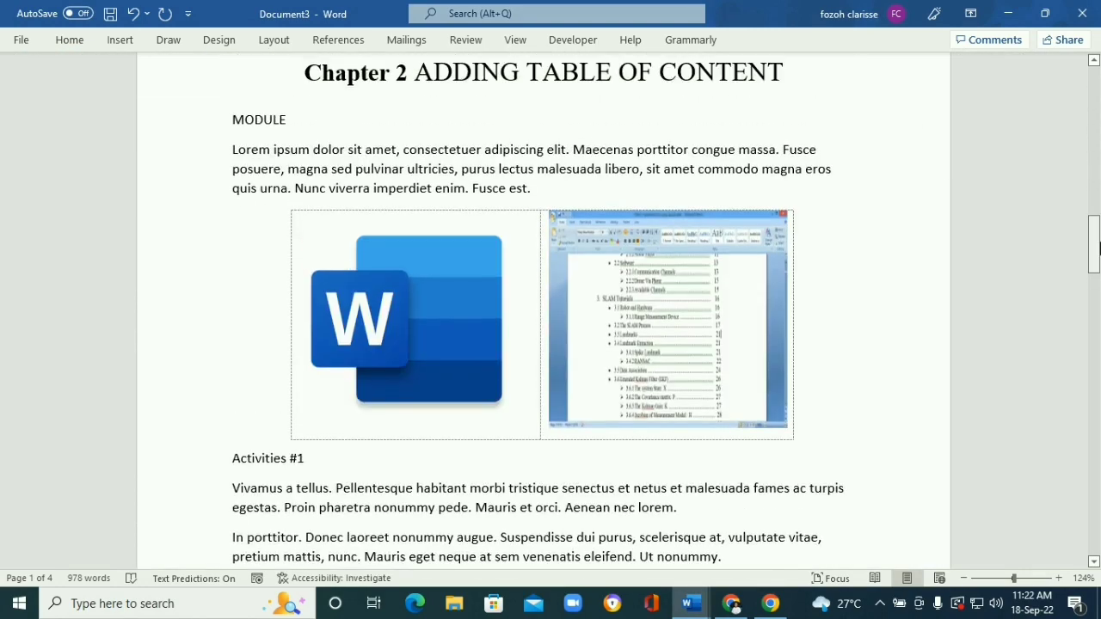
click(68, 40)
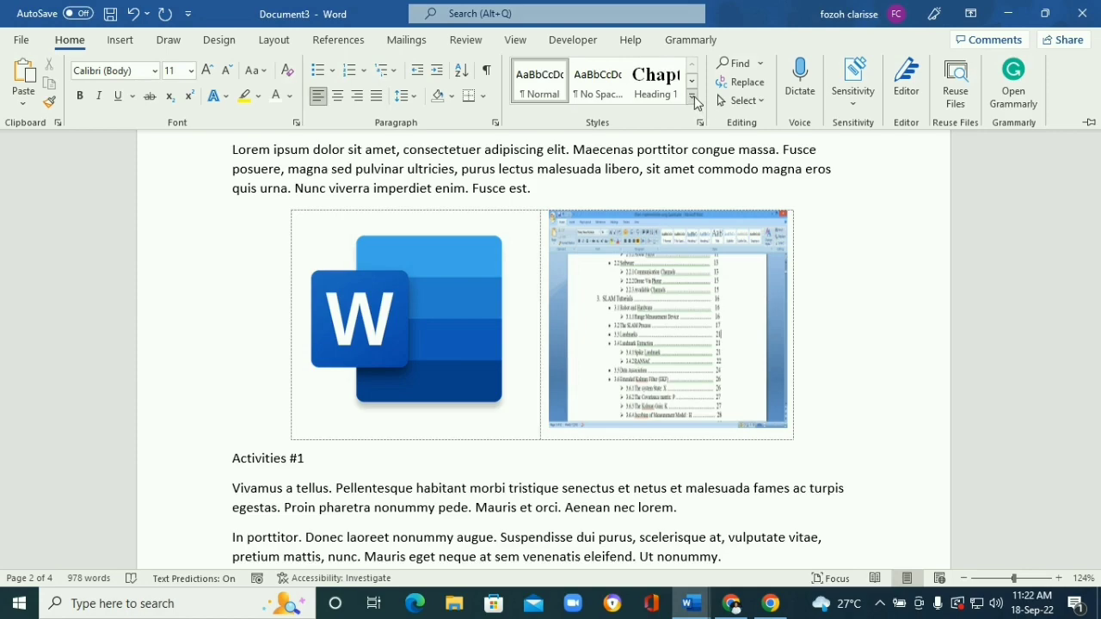
click(692, 100)
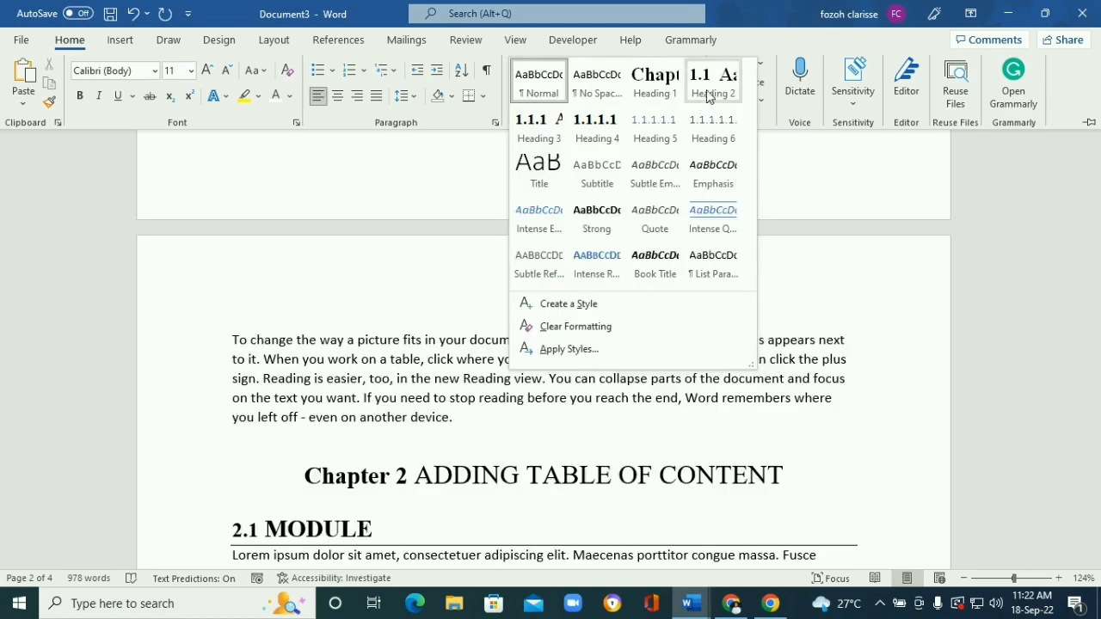
click(726, 96)
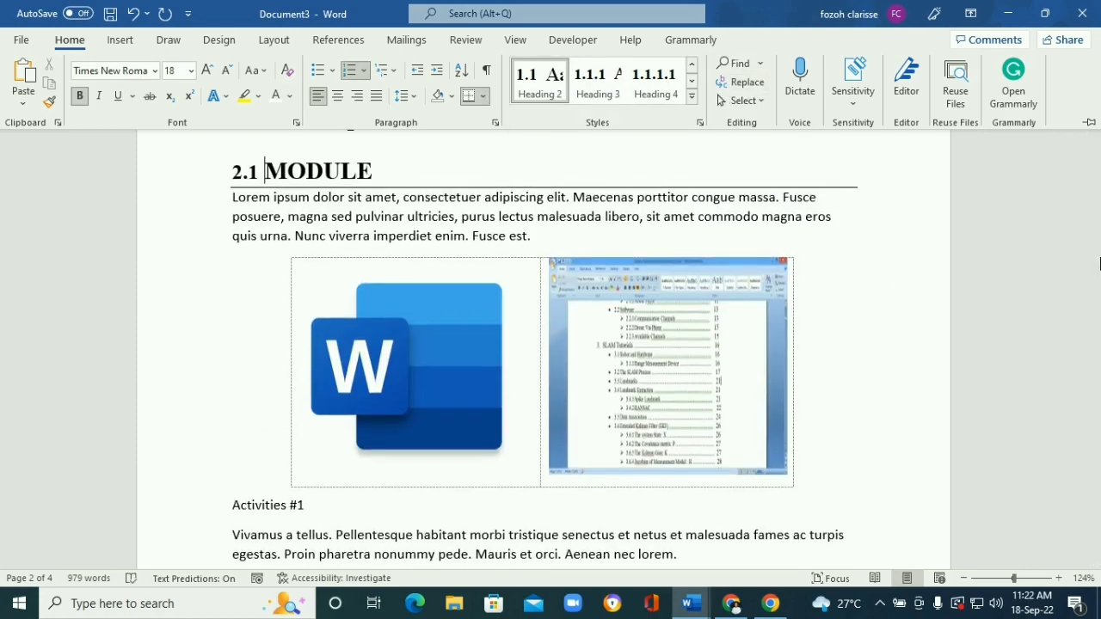
- Insert a new line reading Formatting between the Chapter 3 title and its first paragraph
drag(1098, 264, 1096, 387)
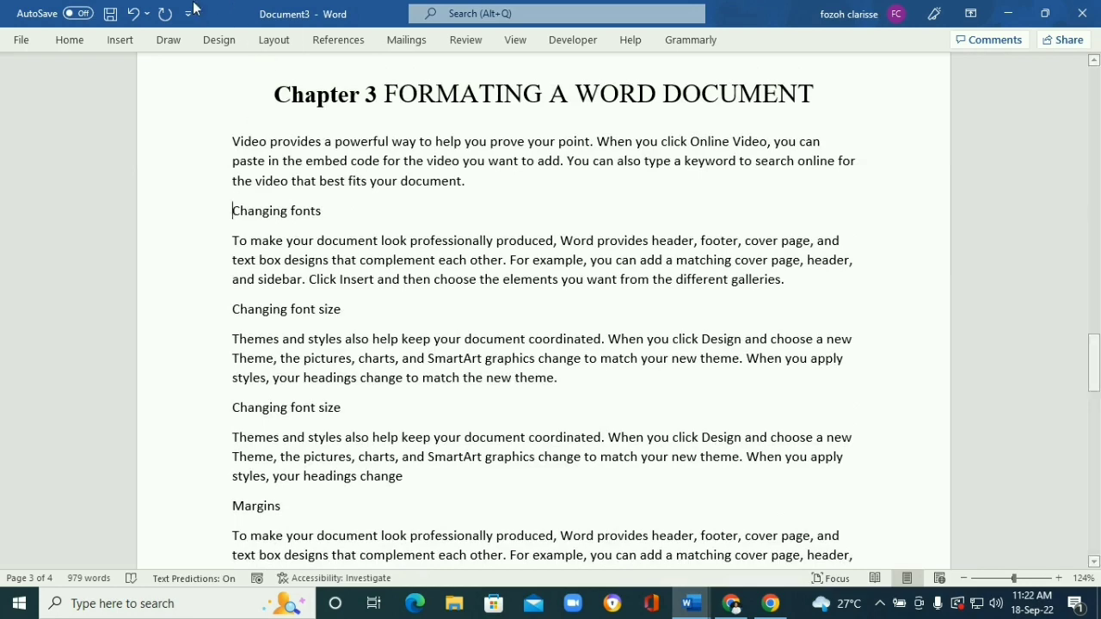
click(69, 41)
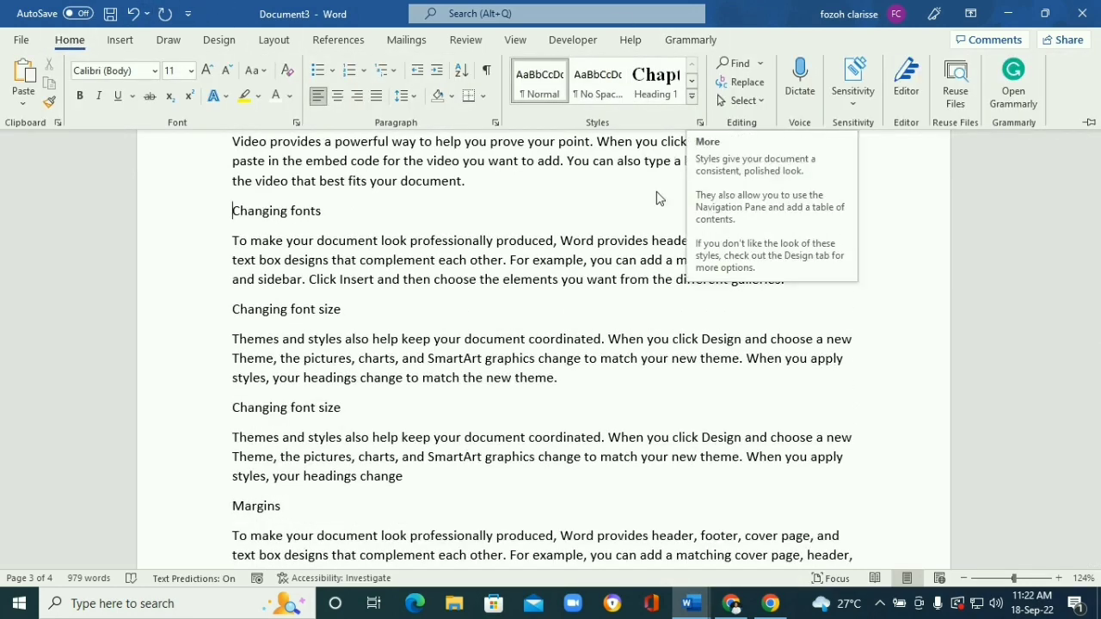
click(922, 259)
drag(1097, 372, 1097, 361)
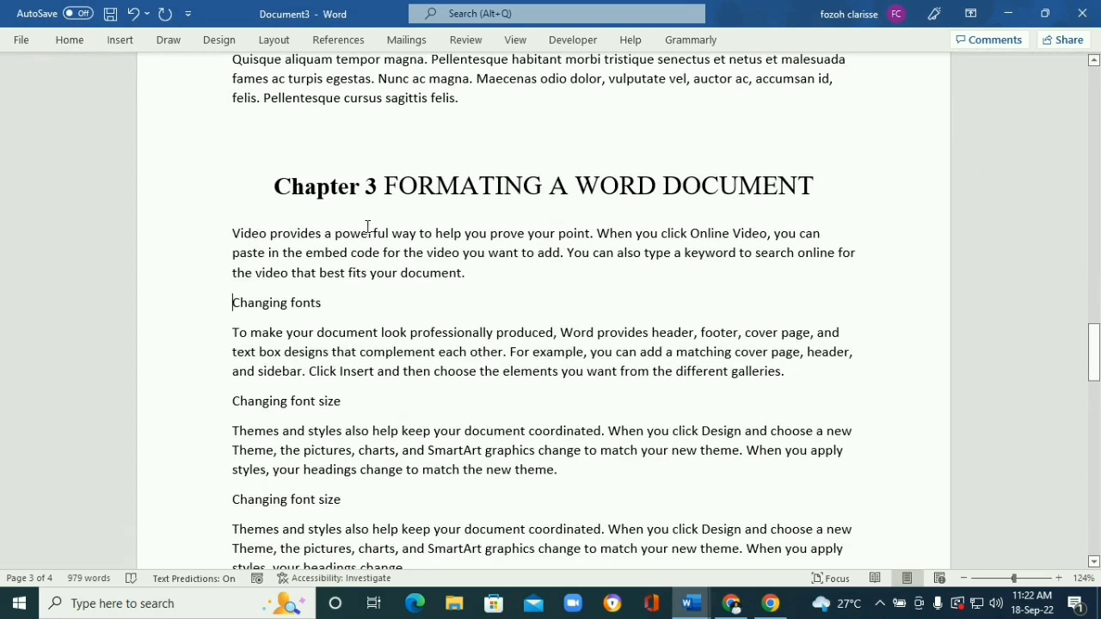
click(234, 224)
key(Return)
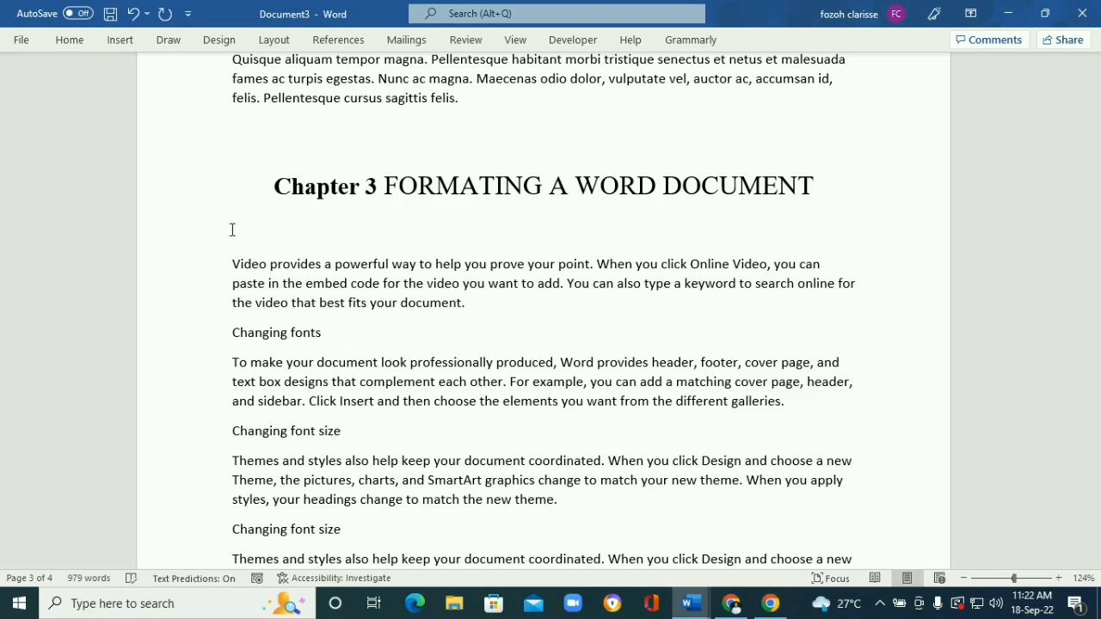
text(So)
- Apply the Heading 2 style to the Formatting line below the Chapter 3 title
drag(301, 239, 233, 243)
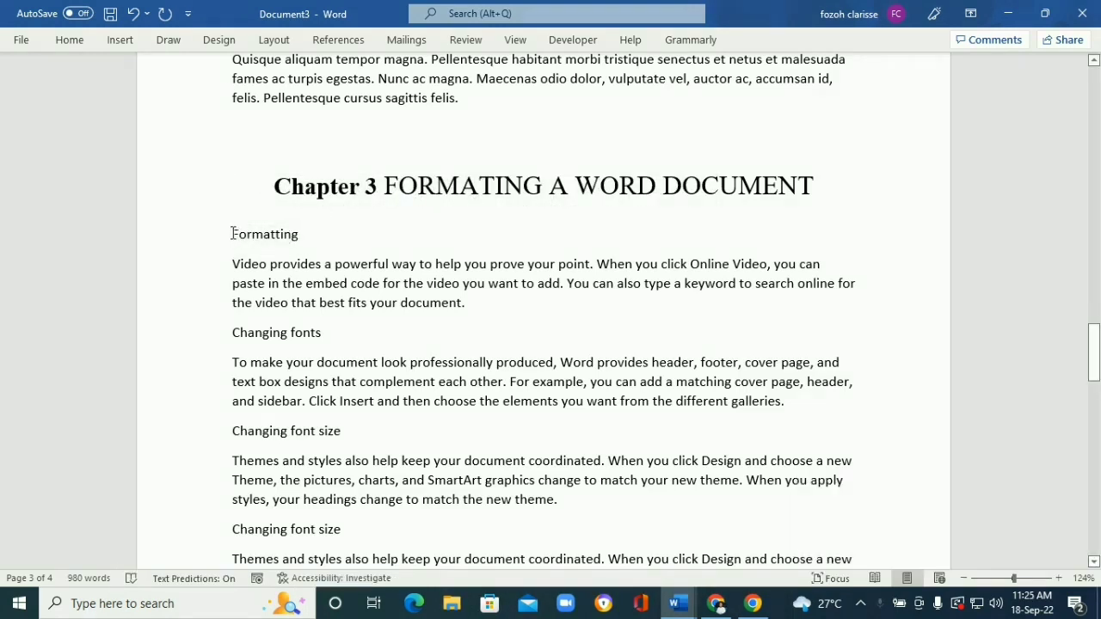
click(77, 41)
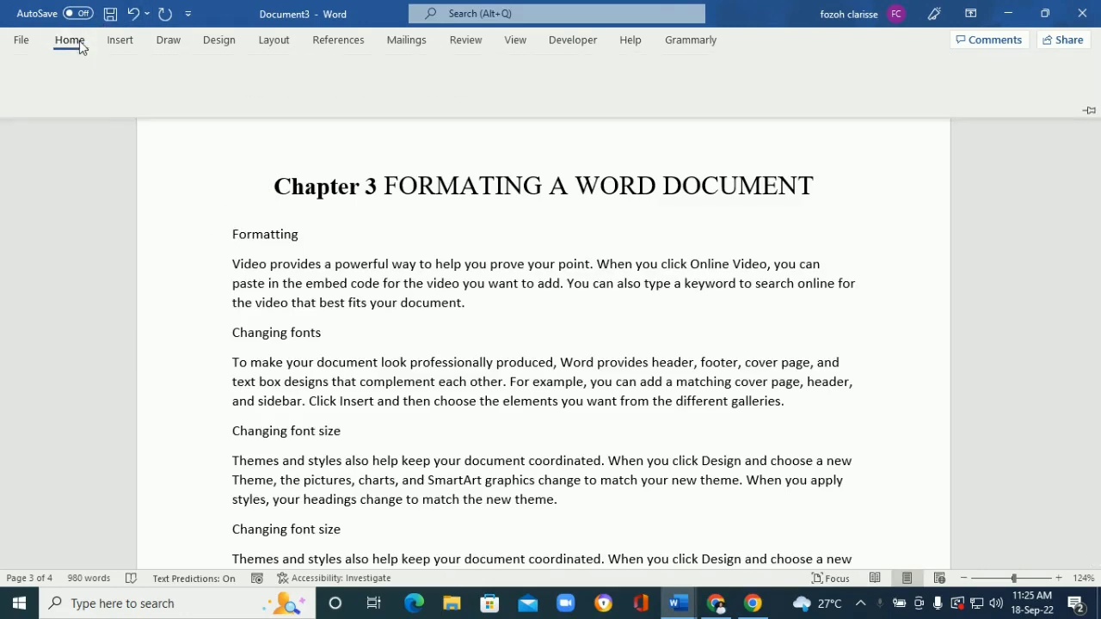
click(662, 92)
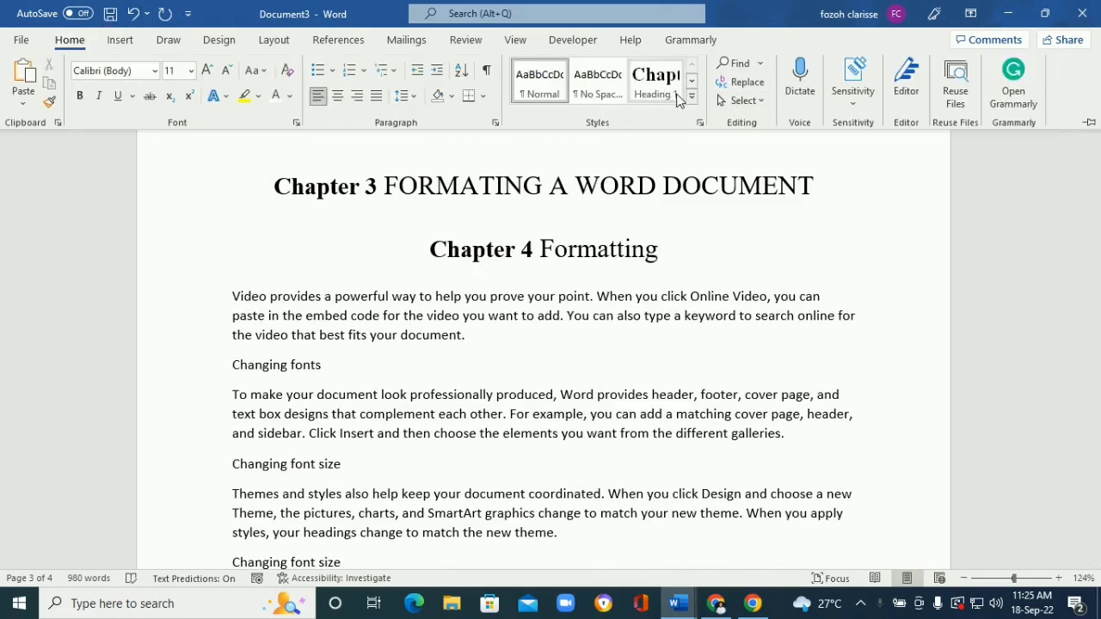
key(ctrl+z)
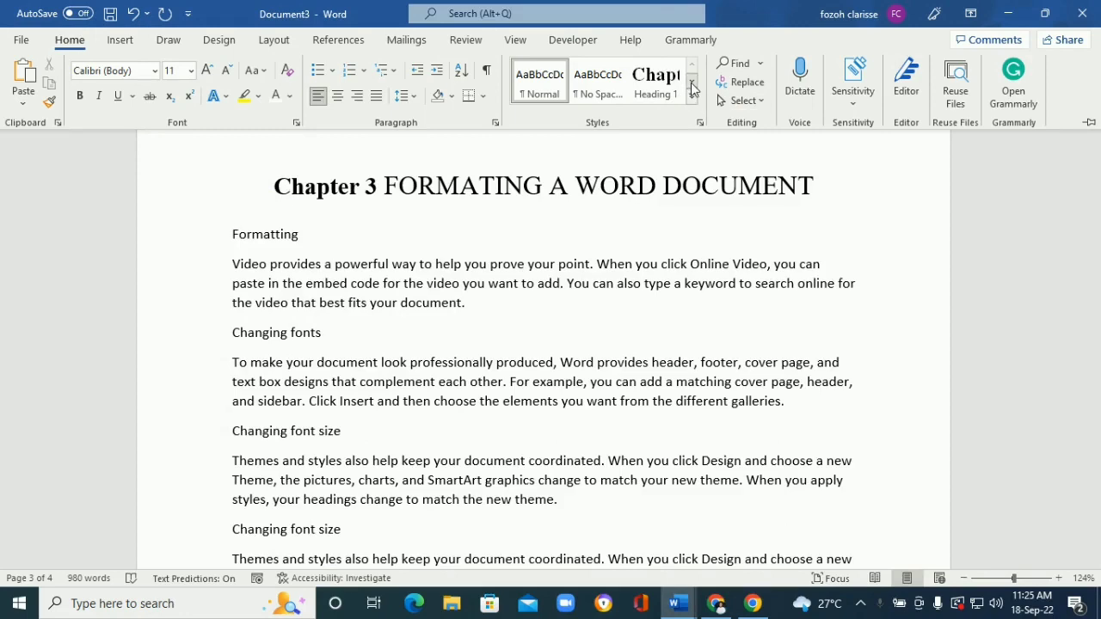
click(691, 81)
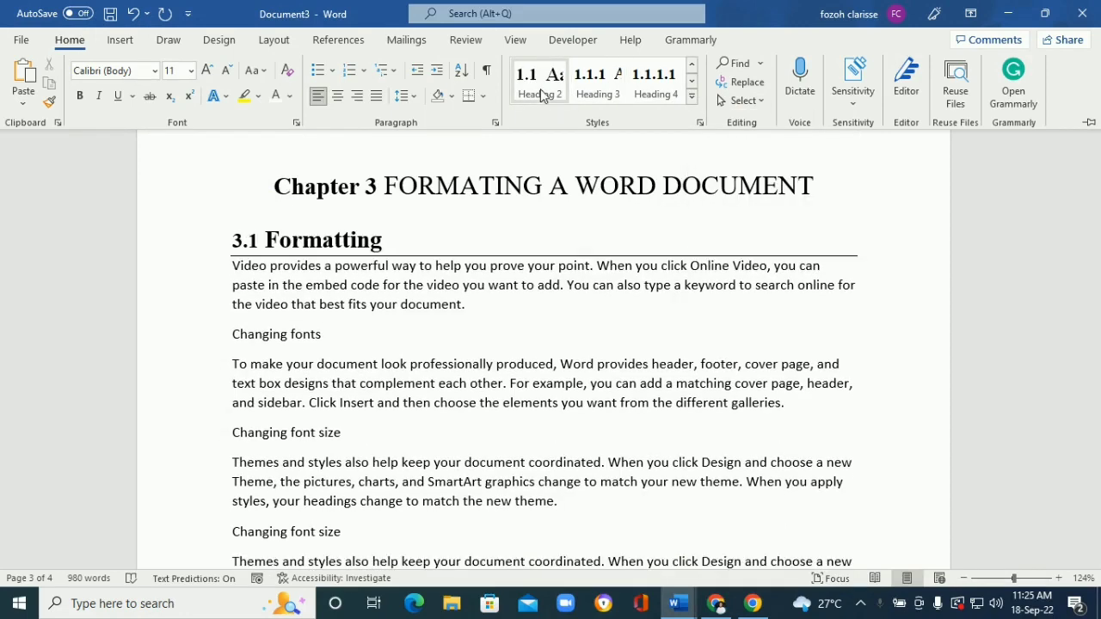
click(540, 88)
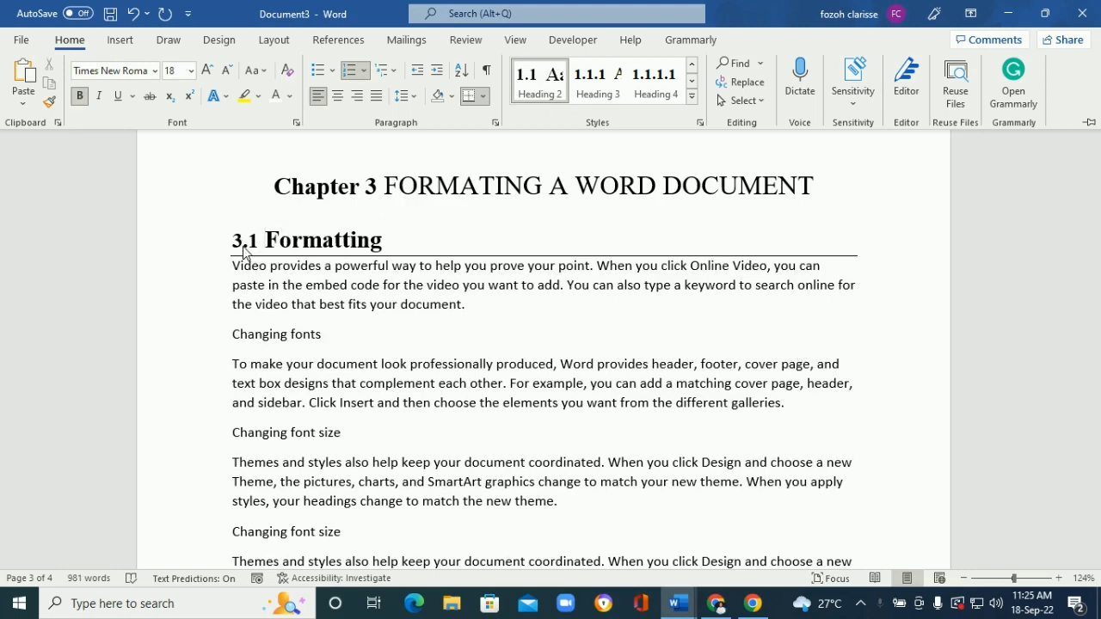
key(ctrl+F1)
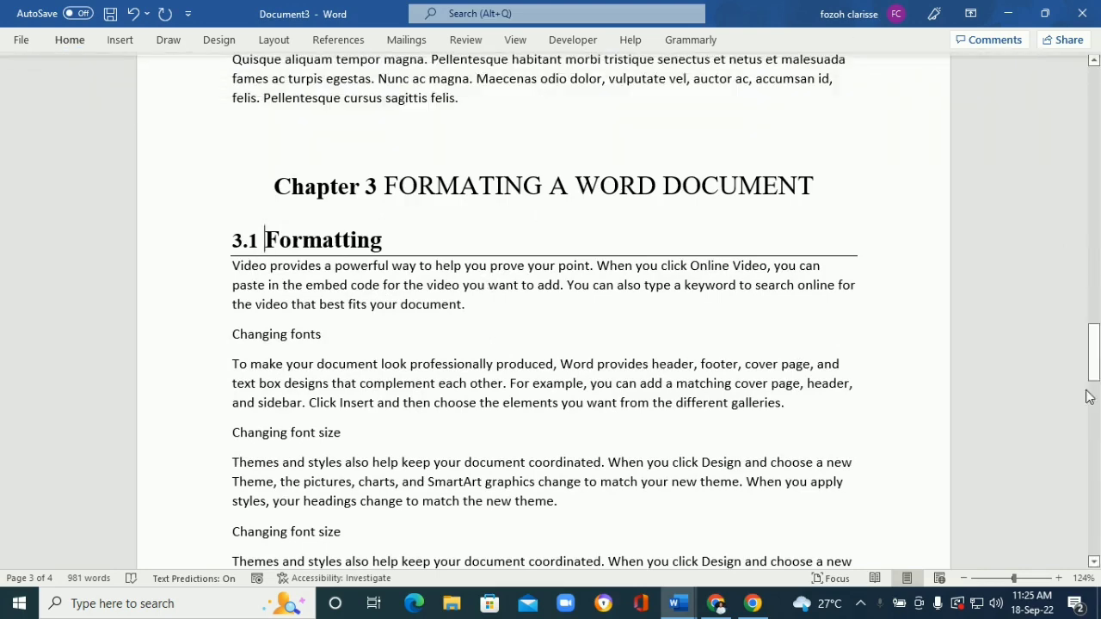
- Apply the Heading 3 style to the line Activities #1 in the INTRODUCTION section of Chapter 1
drag(1094, 345, 1095, 340)
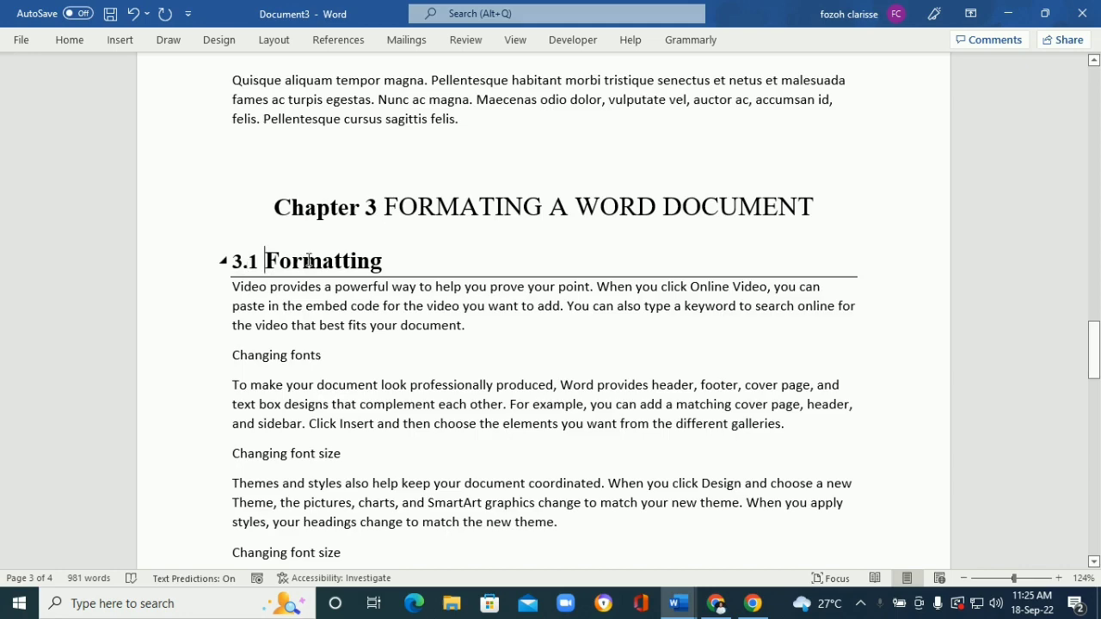
drag(1097, 344, 1093, 317)
drag(1093, 252, 1066, 106)
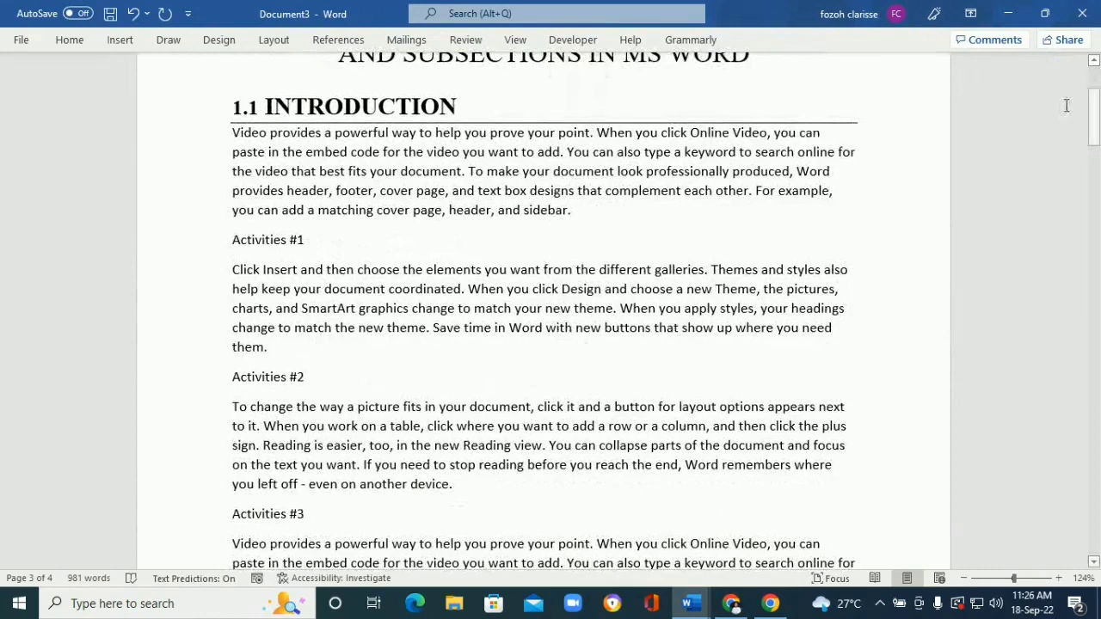
triple_click(297, 242)
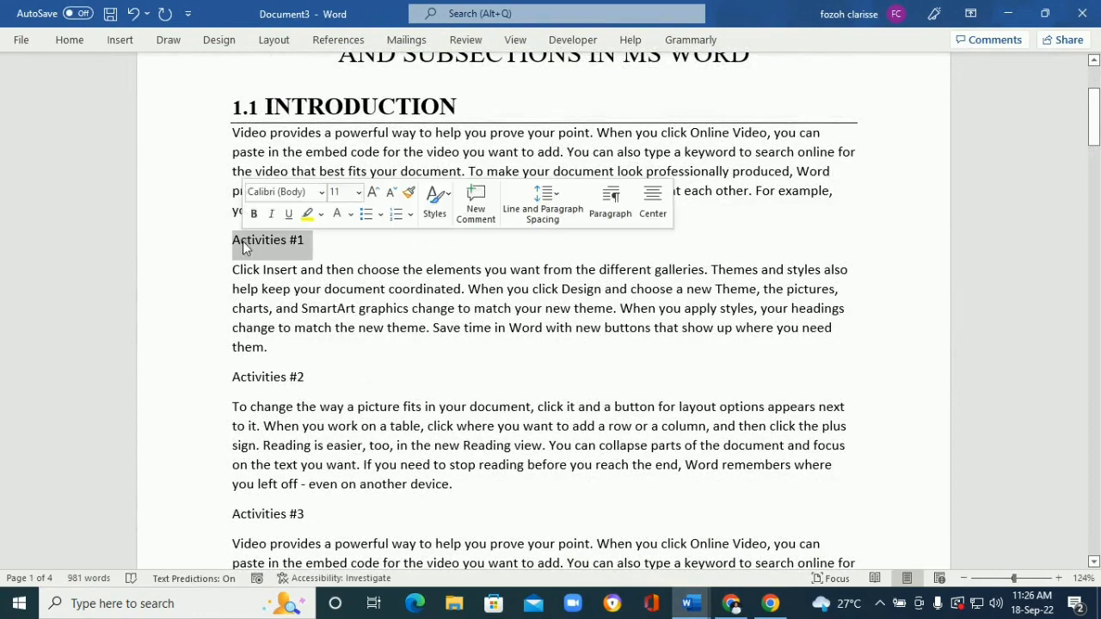
click(66, 43)
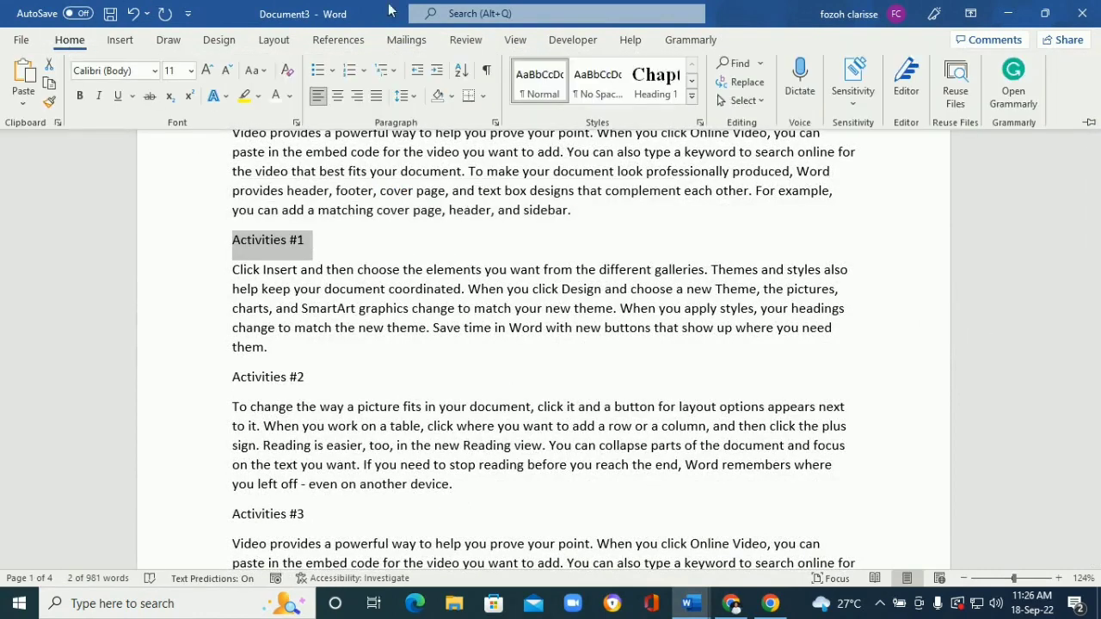
click(690, 81)
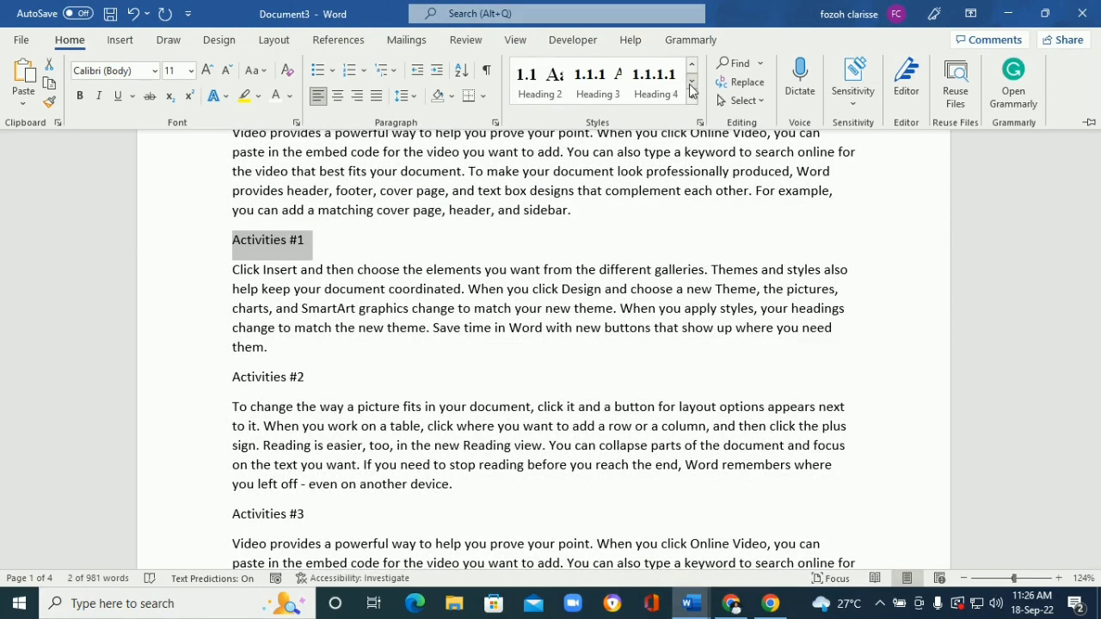
click(589, 79)
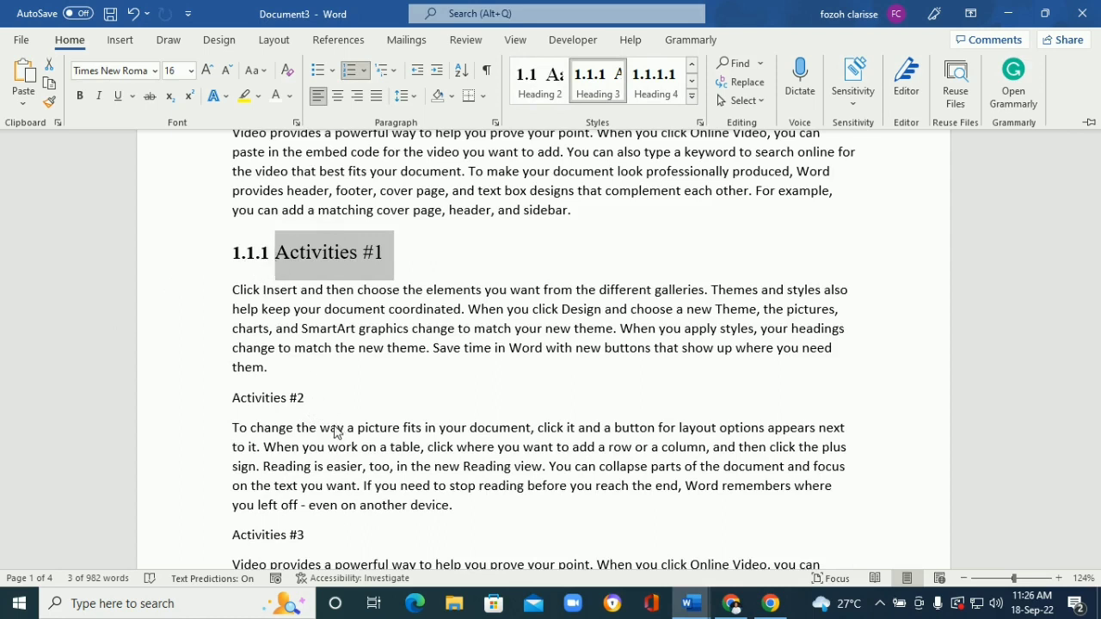
key(ctrl+F1)
- Apply the Heading 3 style to the line Activities #2 in Chapter 1
drag(305, 401, 243, 400)
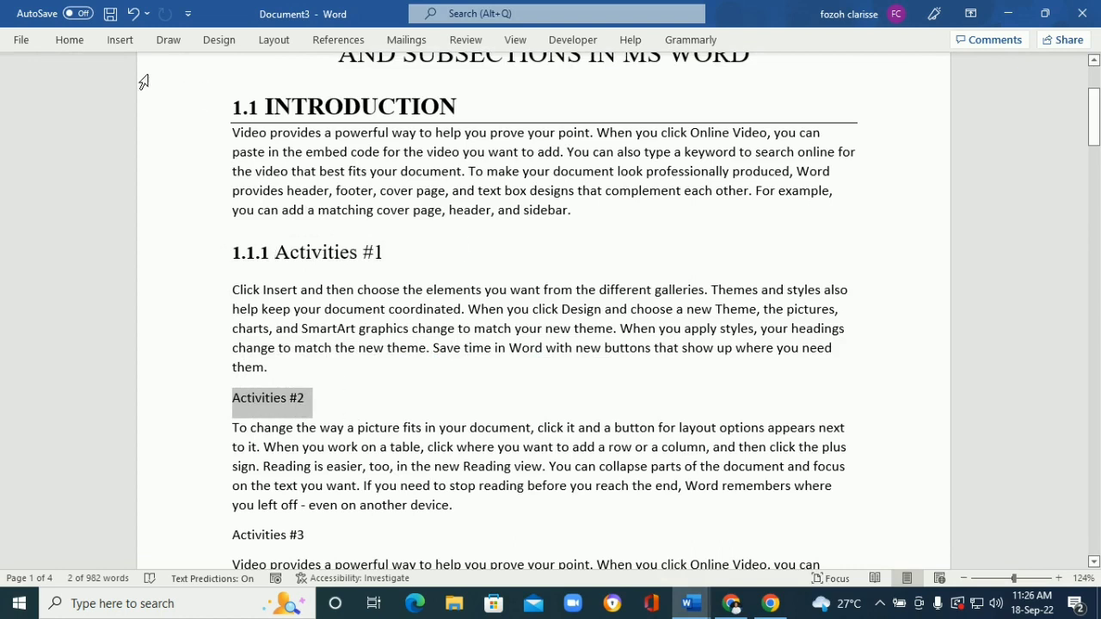
click(69, 41)
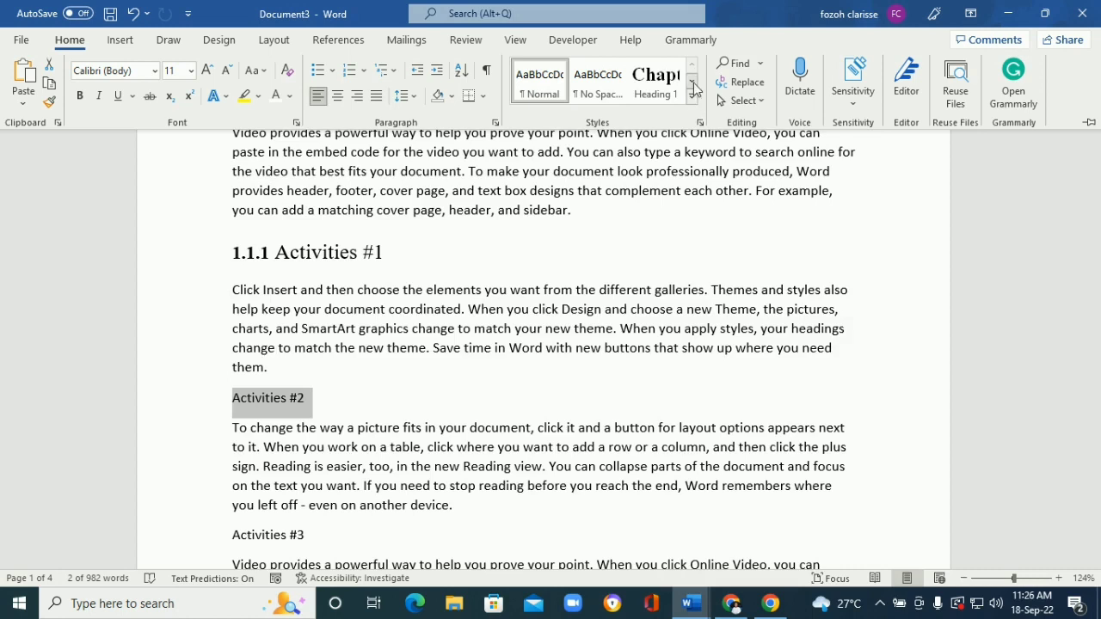
click(692, 81)
click(600, 86)
click(601, 89)
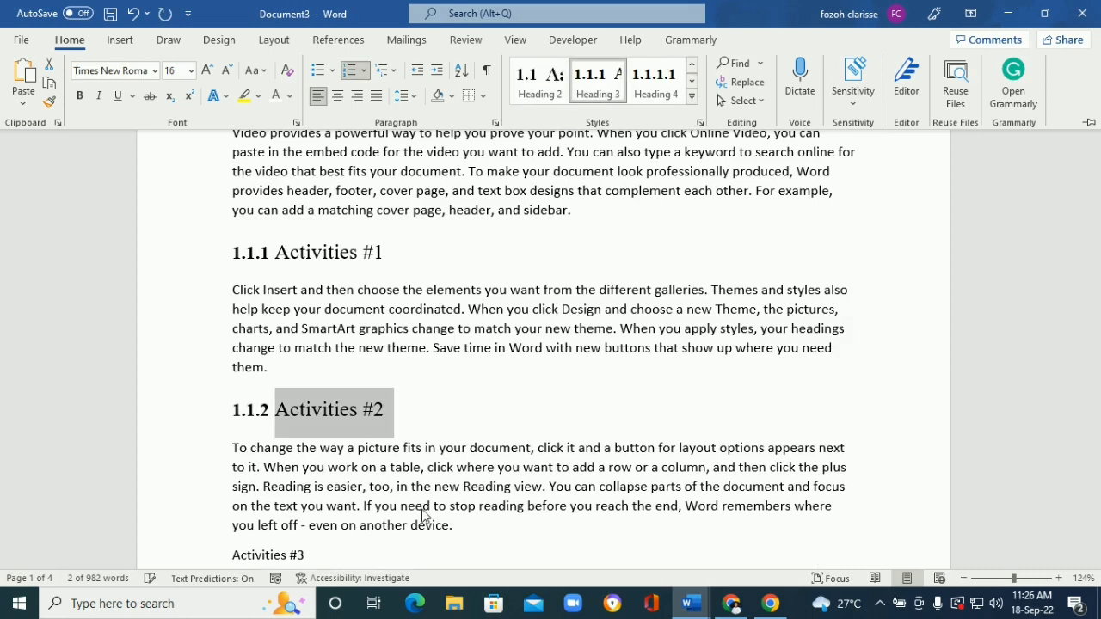
click(885, 412)
- Apply the Heading 3 style to the line Activities #3 in Chapter 1
drag(1087, 105, 1087, 141)
drag(310, 237, 234, 240)
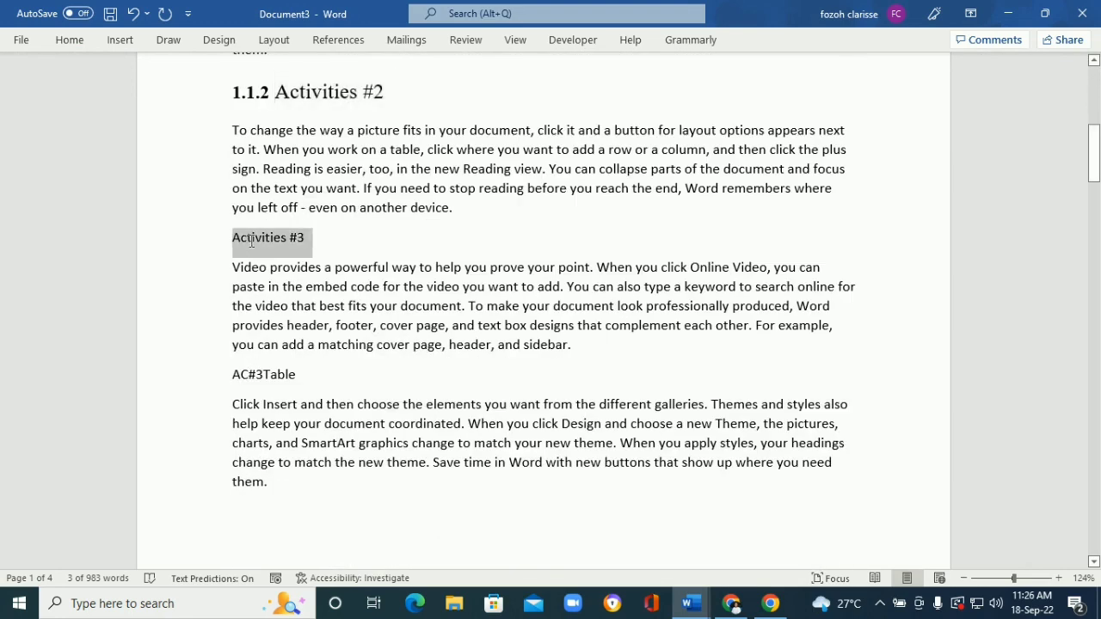
click(68, 41)
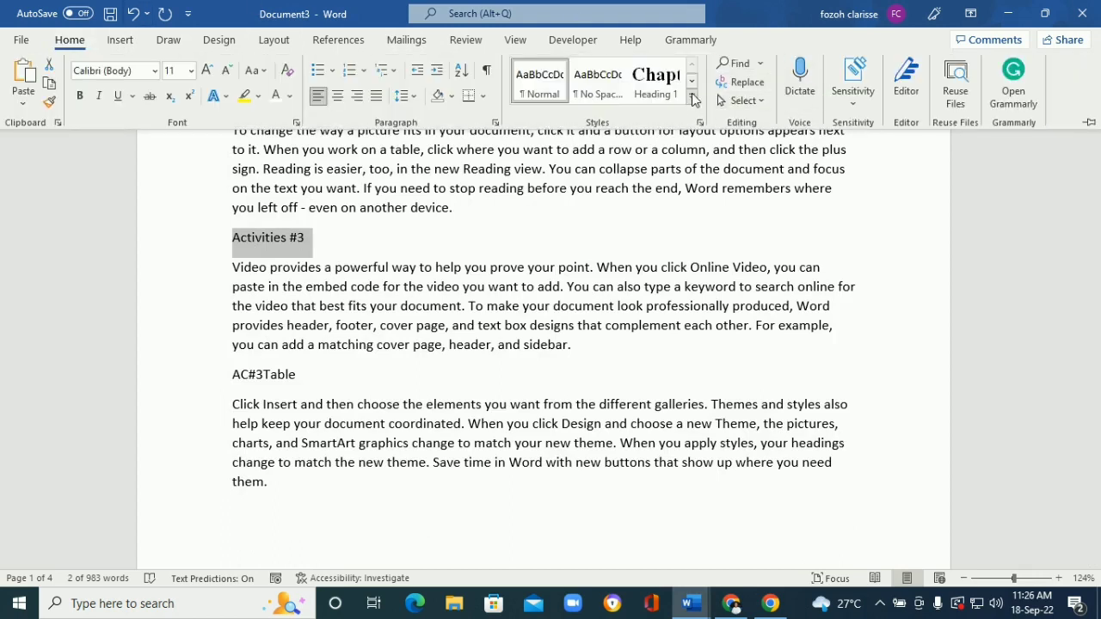
click(690, 80)
click(598, 81)
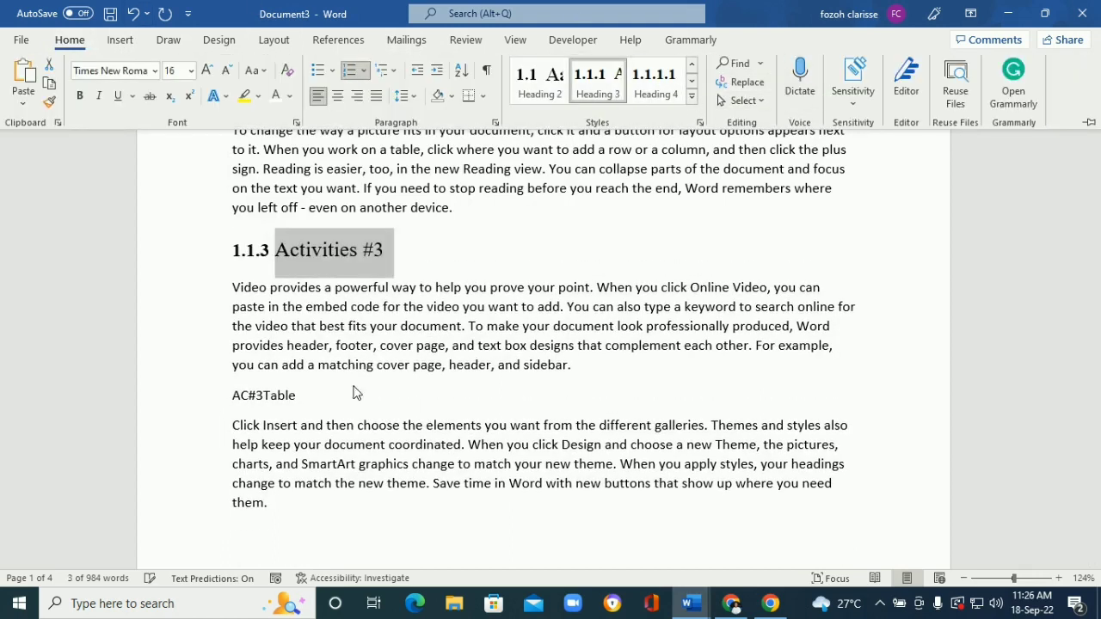
click(299, 402)
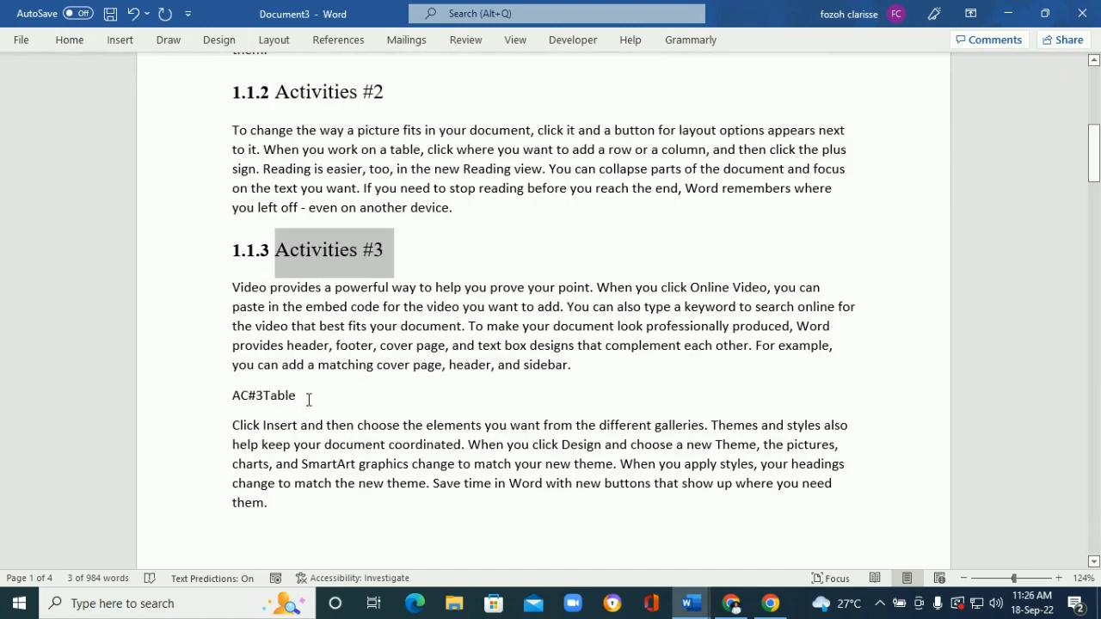
- Apply the Heading 3 style to the line AC#3Table in Chapter 1
double_click(249, 399)
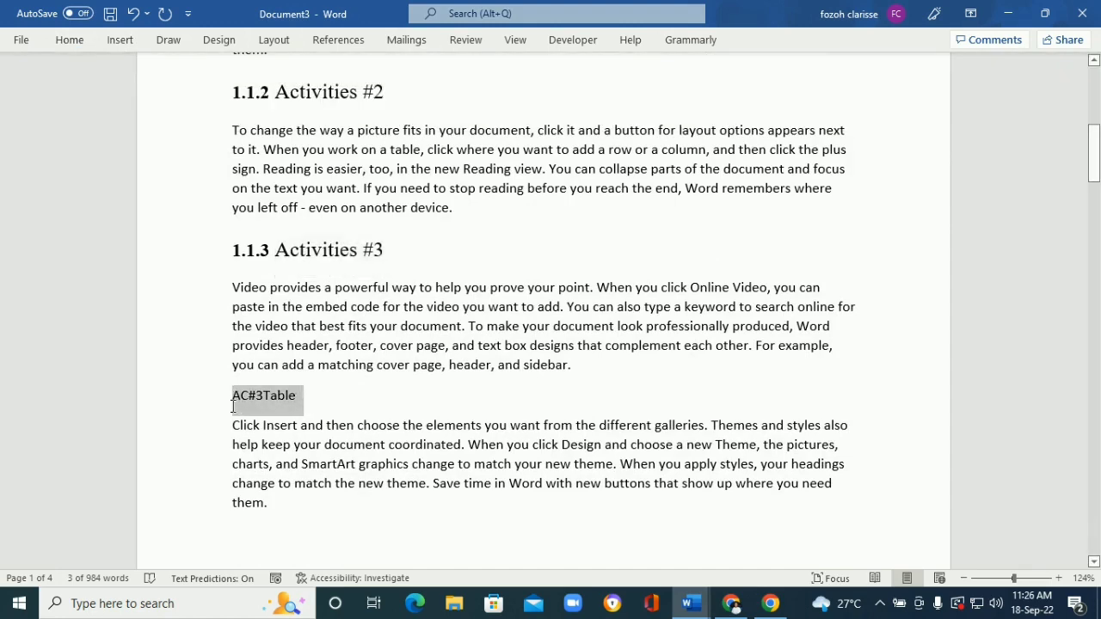
click(82, 40)
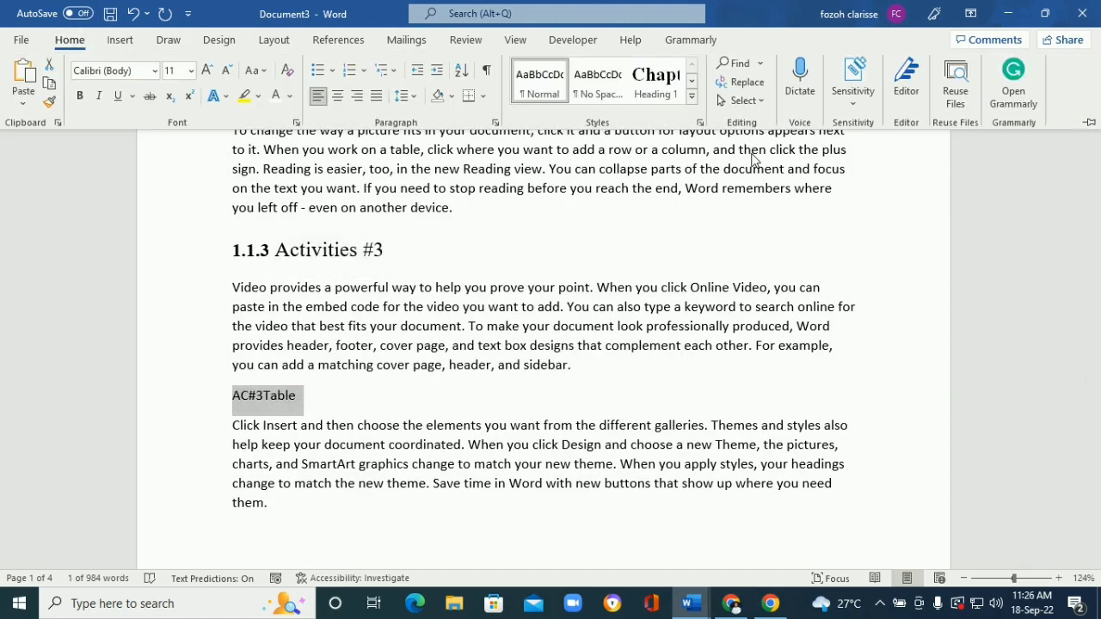
click(691, 80)
click(598, 82)
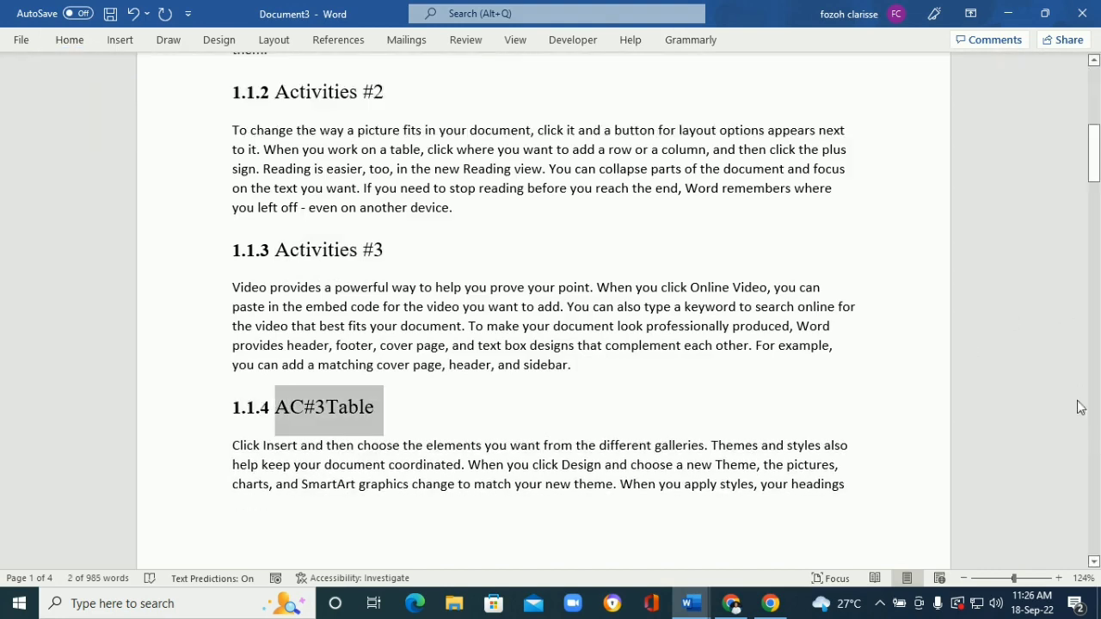
drag(1097, 159, 1094, 161)
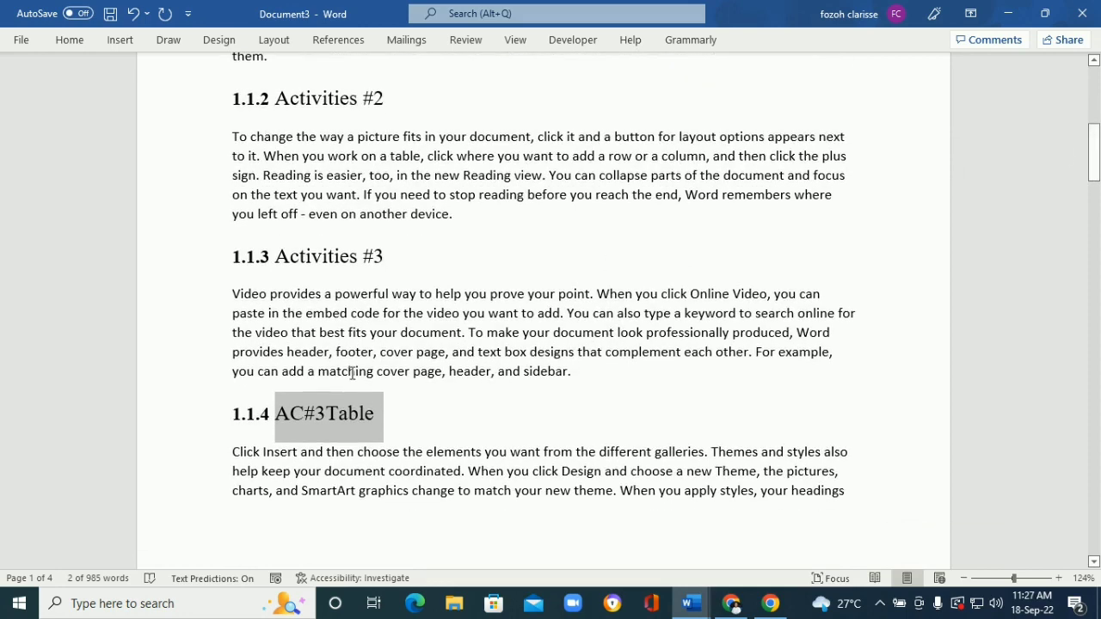
- Change the AC#3Table heading in Chapter 1 to the Heading 4 style
click(391, 422)
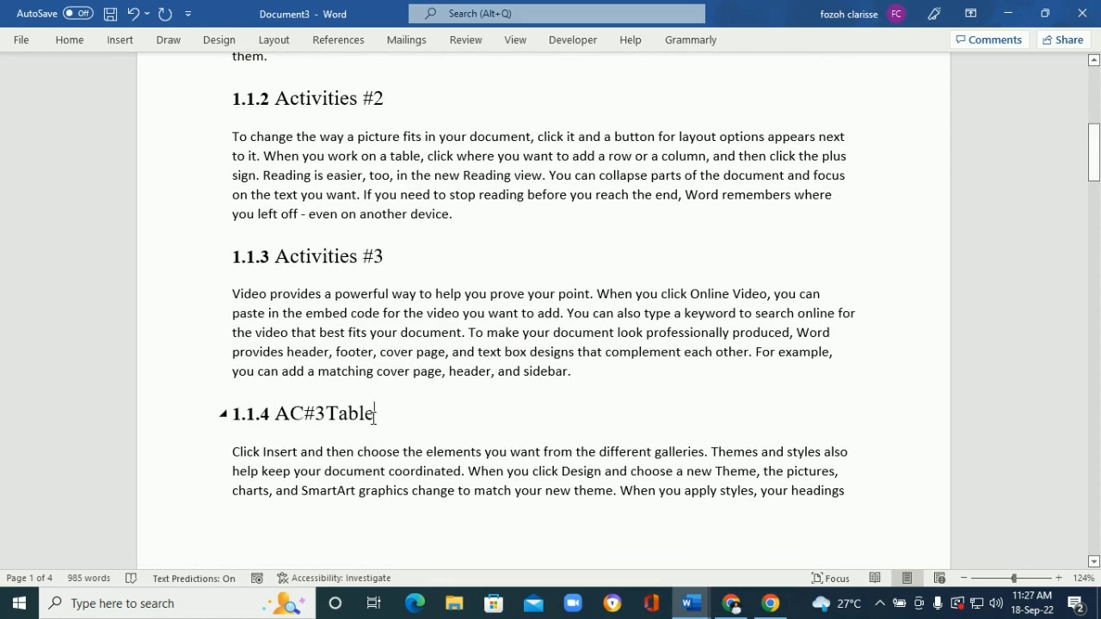
drag(375, 418, 234, 414)
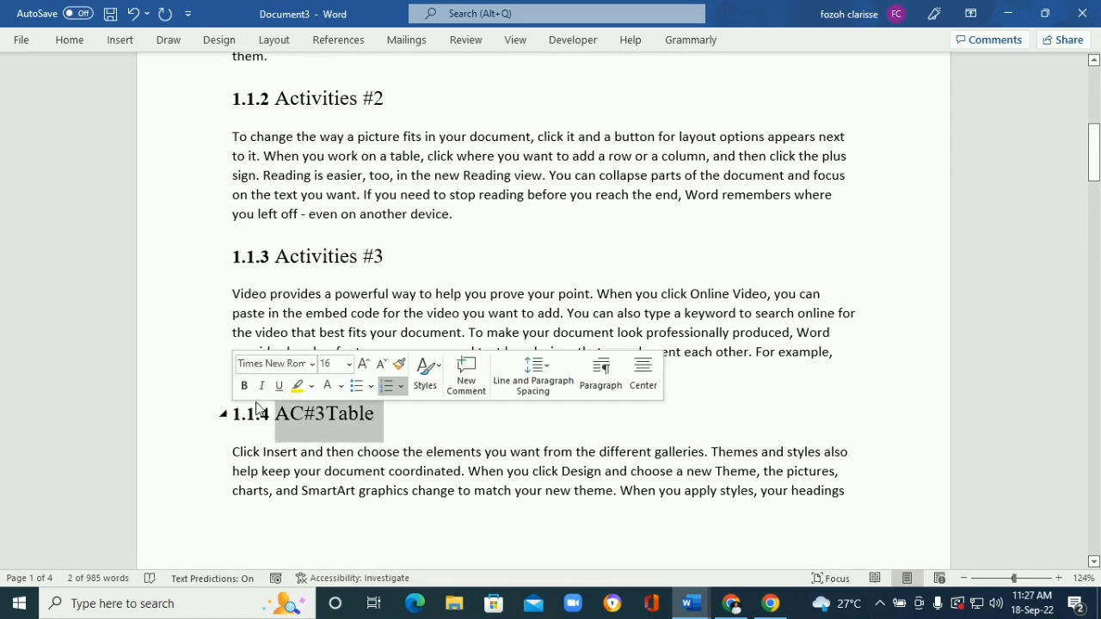
click(74, 45)
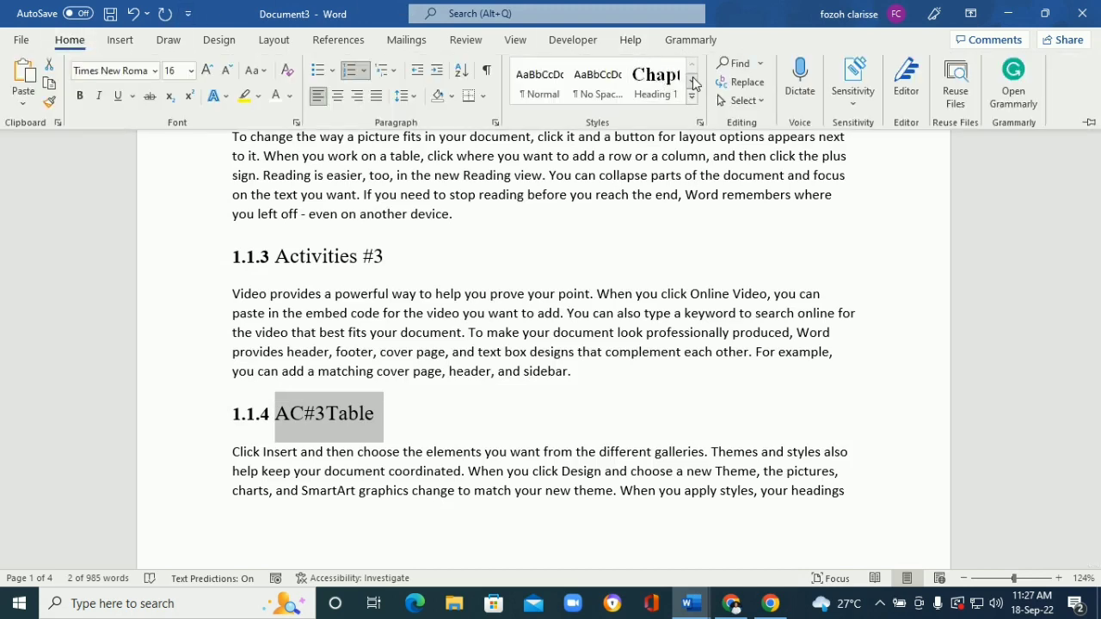
click(691, 80)
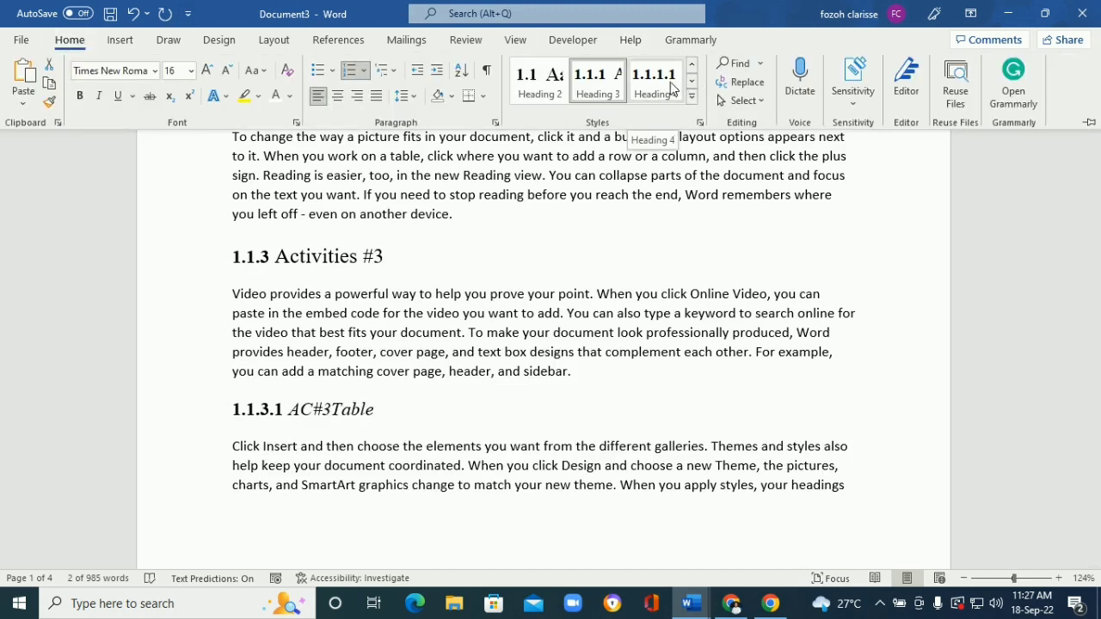
click(664, 86)
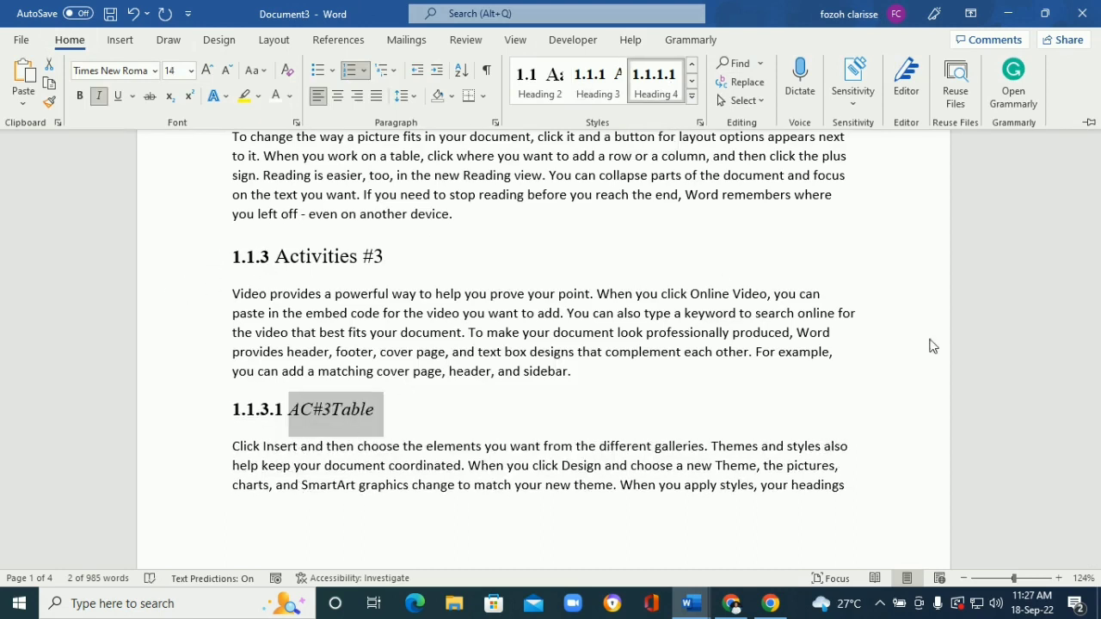
click(1056, 447)
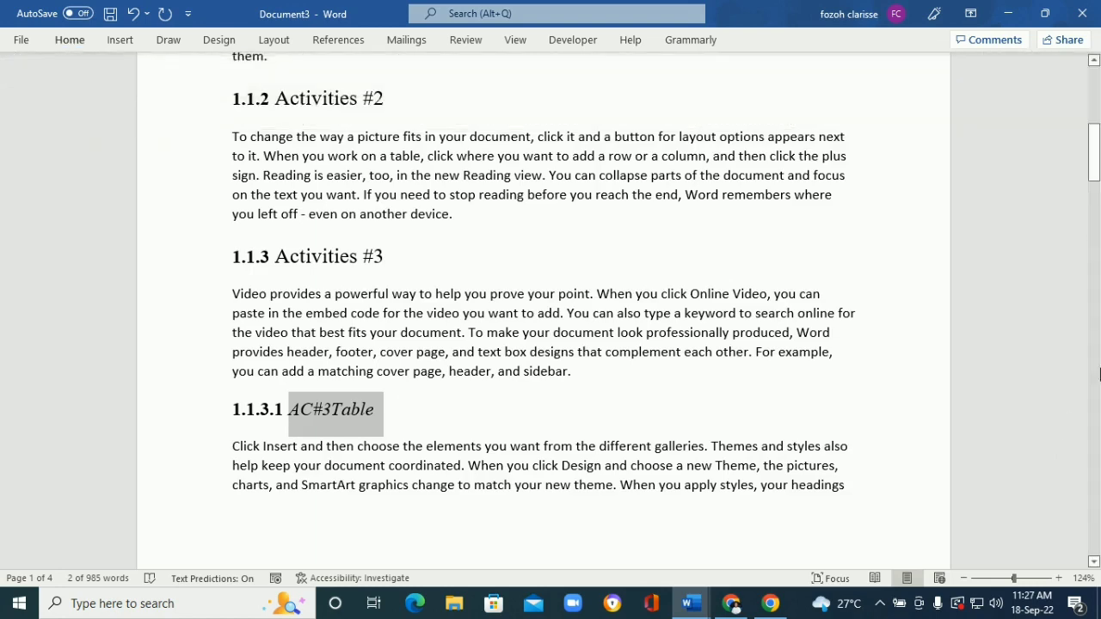
- Apply the Heading 4 style to the line AC#3 Fonts at the end of Chapter 1
drag(1094, 167, 1095, 224)
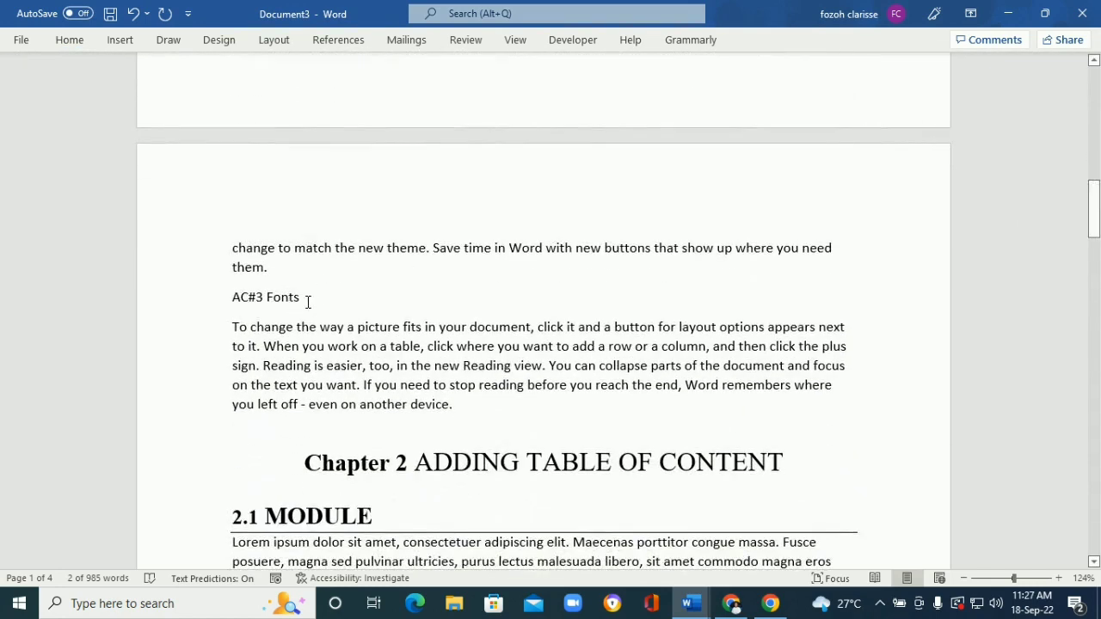
drag(307, 301, 232, 303)
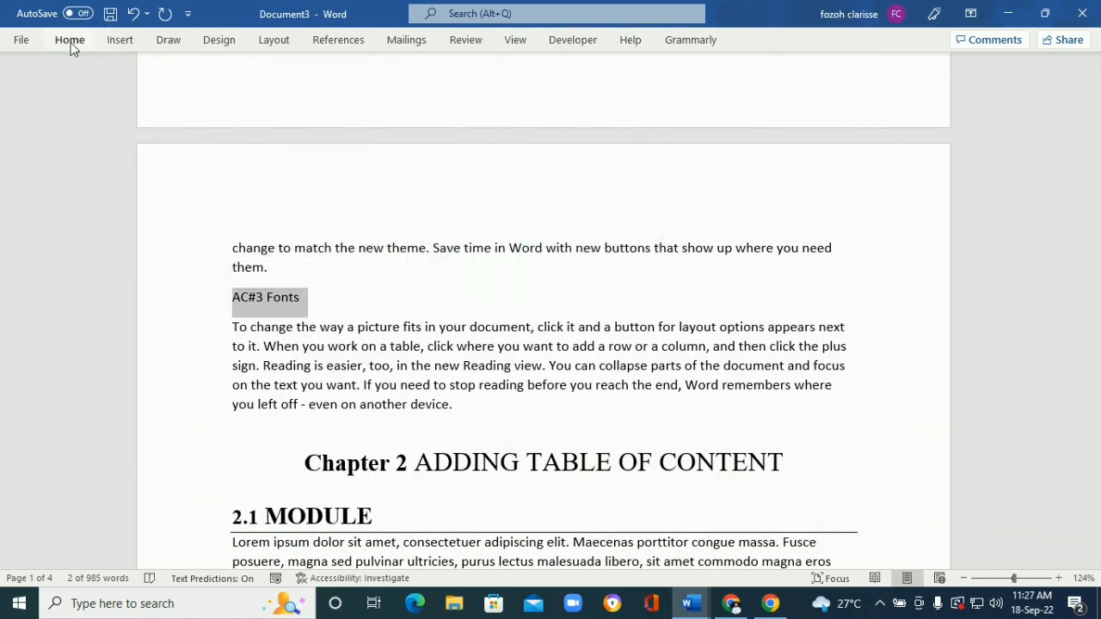
click(72, 48)
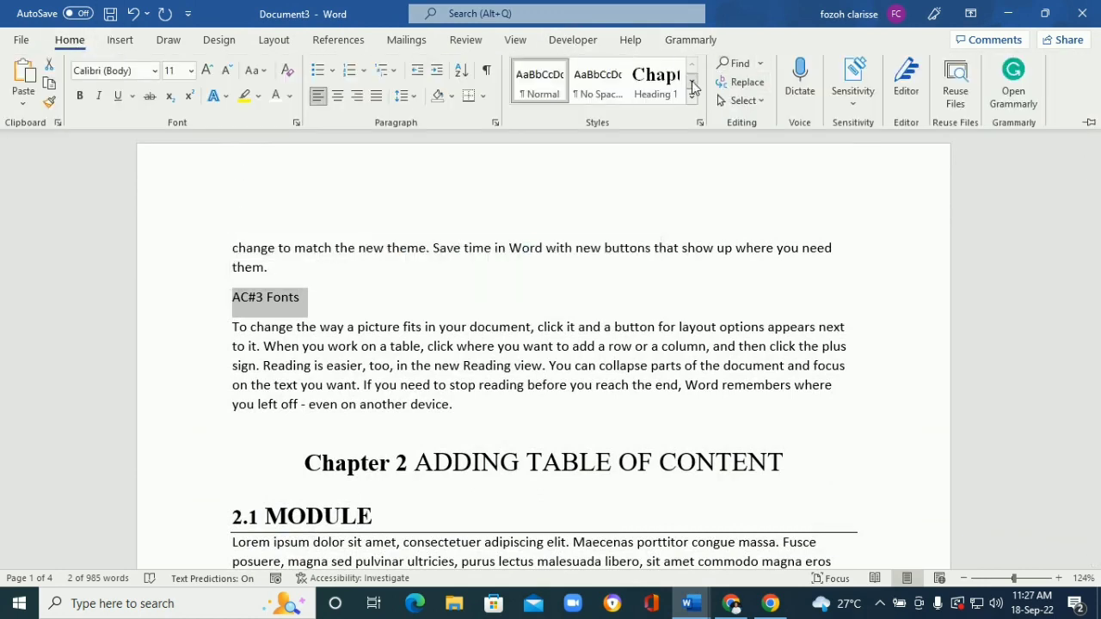
click(692, 81)
click(655, 79)
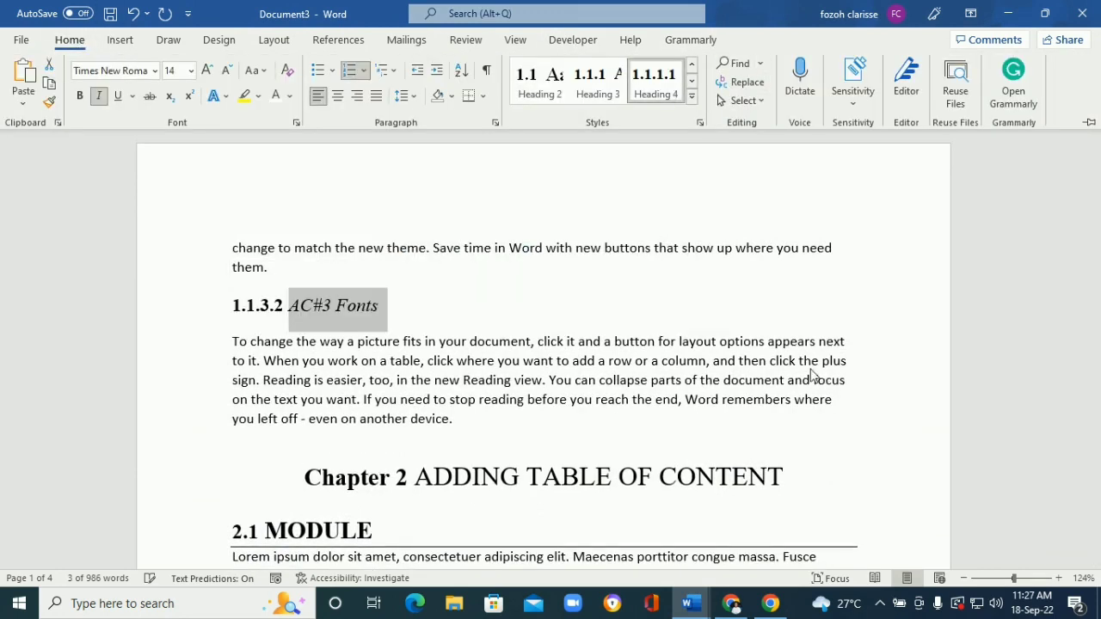
click(1029, 394)
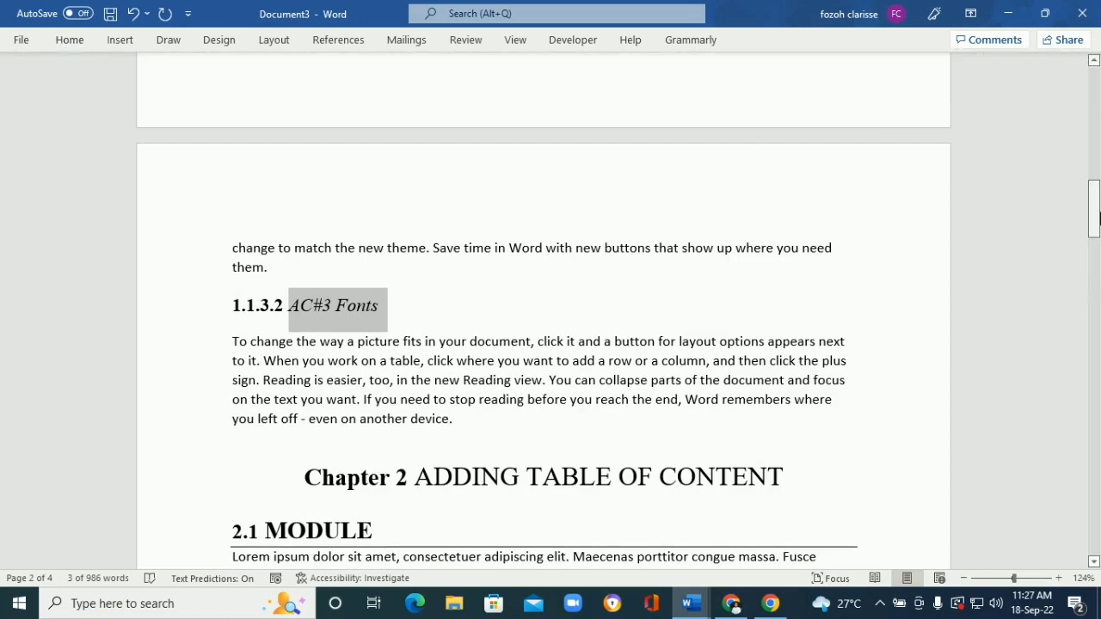
- Apply the Heading 3 style to the line Activities #1 below the pictures in the MODULE section of Chapter 2
mouse_move(1092, 212)
mouse_down()
mouse_move(1092, 229)
mouse_move(1090, 202)
mouse_move(1094, 295)
mouse_up()
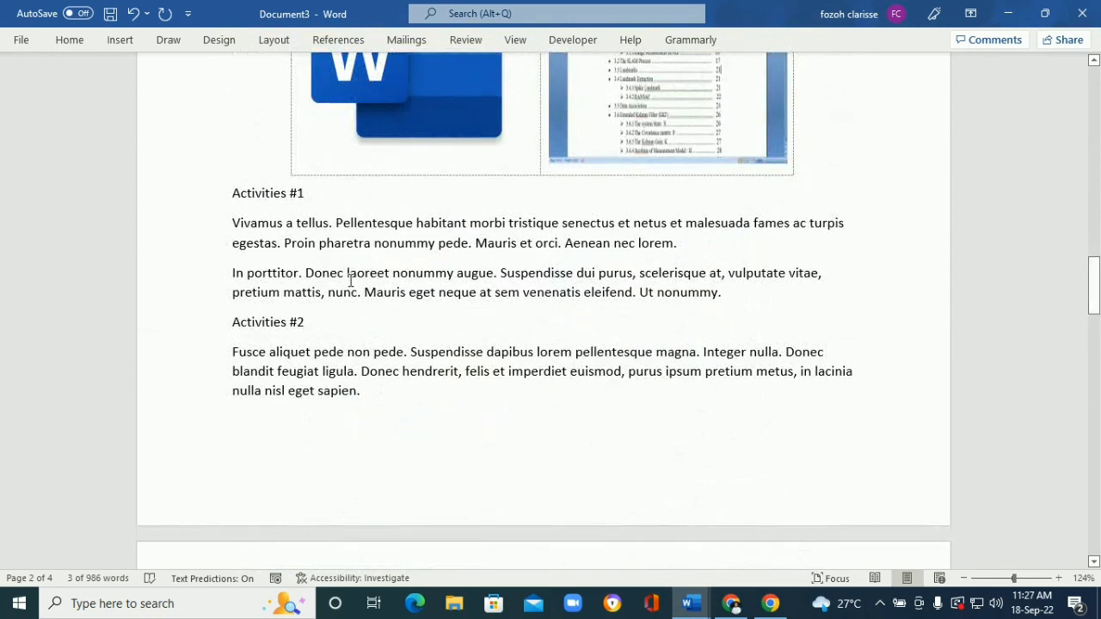
drag(308, 193, 230, 193)
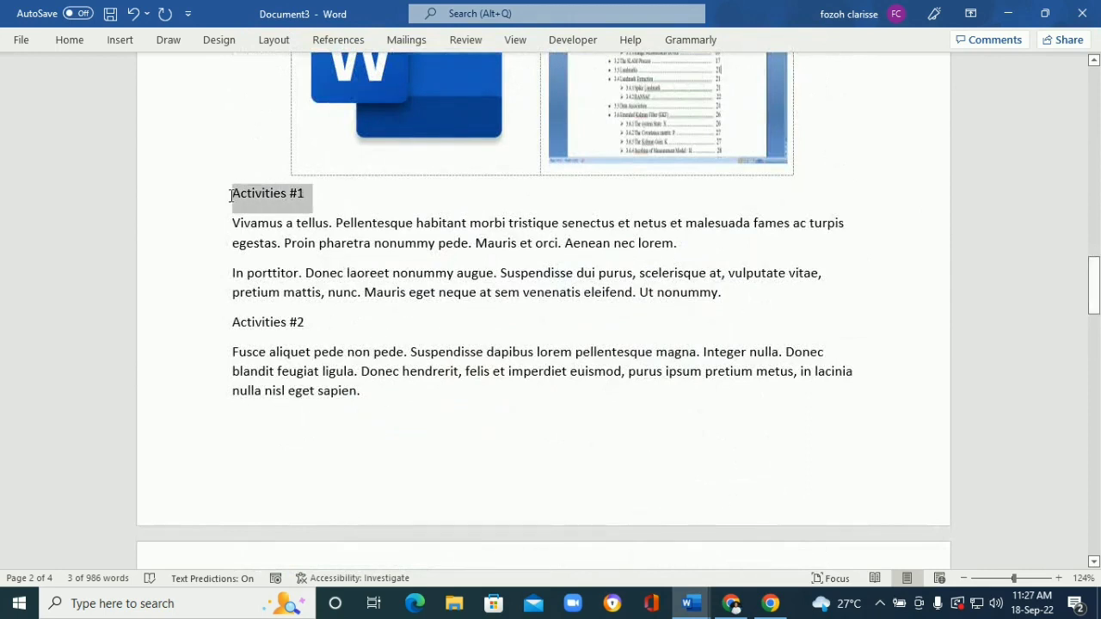
click(79, 45)
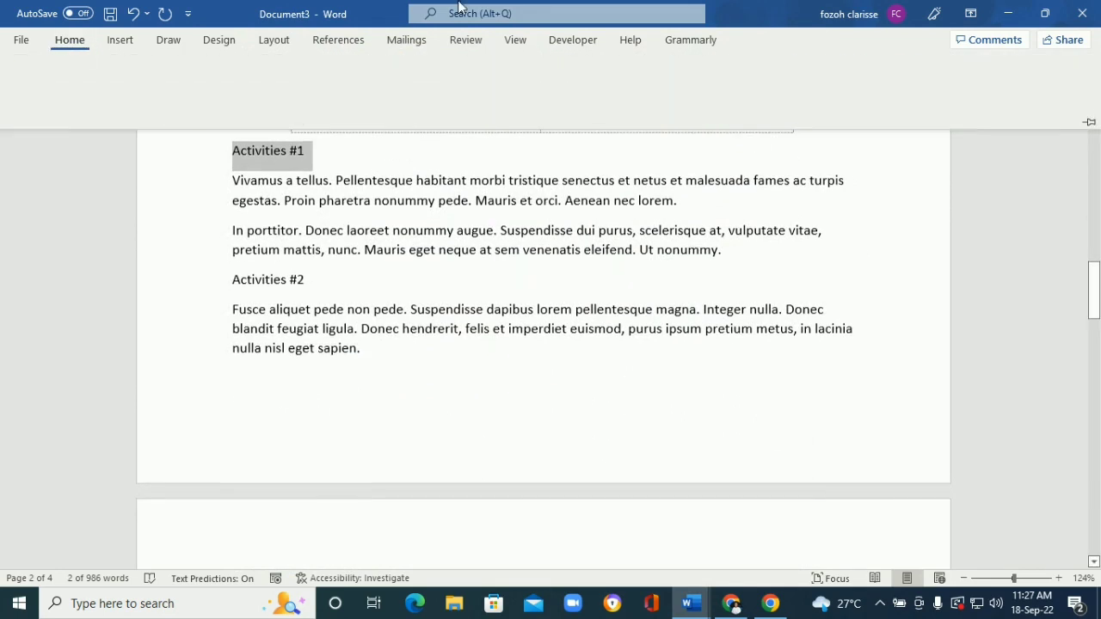
click(690, 86)
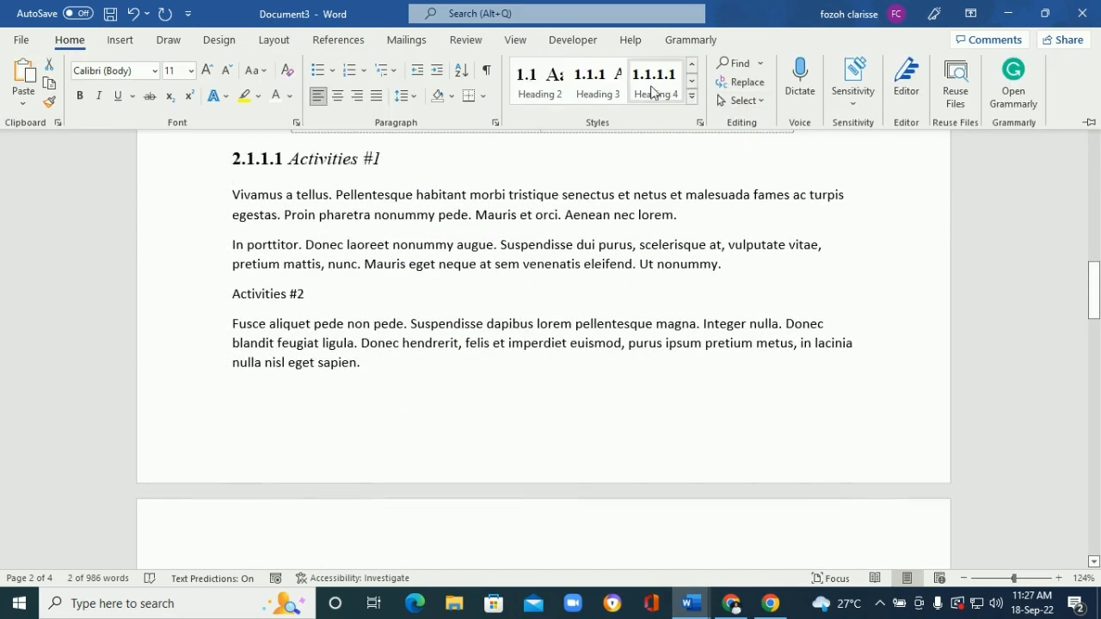
click(598, 82)
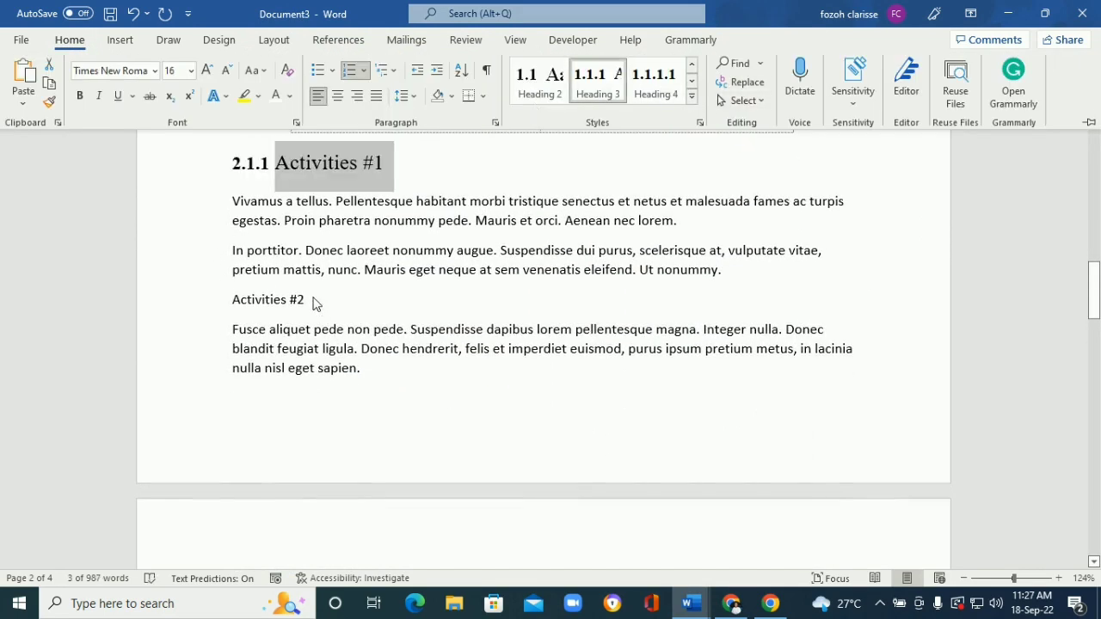
- Apply the Heading 3 style to the line Activities #2 in the MODULE section of Chapter 2
click(311, 303)
drag(305, 301, 222, 303)
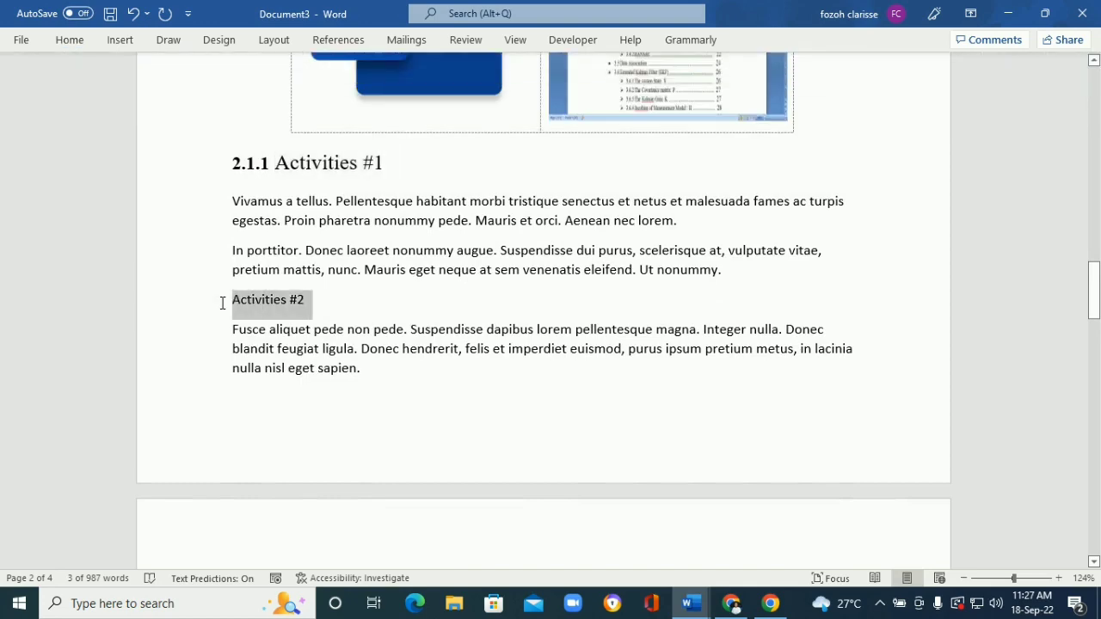
click(70, 42)
click(642, 92)
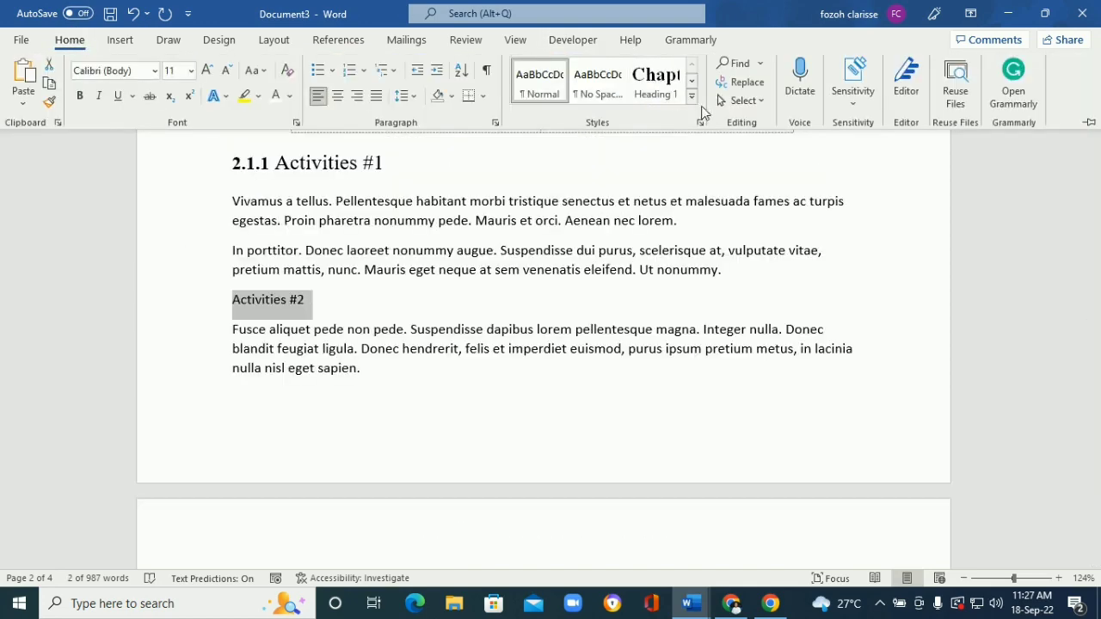
click(691, 97)
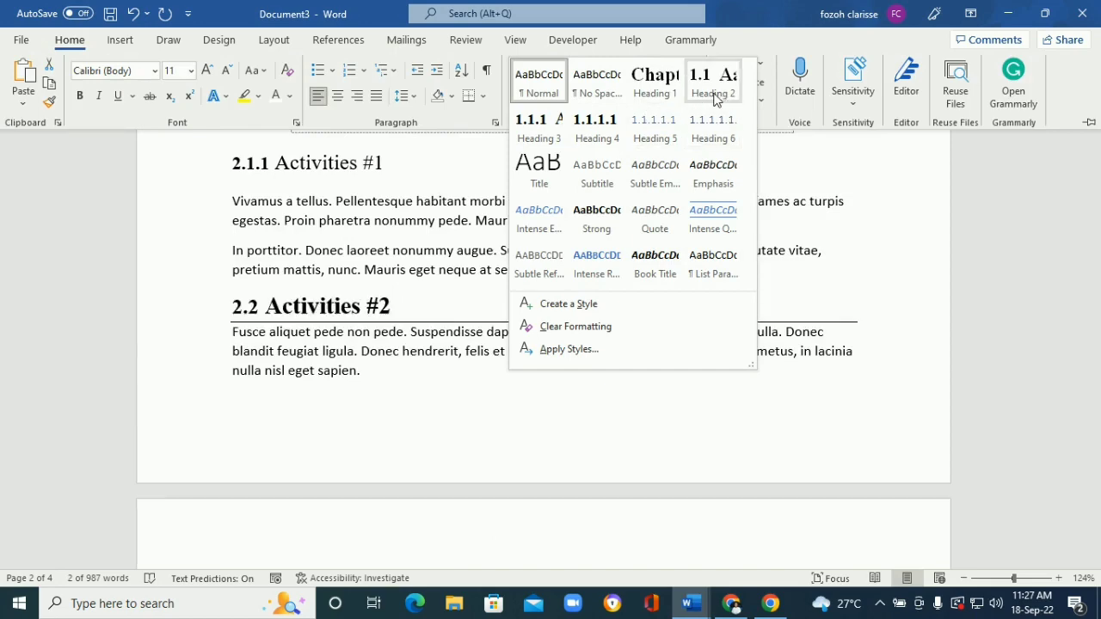
click(542, 128)
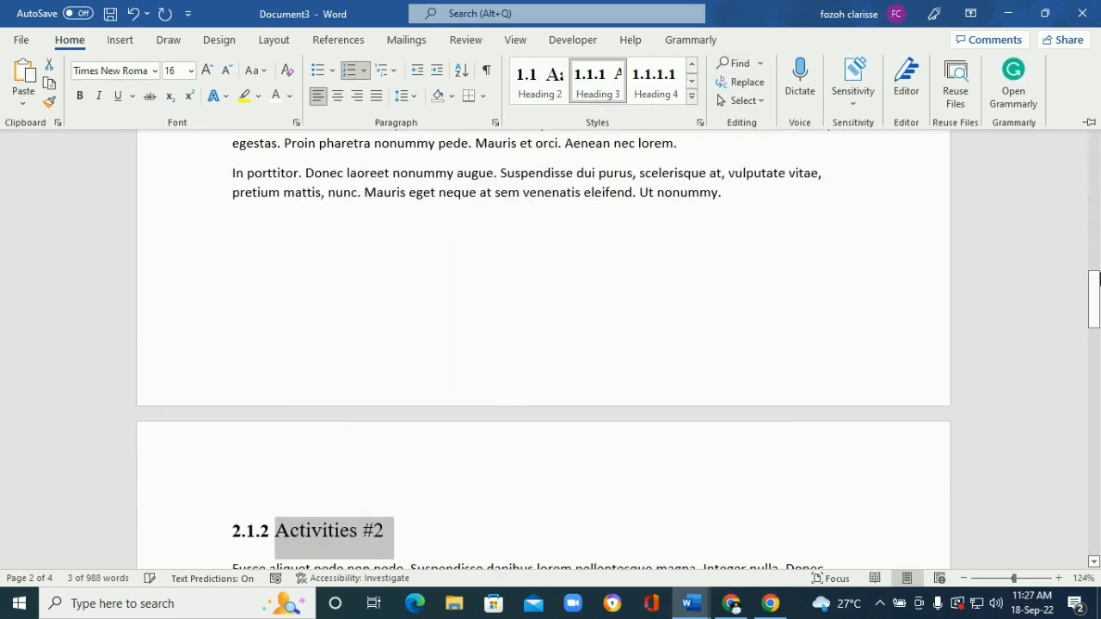
- Apply the Heading 3 style to the line Activities #3 at the end of Chapter 2
drag(1098, 286, 1095, 336)
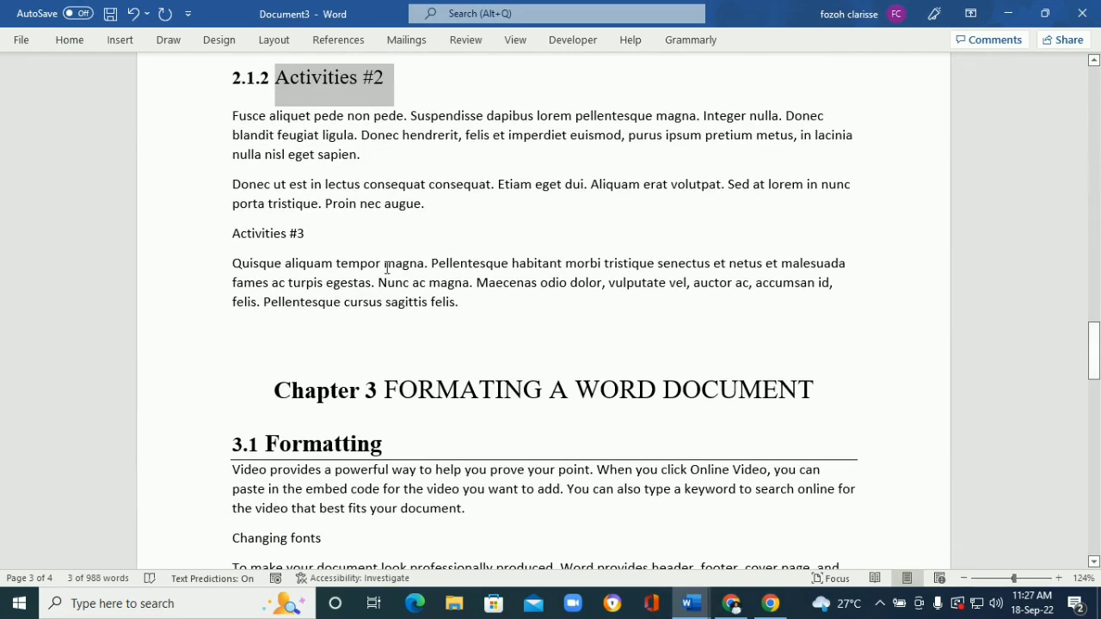
drag(308, 234, 238, 246)
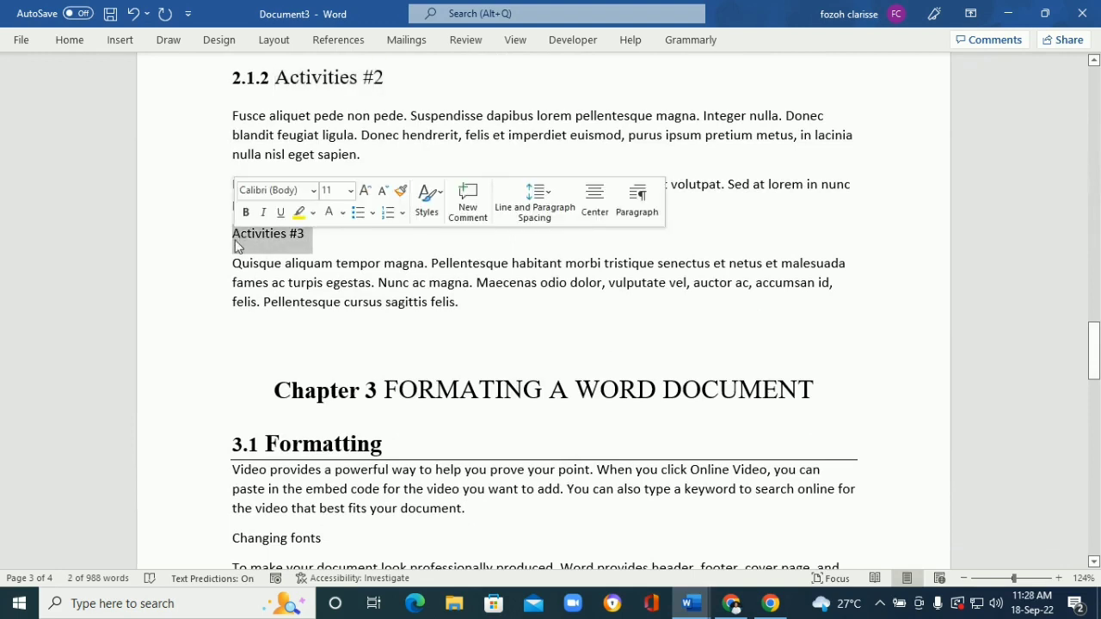
click(70, 43)
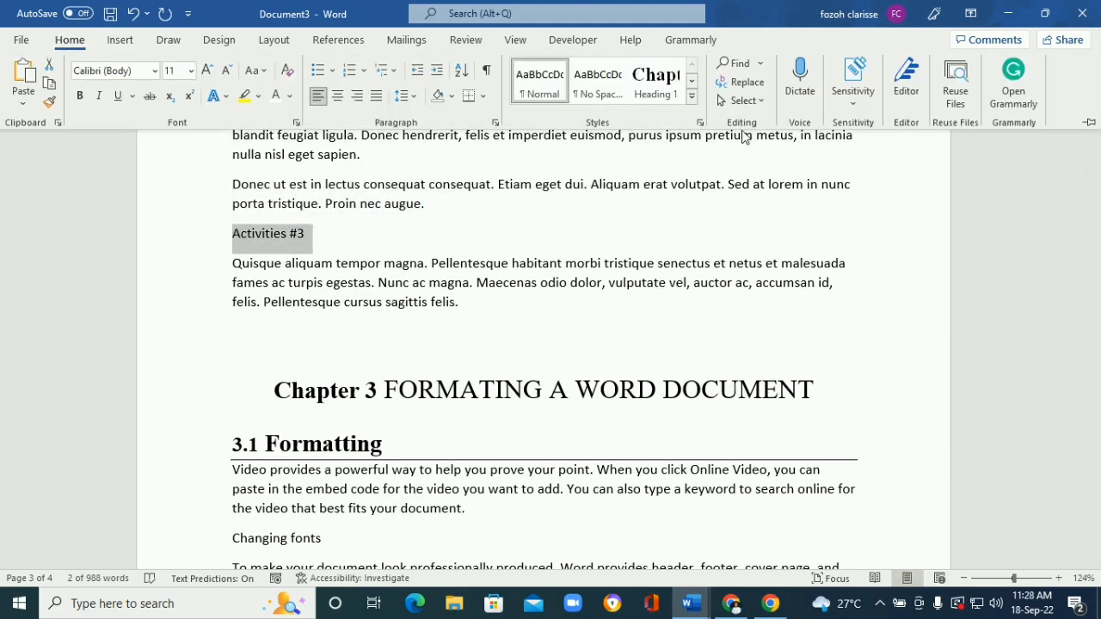
click(691, 80)
click(590, 86)
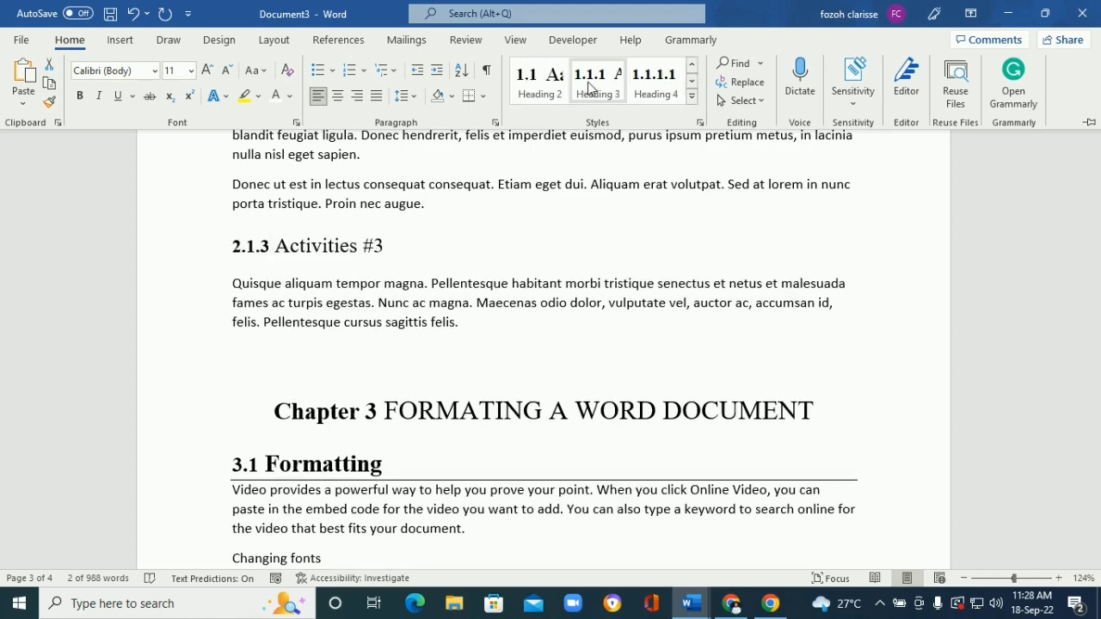
click(994, 378)
- Apply the Heading 3 style to the line Changing fonts in the Formatting section of Chapter 3
drag(1089, 351, 1092, 379)
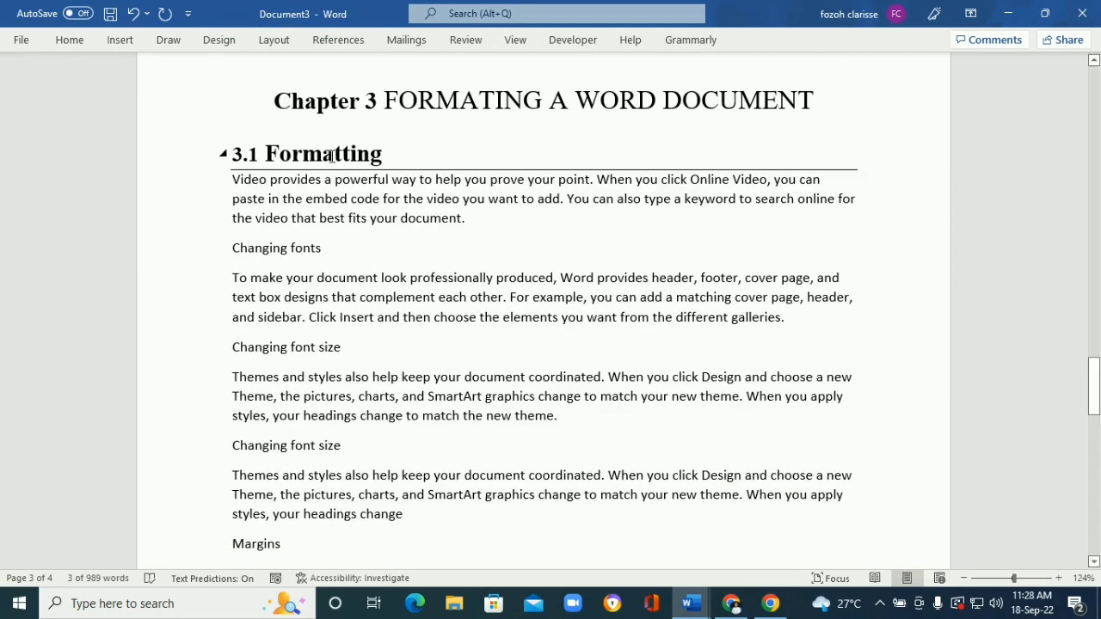
drag(325, 247, 228, 247)
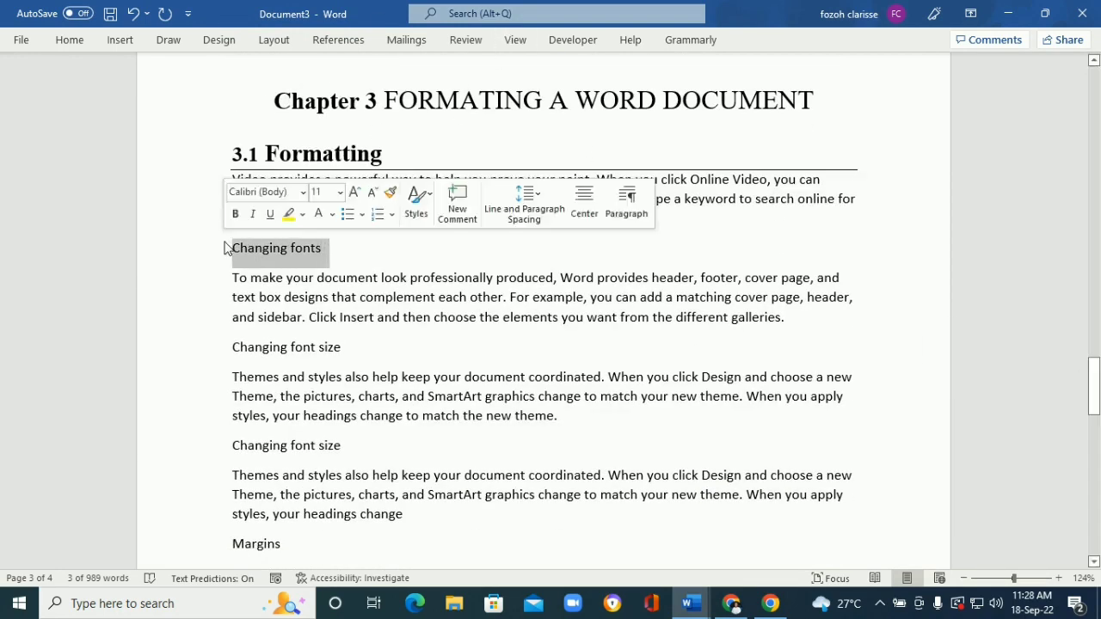
click(67, 40)
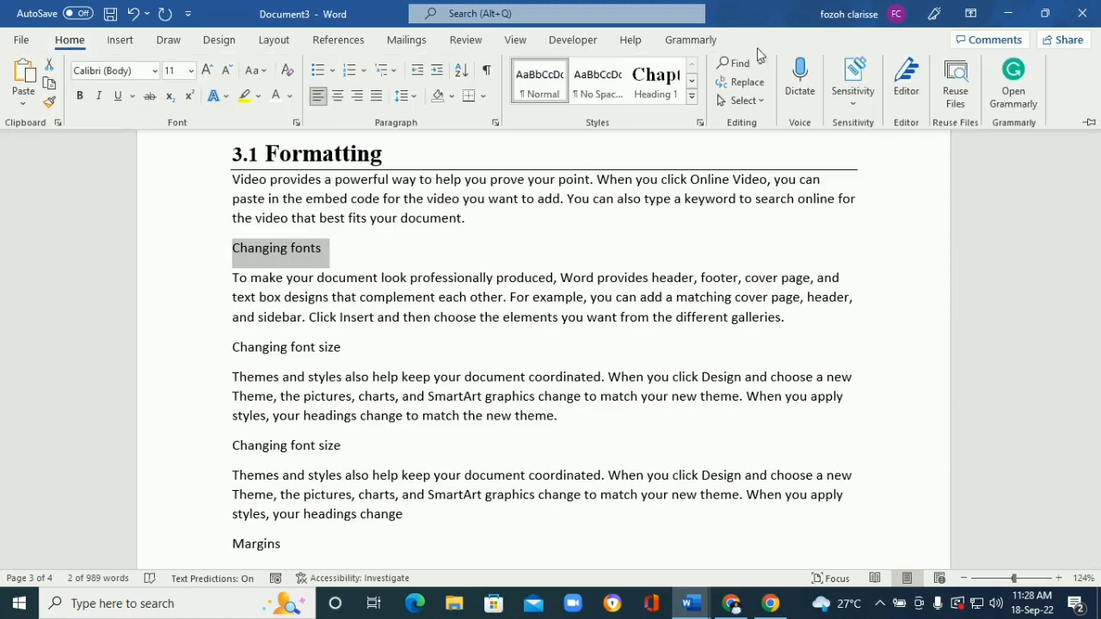
click(691, 81)
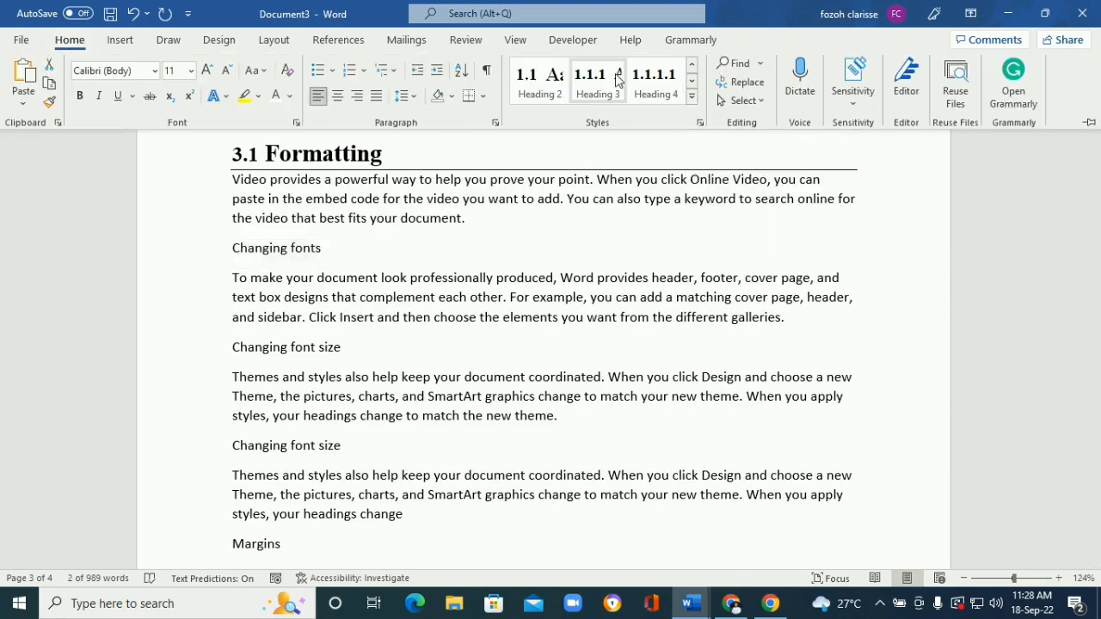
click(598, 82)
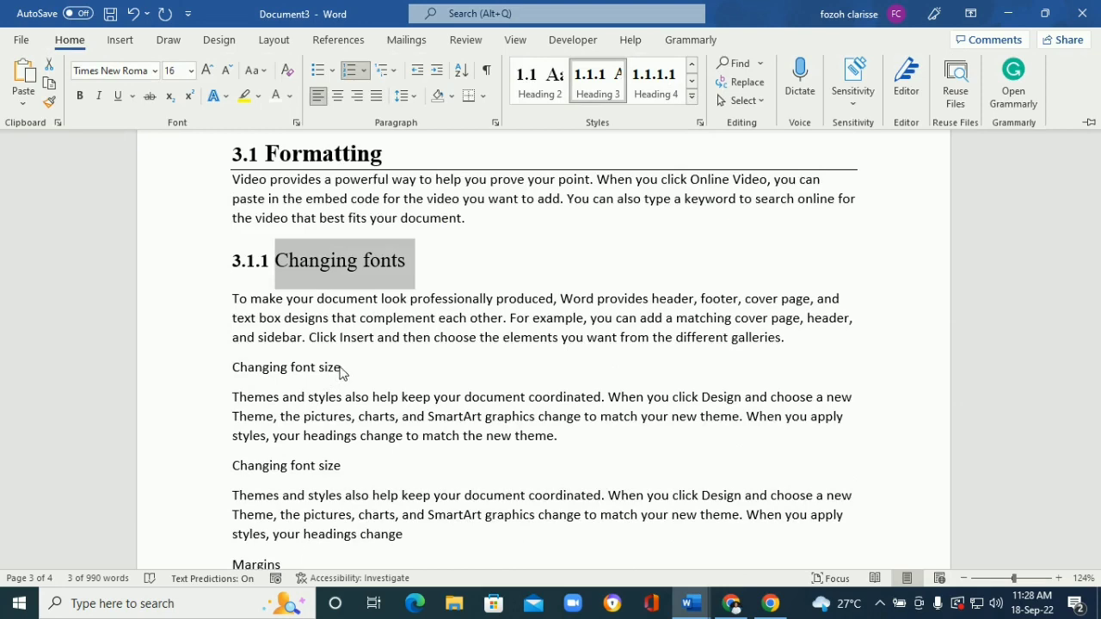
- Apply the Heading 3 style to the first Changing font size line in the Formatting section of Chapter 3
click(341, 371)
click(233, 367)
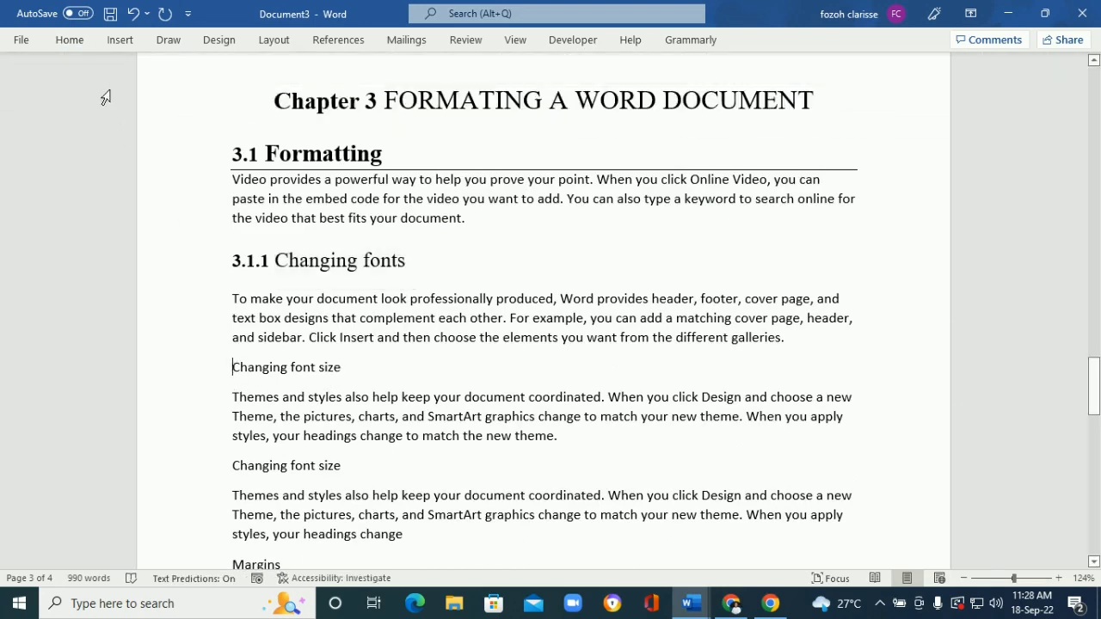
click(60, 43)
click(675, 83)
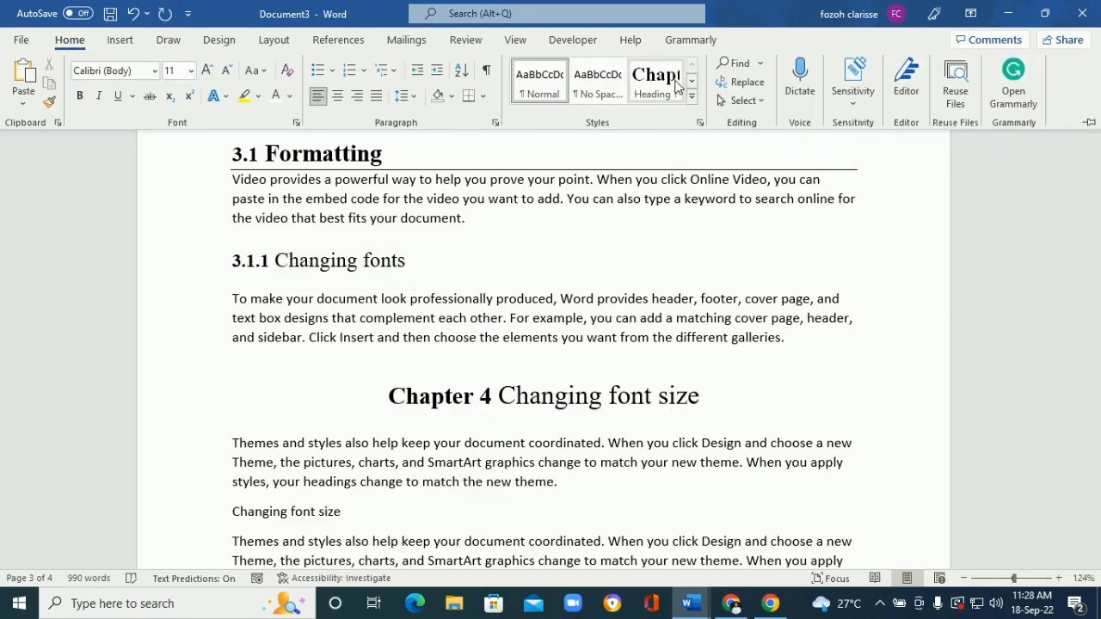
click(691, 80)
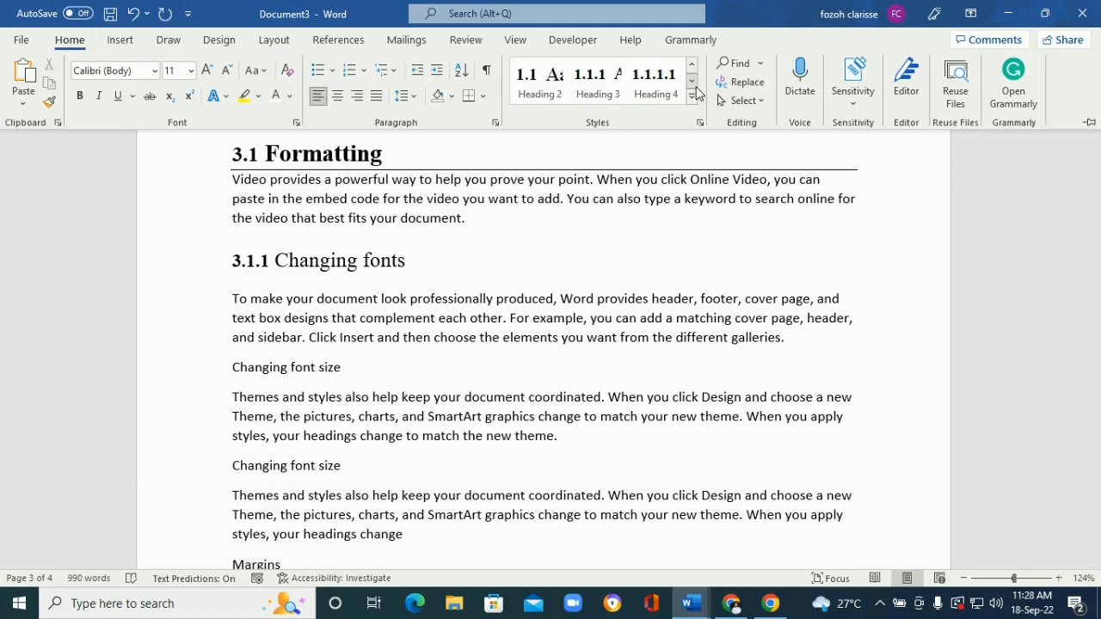
click(606, 96)
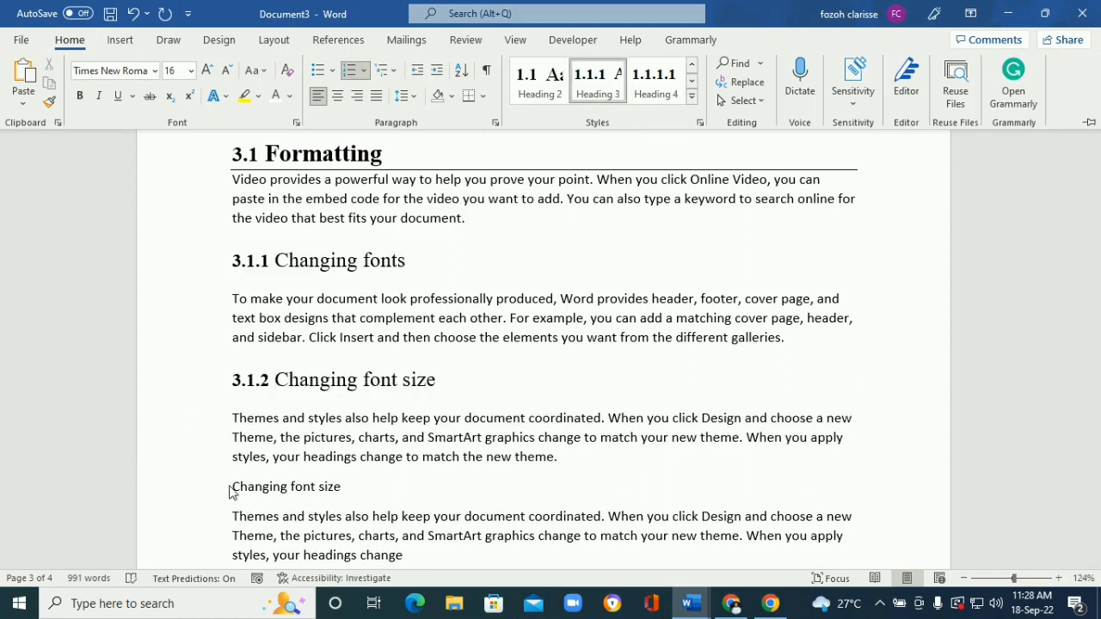
- Apply the Heading 3 style to the second Changing font size line in the Formatting section of Chapter 3
key(ctrl+F1)
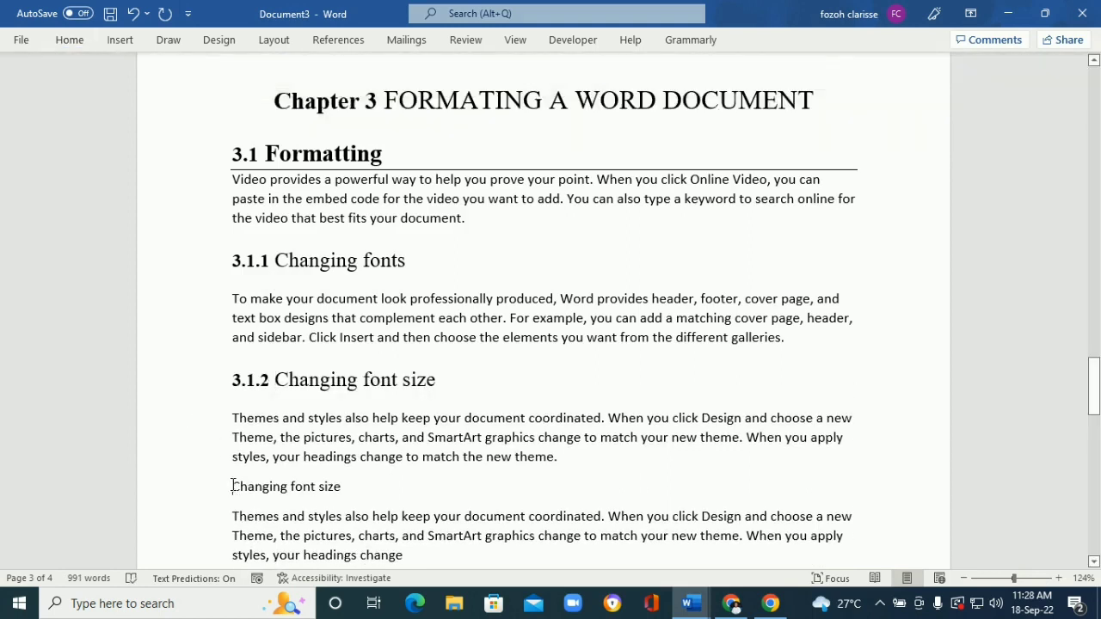
click(76, 41)
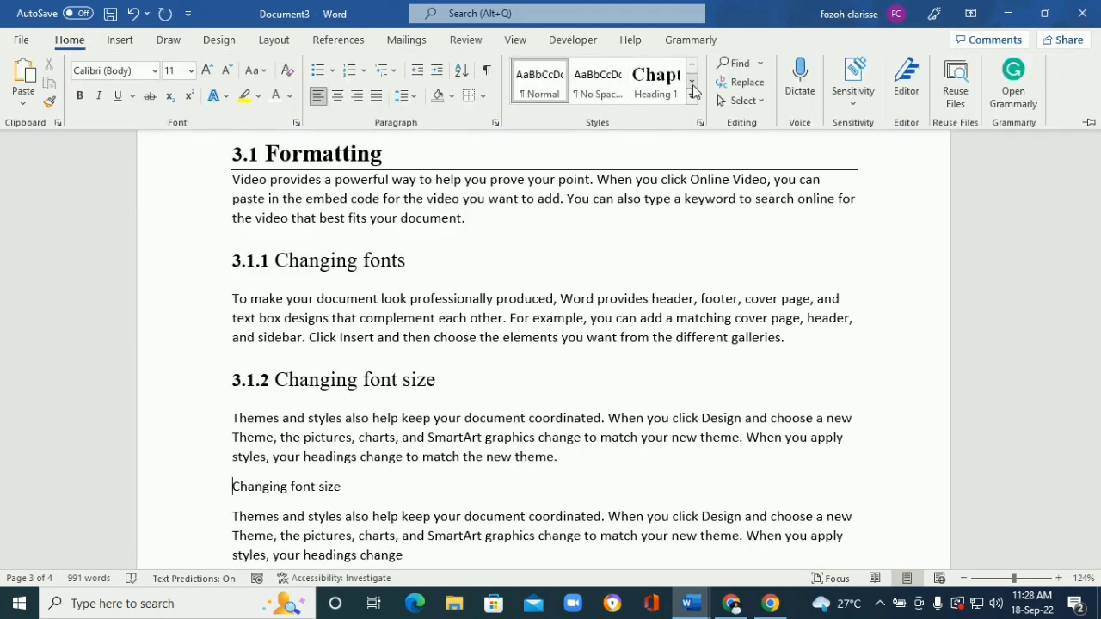
click(691, 83)
click(594, 96)
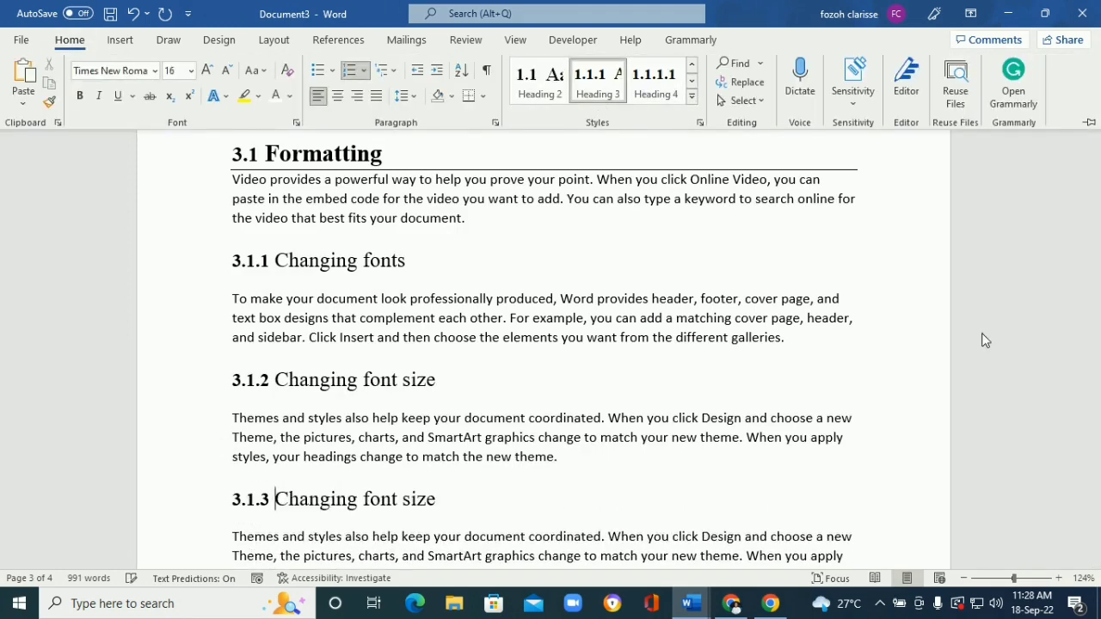
- Apply the Heading 3 style to the line Margins in the Formatting section of Chapter 3
click(1095, 335)
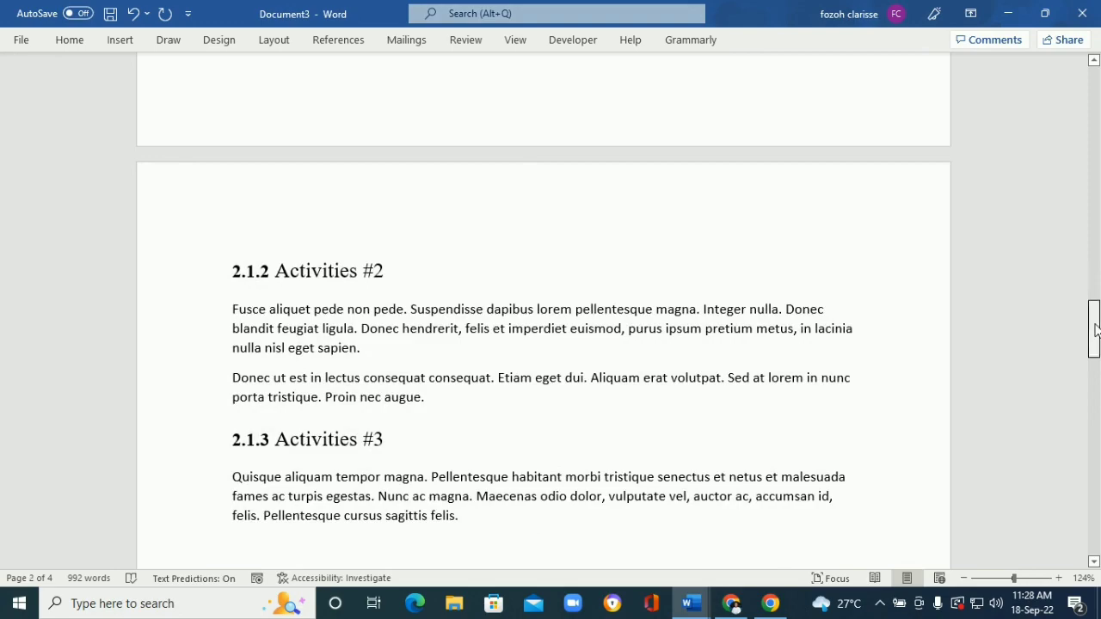
drag(1094, 327, 1089, 422)
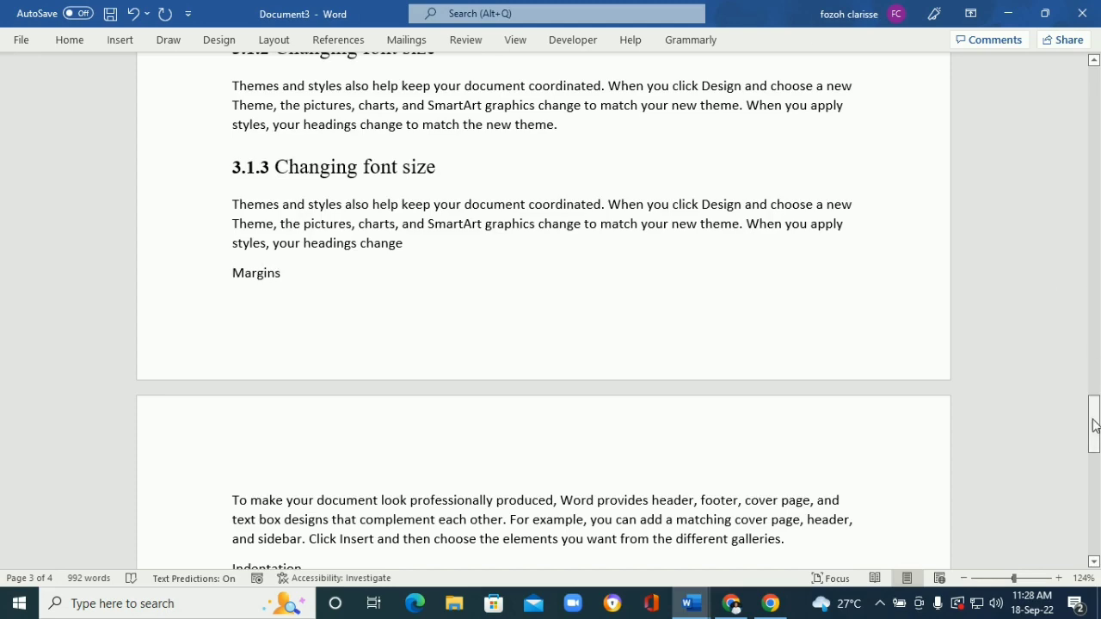
mouse_move(1093, 413)
mouse_down()
mouse_move(1097, 476)
mouse_move(1094, 433)
mouse_up()
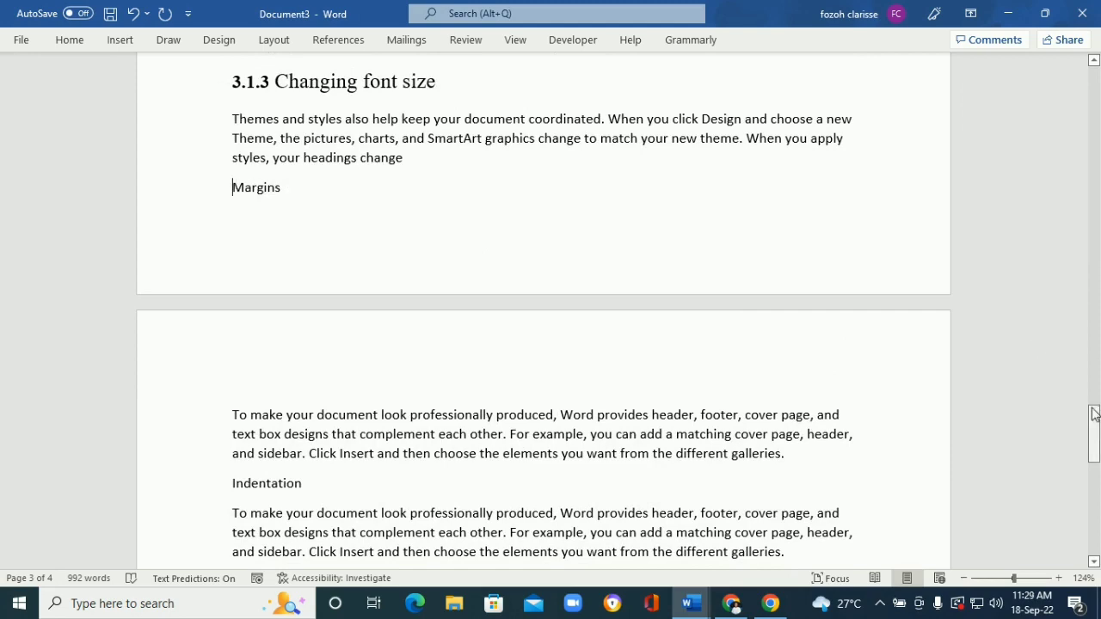
drag(1093, 410, 1091, 403)
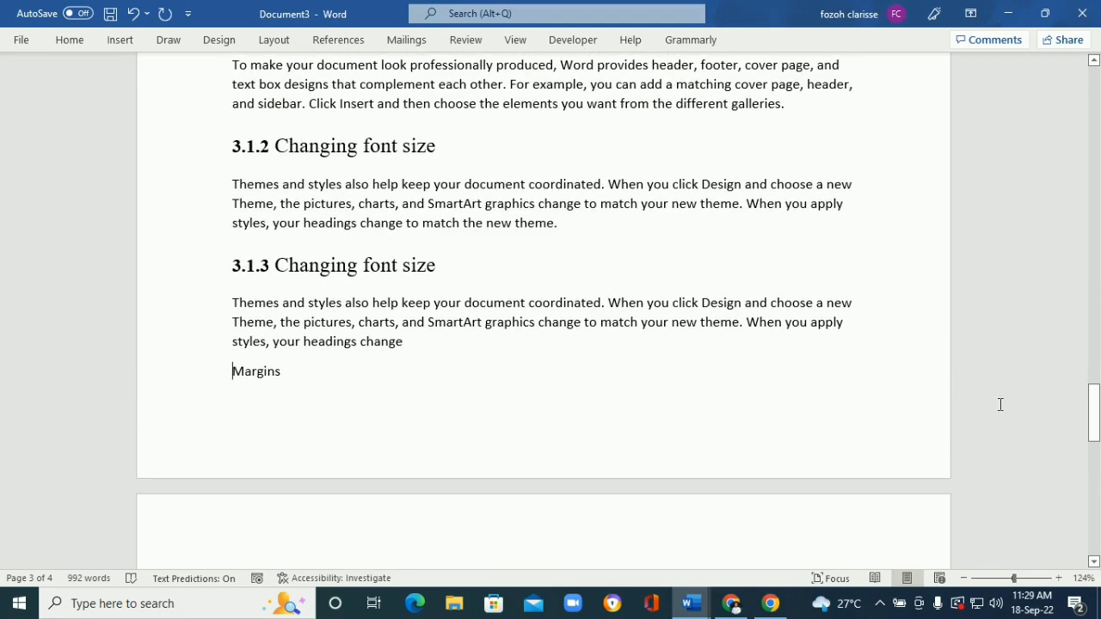
click(68, 40)
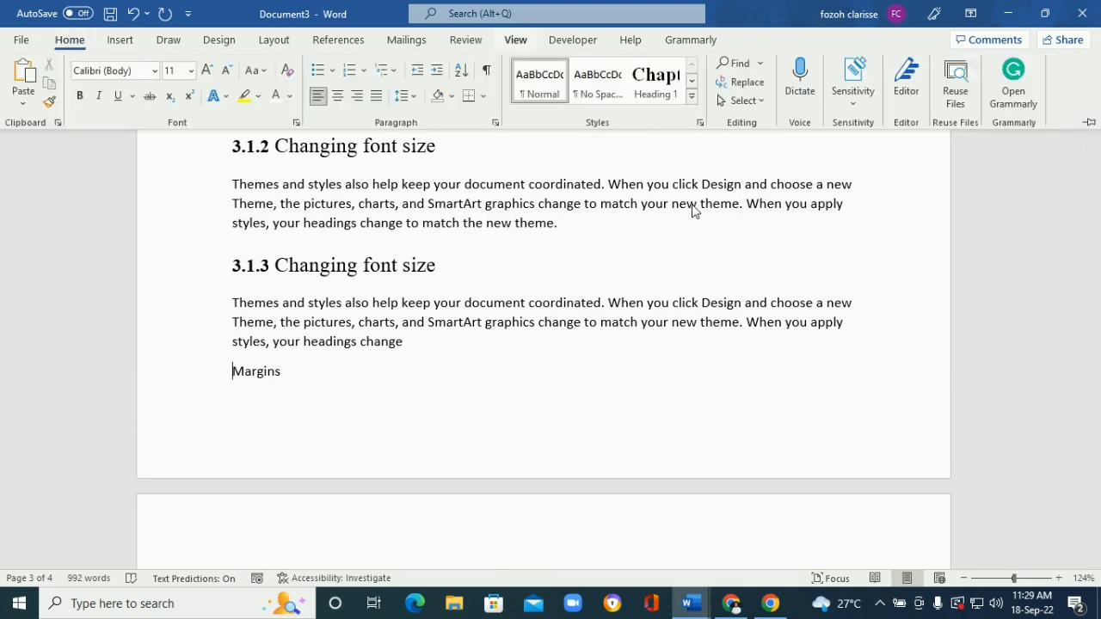
click(691, 85)
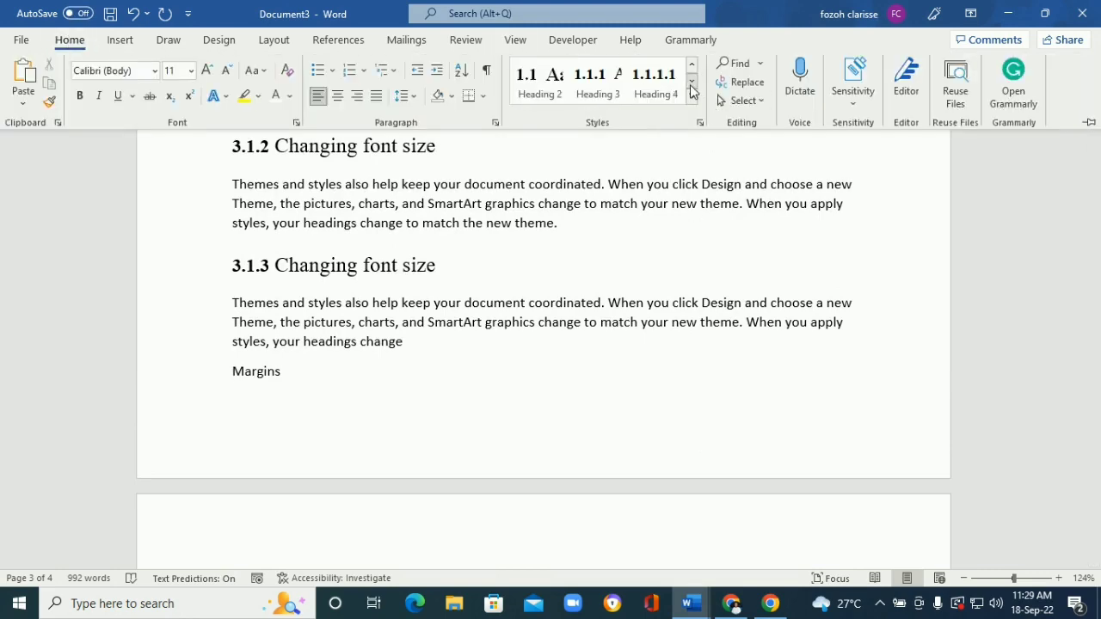
click(621, 88)
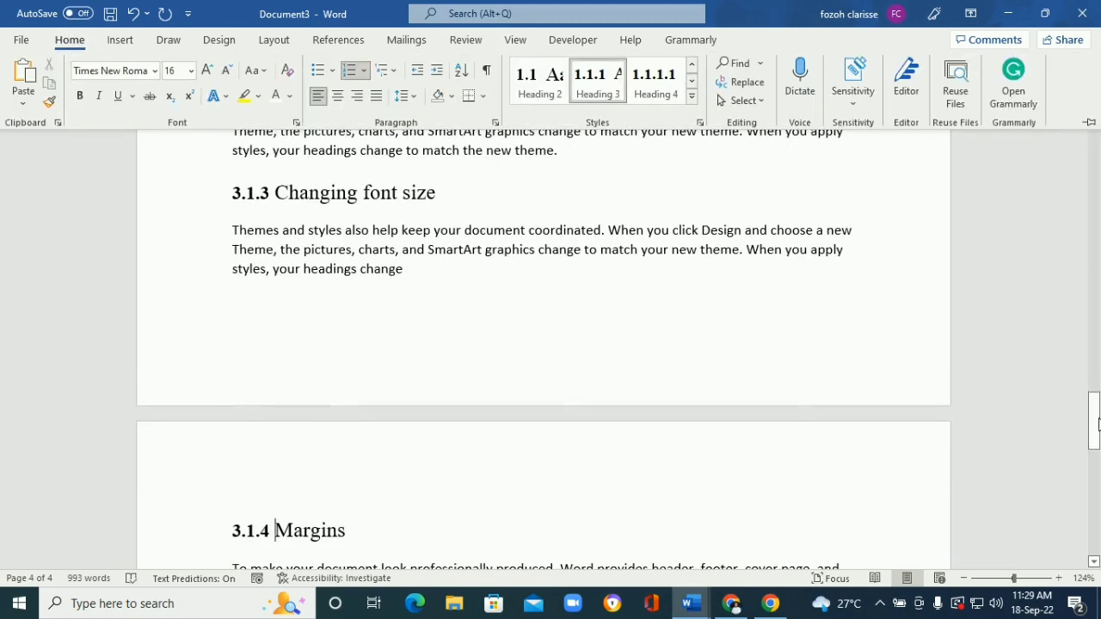
- Apply the Heading 3 style to the line Indentation in the Formatting section of Chapter 3
drag(1098, 416, 1085, 443)
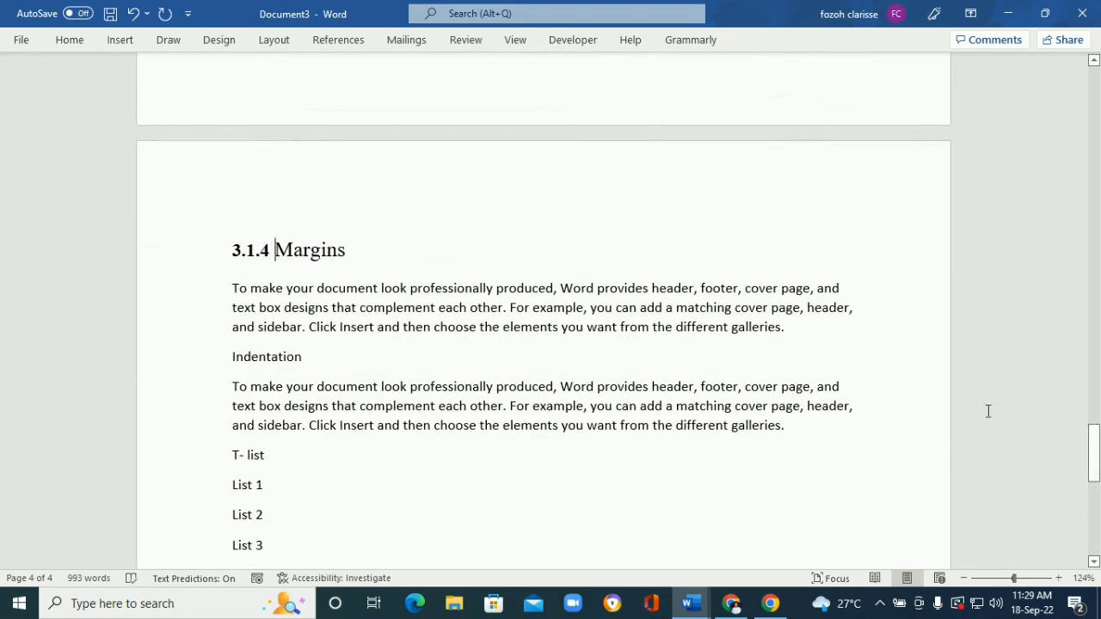
click(230, 356)
click(60, 45)
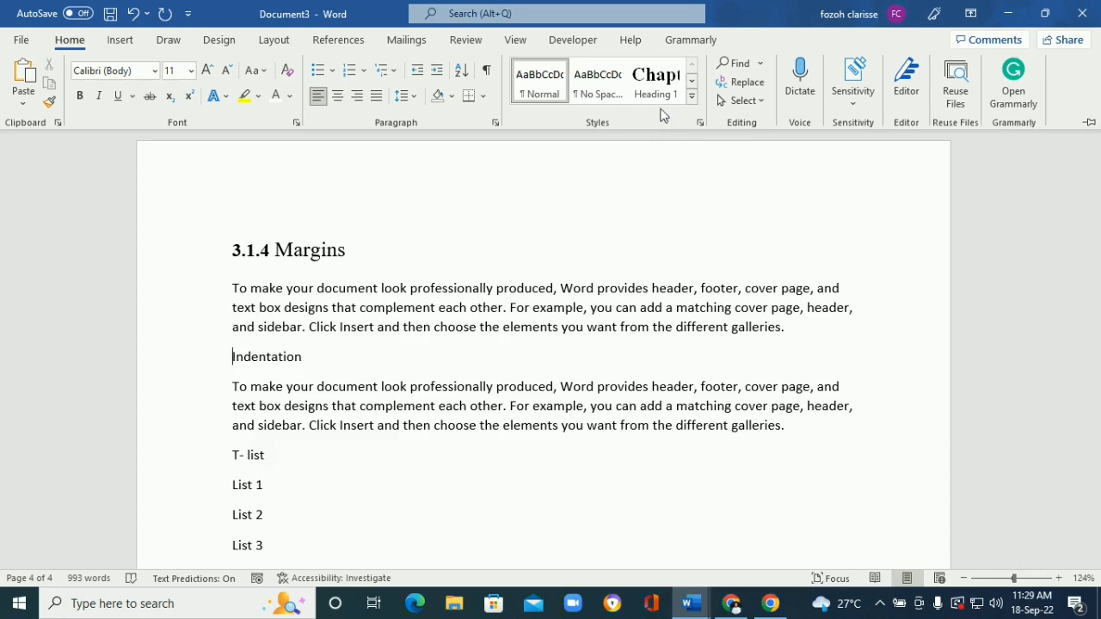
click(692, 83)
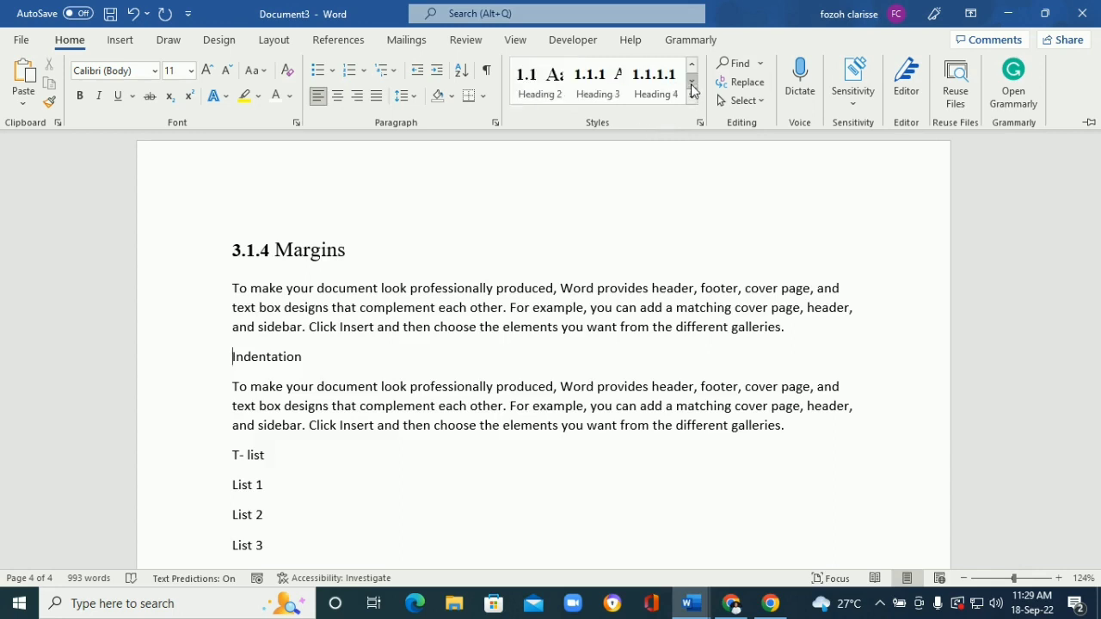
click(613, 89)
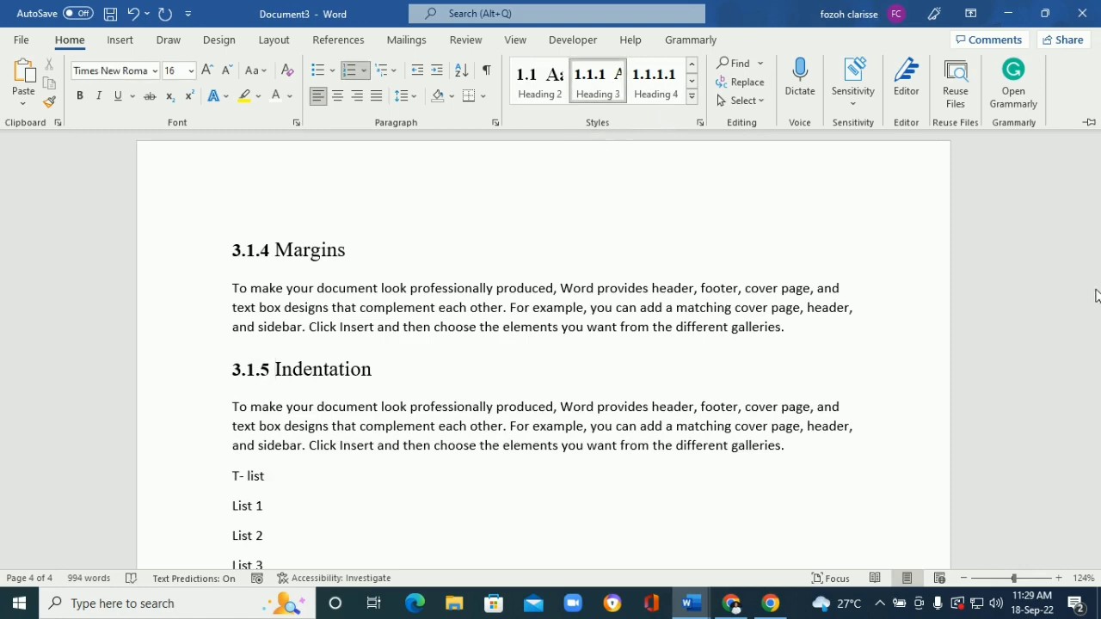
- Apply the Heading 4 style to the line T- list under the Indentation heading
click(1044, 371)
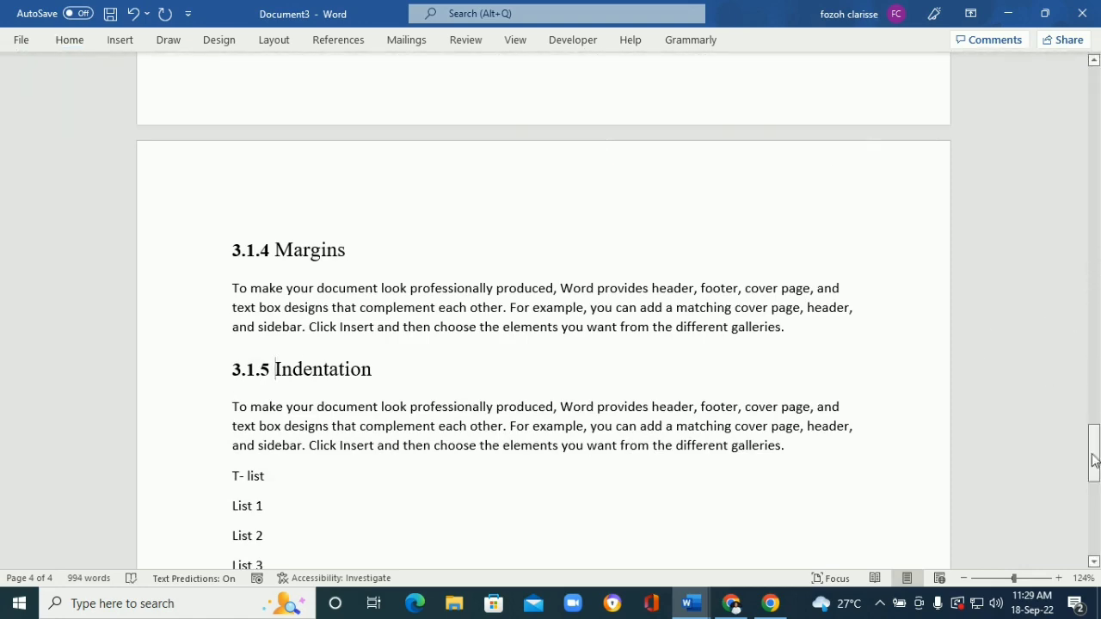
drag(1098, 456, 1097, 485)
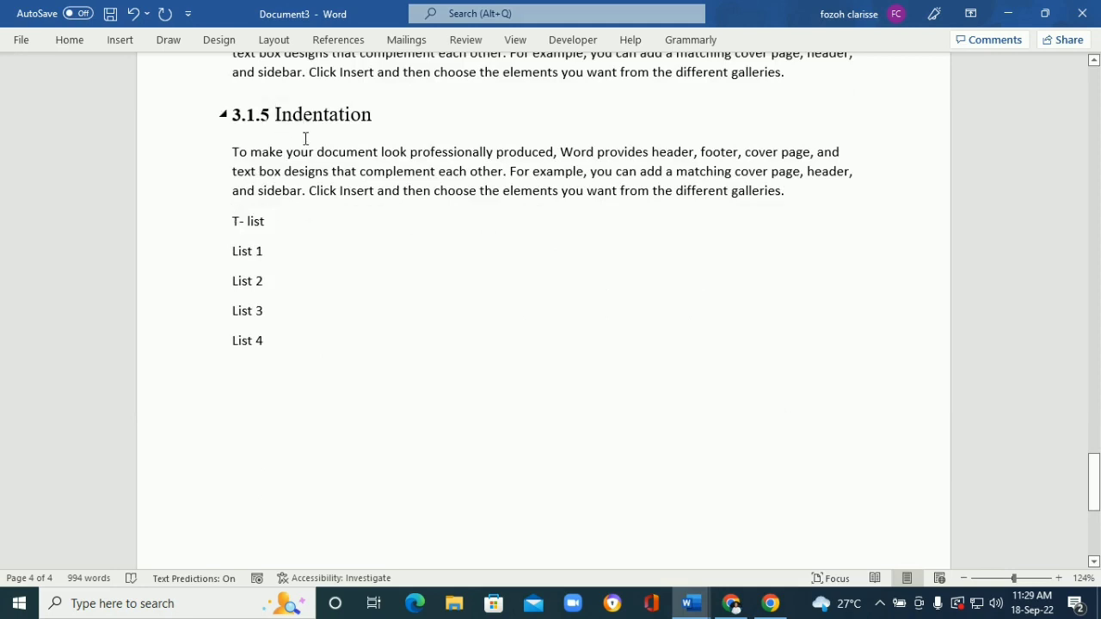
click(67, 40)
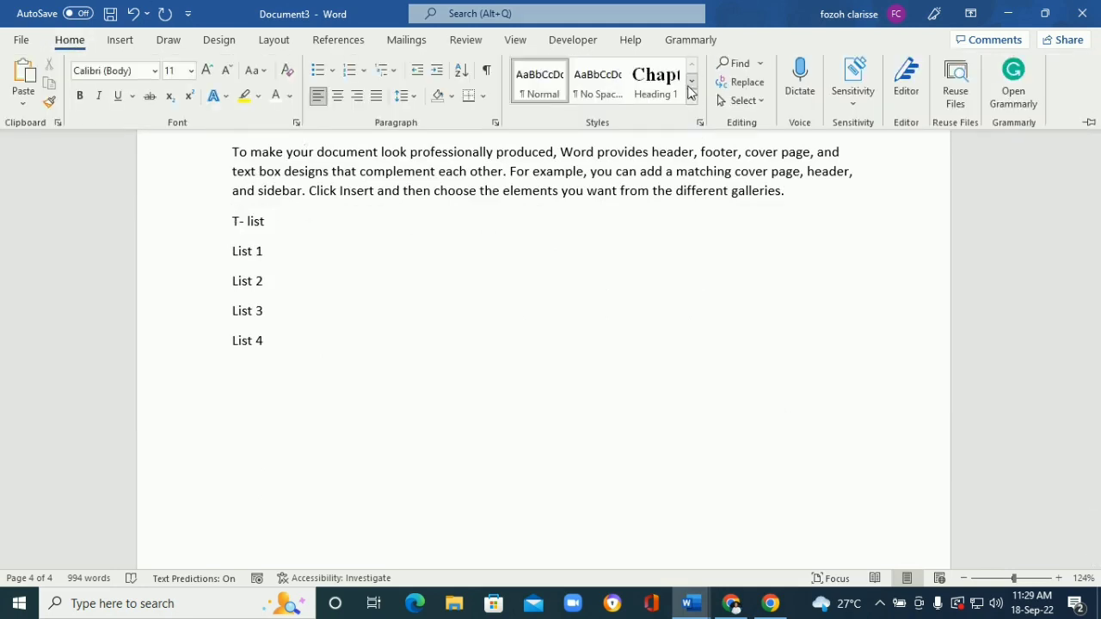
click(691, 81)
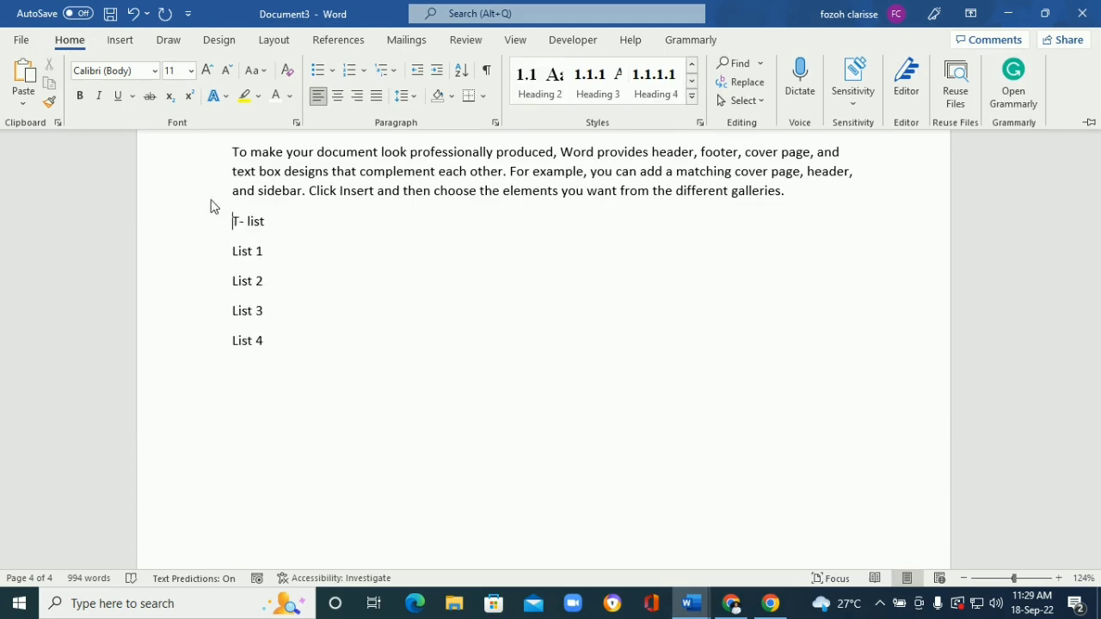
click(655, 82)
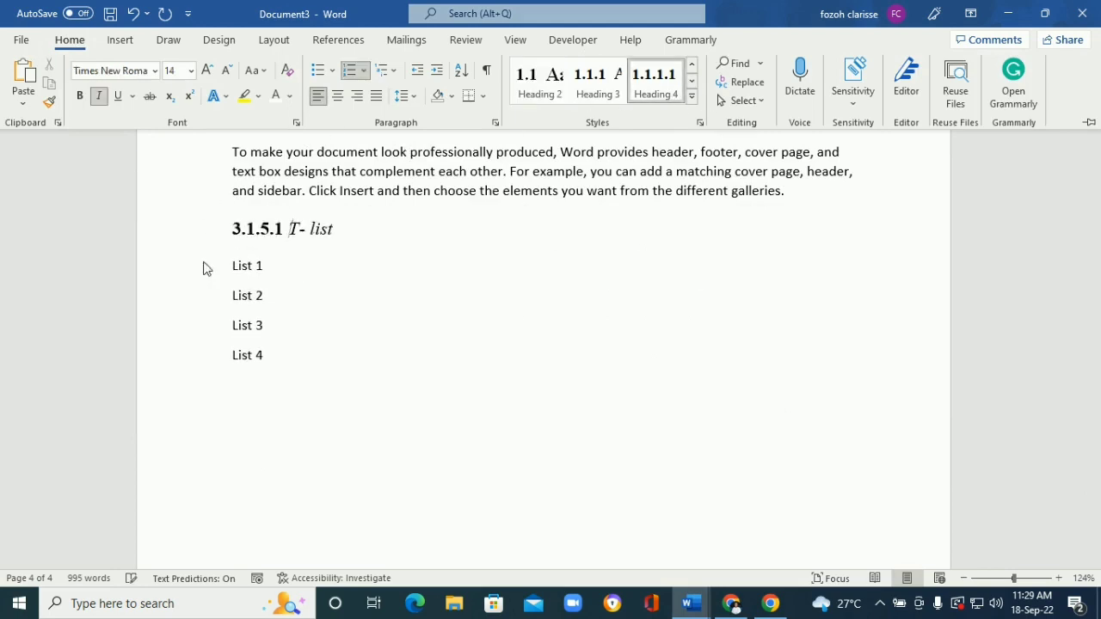
- Apply the Heading 4 style to the line List 1 under the Indentation heading
click(241, 266)
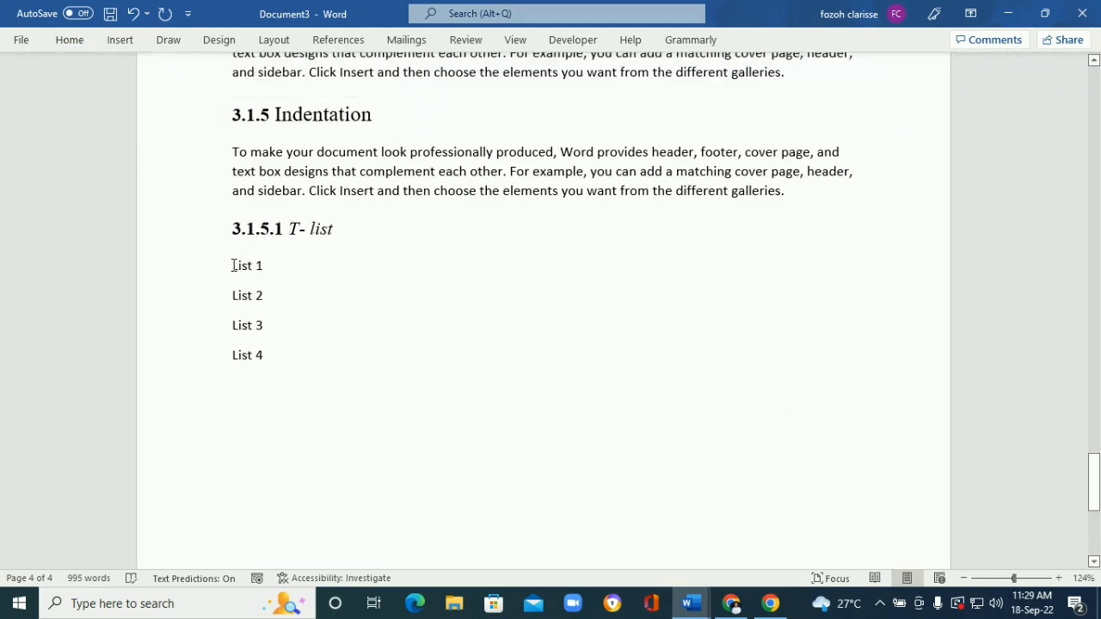
click(79, 41)
click(692, 81)
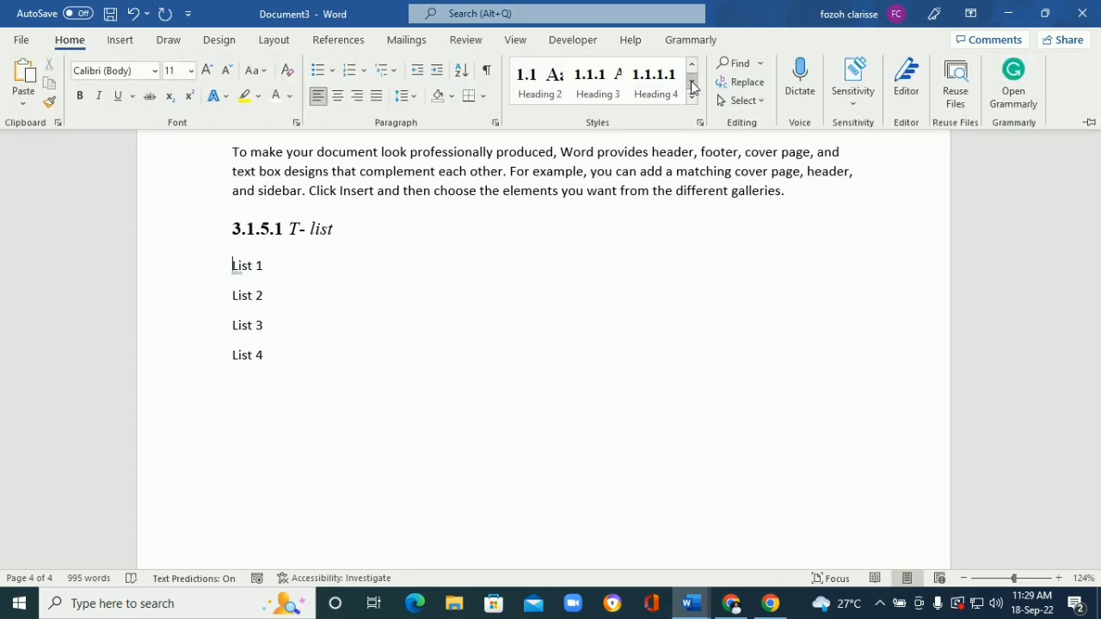
click(662, 86)
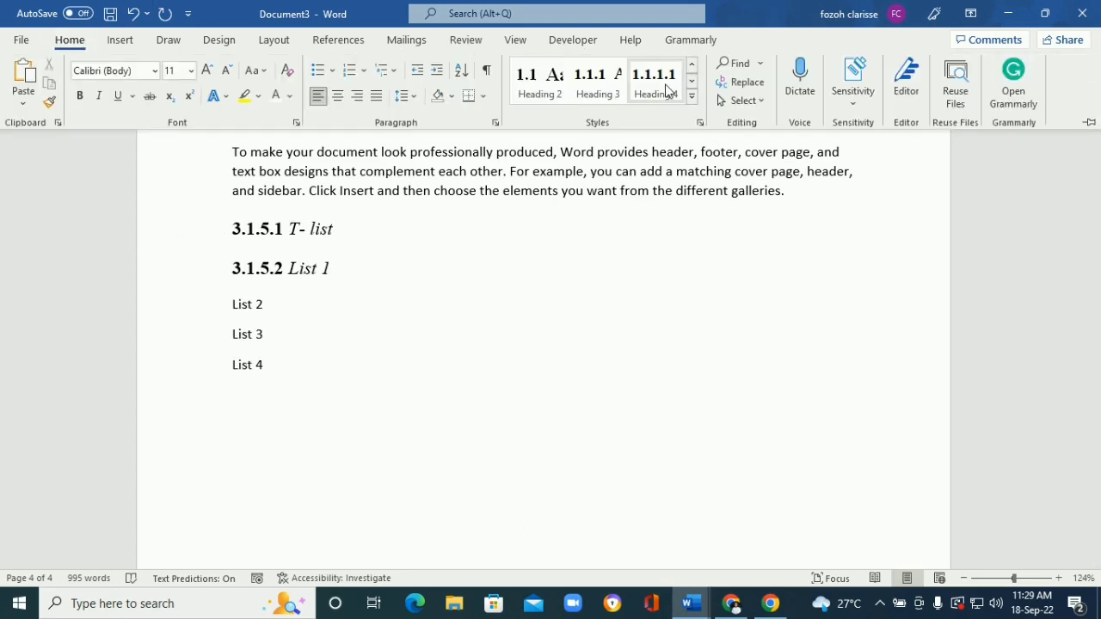
- Apply the Heading 4 style to the line List 2 under the Indentation heading
click(233, 307)
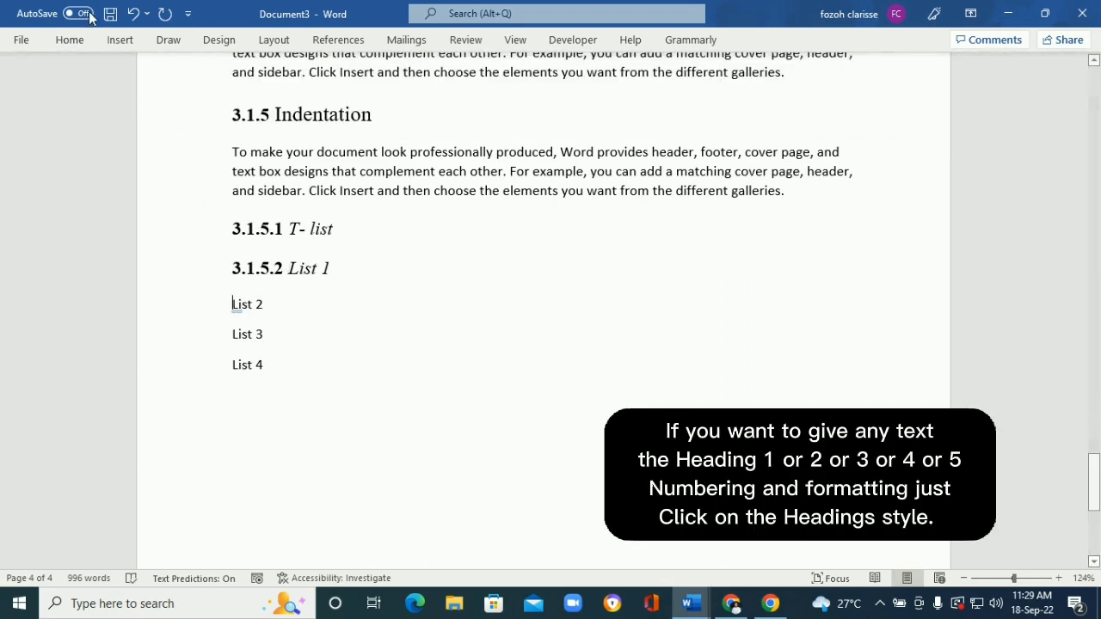
click(70, 40)
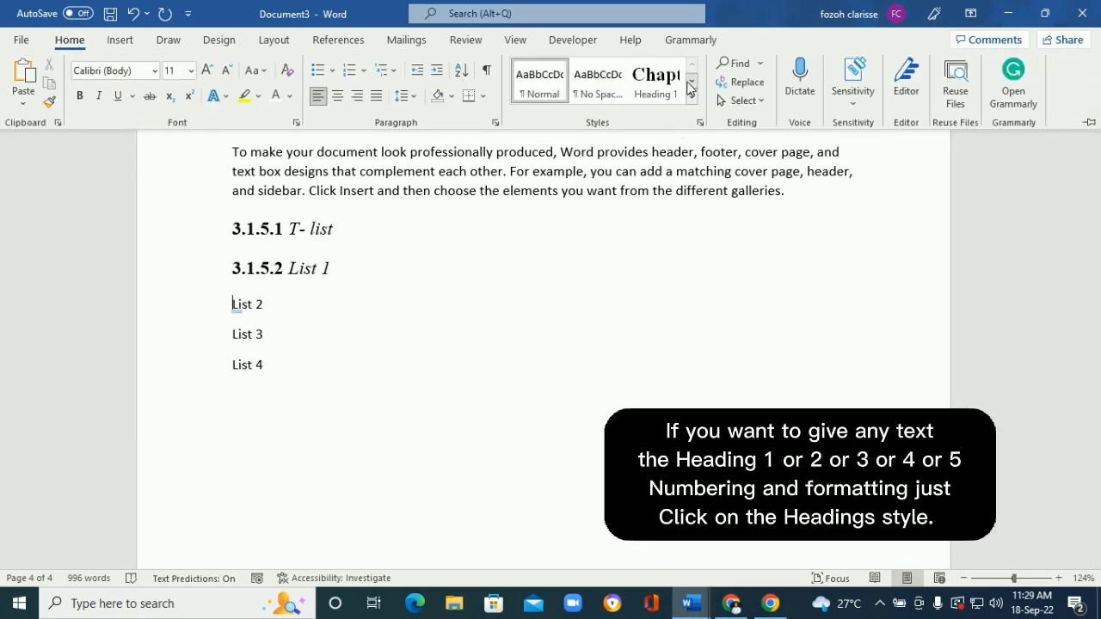
click(692, 80)
click(666, 90)
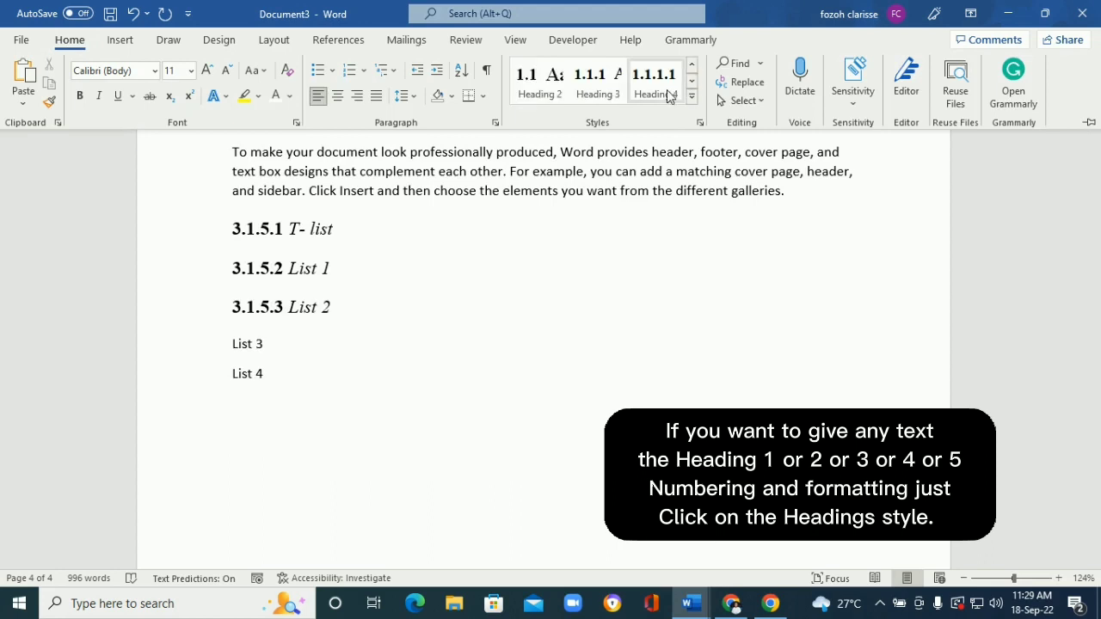
- Apply the Heading 4 style to the line List 3 under the Indentation heading
click(233, 344)
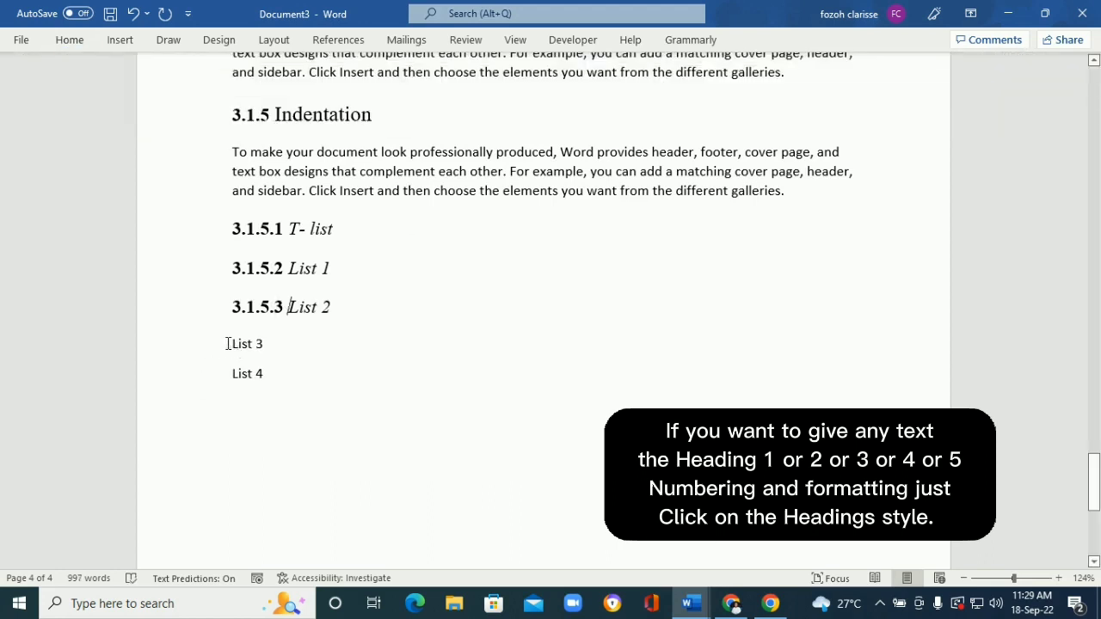
click(69, 40)
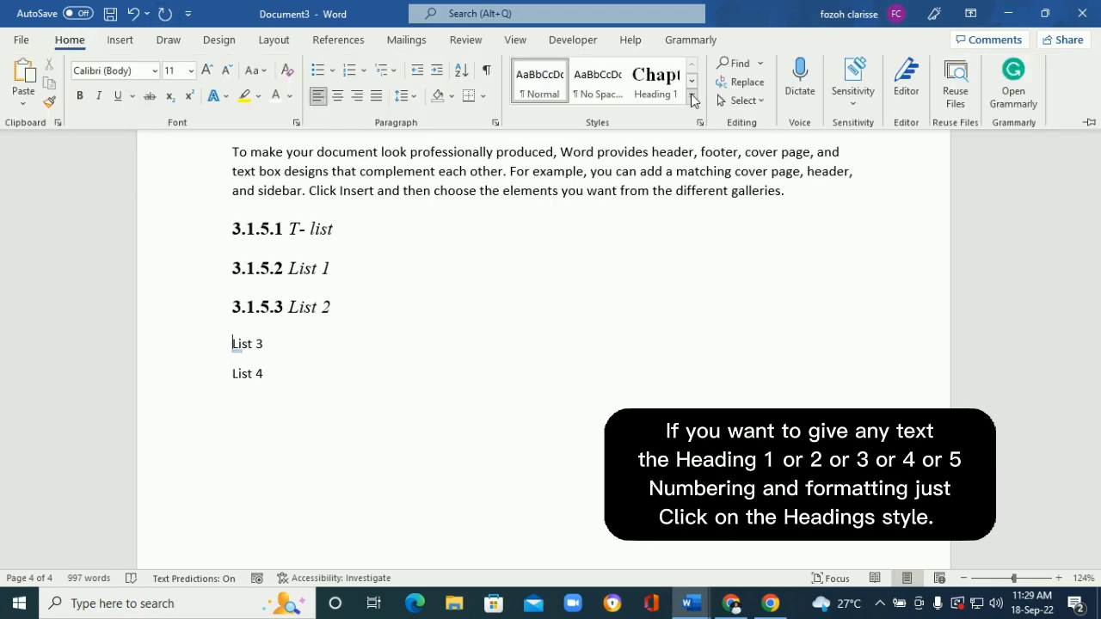
click(691, 96)
click(591, 129)
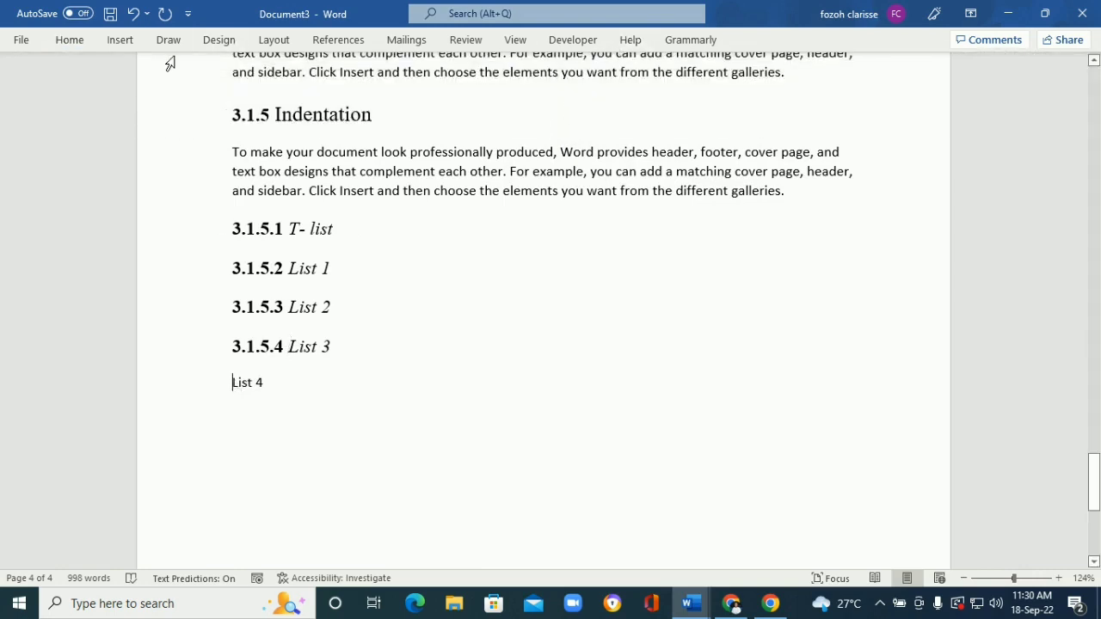
- Apply the Heading 4 style to List 4, the last line of the document
click(87, 36)
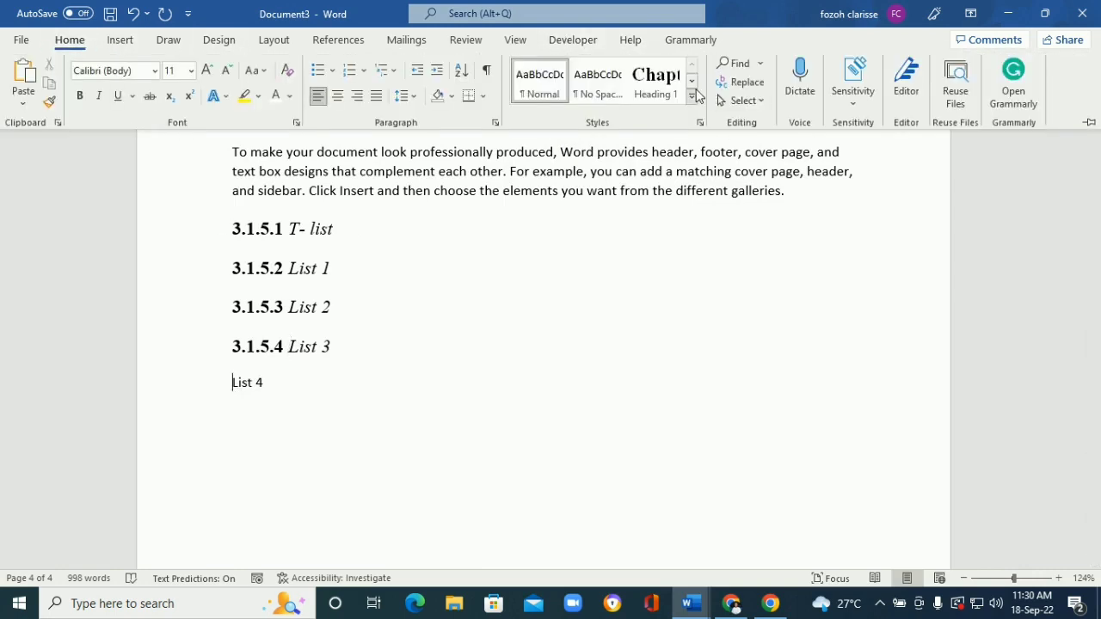
click(692, 101)
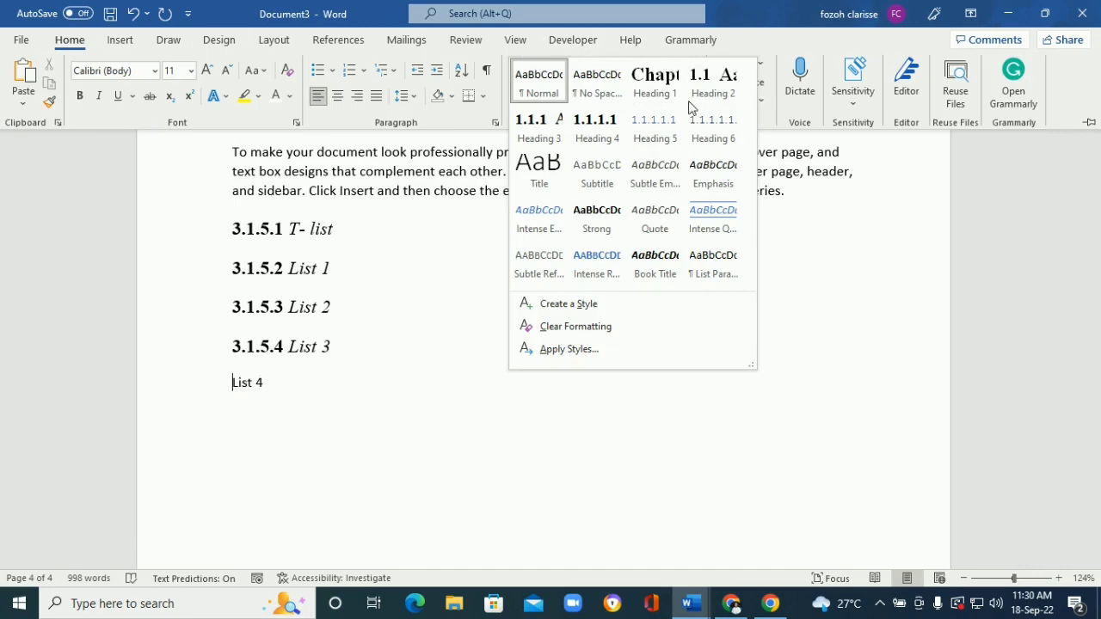
click(602, 129)
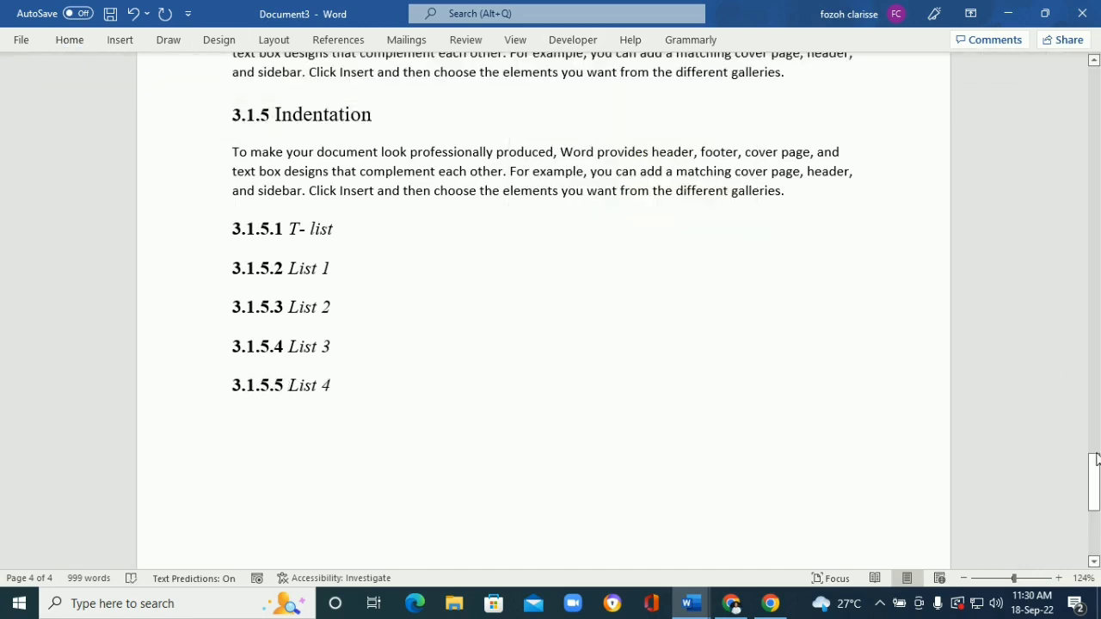
- Review the heading numbering from Chapter 1 onward with the document zoomed out to 75%
drag(1097, 460, 1037, 117)
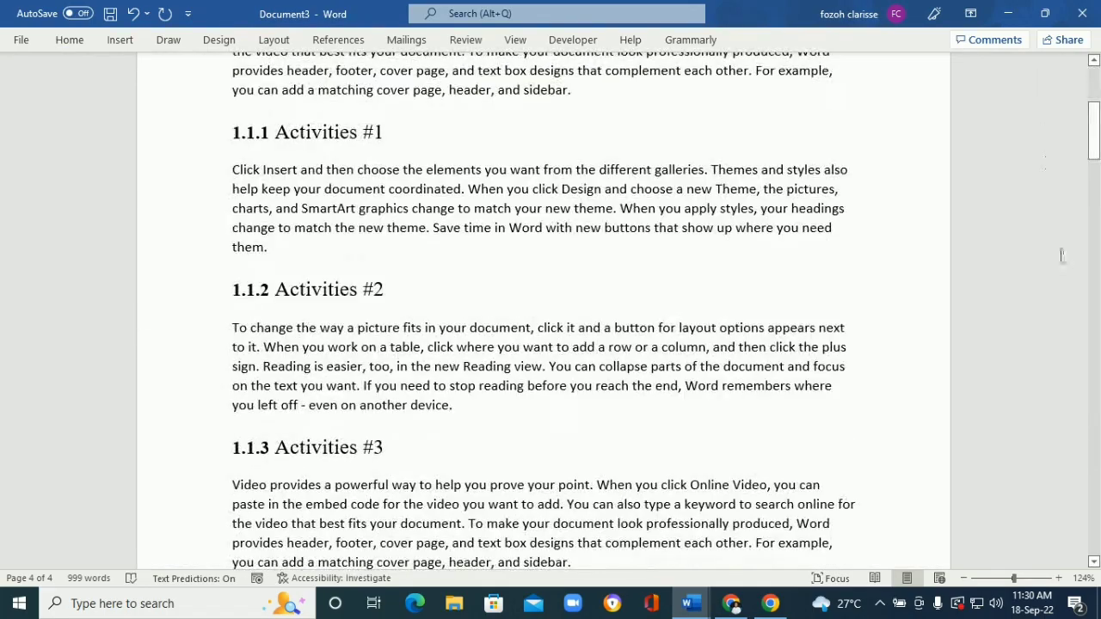
drag(1013, 578, 1000, 579)
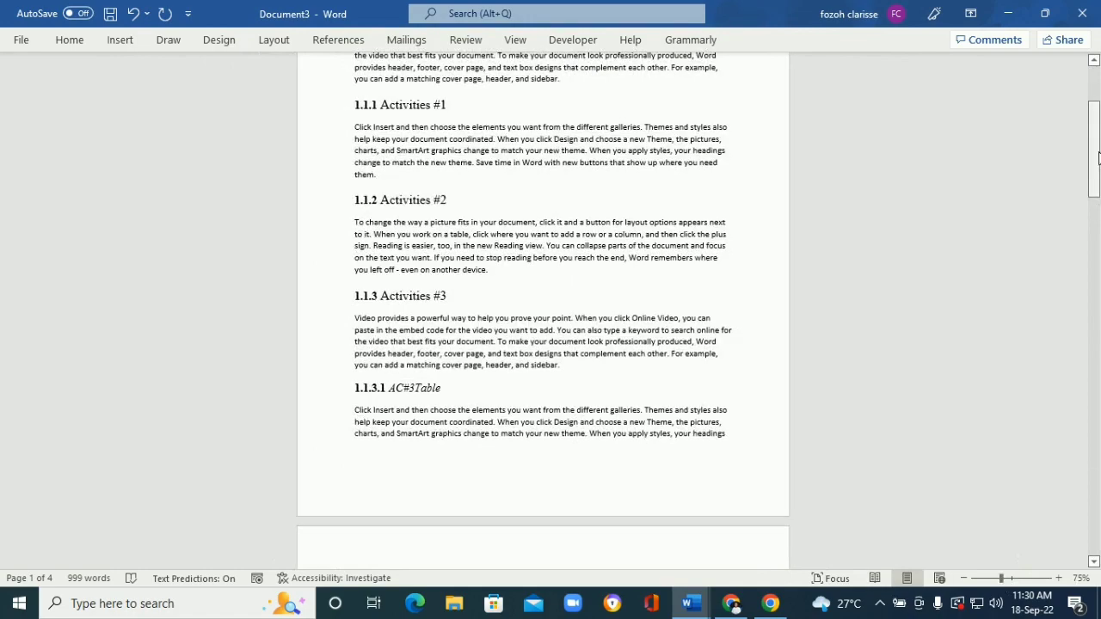
drag(1097, 155, 1096, 276)
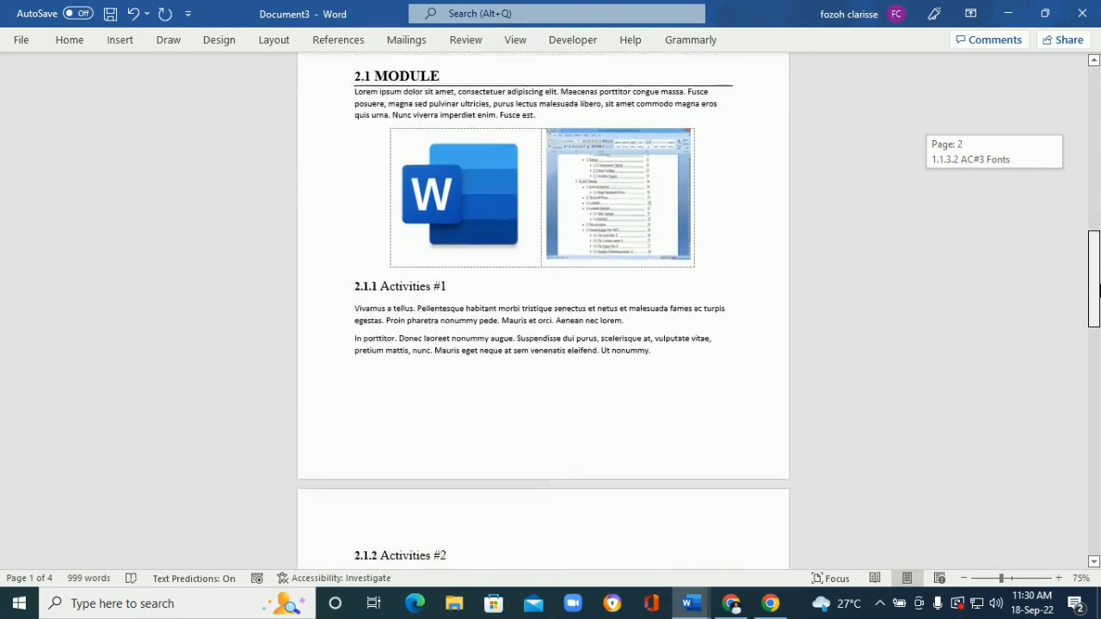